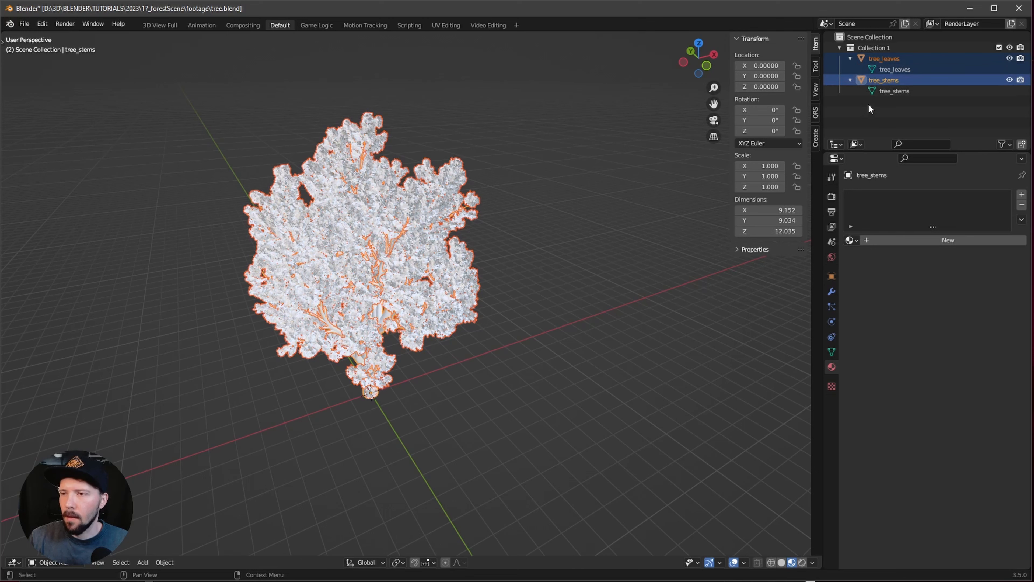
Copy tree_leaves and tree_stems and paste them into a new General file
key("ctrl+c")
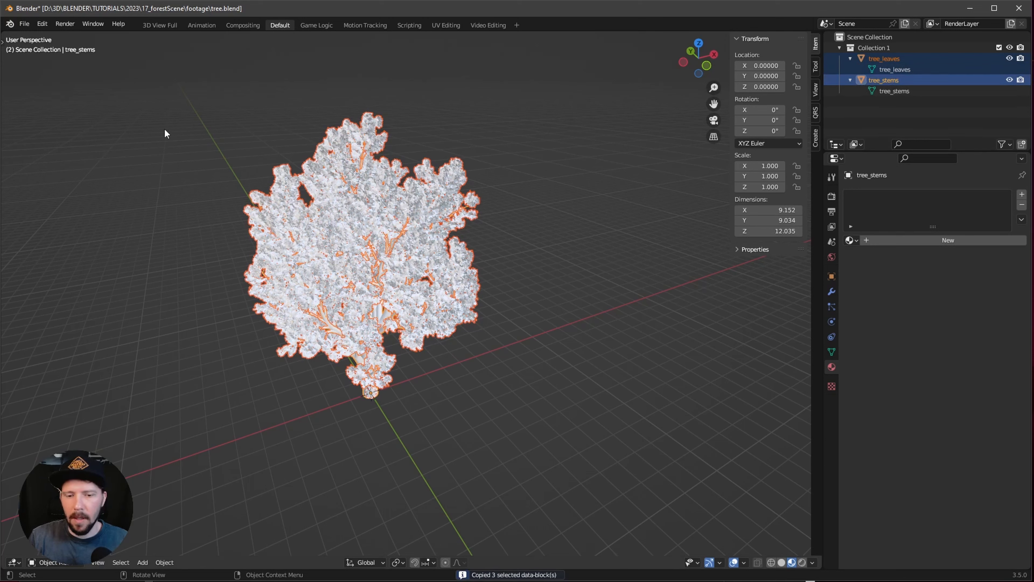
left_click(23, 23)
mouse_move(51, 40)
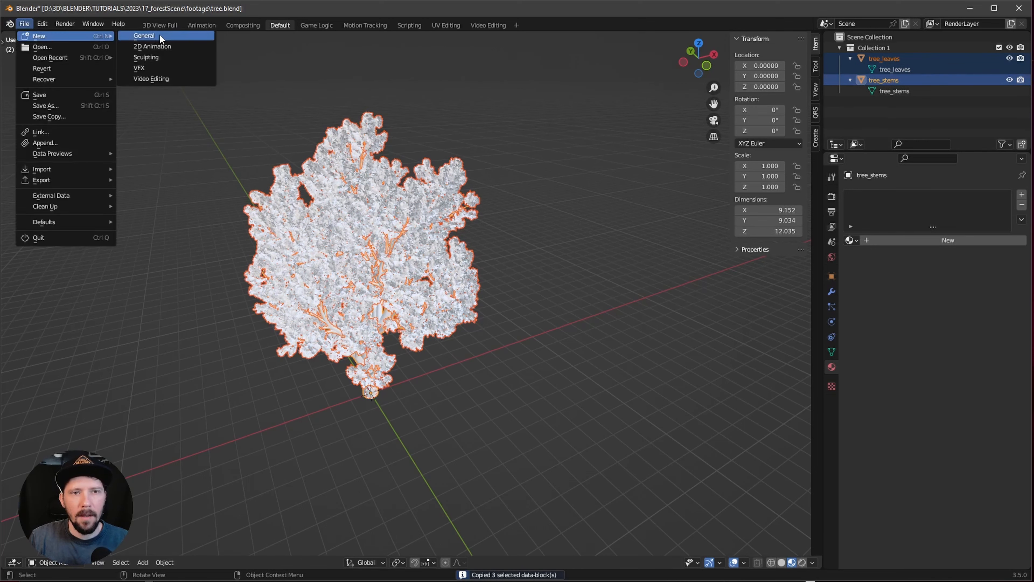
left_click(161, 39)
left_click(527, 317)
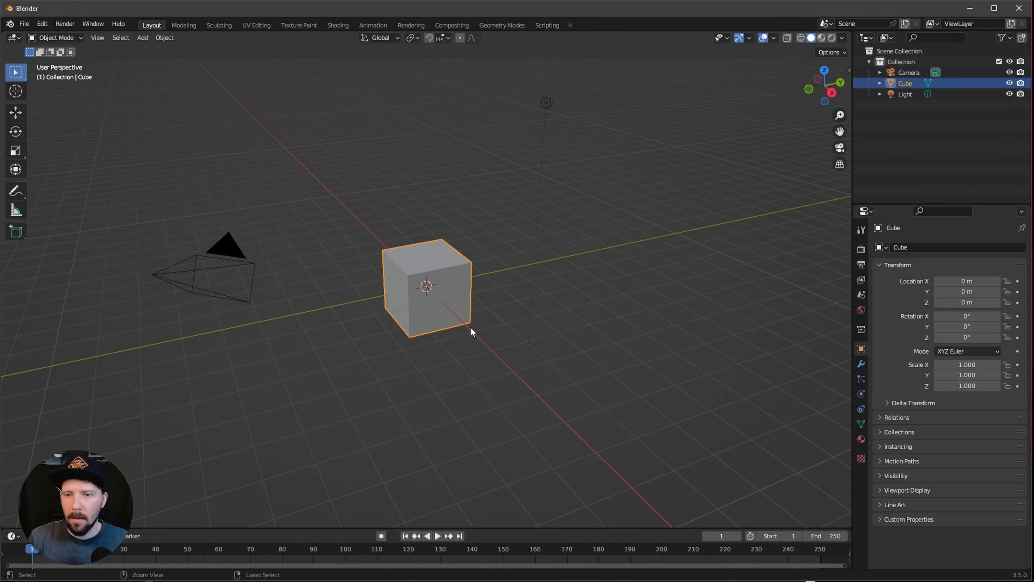
key("ctrl+v")
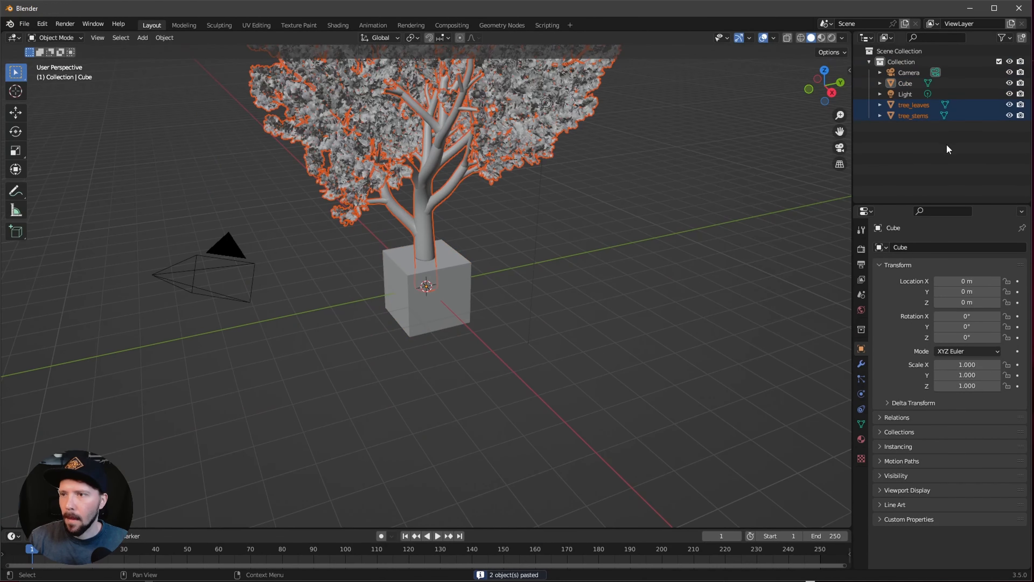
Delete the default cube at the base of the tree
left_click(432, 322)
key("x")
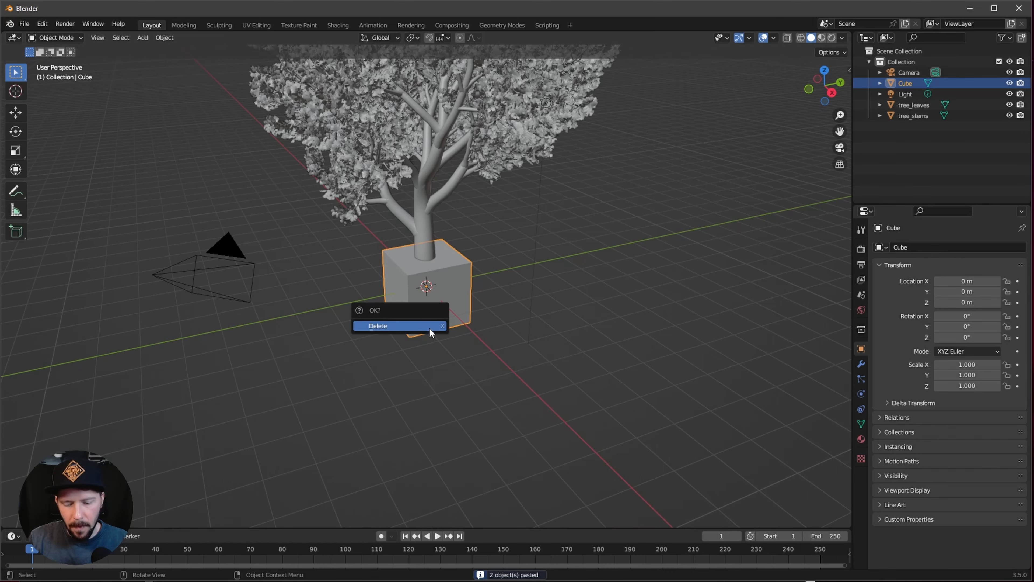
left_click(429, 328)
scroll(463, 334, "up", 1)
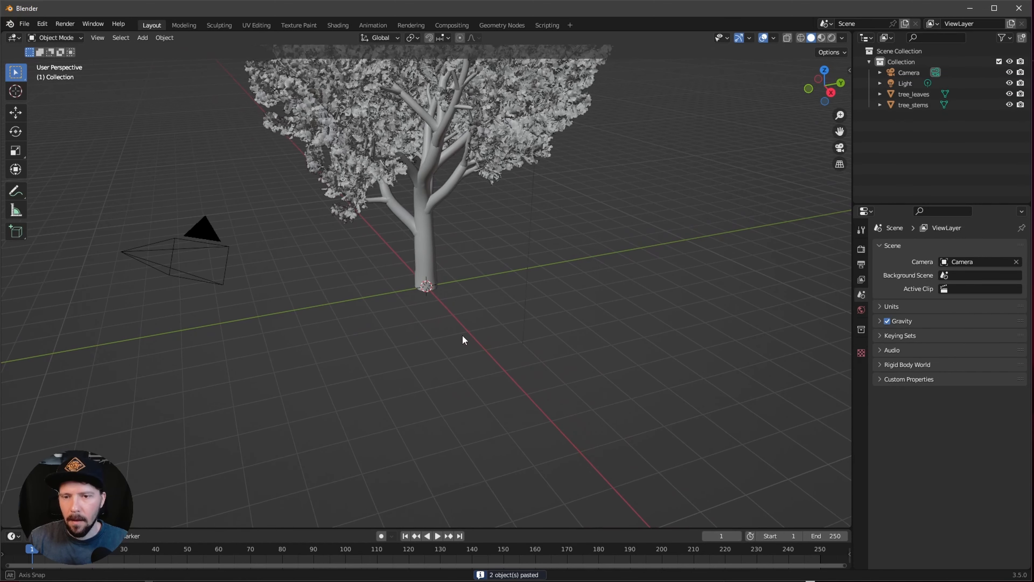
Switch to the Shading workspace and give tree_leaves a new material
left_click(337, 26)
middle_click_drag(445, 202, 520, 246)
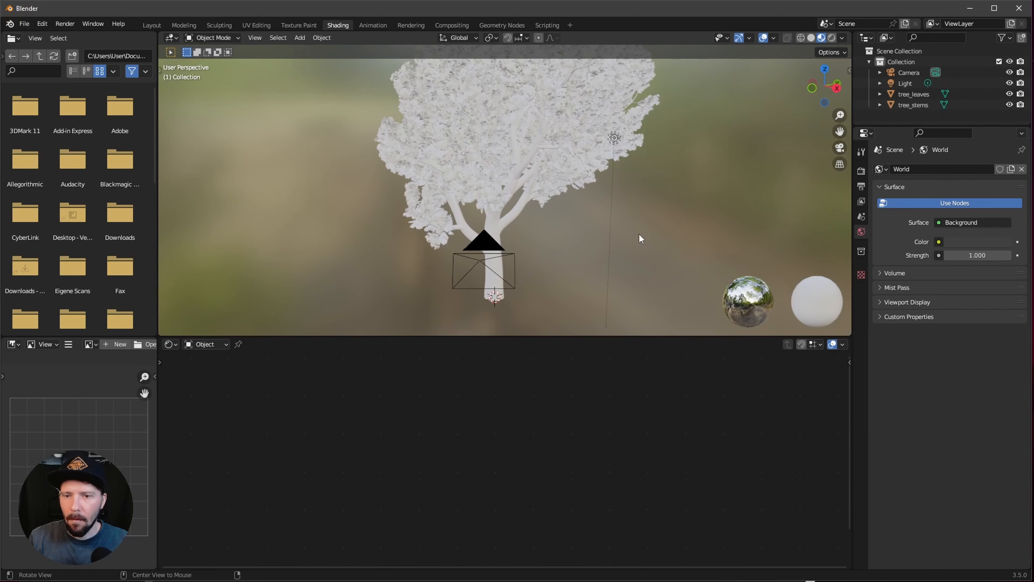
left_click(918, 94)
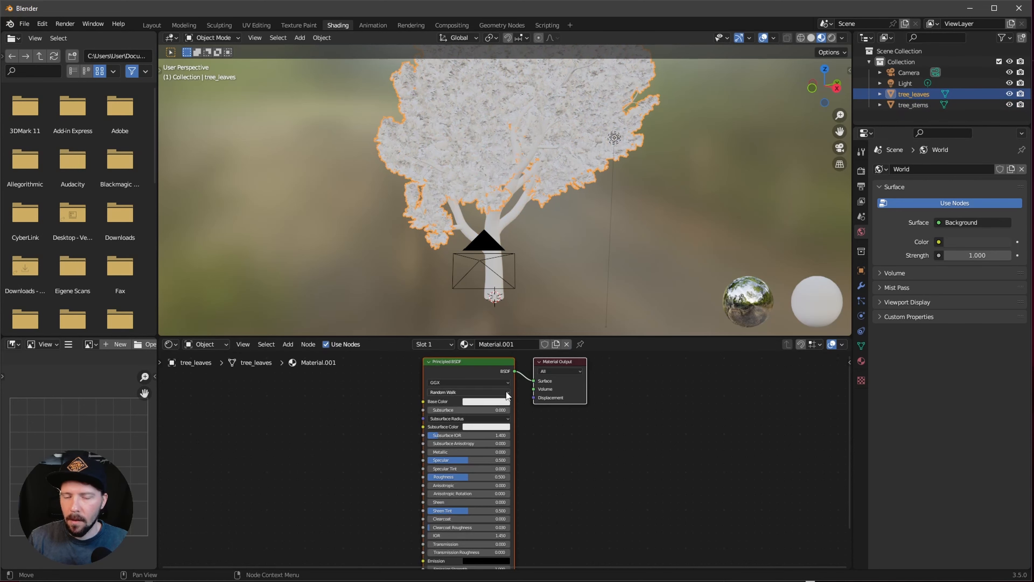
Bring leaf.png from the footage folder into the tree_leaves material as an image texture node
key("alt+Tab")
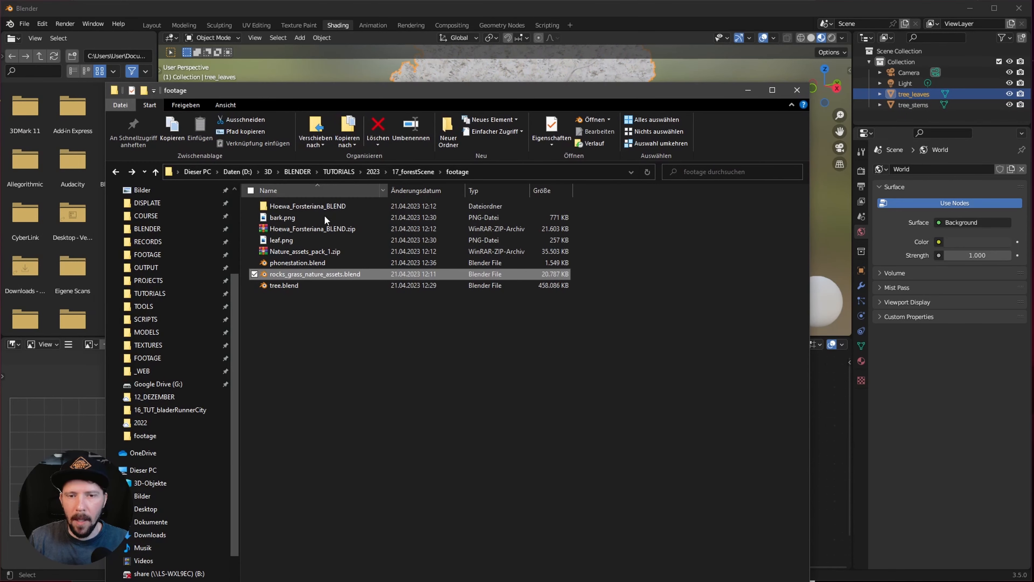
left_click(282, 217)
left_click(280, 240)
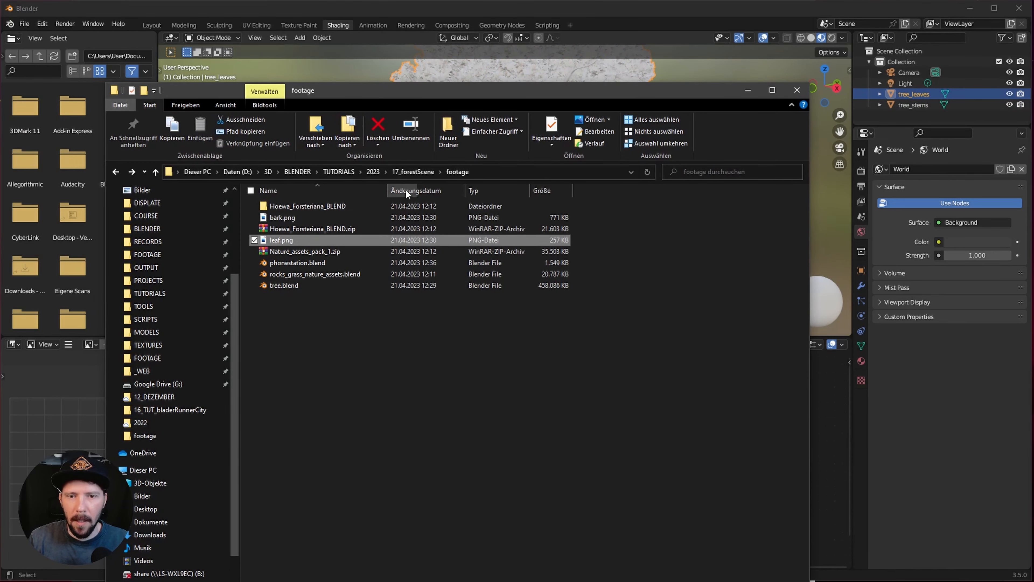
left_click_drag(397, 93, 764, 186)
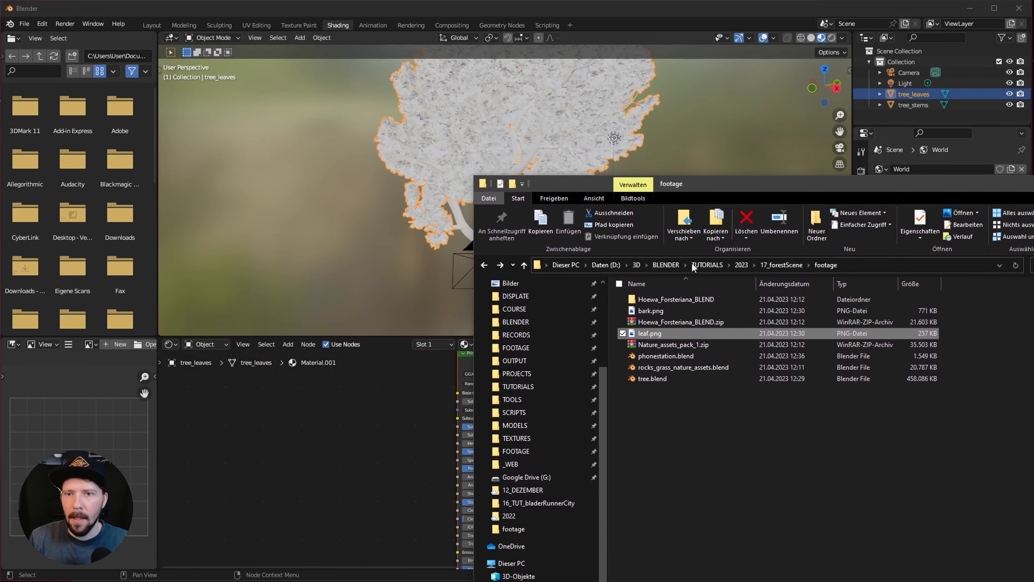
left_click(651, 311)
left_click(653, 336)
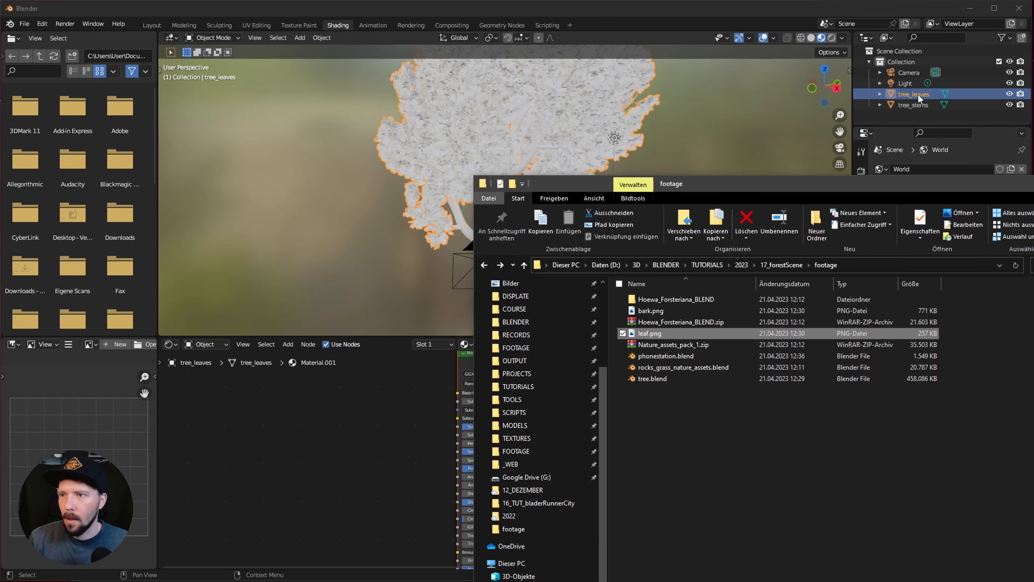
left_click_drag(658, 333, 378, 429)
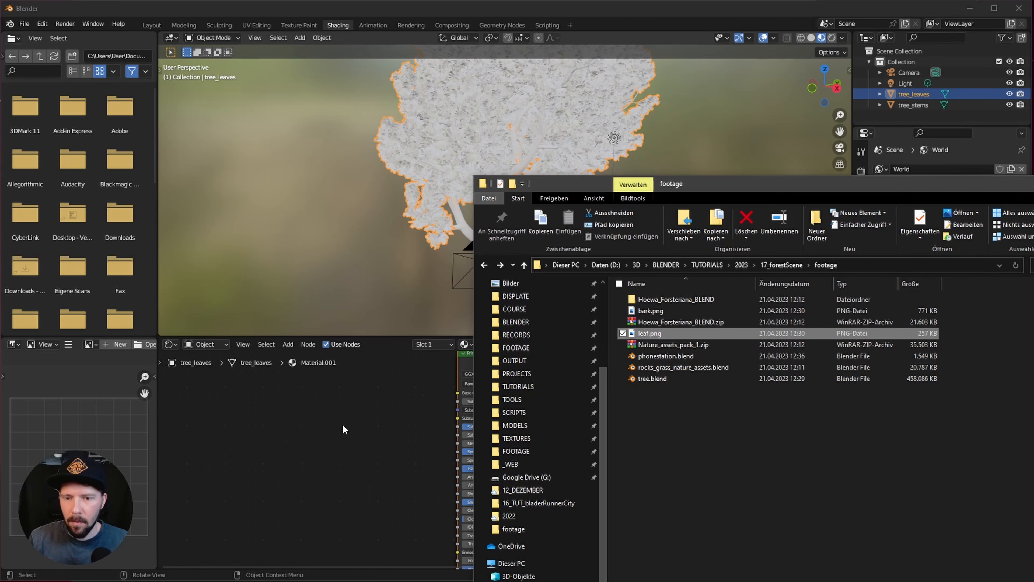
left_click(312, 408)
Connect the leaf.png Color output to the Base Color of the Principled BSDF
middle_click_drag(388, 397, 361, 417)
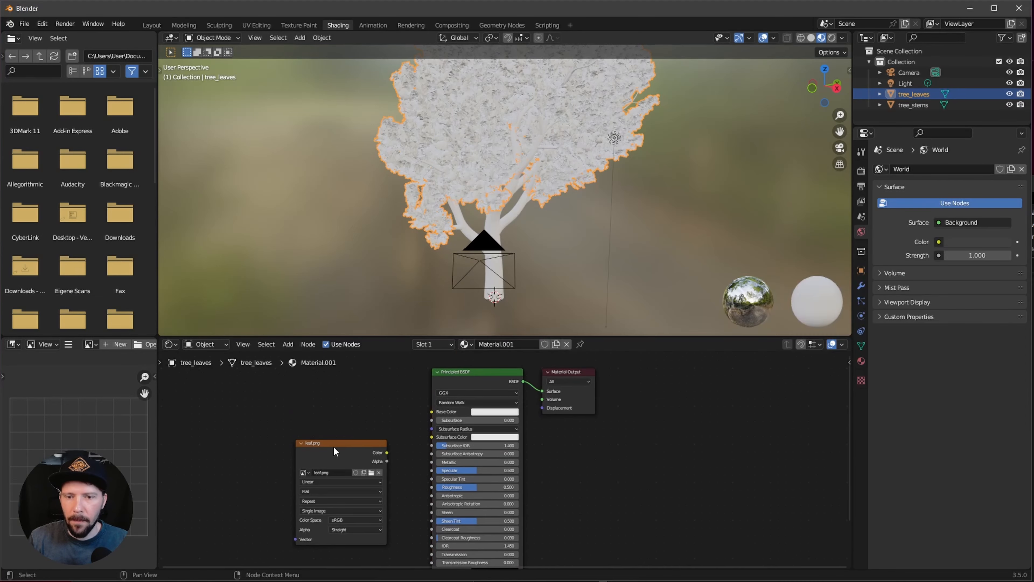
left_click_drag(333, 446, 432, 412)
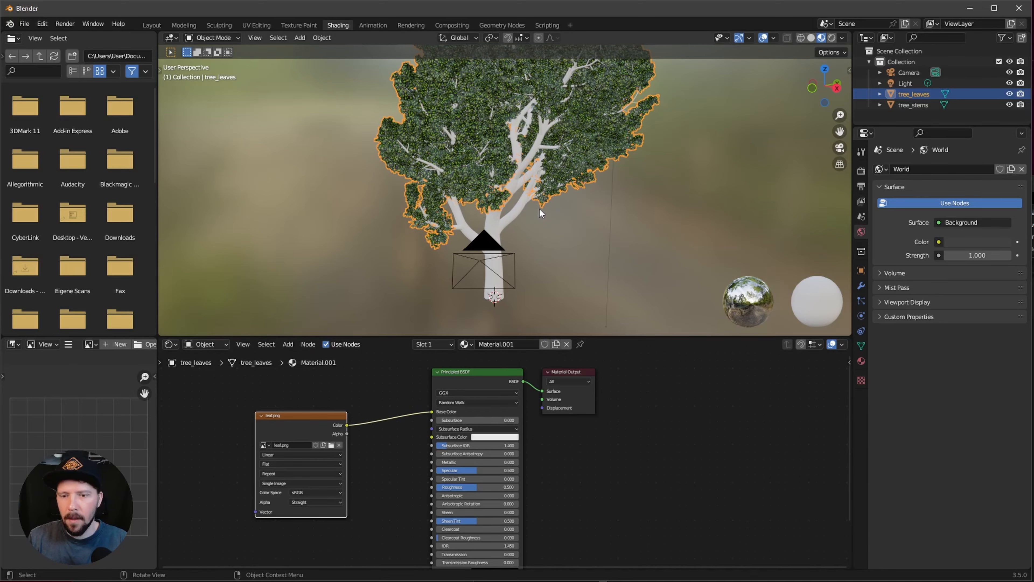
scroll(443, 246, "up", 8)
Set the render engine to Cycles with GPU Compute as the device, and show the viewport in Rendered shading
left_click(861, 171)
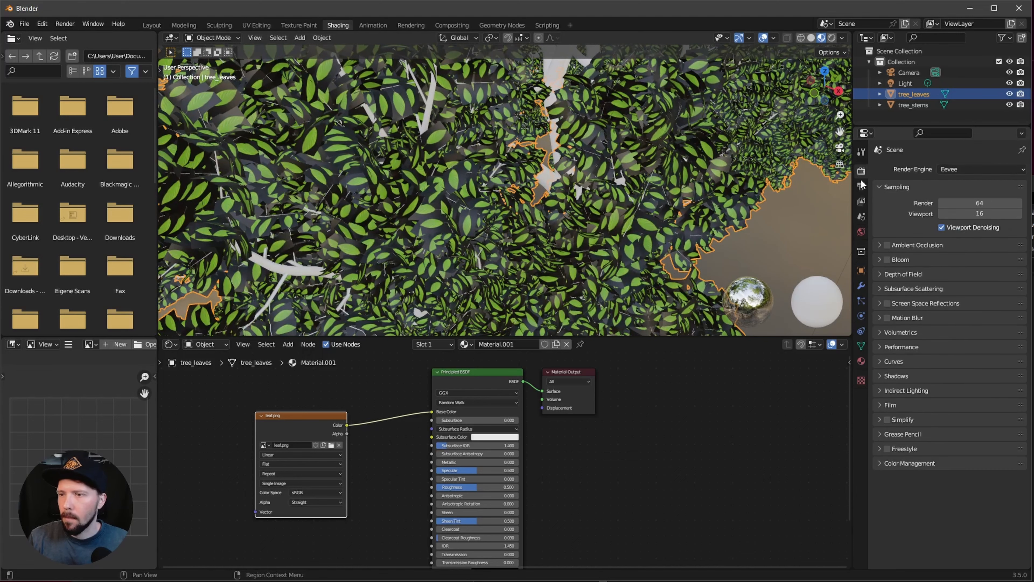
left_click(947, 168)
left_click(963, 204)
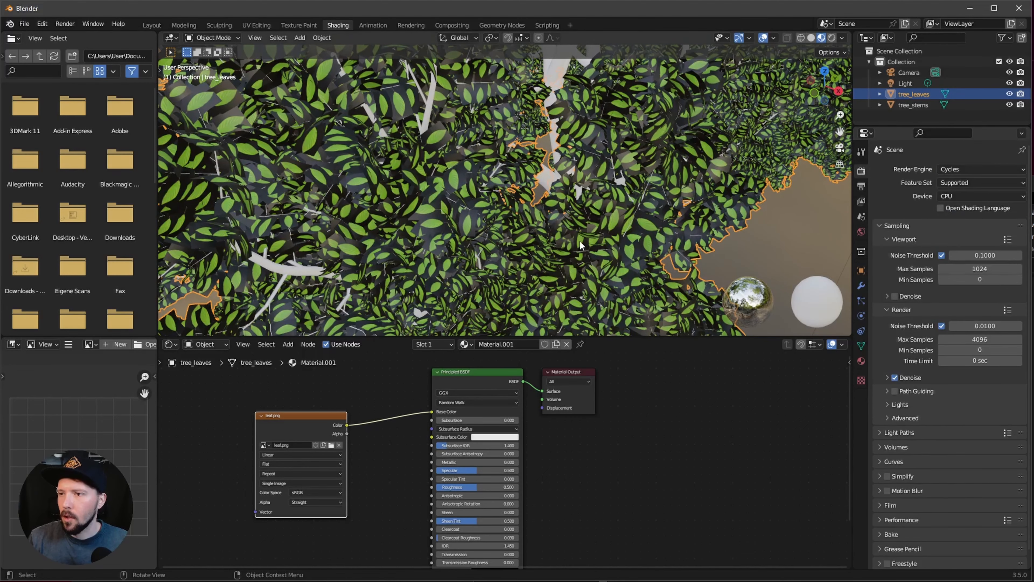
key("t")
key("z")
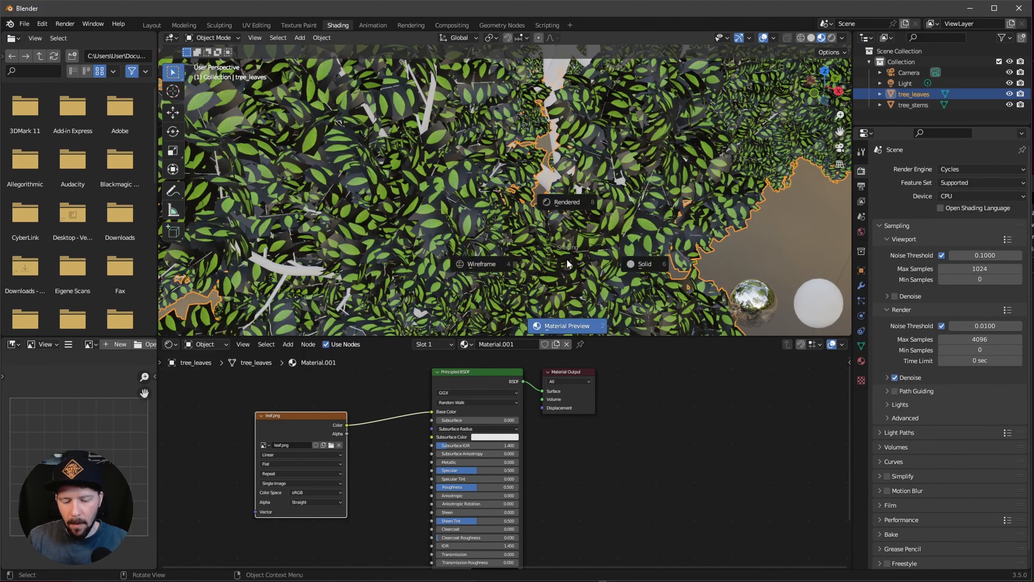
left_click(560, 231)
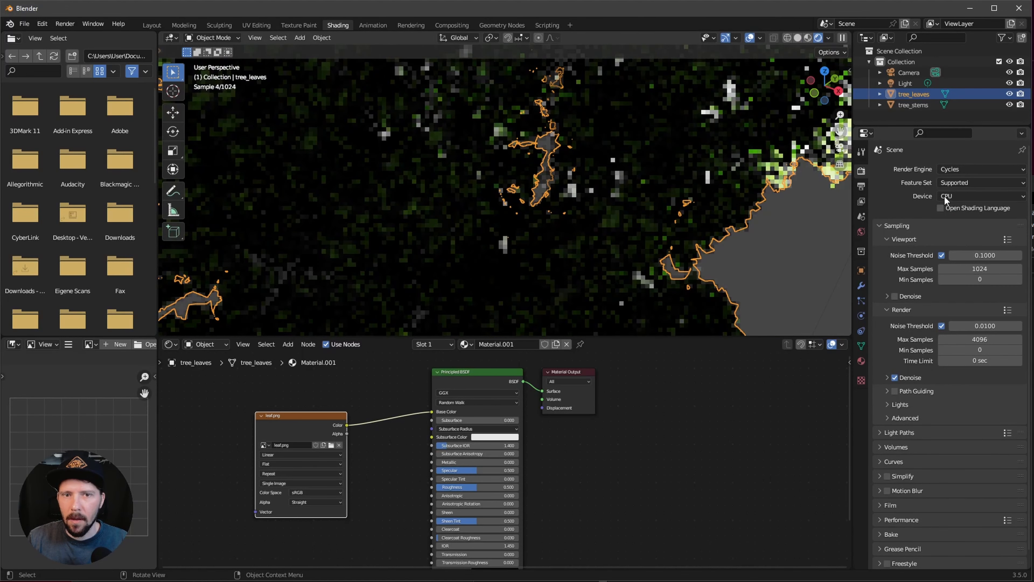
left_click(969, 197)
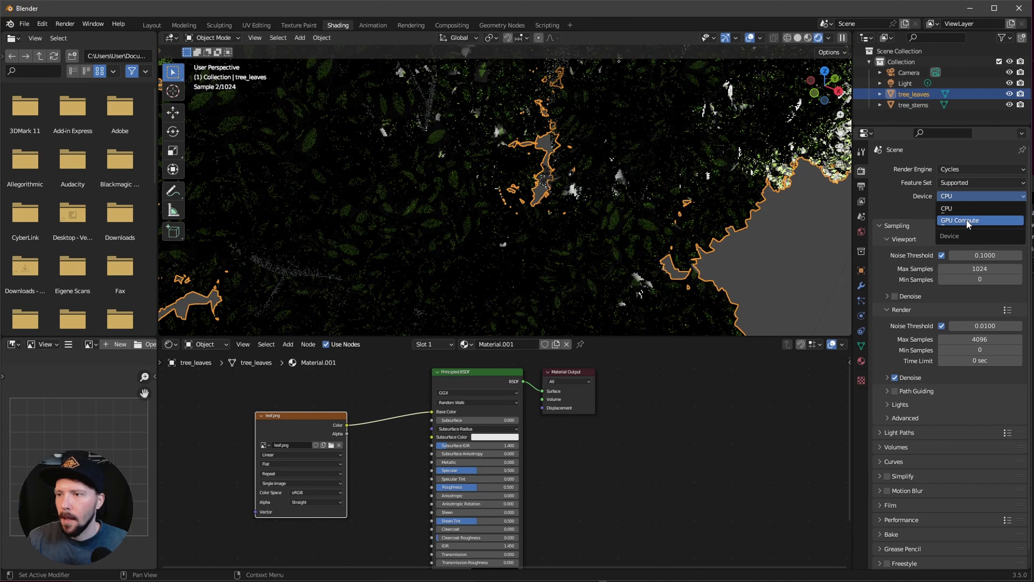
left_click(968, 220)
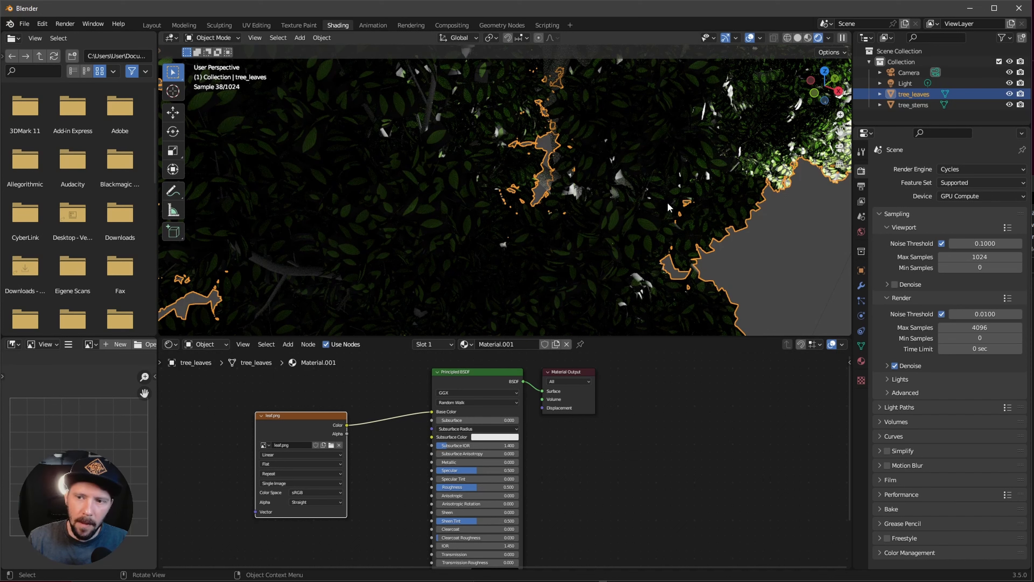
Connect the leaf.png Alpha output to the Principled BSDF's Alpha and return the viewport to Material Preview
middle_click_drag(377, 480, 344, 426)
left_click_drag(340, 416, 424, 532)
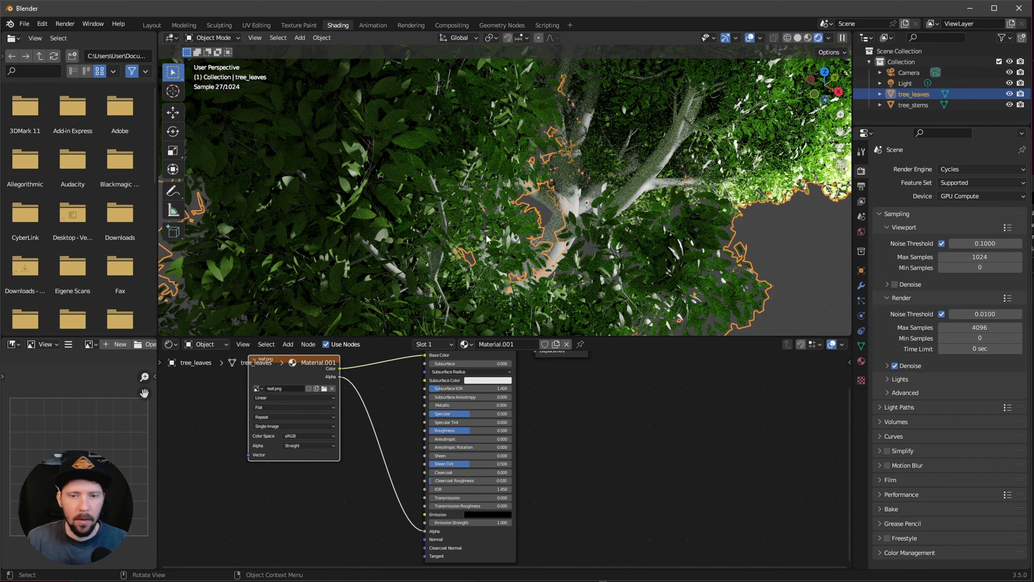
key("z")
left_click(507, 329)
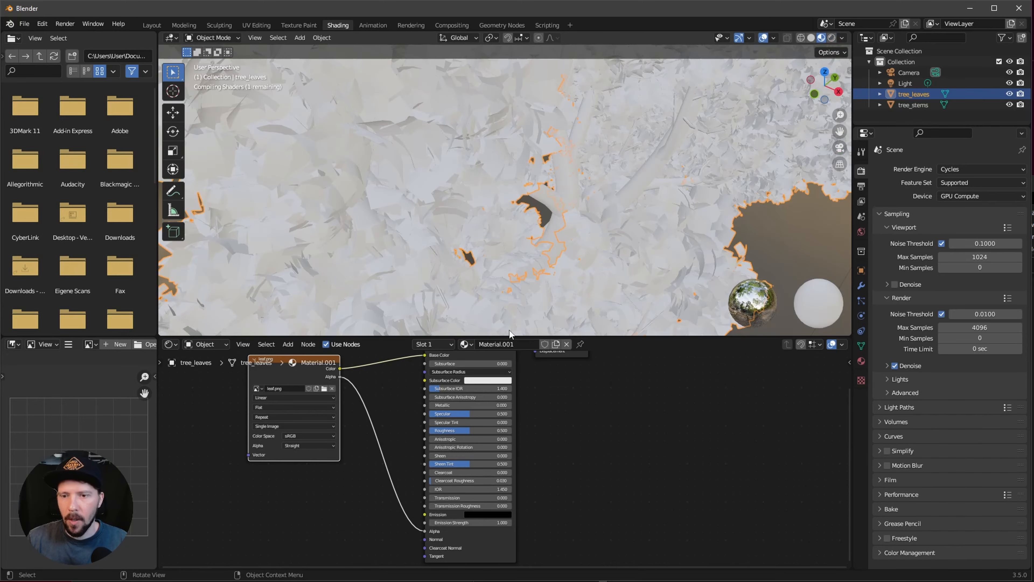
middle_click_drag(530, 270, 462, 236)
left_click_drag(462, 236, 636, 287, "alt")
Create a new material for the tree_stems object
left_click(912, 105)
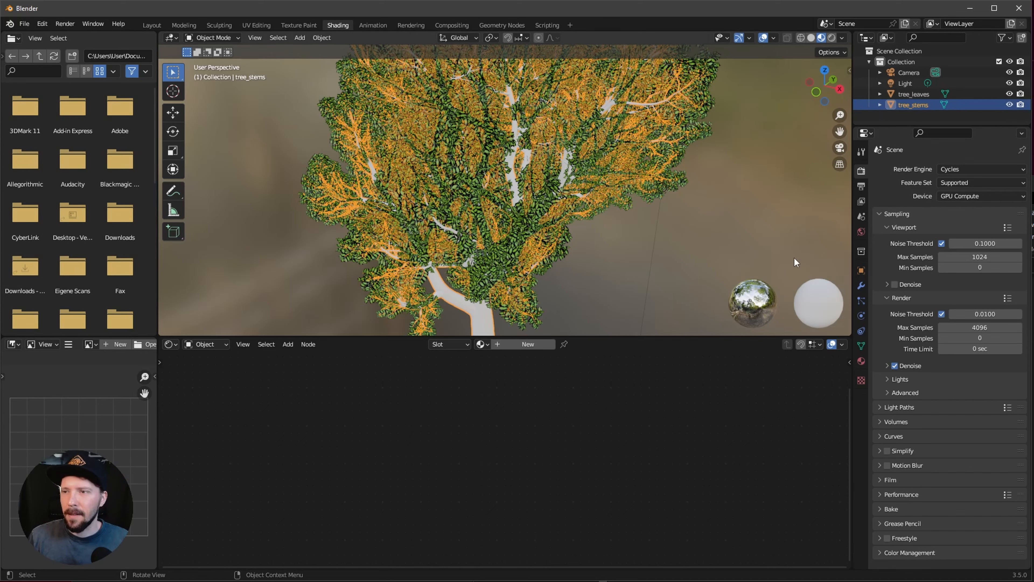
key("alt+Tab")
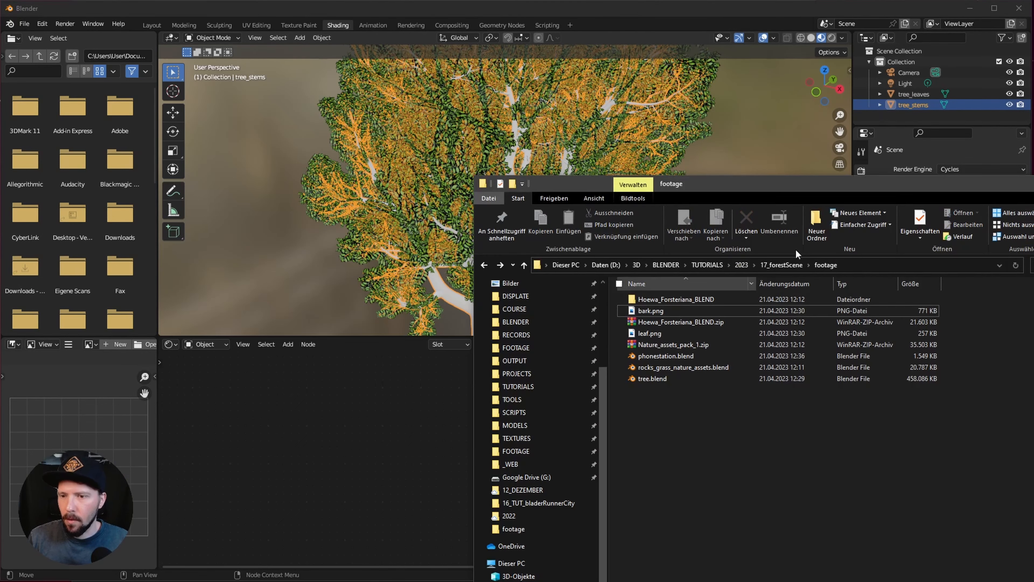
left_click(901, 106)
left_click(542, 344)
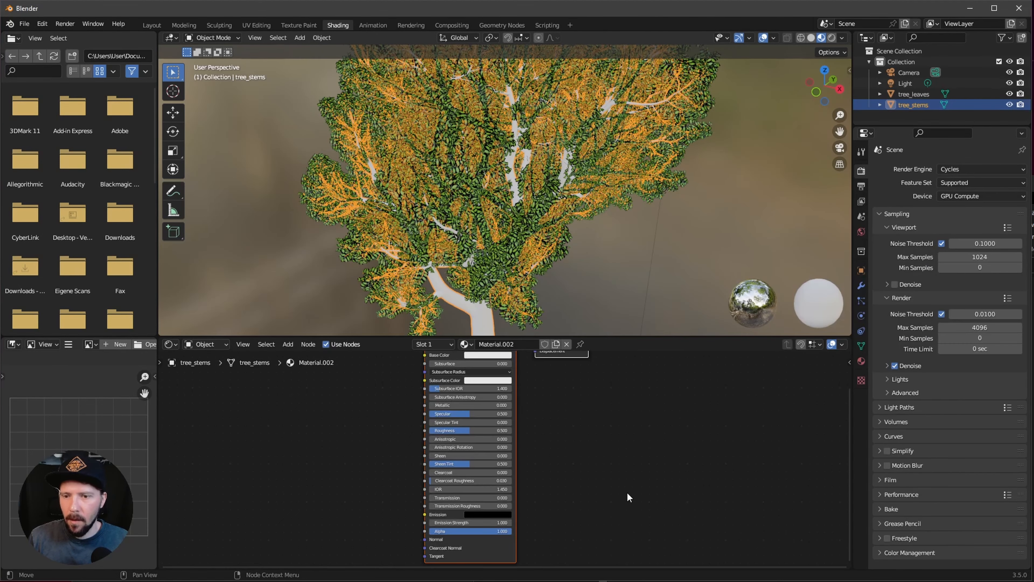
Add bark.png from the footage folder to the tree_stems material and connect its Color output to Base Color
key("alt+Tab")
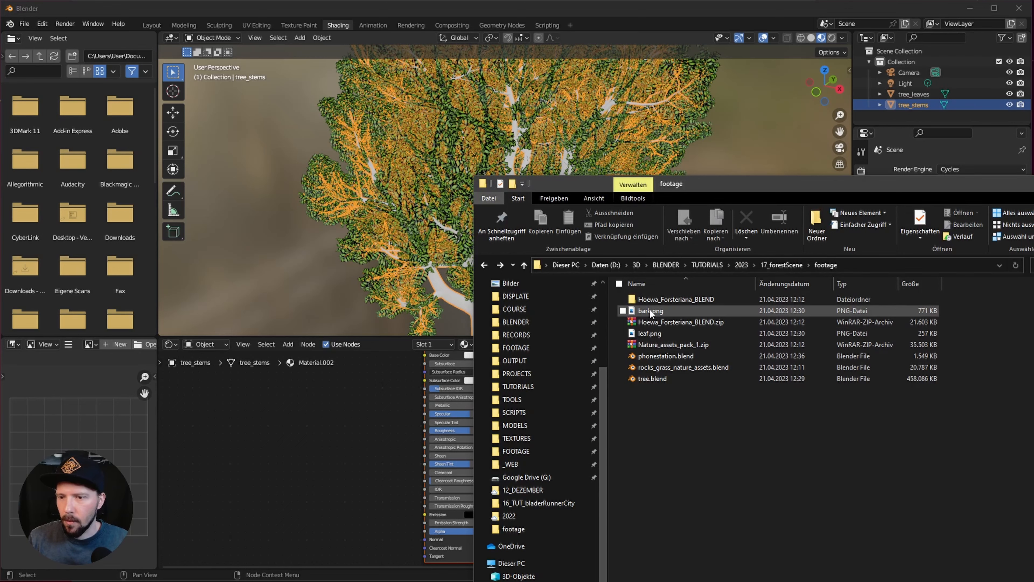
left_click_drag(649, 311, 331, 416)
key("alt+Tab")
middle_click_drag(330, 393, 361, 427)
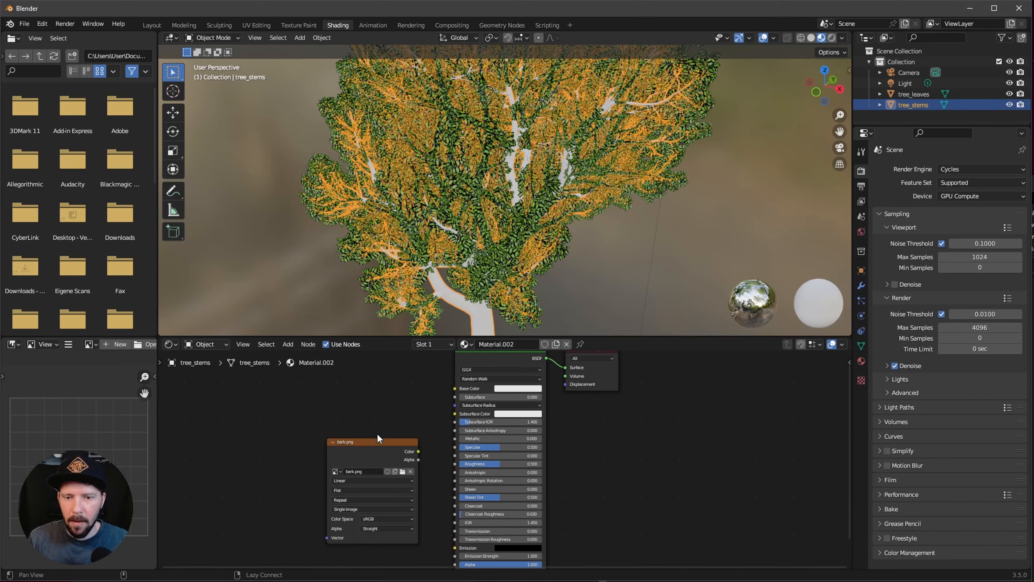
left_click_drag(376, 433, 452, 389)
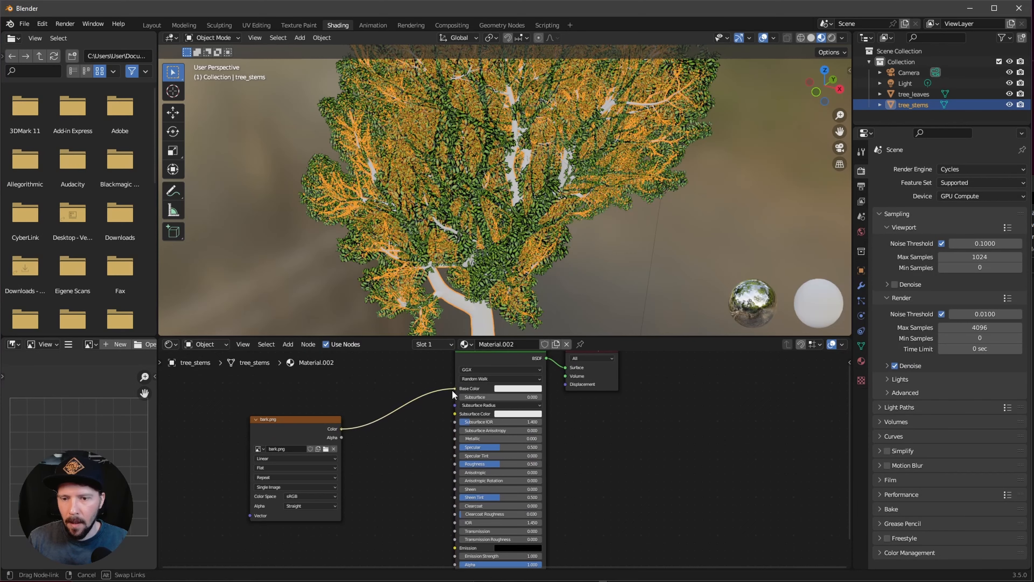
middle_click_drag(556, 266, 517, 270)
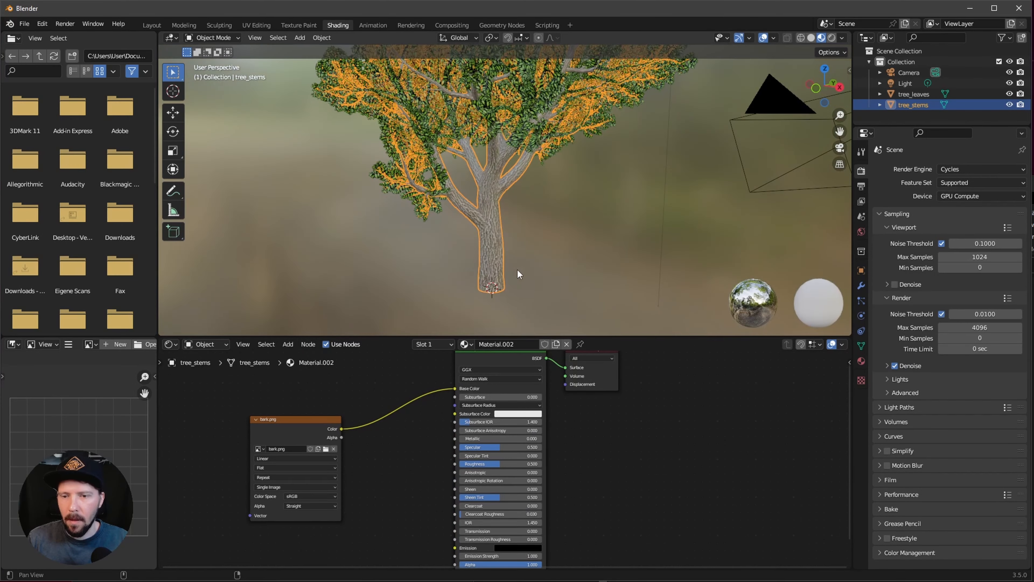
scroll(505, 257, "up", 6)
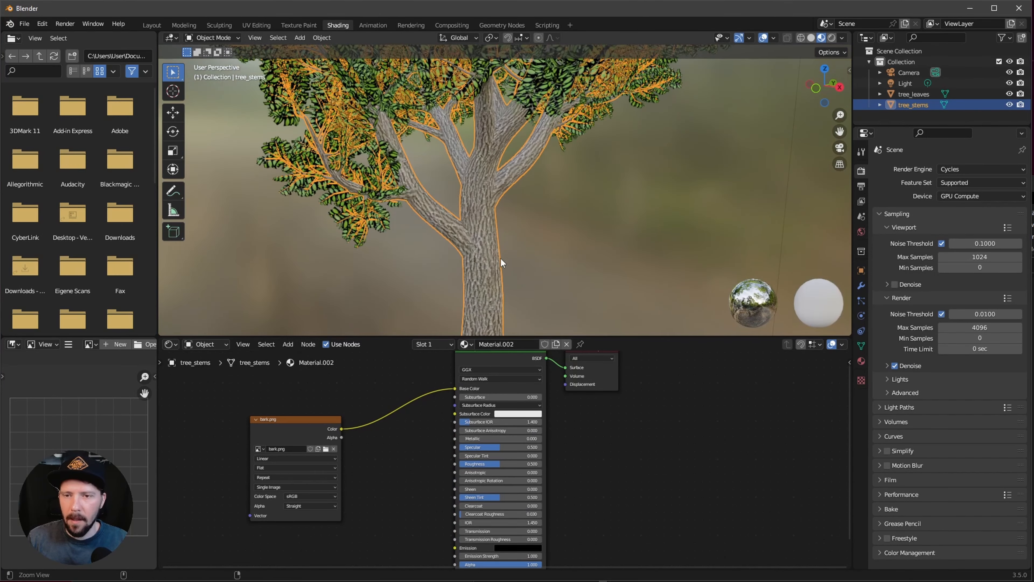
Add a Bump node with the bark.png color as its Height, and connect its Normal output to the Principled BSDF's Normal
left_click_drag(325, 430, 237, 407)
middle_click_drag(339, 460, 409, 463)
left_click_drag(323, 394, 408, 500)
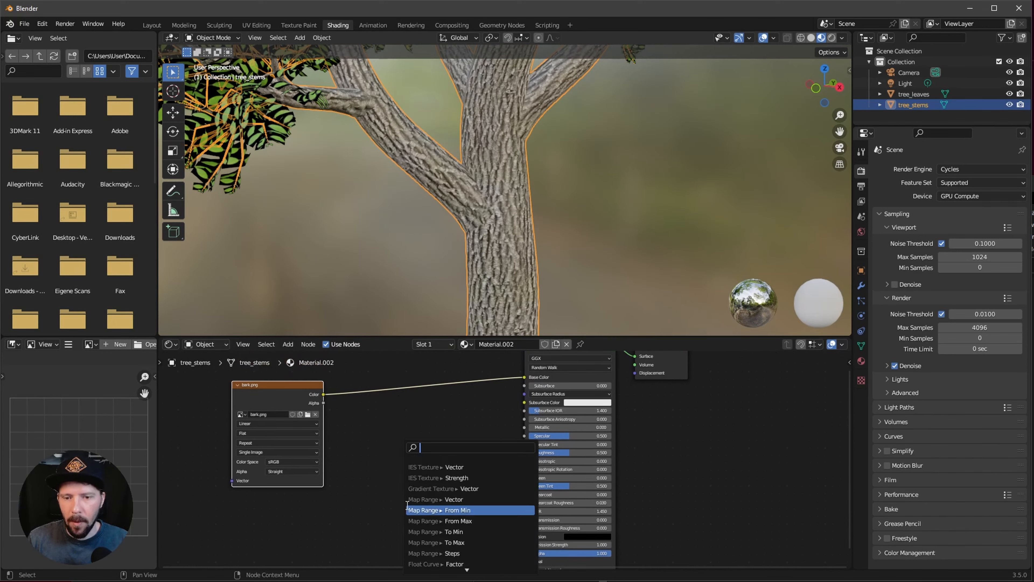
type("bump")
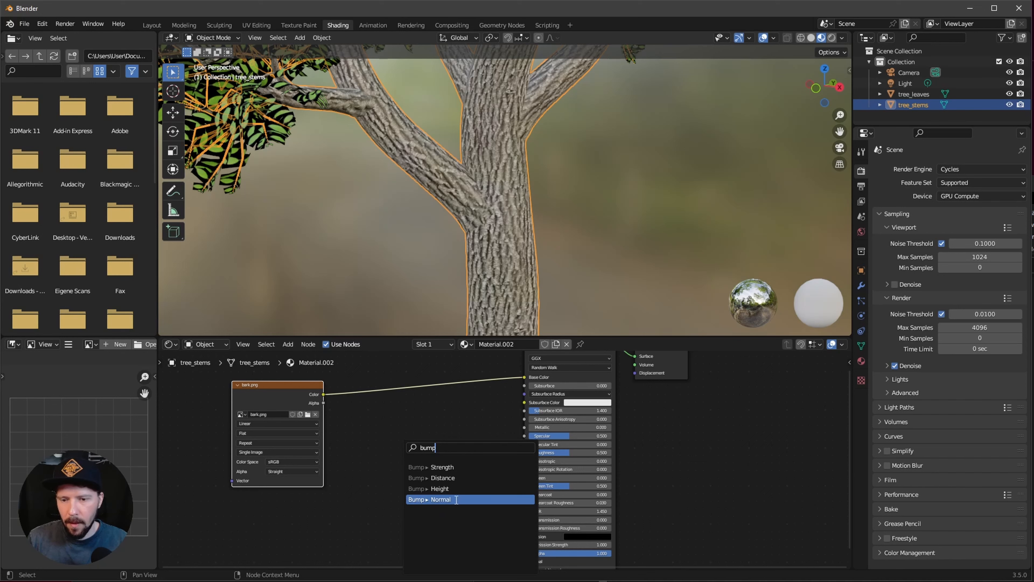
left_click(440, 488)
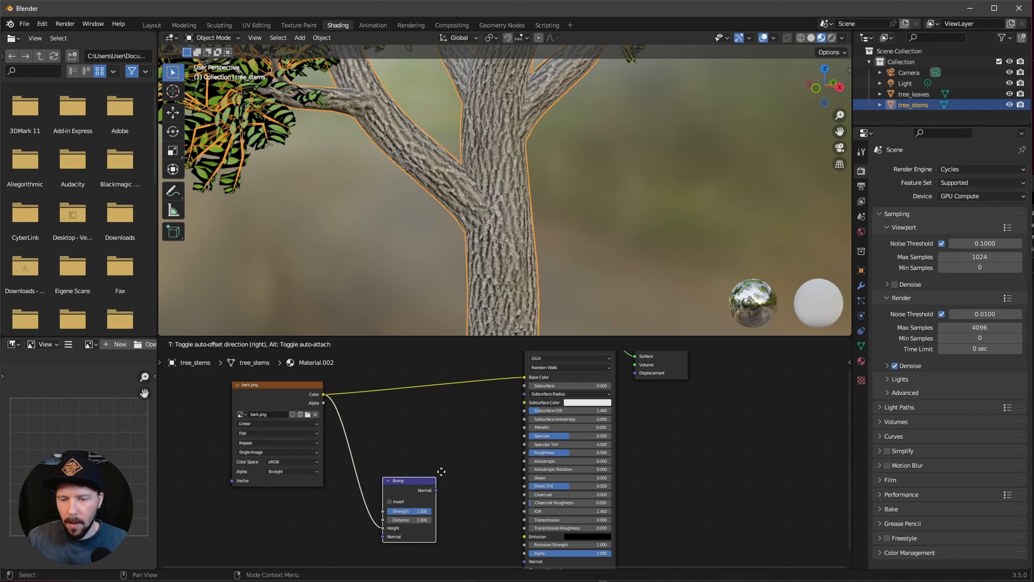
middle_click_drag(450, 485, 420, 445)
left_click_drag(423, 440, 512, 517)
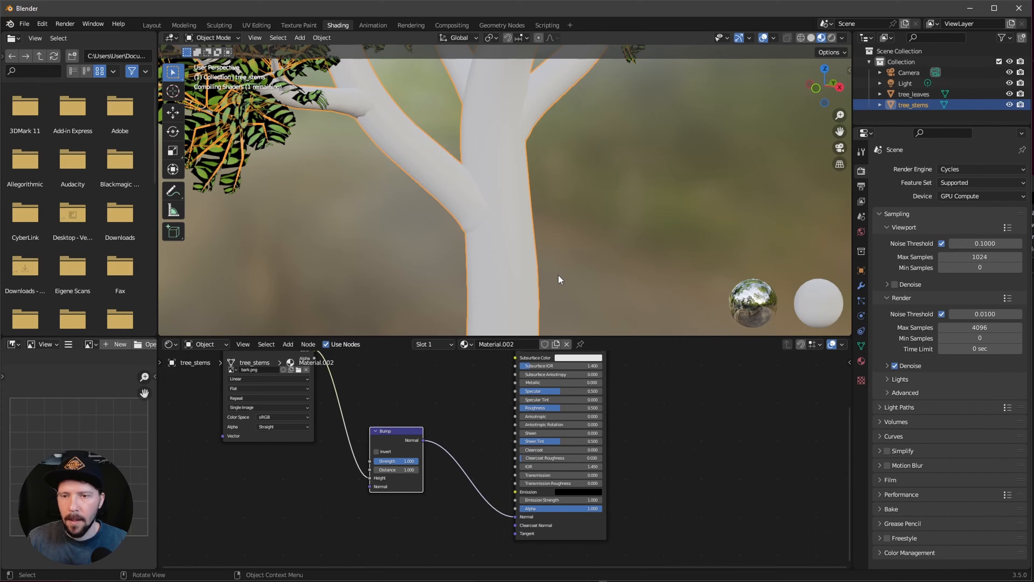
Move tree_leaves and tree_stems into a new collection named _tree and exclude that collection from the view layer
middle_click_drag(558, 279, 562, 228, "ctrl")
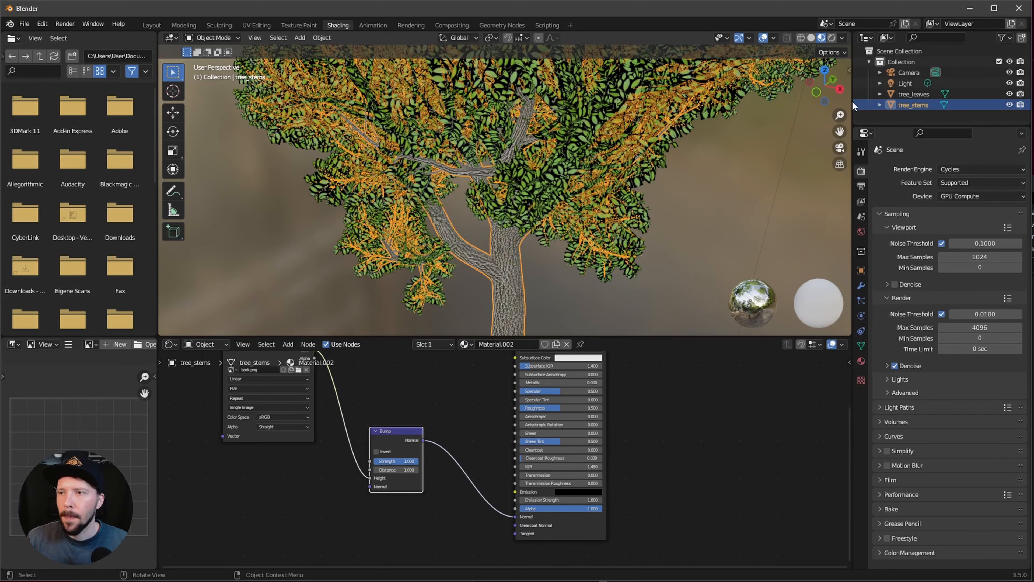
left_click(905, 94)
left_click(906, 105)
left_click(904, 95, "shift")
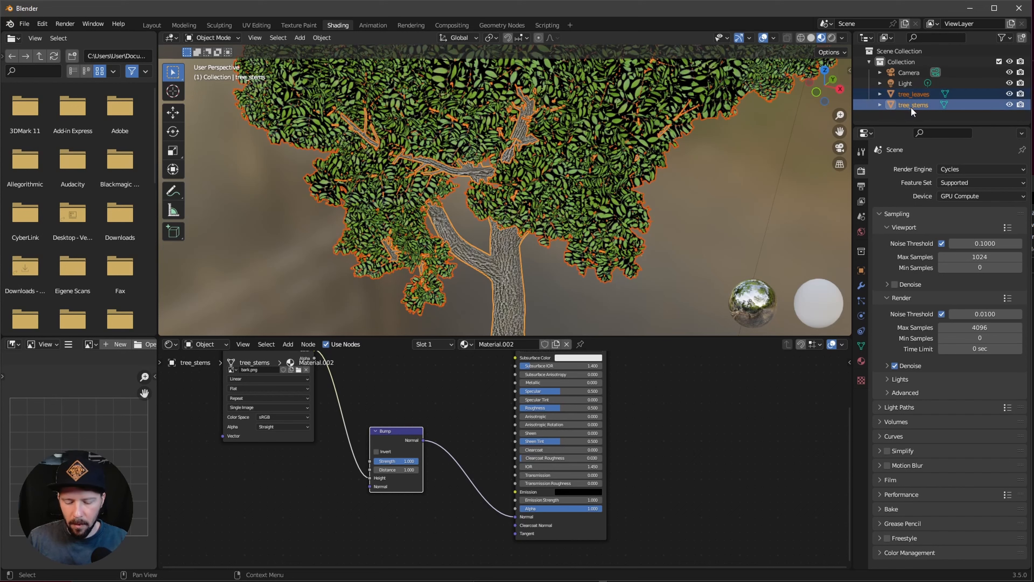
key("m")
left_click(886, 106)
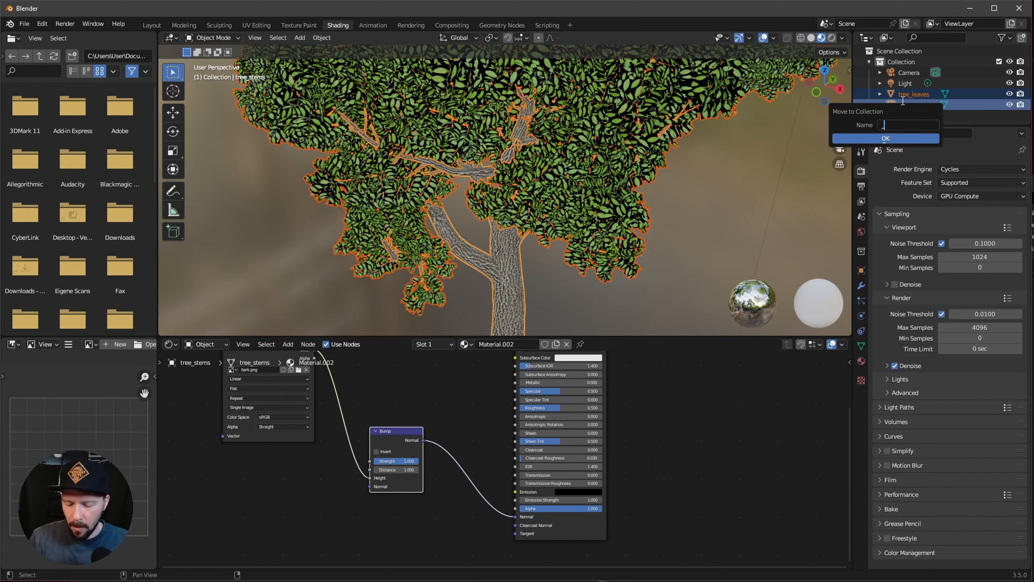
key("Return")
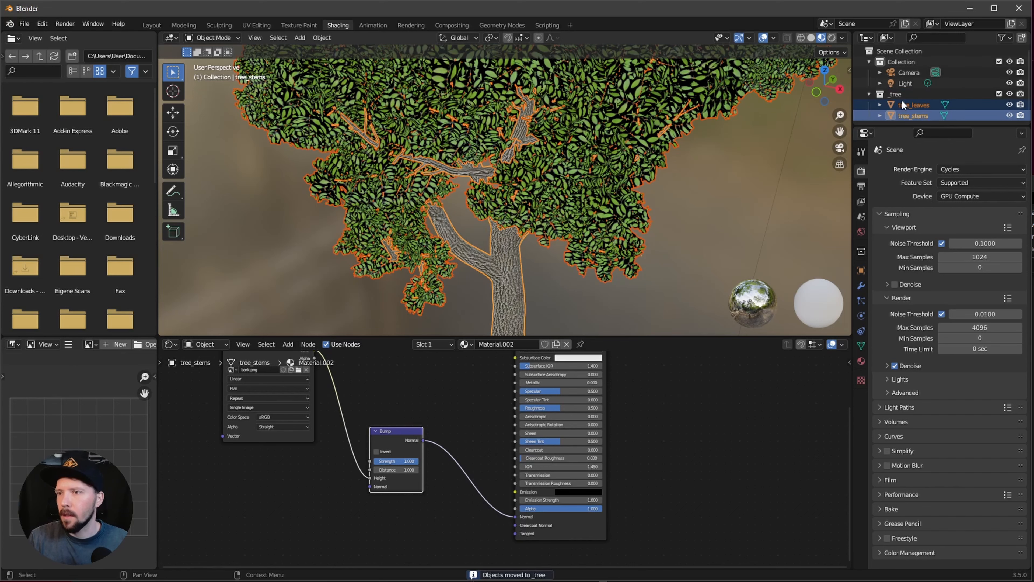
left_click(999, 94)
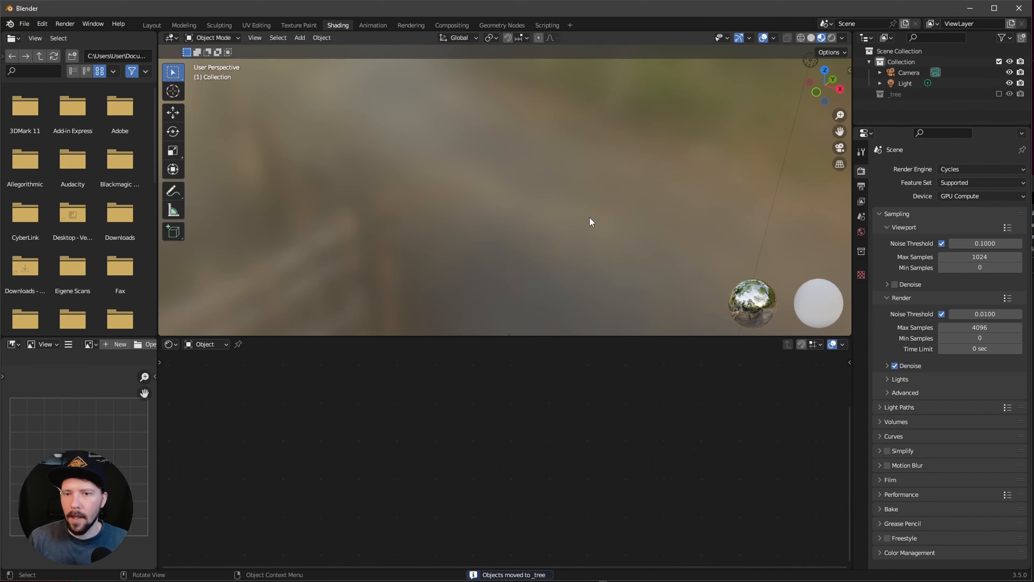
Save the scene as record_A.blend in the BLND folder and open hoewa_Forsteriana.blend from the footage folder's Hoewa_Forsteriana_BLEND subfolder
key("ctrl+shift+s")
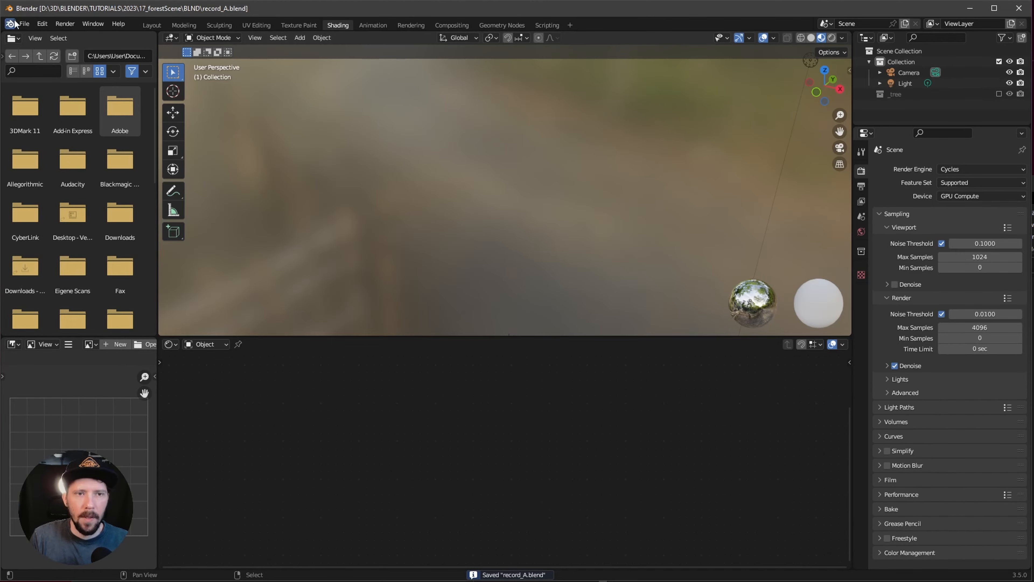
left_click(24, 24)
left_click(53, 48)
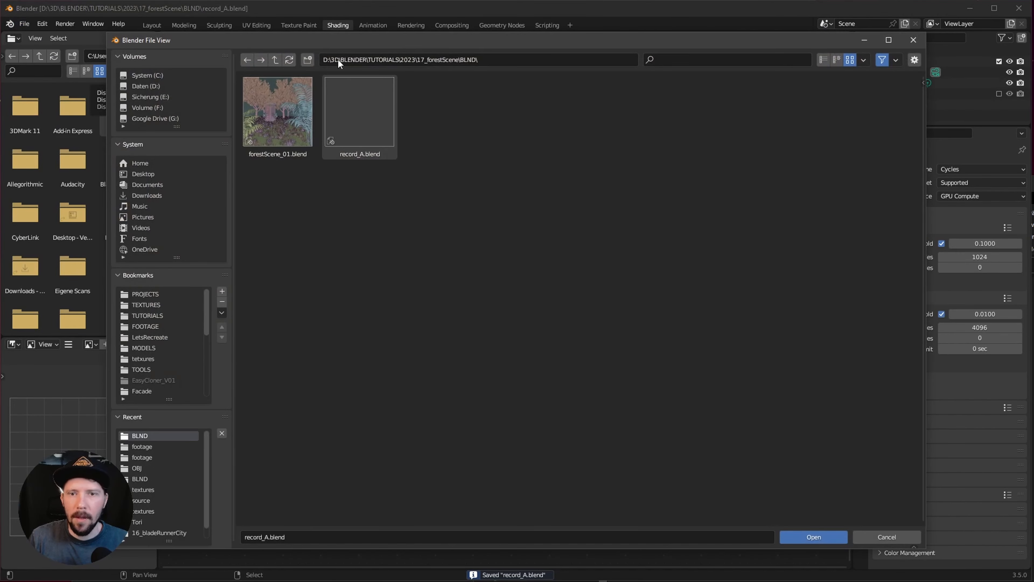
left_click(273, 61)
double_click(364, 134)
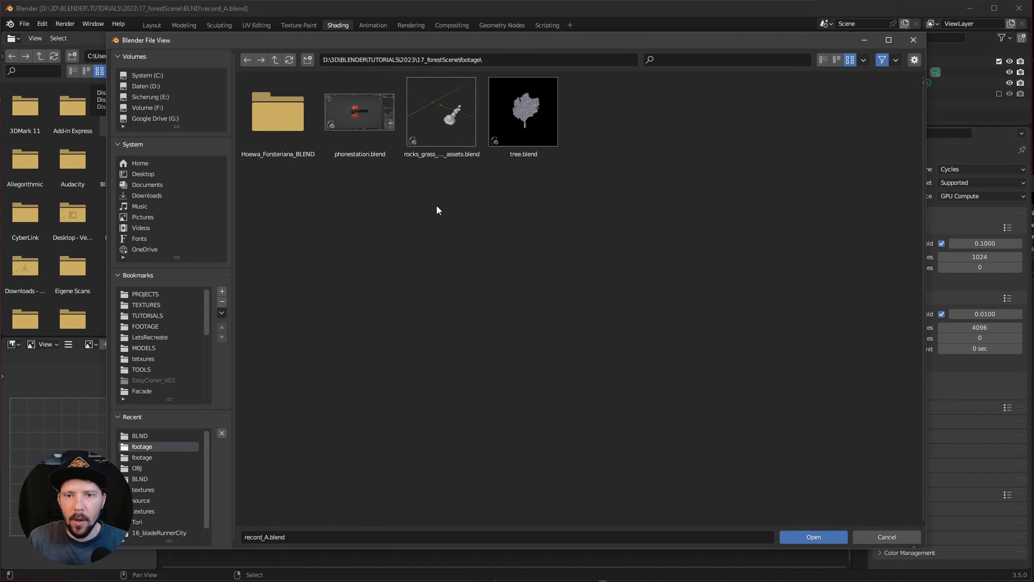
double_click(279, 119)
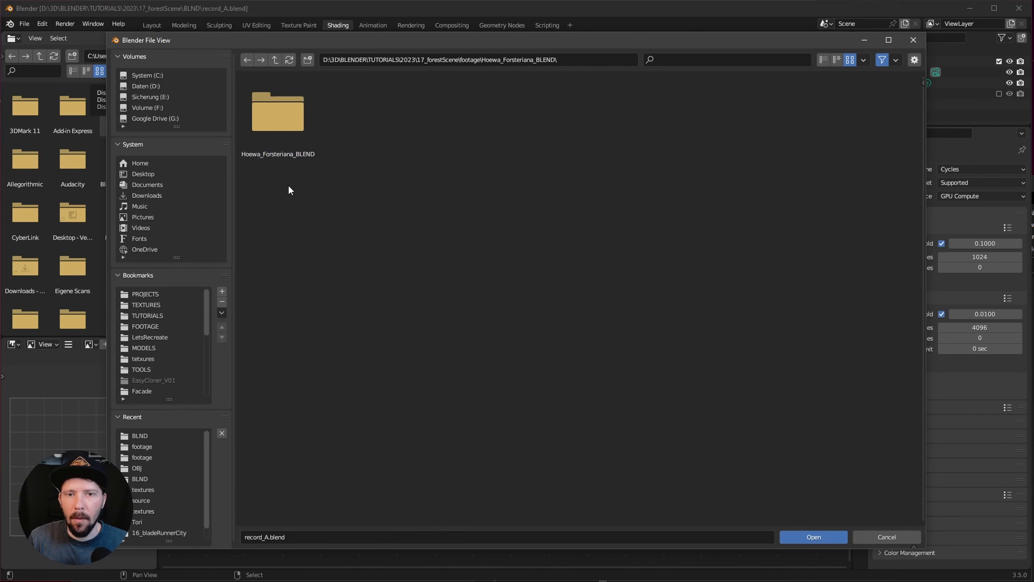
double_click(284, 124)
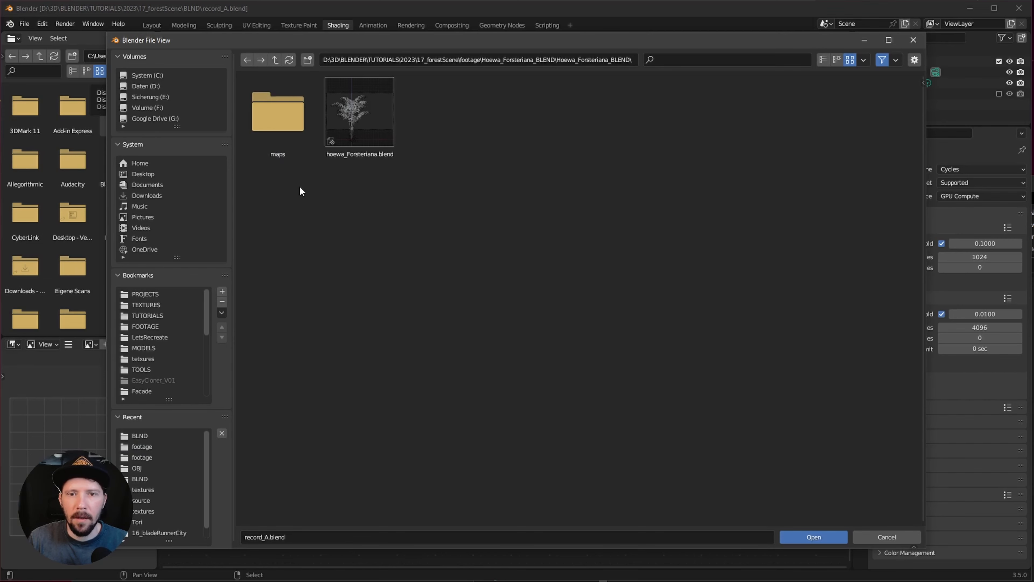
double_click(354, 128)
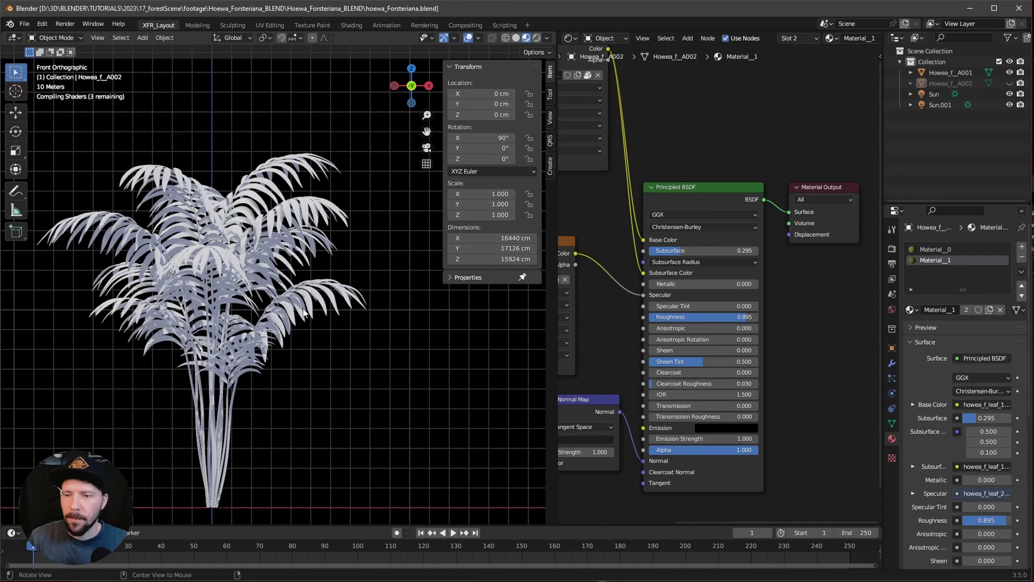
Unhide Howea_f__A002 and copy it together with Howea_f__A001
middle_click_drag(303, 309, 315, 351)
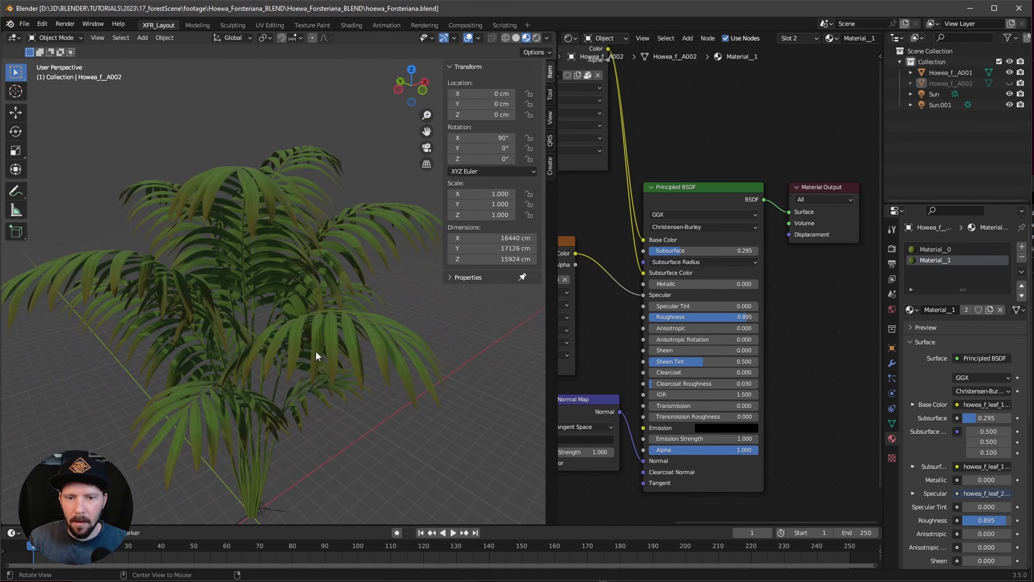
left_click(1009, 83)
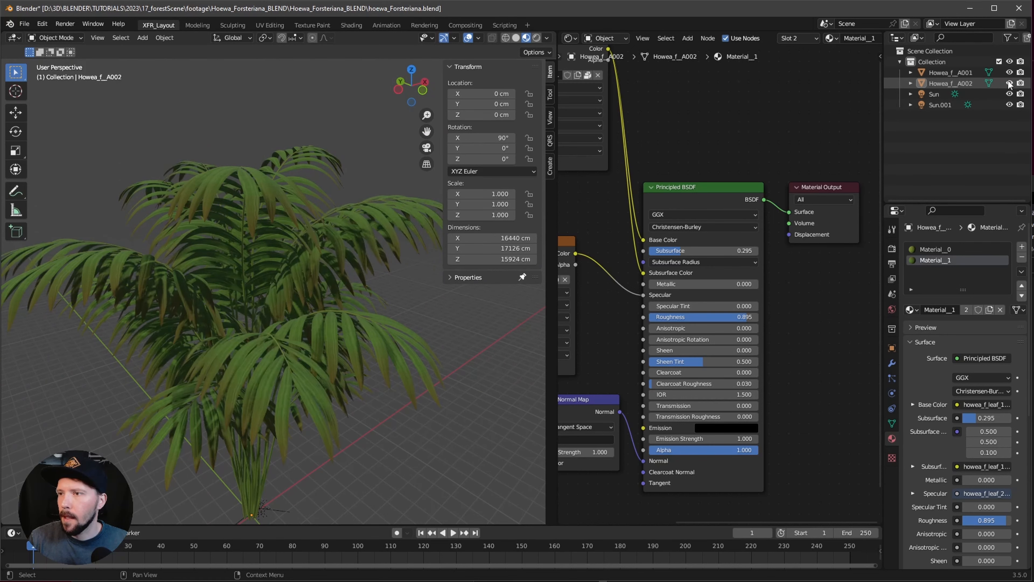
left_click(950, 72)
left_click(951, 84, "shift")
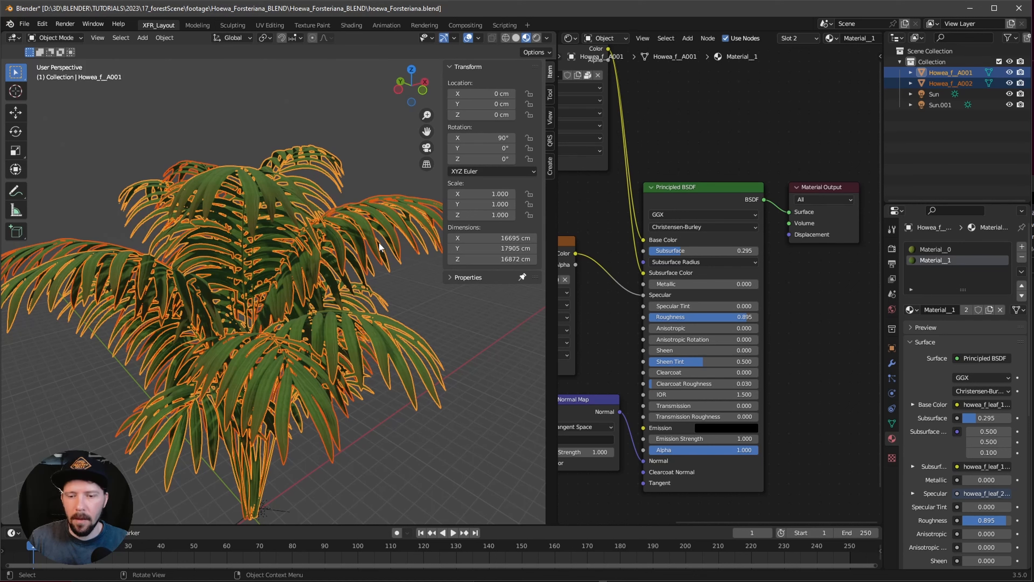
key("ctrl+c")
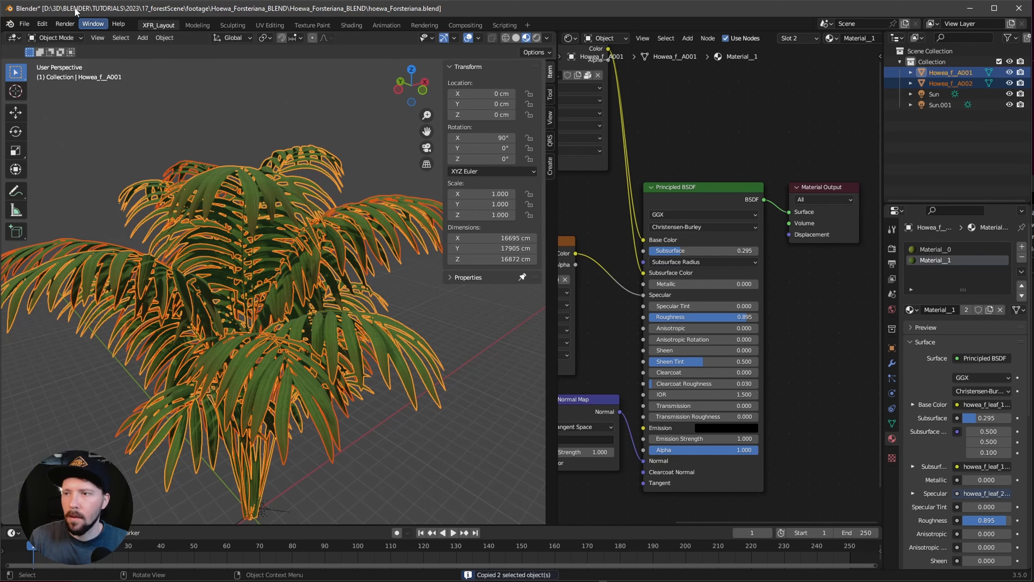
Reopen record_A.blend without saving the plant file's changes and paste both copied Howea plants into the scene
left_click(24, 23)
mouse_move(93, 58)
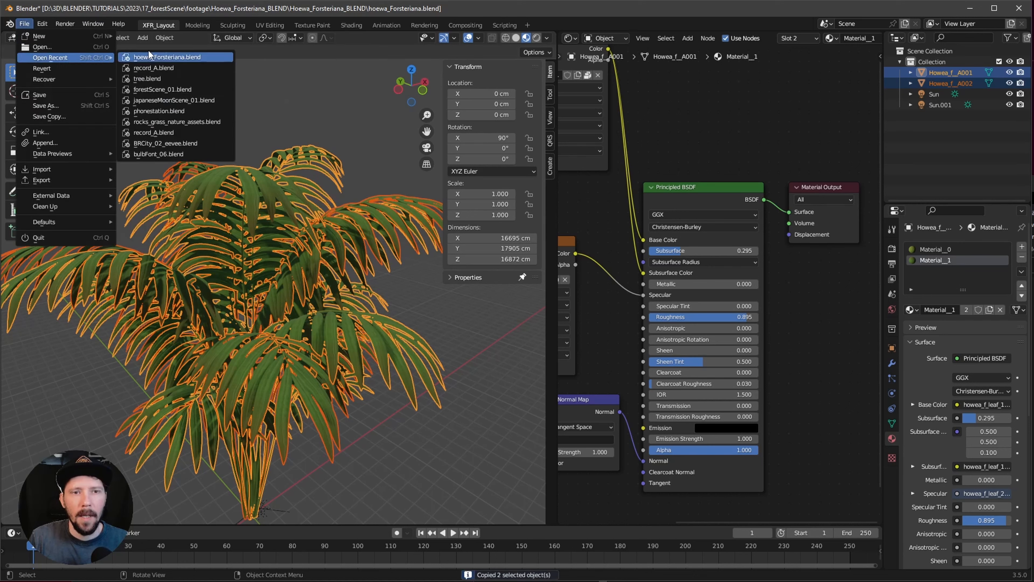
left_click(183, 65)
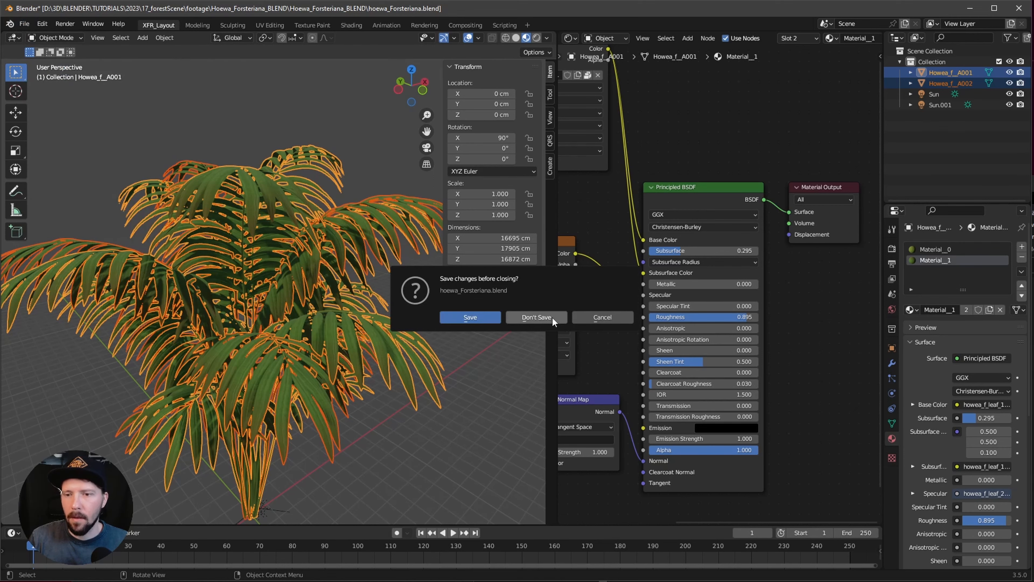
left_click(537, 317)
key("ctrl+v")
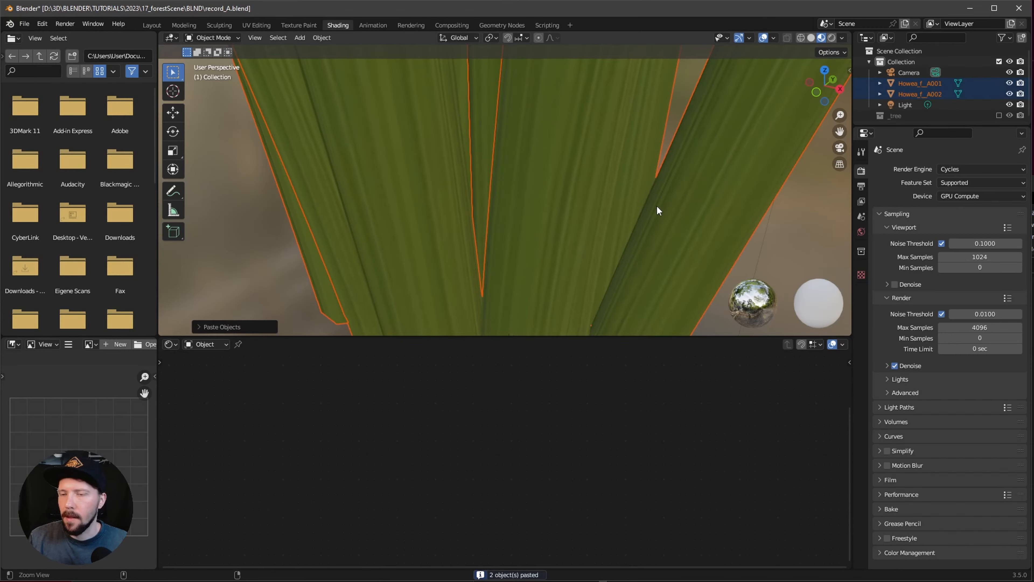
Scale both Howea plants down to about 0.009, showing the _tree collection for size comparison and excluding it again
scroll(578, 232, "down", 8)
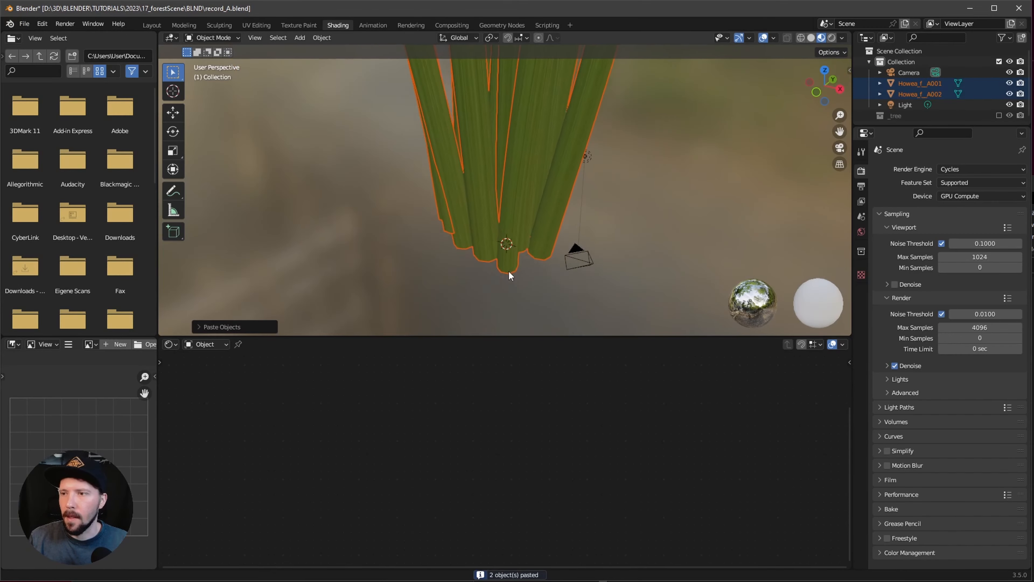
left_click(999, 115)
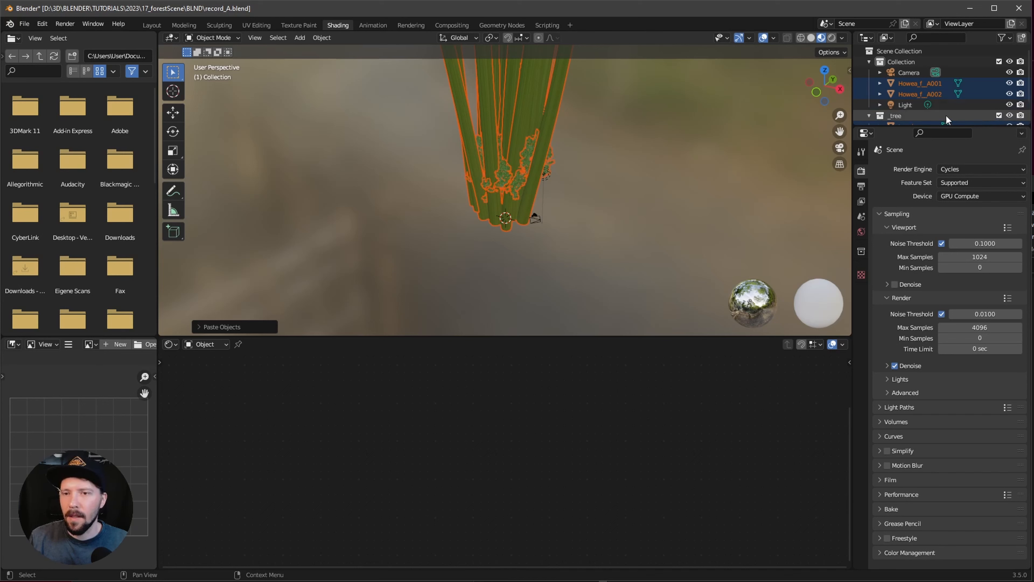
left_click(924, 94)
left_click(918, 85)
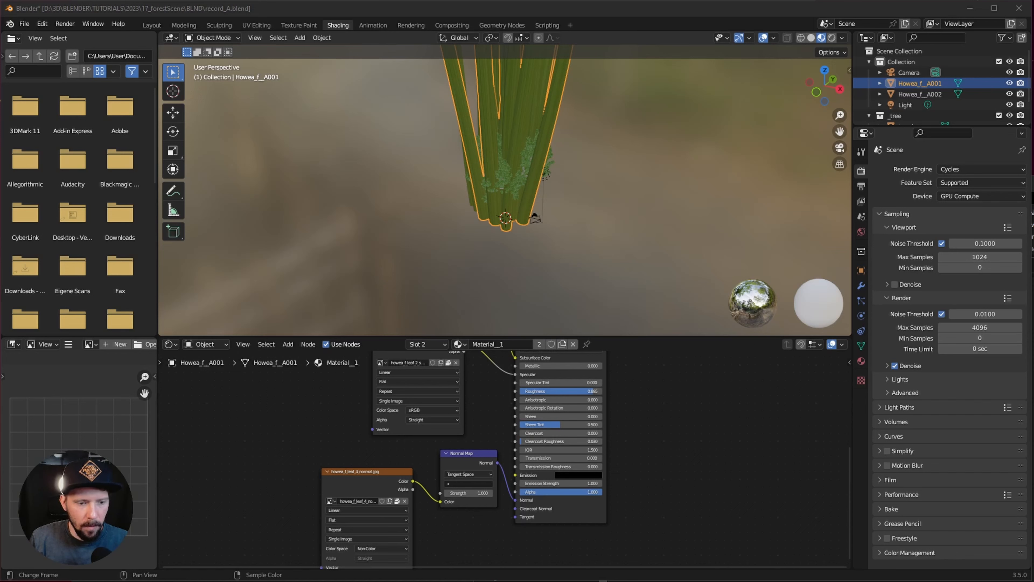
left_click(916, 92)
left_click(917, 85, "shift")
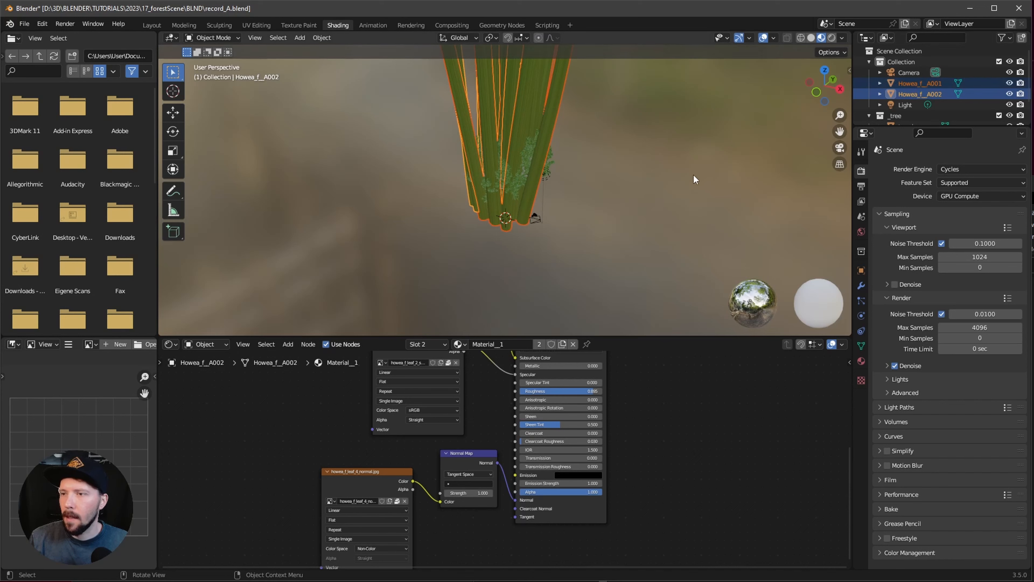
key("n")
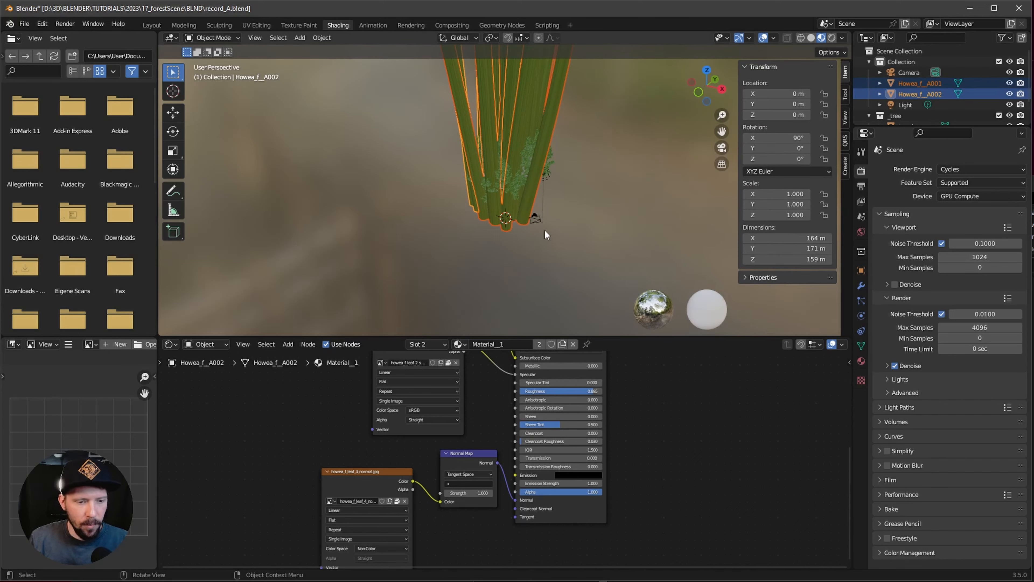
key("s")
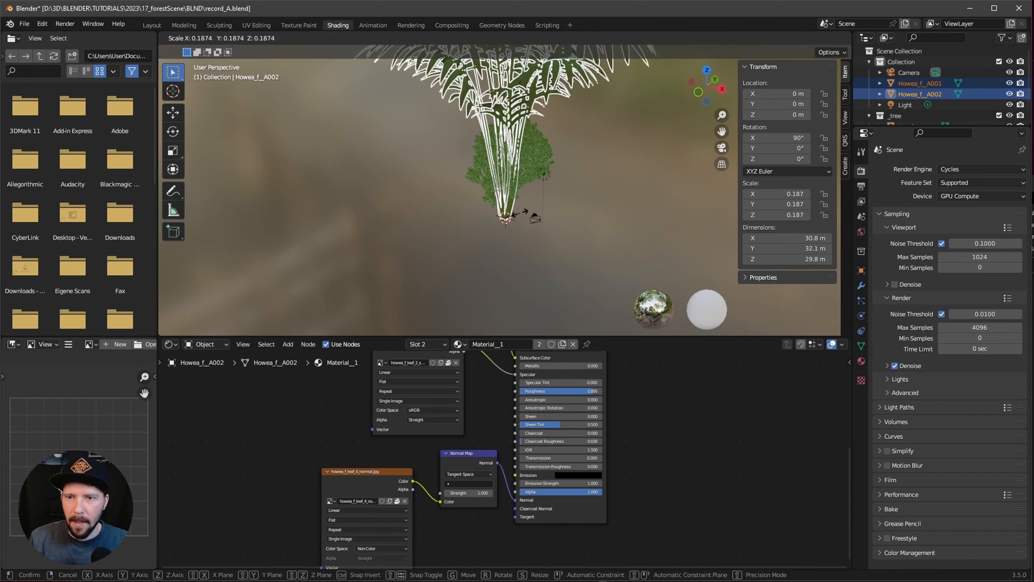
left_click(513, 221)
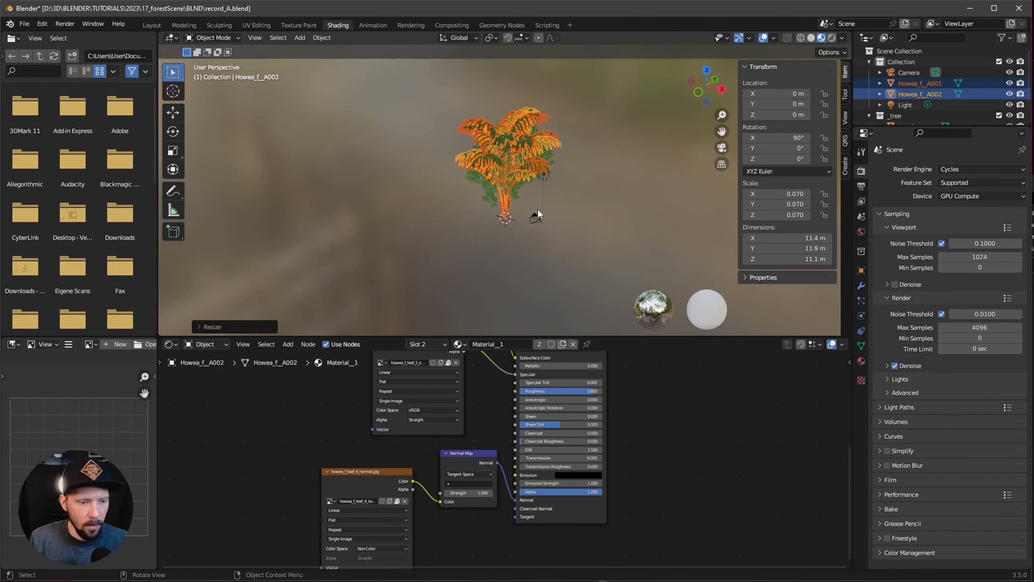
key("s")
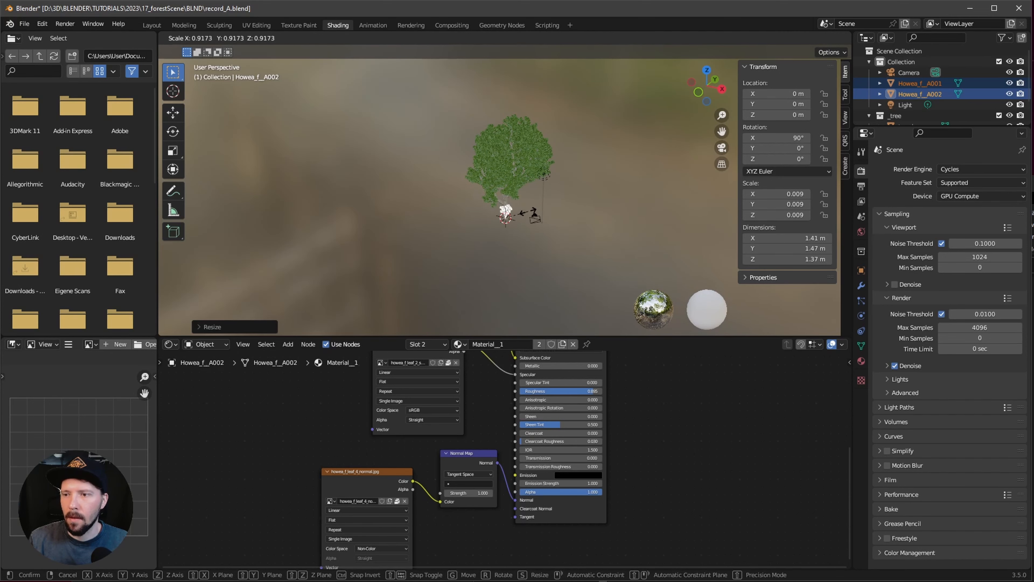
left_click(529, 214)
scroll(604, 210, "up", 8)
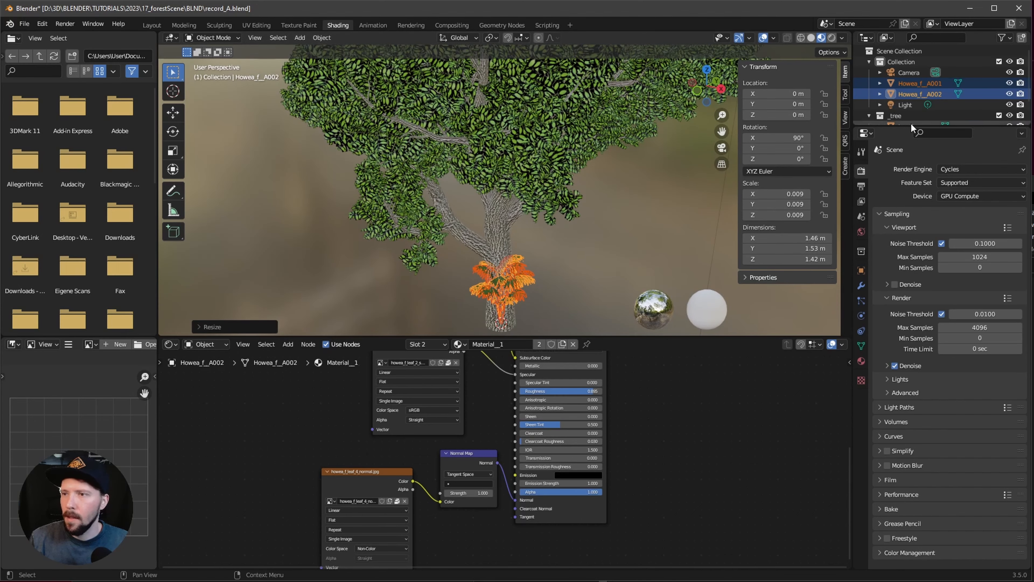
left_click_drag(911, 123, 912, 254)
left_click(999, 115)
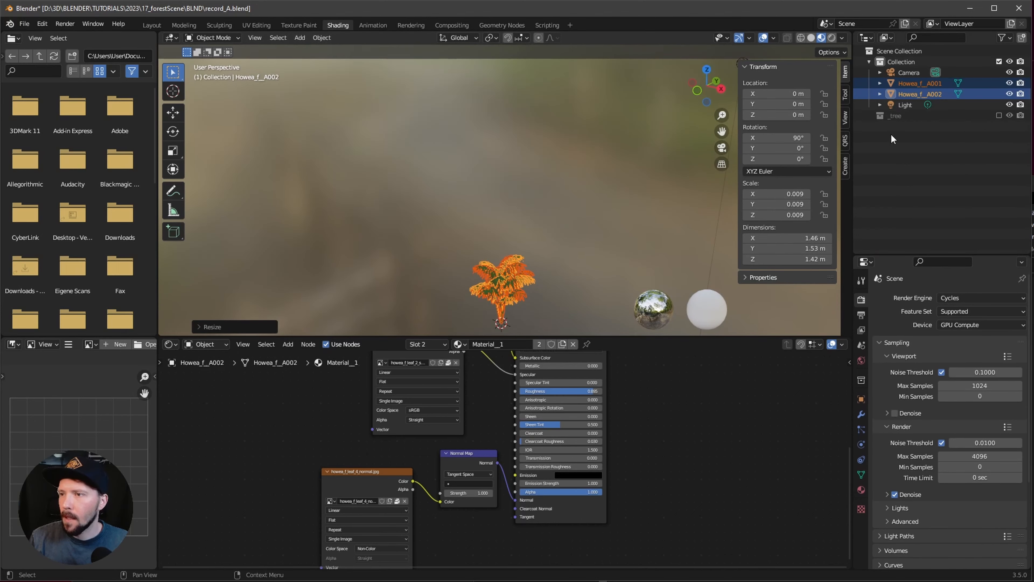
Move Howea_f__A001 into a new collection named _plant_A and exclude that collection from the view layer
left_click(920, 83)
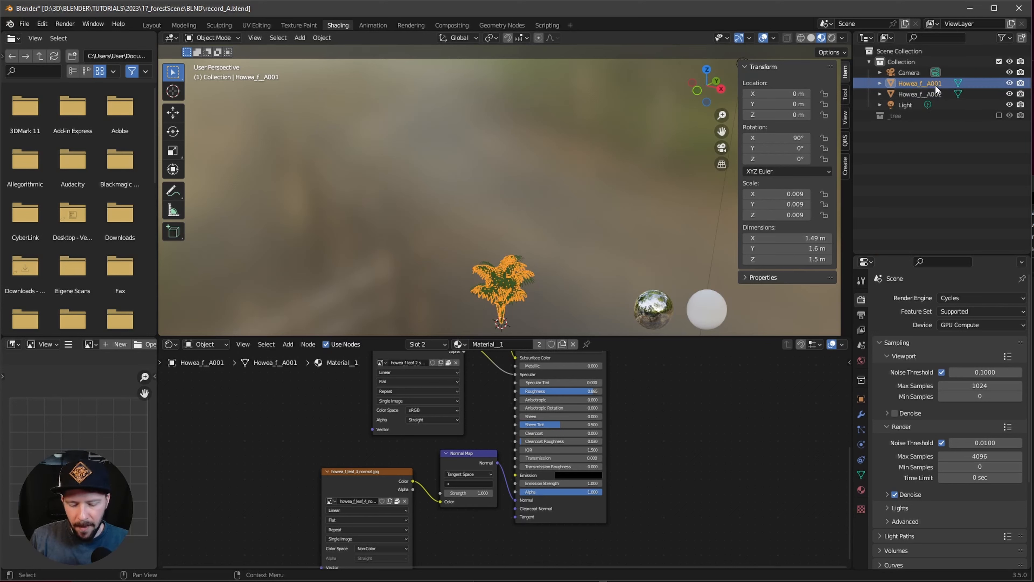
right_click(921, 84)
key("Escape")
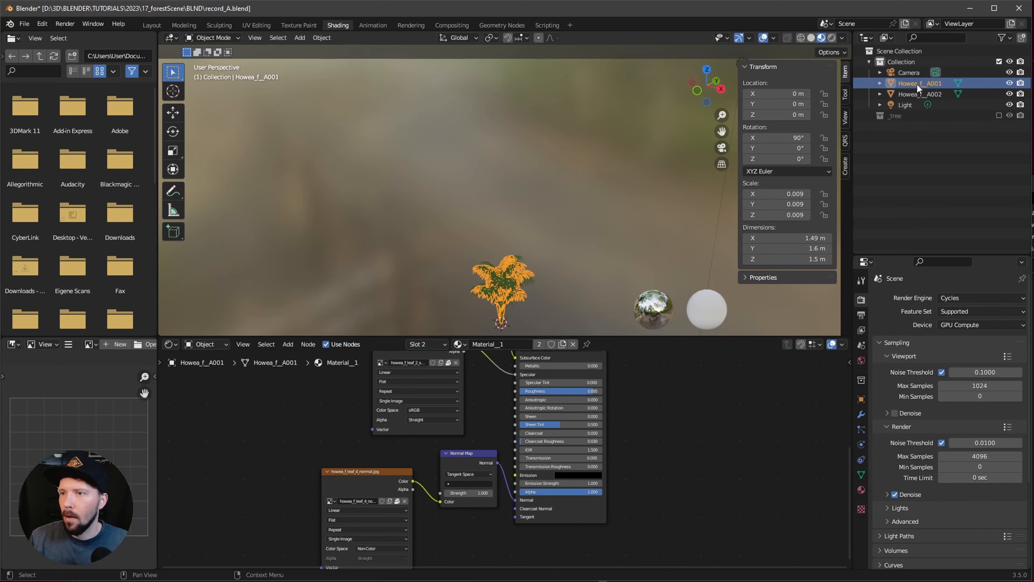
key("m")
left_click(903, 89)
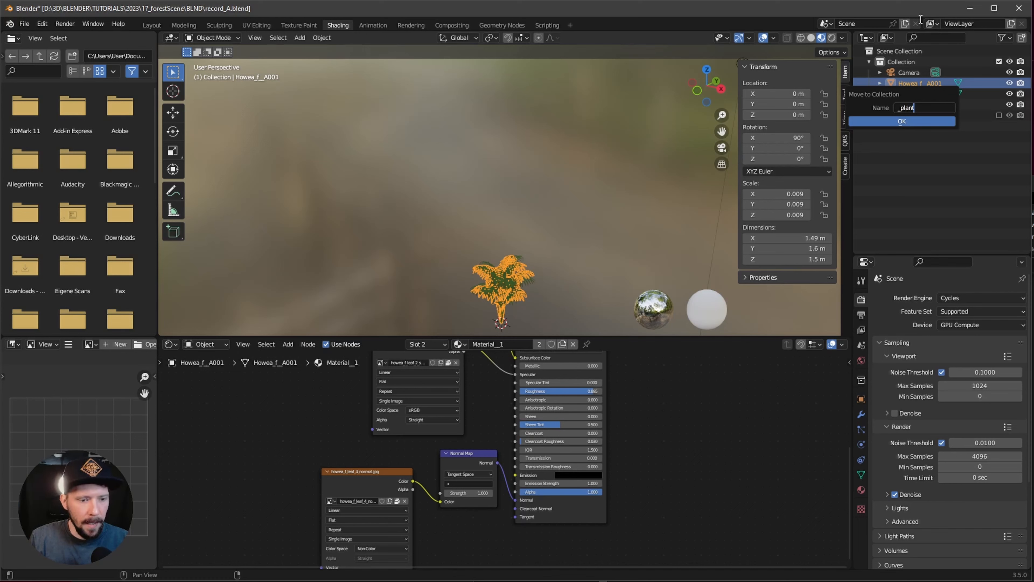
key("Return")
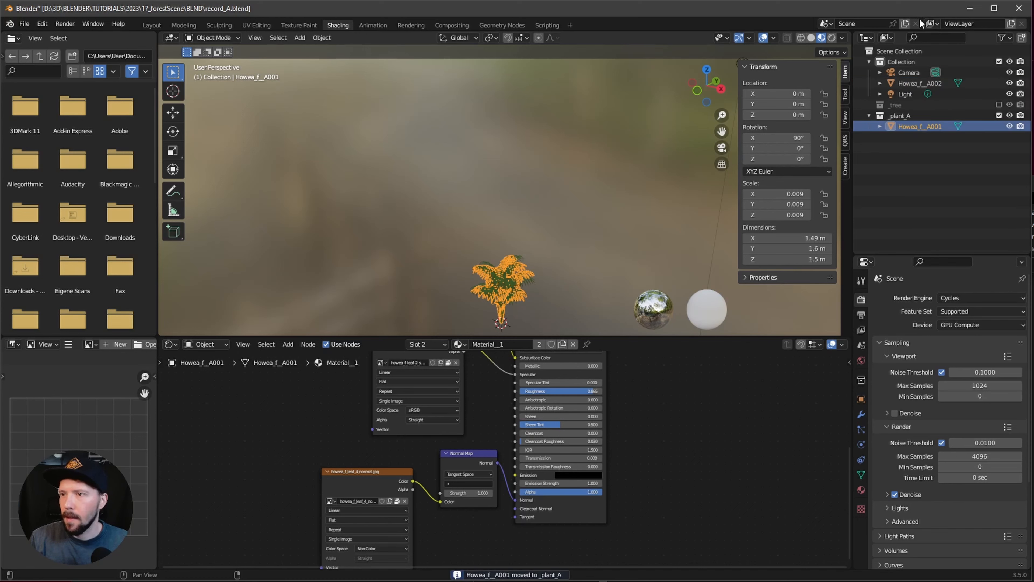
left_click(998, 116)
Move Howea_f__A002 into a new collection named _plant_B and exclude that collection from the view layer
left_click(973, 84)
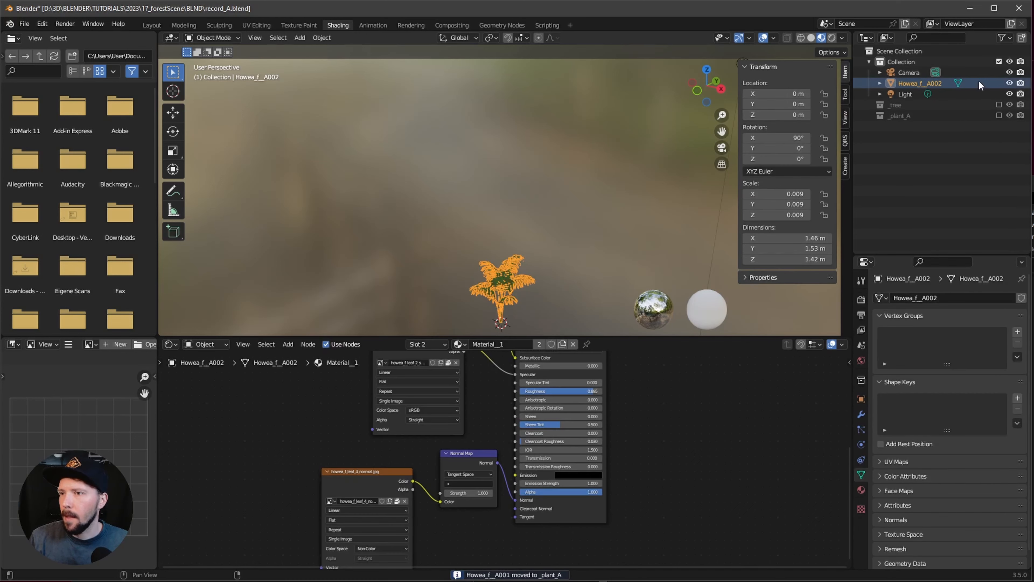
key("m")
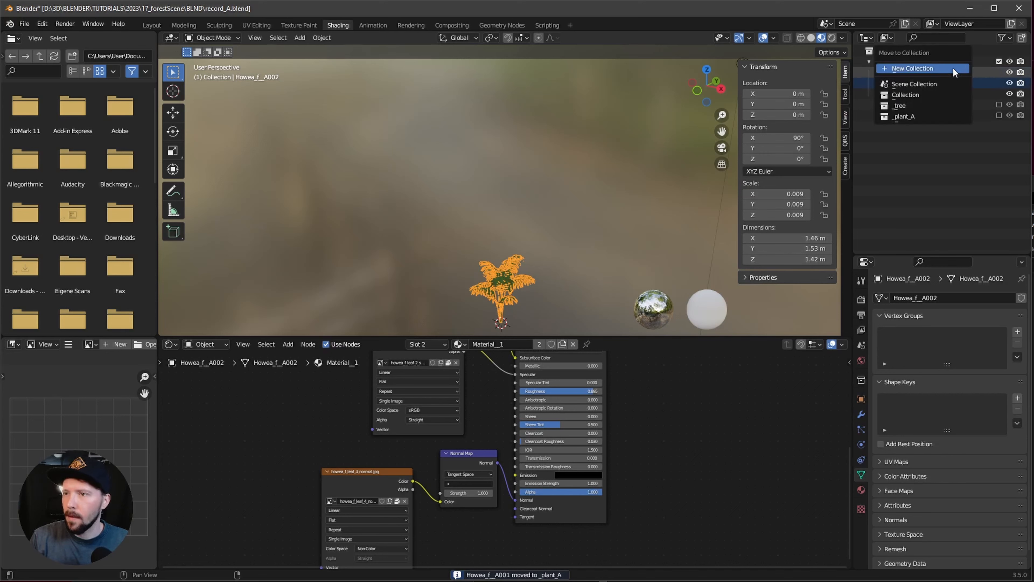
left_click(953, 68)
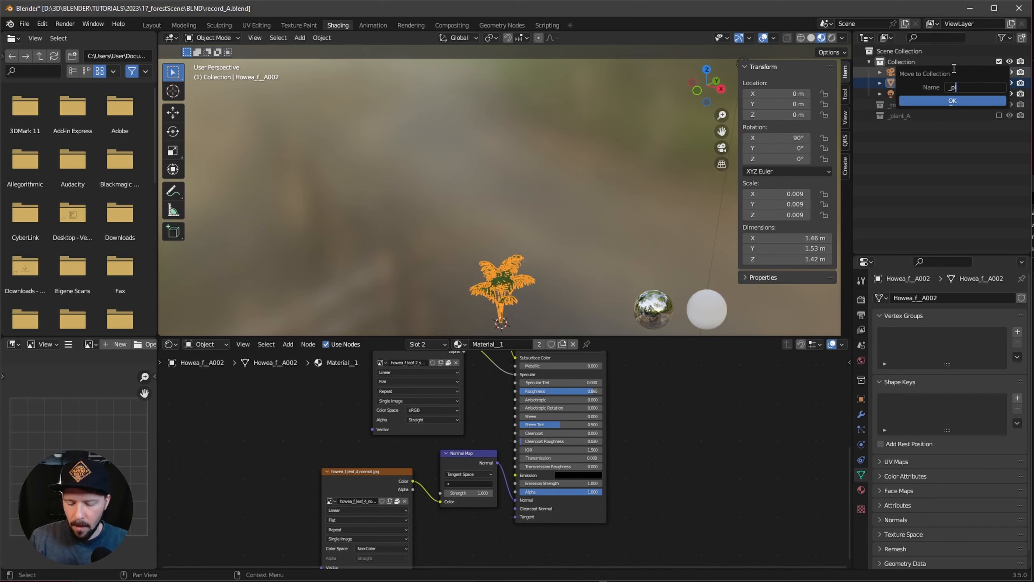
type("_plant_B")
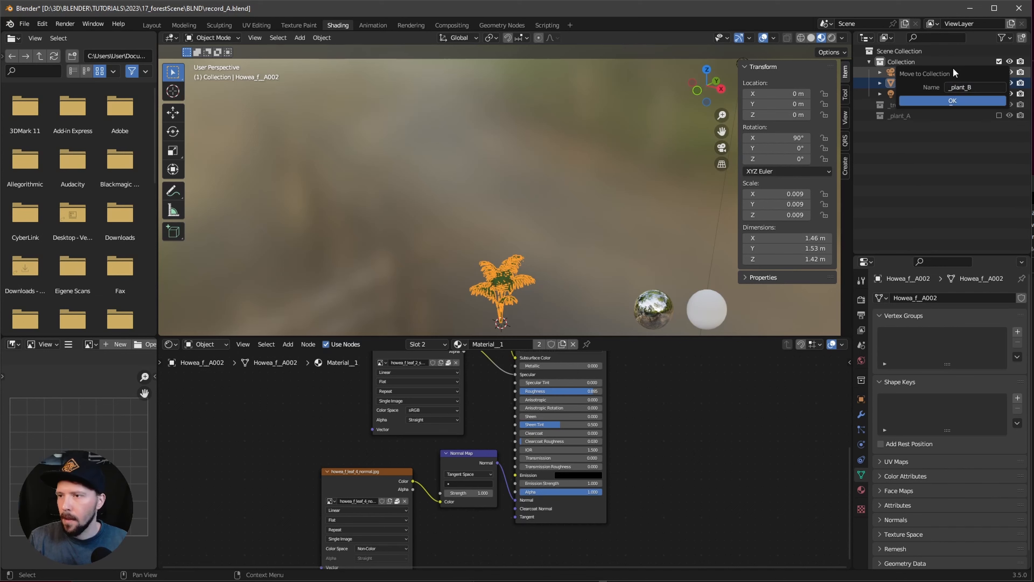
key("Return")
left_click(999, 115)
Save record_A.blend and open rocks_grass_nature_assets.blend from the project's footage folder
key("ctrl+s")
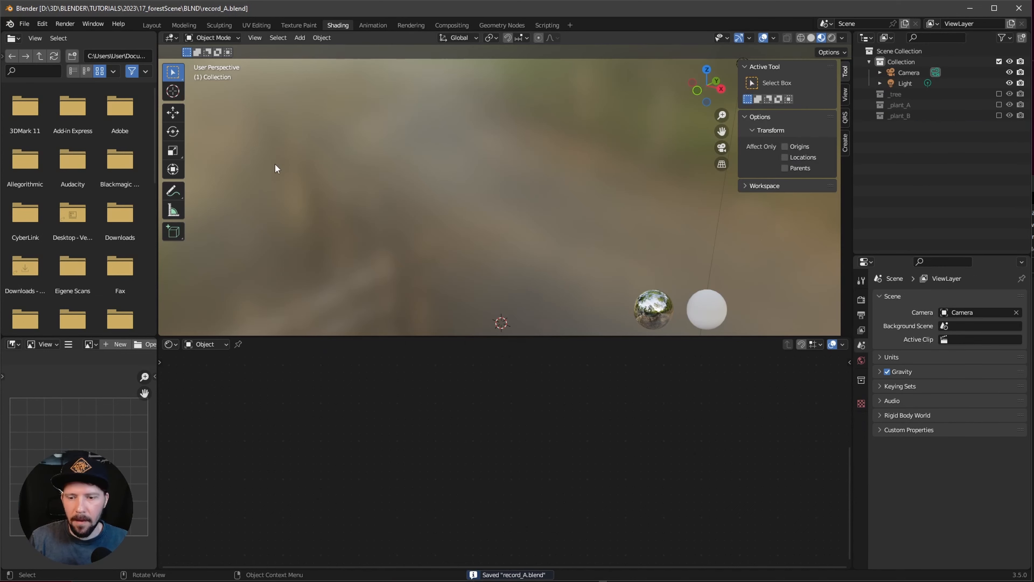
left_click(24, 24)
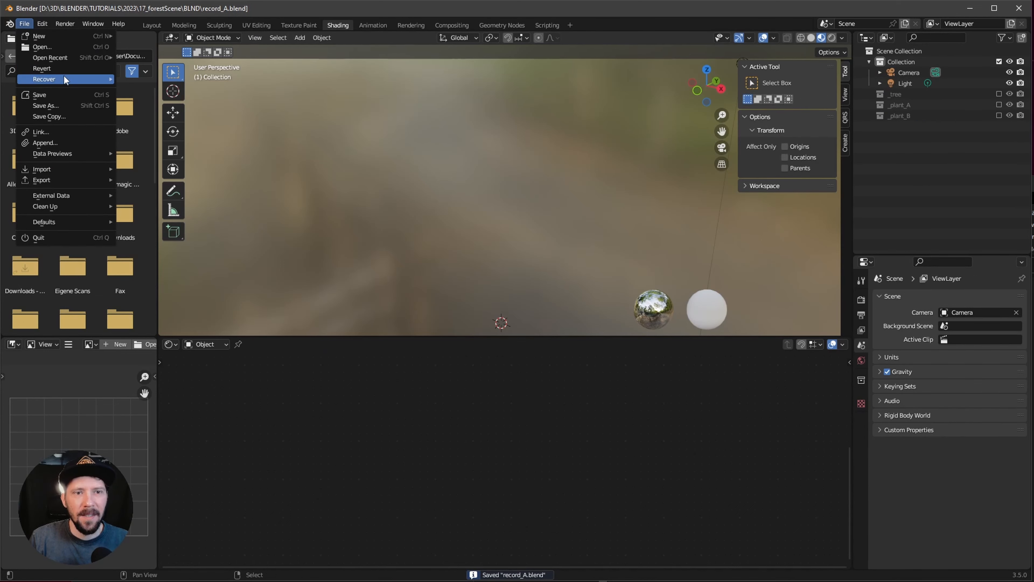
left_click(65, 47)
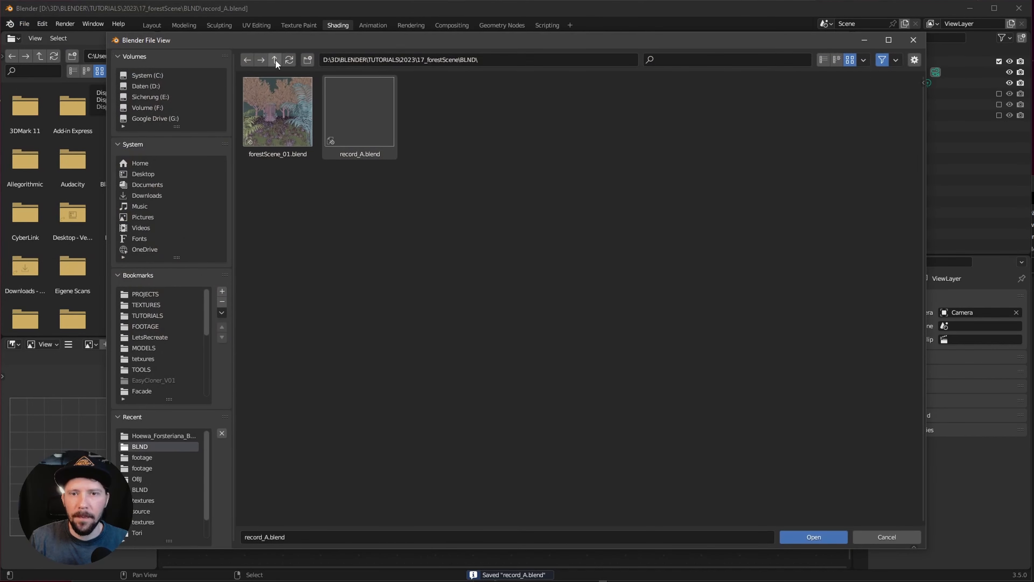
left_click(275, 60)
left_click(359, 123)
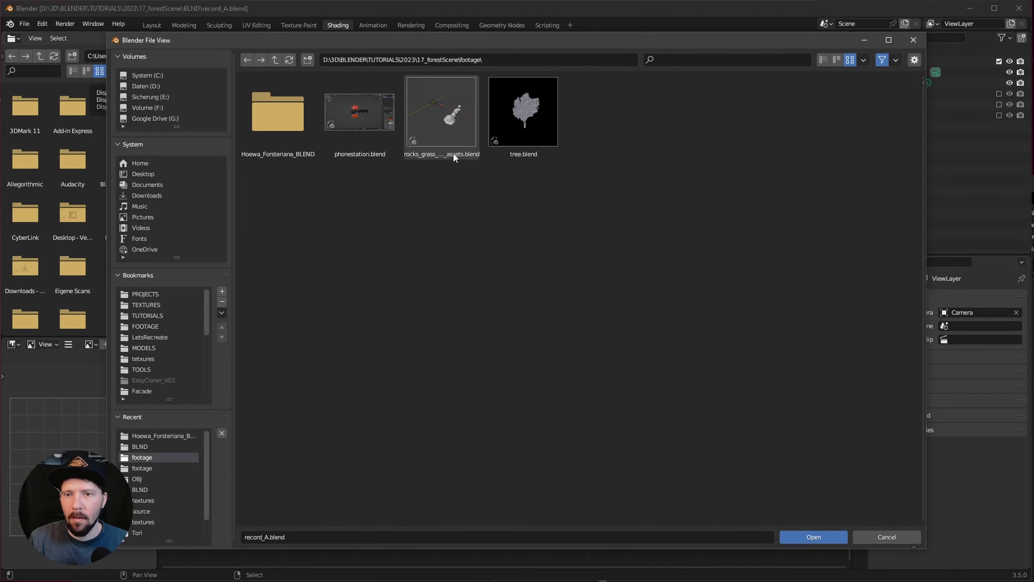
double_click(443, 133)
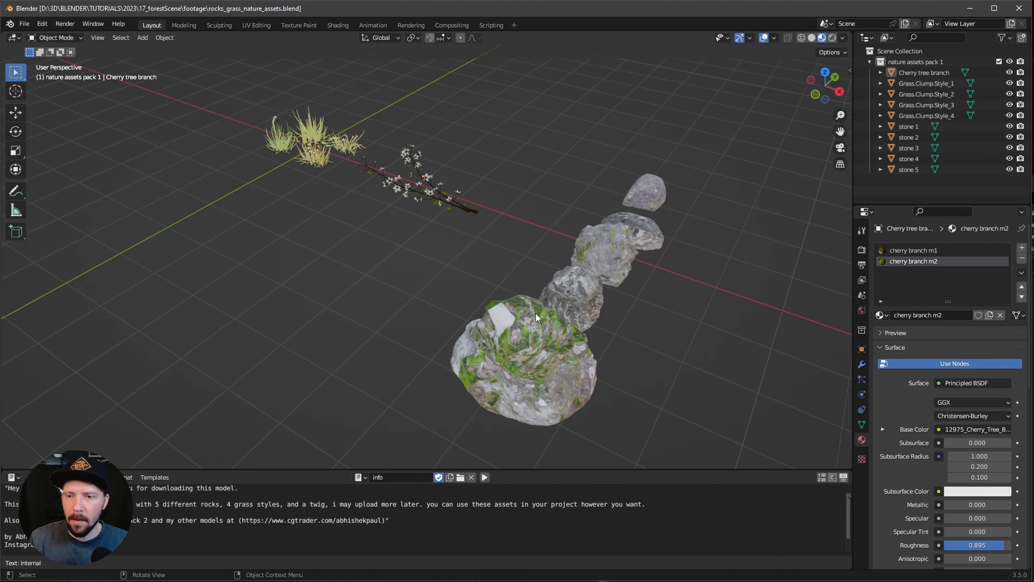
Copy the four grass clumps, Grass.Clump.Style_1 through Grass.Clump.Style_4
middle_click_drag(536, 313, 400, 309)
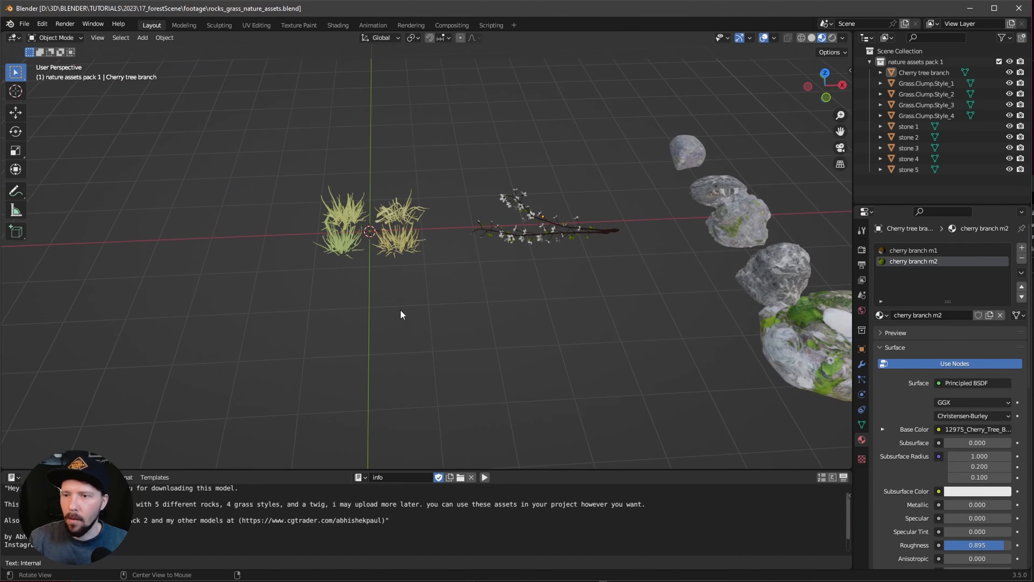
scroll(400, 309, "up", 3)
left_click(405, 232)
left_click(317, 192)
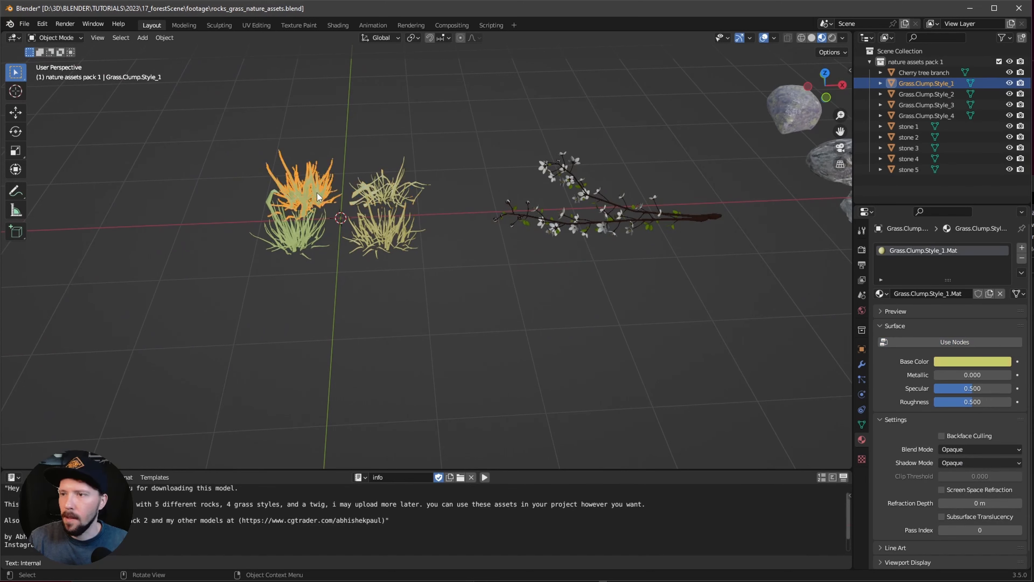
left_click(309, 212)
left_click(310, 210)
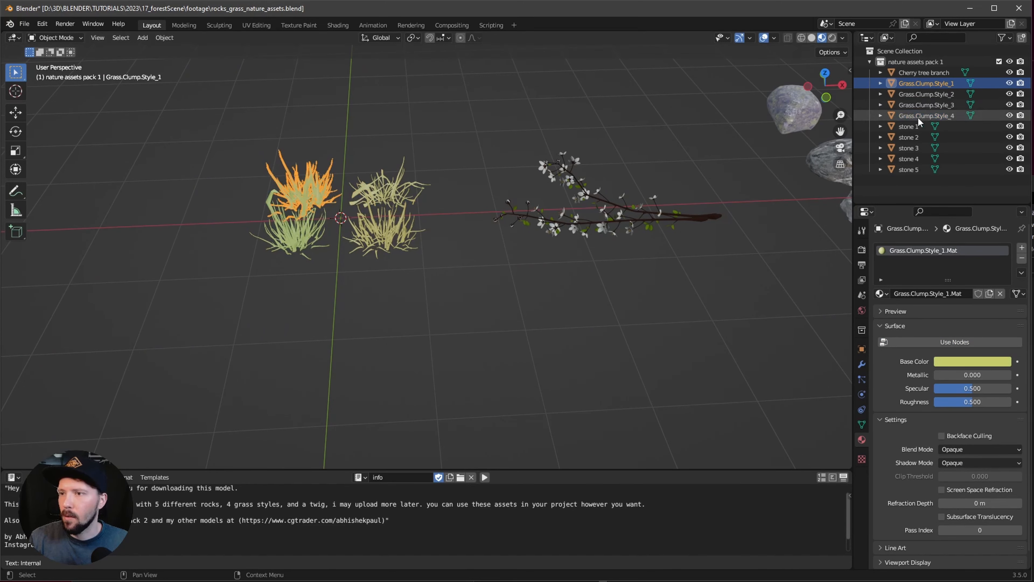
left_click(927, 115)
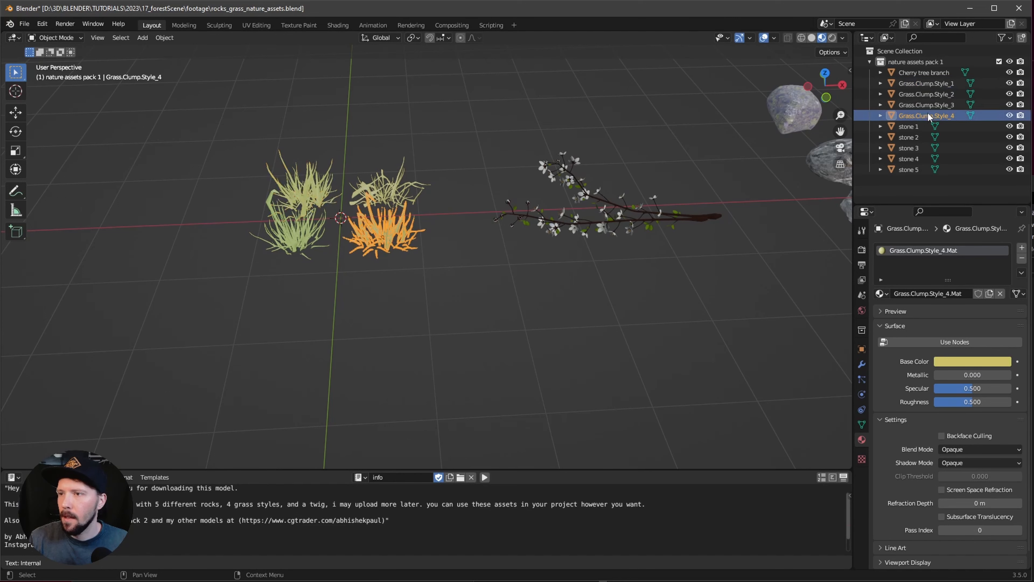
left_click(926, 84, "shift")
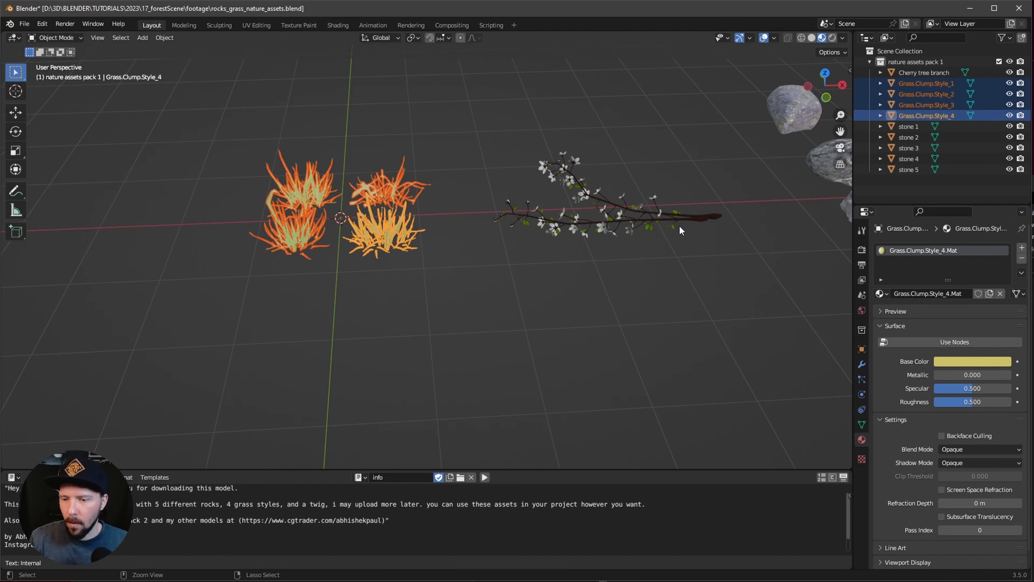
key("ctrl+c")
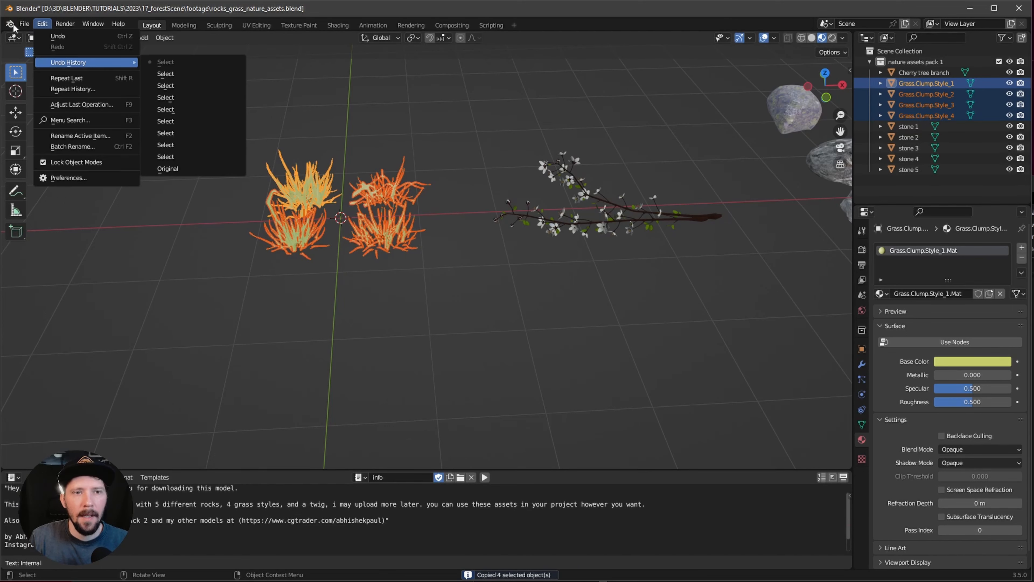
Reopen record_A.blend without saving the nature assets file and paste the four copied grass clumps into the scene
mouse_move(19, 24)
mouse_move(84, 58)
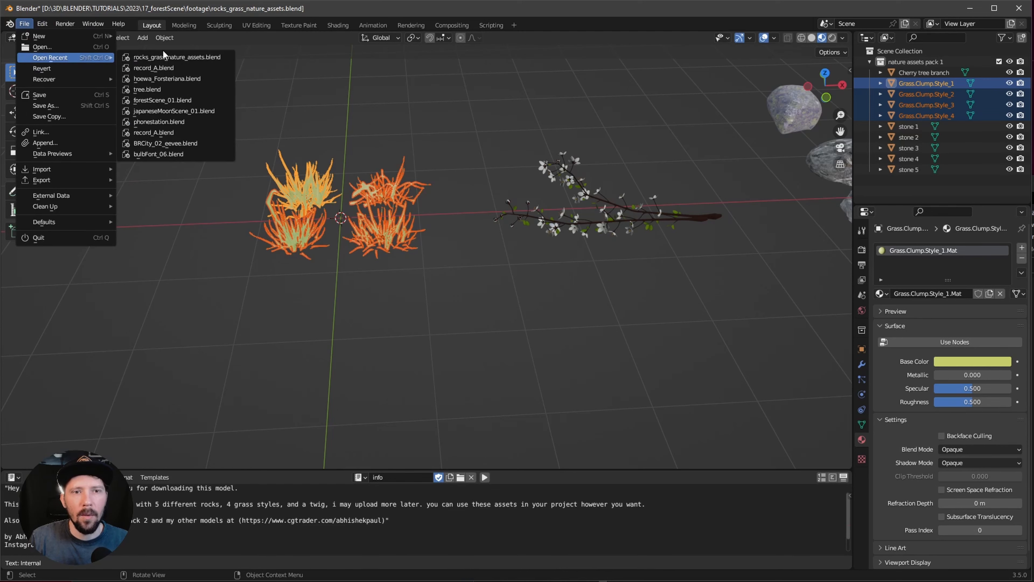
left_click(175, 66)
left_click(534, 316)
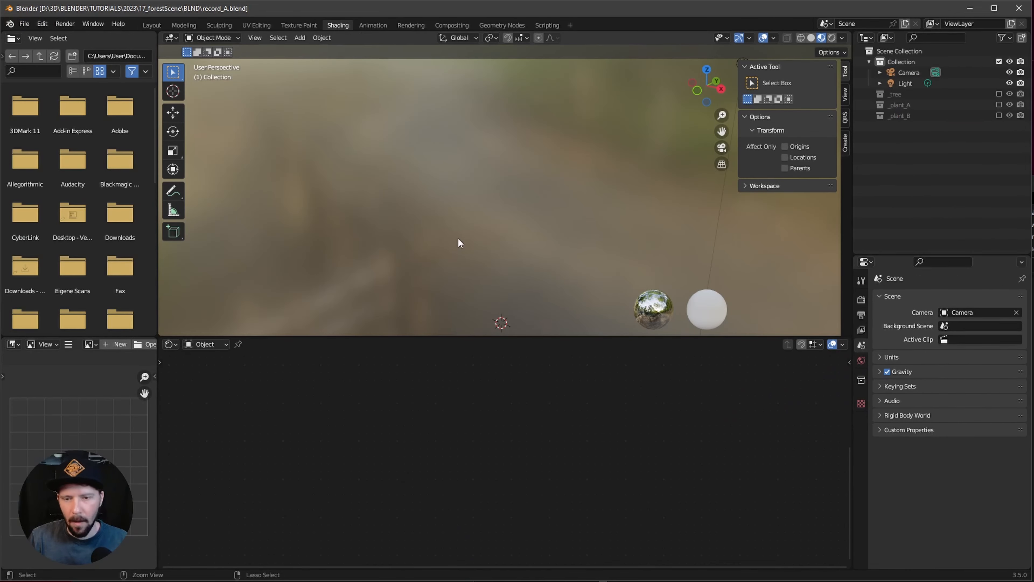
key("ctrl+v")
middle_click_drag(458, 245, 630, 181)
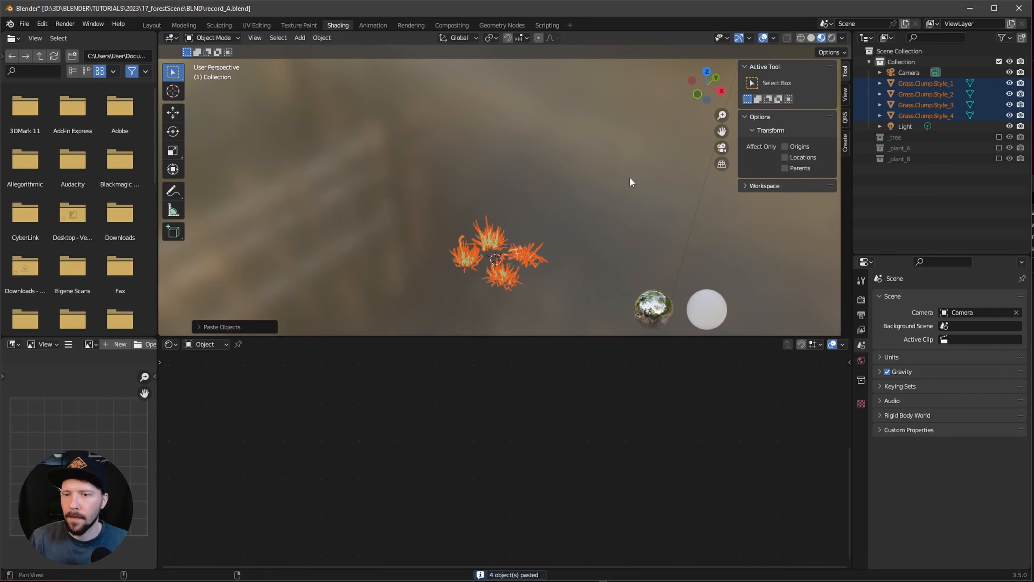
Switch to the Layout workspace and set the X, Y and Z location of Grass.Clump.Style_4 to 0
left_click(153, 25)
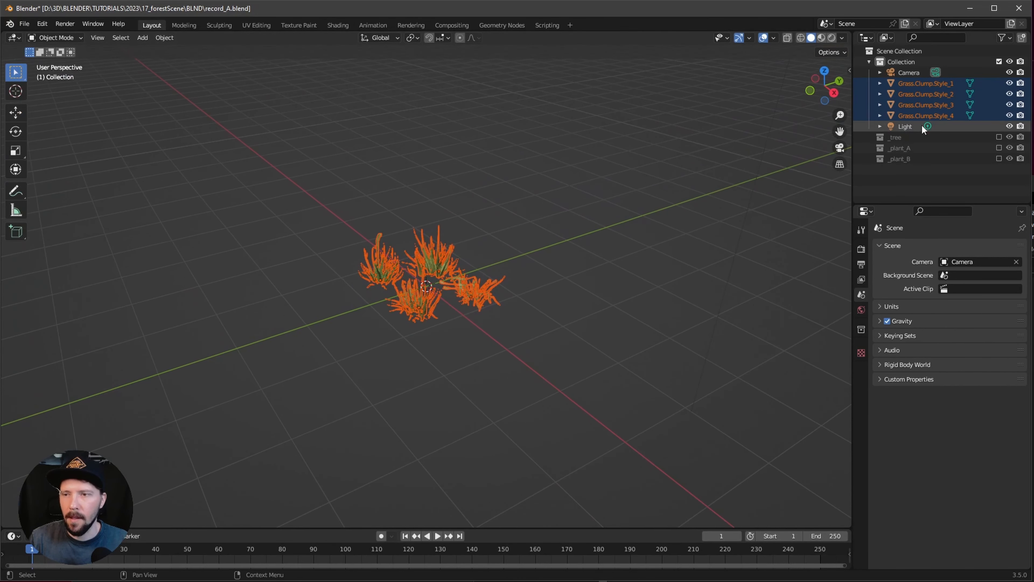
left_click(917, 117)
key("n")
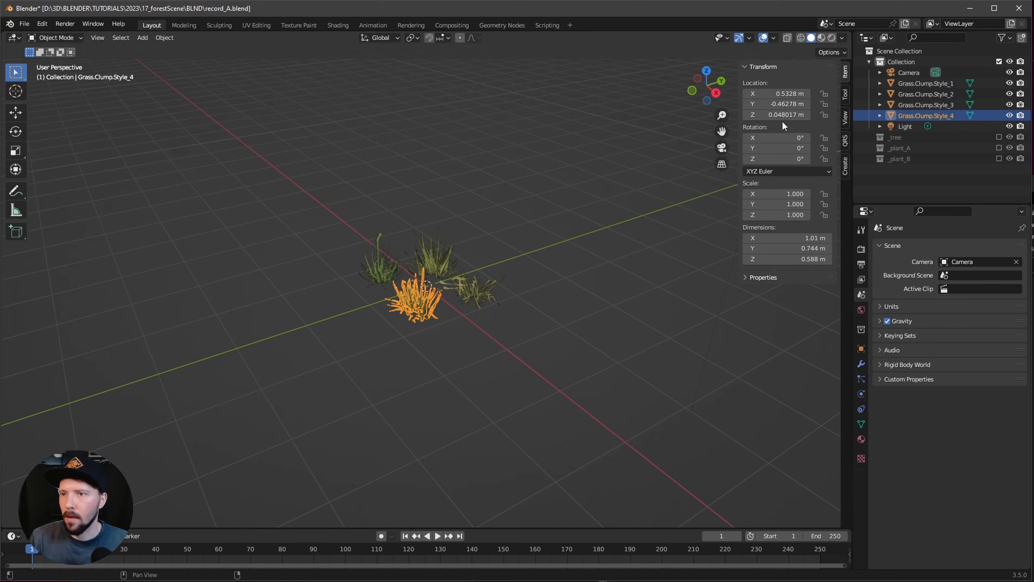
left_click_drag(780, 93, 795, 130)
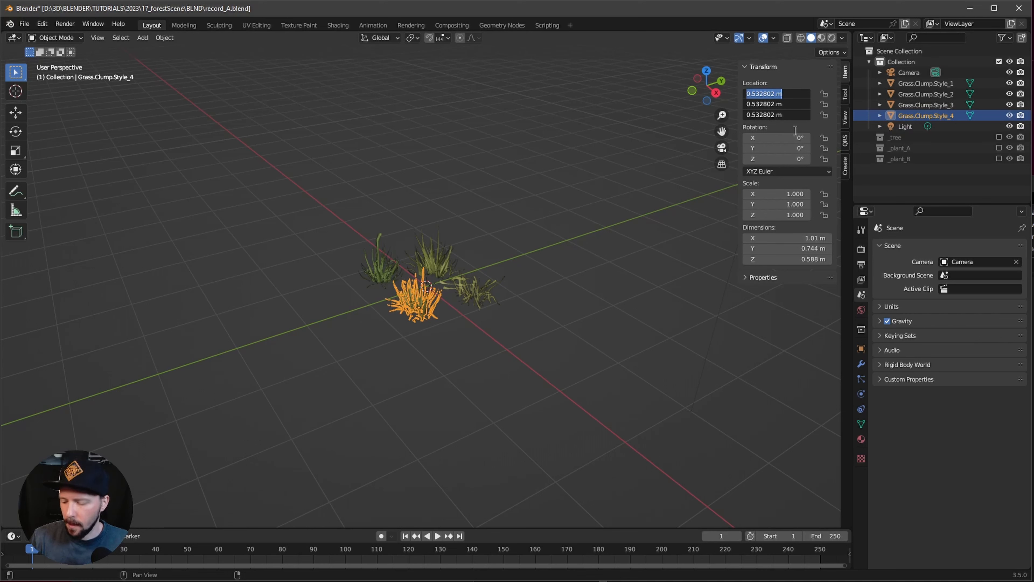
type("0")
key("Return")
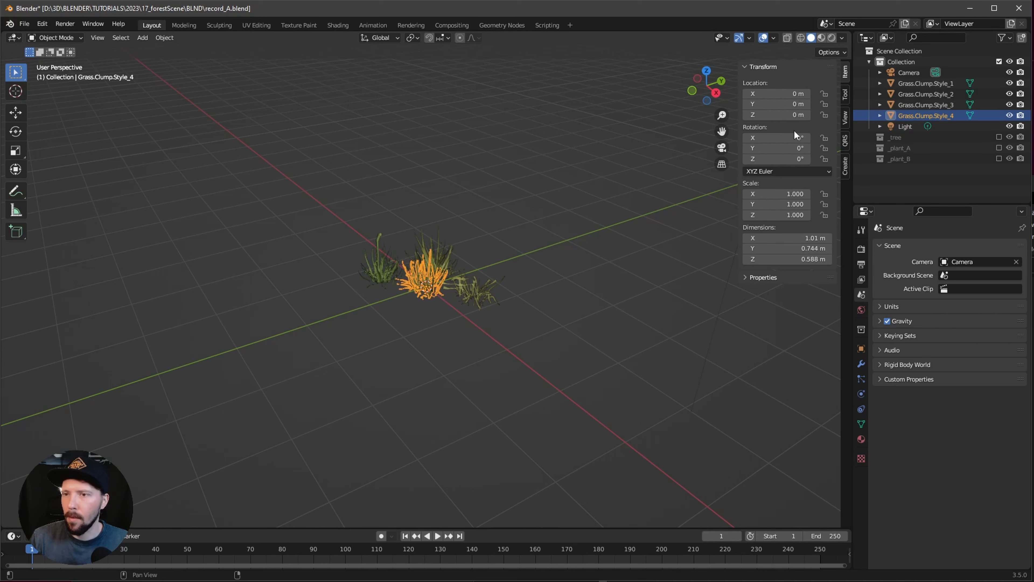
Set the X, Y and Z locations of Grass.Clump.Style_3, Style_2 and Style_1 to 0 as well
left_click(920, 106)
left_click_drag(781, 94, 797, 127)
type("0")
key("Return")
left_click(927, 96)
type("0")
key("Return")
left_click(921, 84)
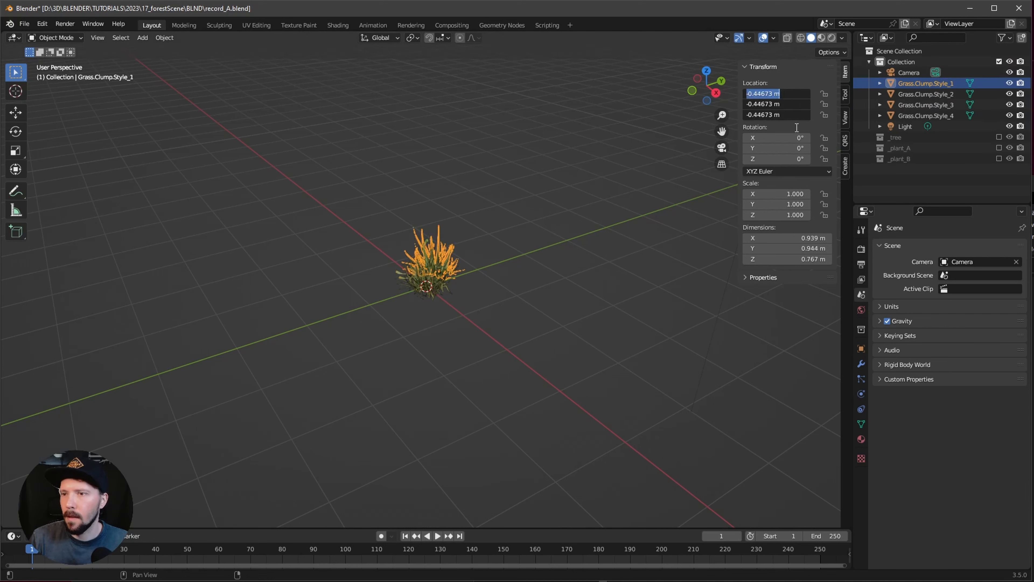
type("0")
key("Return")
Move all four grass clumps into a new collection named _grass and deselect them
left_click(929, 115)
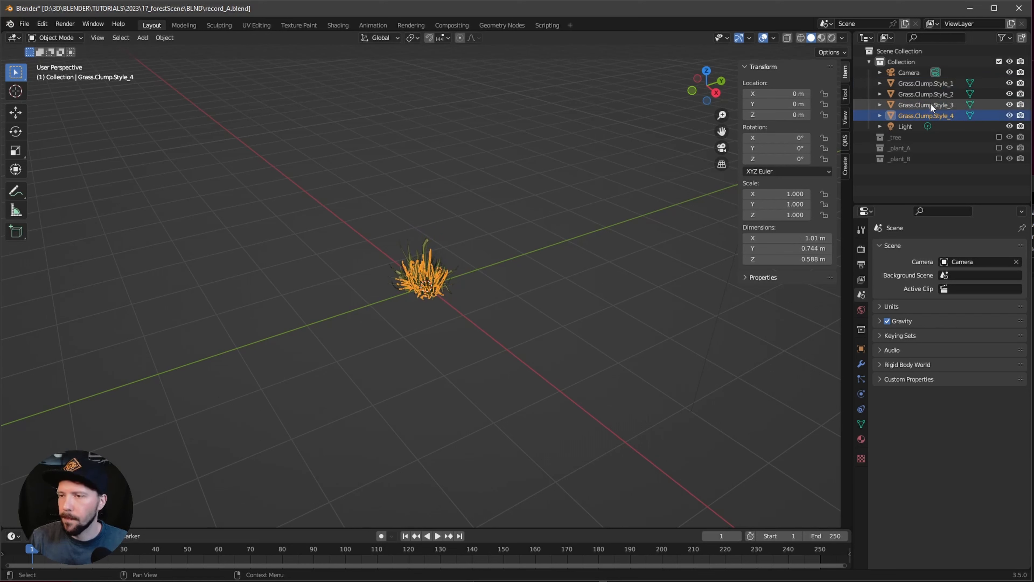
left_click(919, 83, "shift")
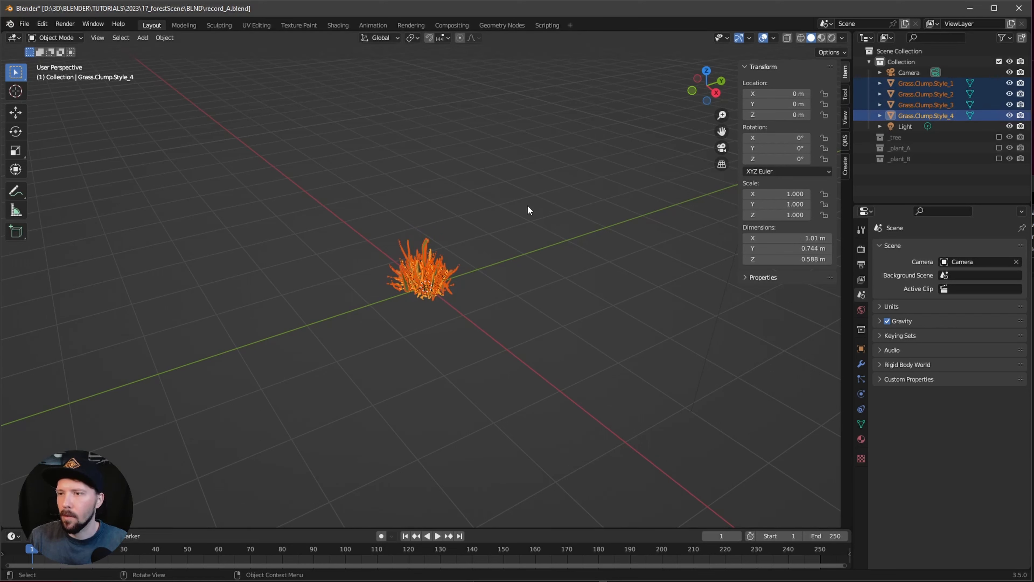
key("m")
left_click(551, 200)
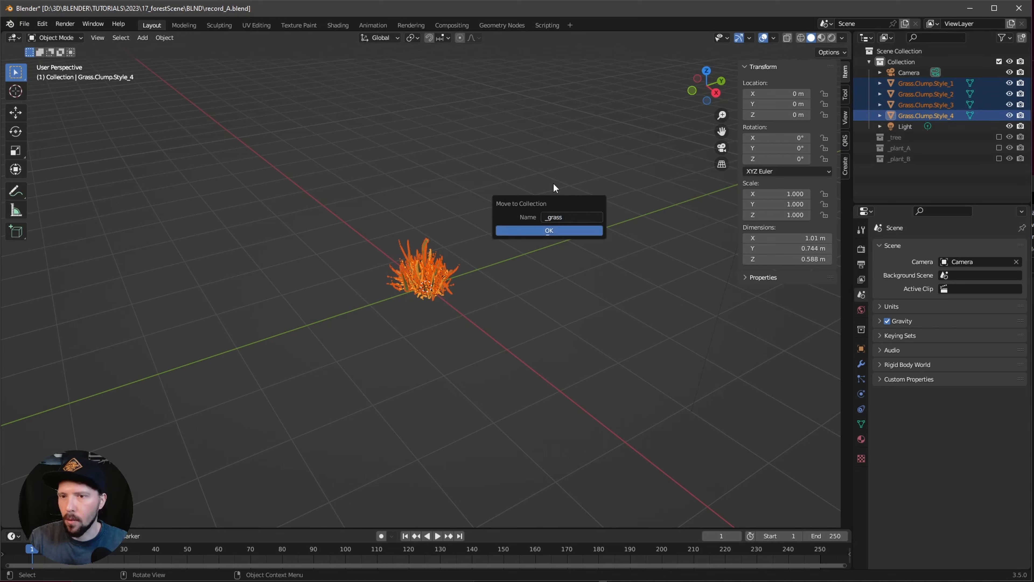
key("Return")
key("alt+a")
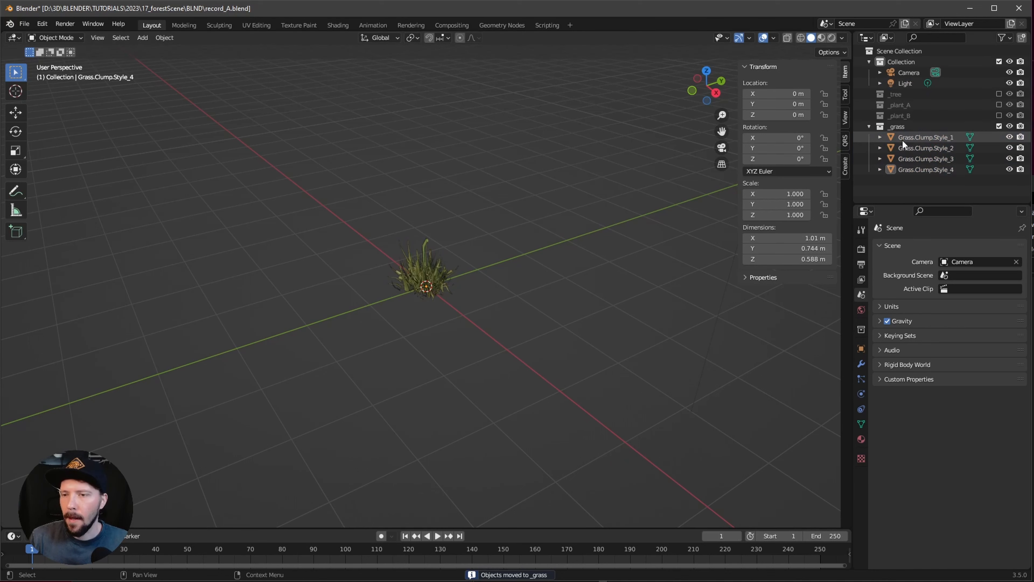
Show the material settings of Grass.Clump.Style_1 and switch the viewport shading to Material Preview
left_click(916, 137)
scroll(411, 350, "up", 5)
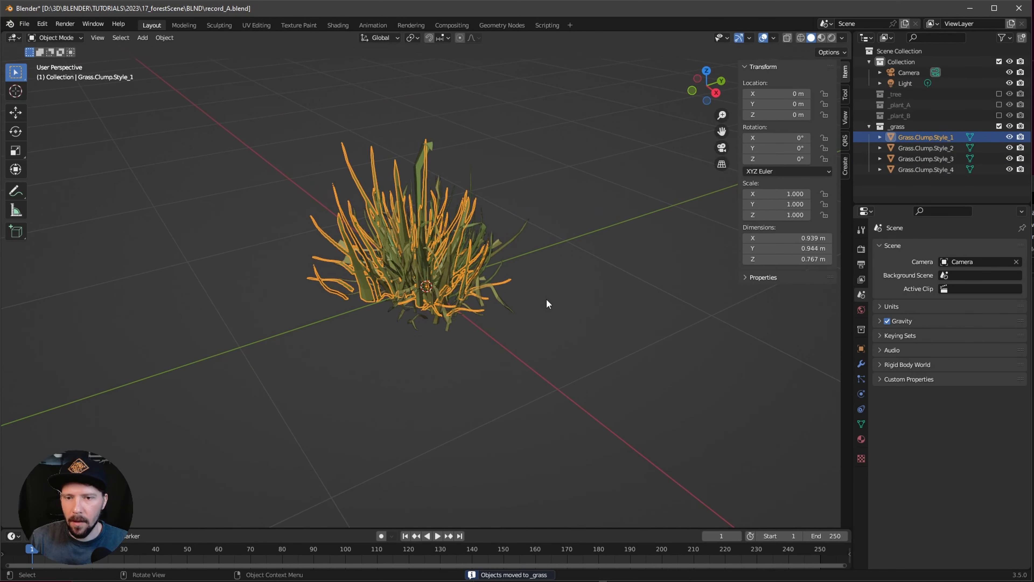
key("z")
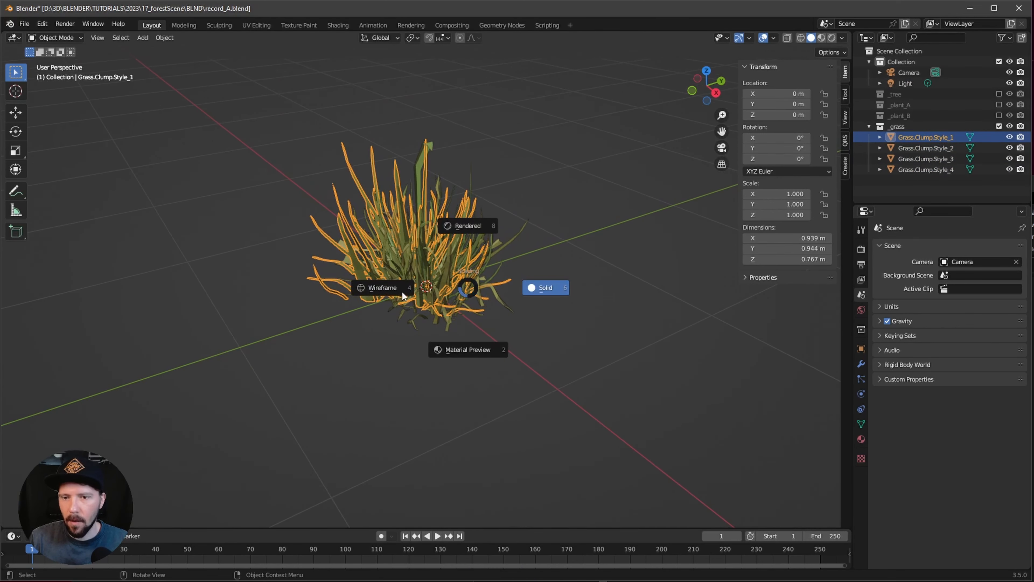
left_click(663, 348)
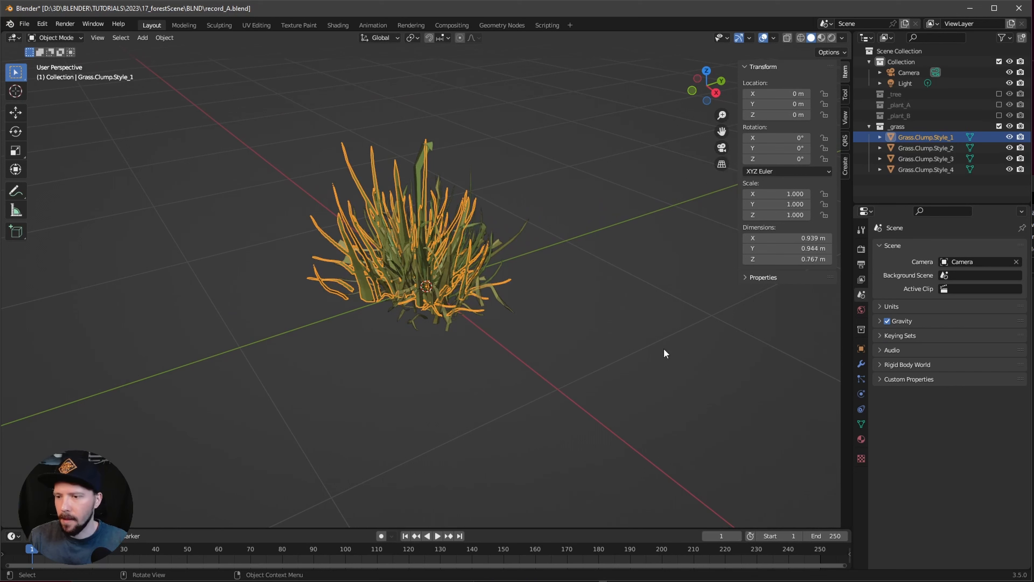
left_click(861, 439)
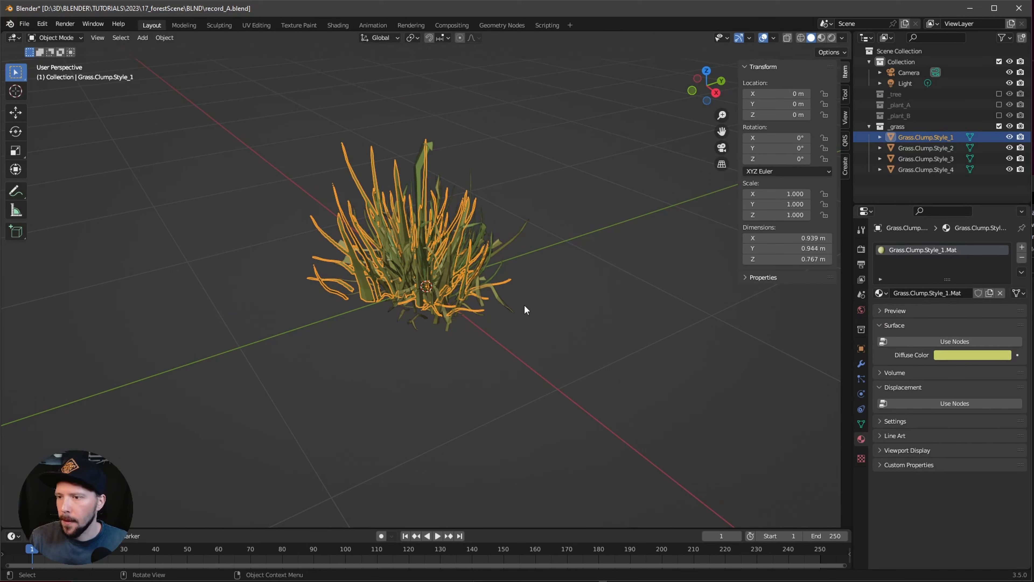
key("z")
left_click(521, 368)
Inspect the shape and material colour of the four grass clumps from several angles, one clump after another
middle_click_drag(541, 340, 550, 335)
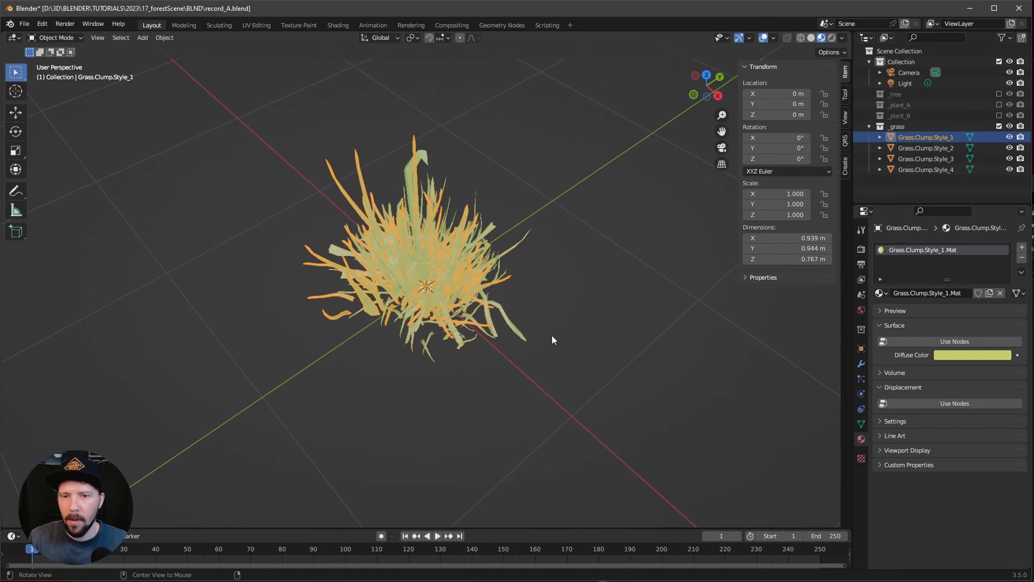
left_click(550, 335)
middle_click_drag(591, 280, 521, 294)
scroll(522, 294, "up", 6)
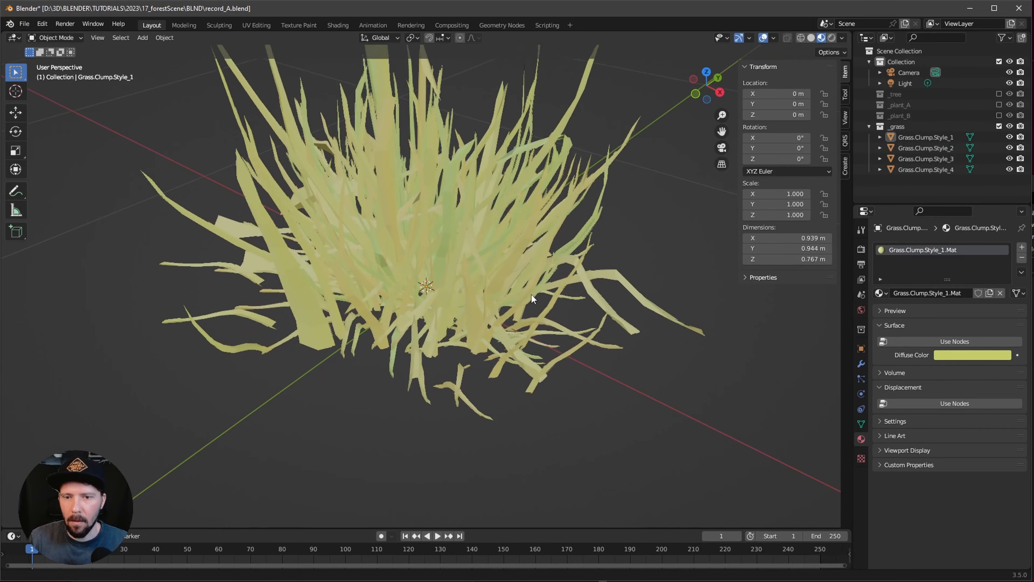
scroll(562, 277, "down", 3)
middle_click_drag(592, 257, 553, 285)
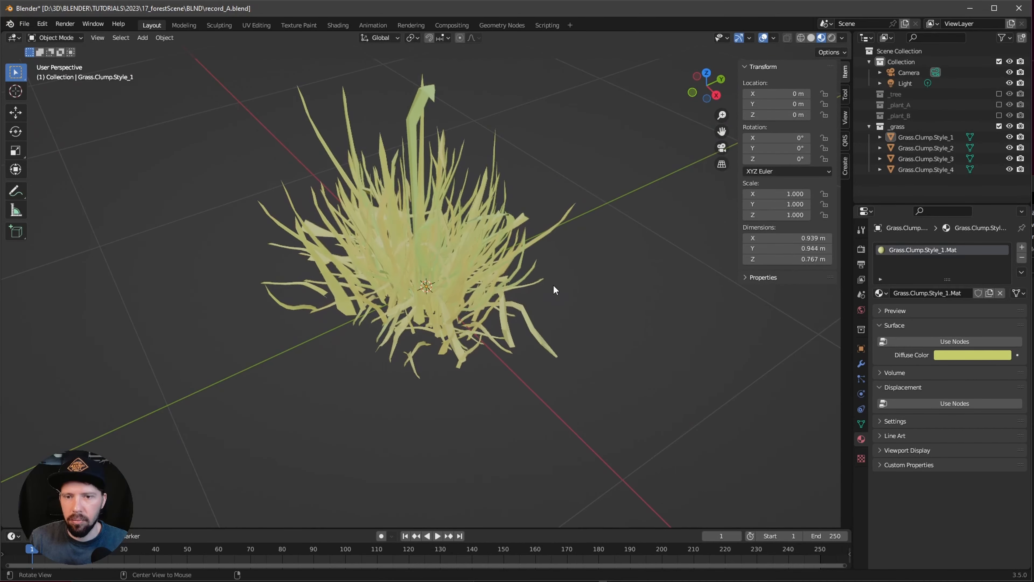
left_click(931, 137)
left_click(924, 148)
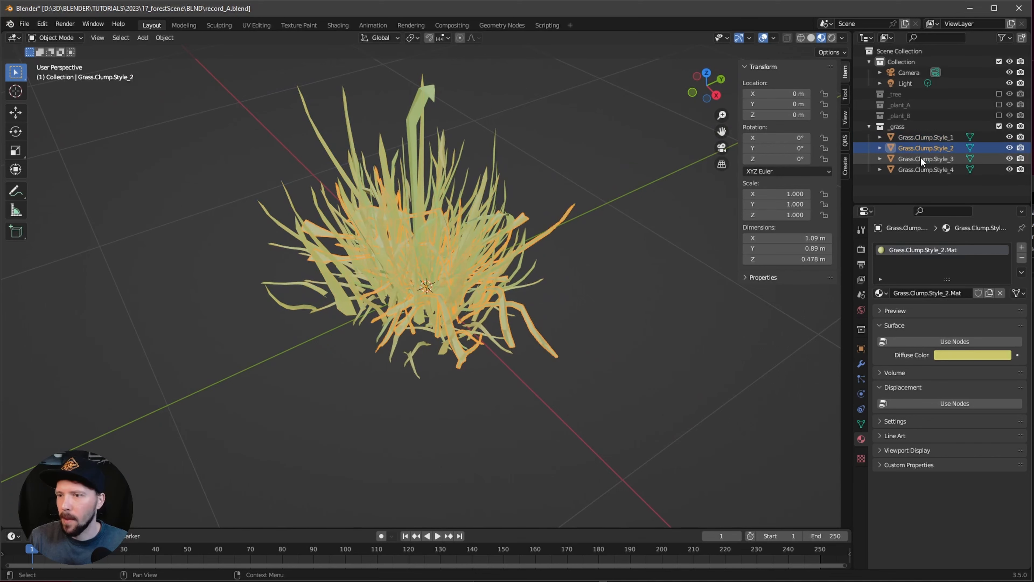
left_click(921, 156)
left_click(920, 167)
left_click(929, 138)
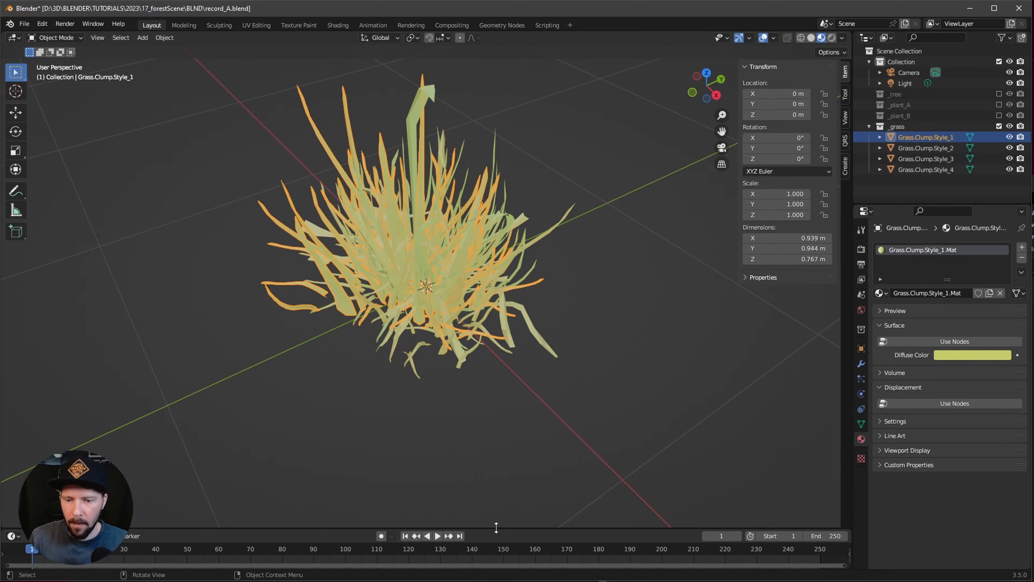
Enlarge the timeline area, then swap the visible collection from _grass to _plant_A and select its palm plant
left_click_drag(496, 527, 497, 421)
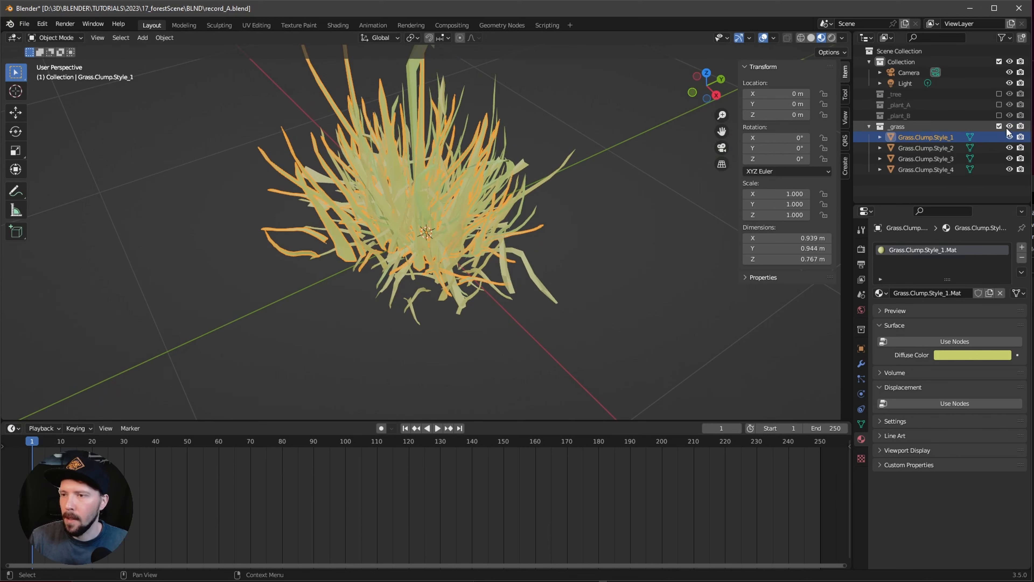
left_click(999, 126)
left_click(1000, 105)
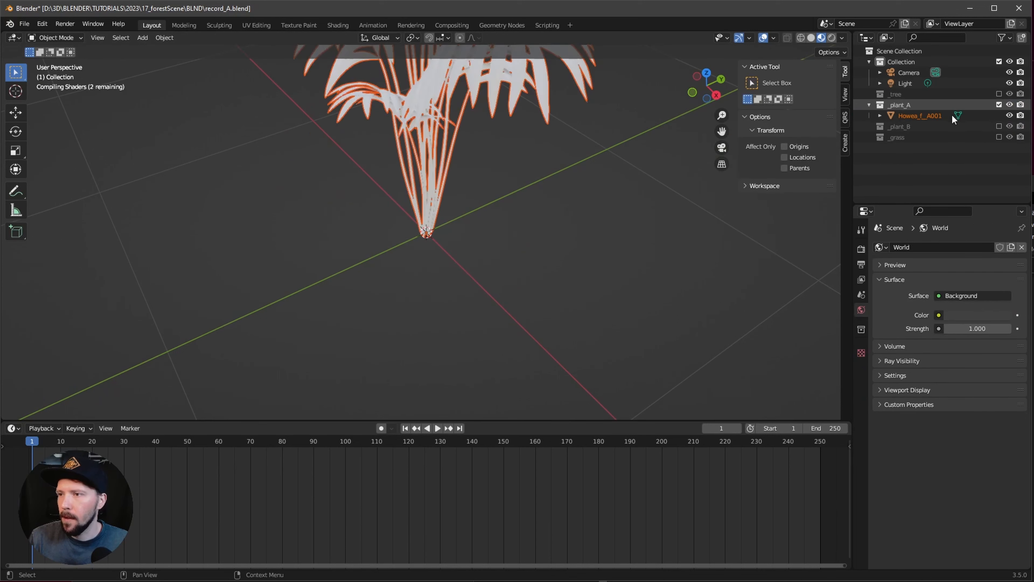
left_click(923, 114)
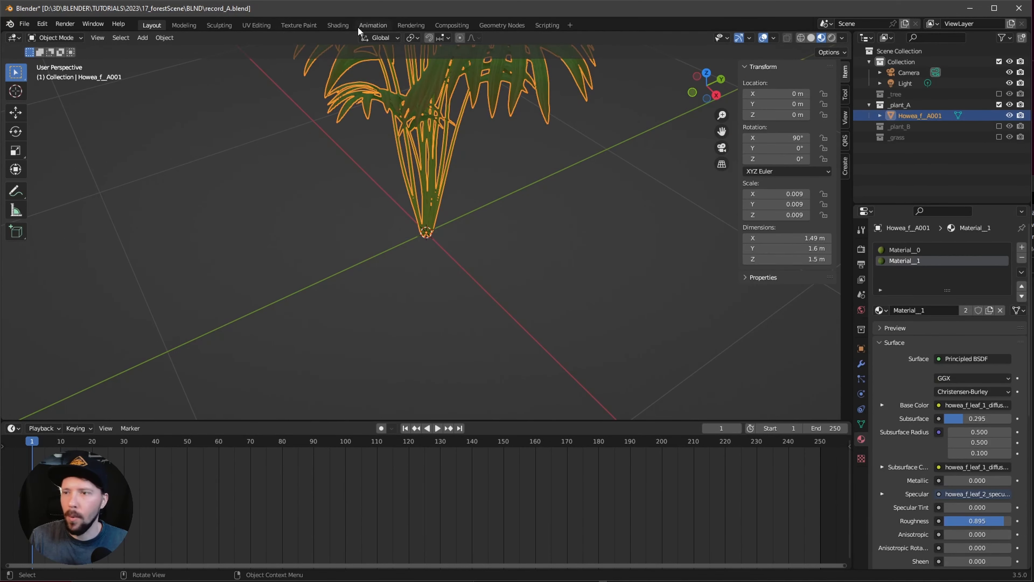
Switch to the Shading workspace, hide the viewport overlays and rename the plant's slot 2 material as m_plant_A
left_click(338, 25)
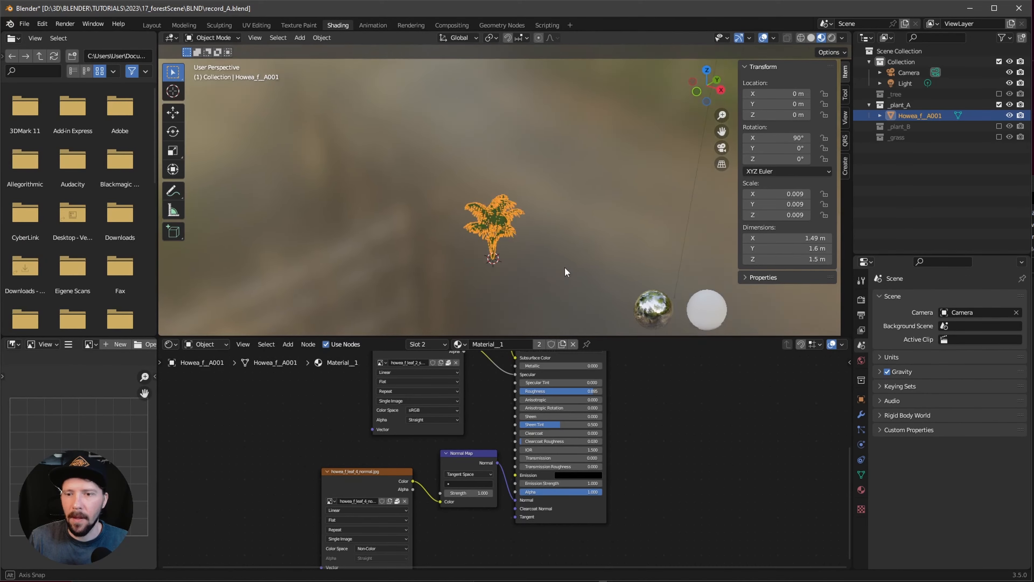
scroll(657, 189, "up", 4)
left_click(763, 37)
scroll(538, 208, "up", 8)
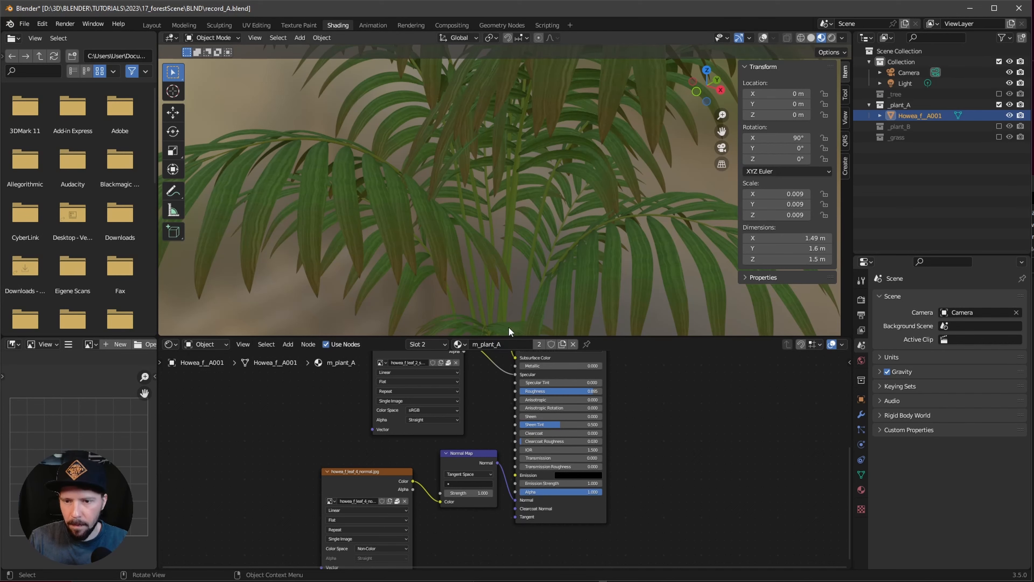
Exclude the _plant_A collection and enable _plant_B, selecting its palm plant to check which material it uses
left_click(999, 104)
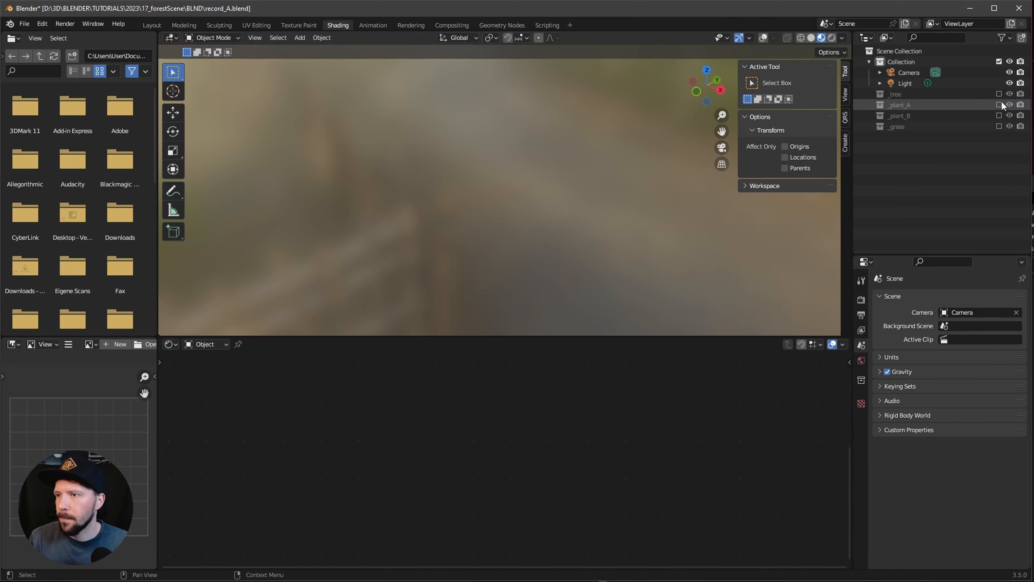
left_click(999, 115)
left_click(937, 116)
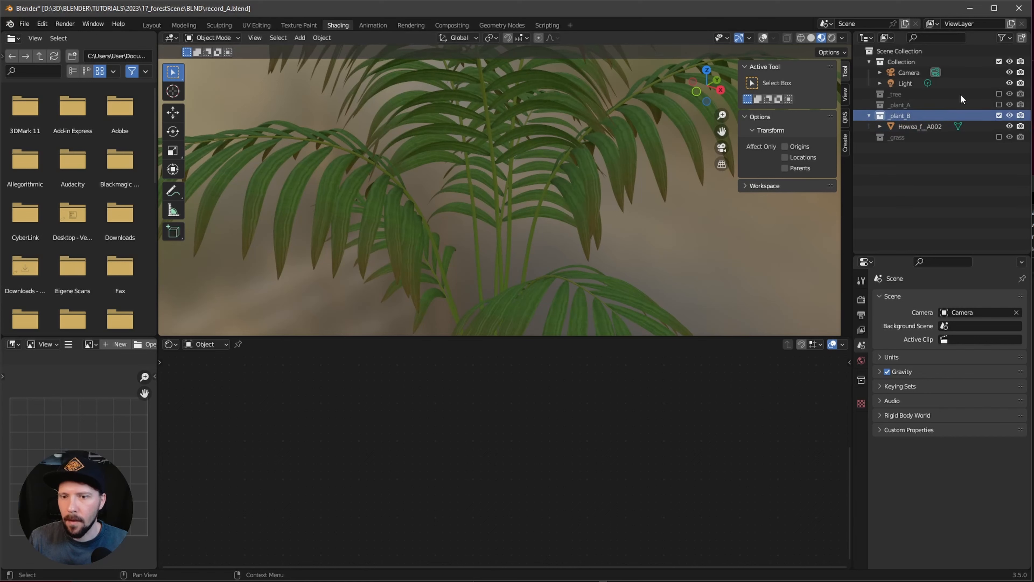
left_click(935, 126)
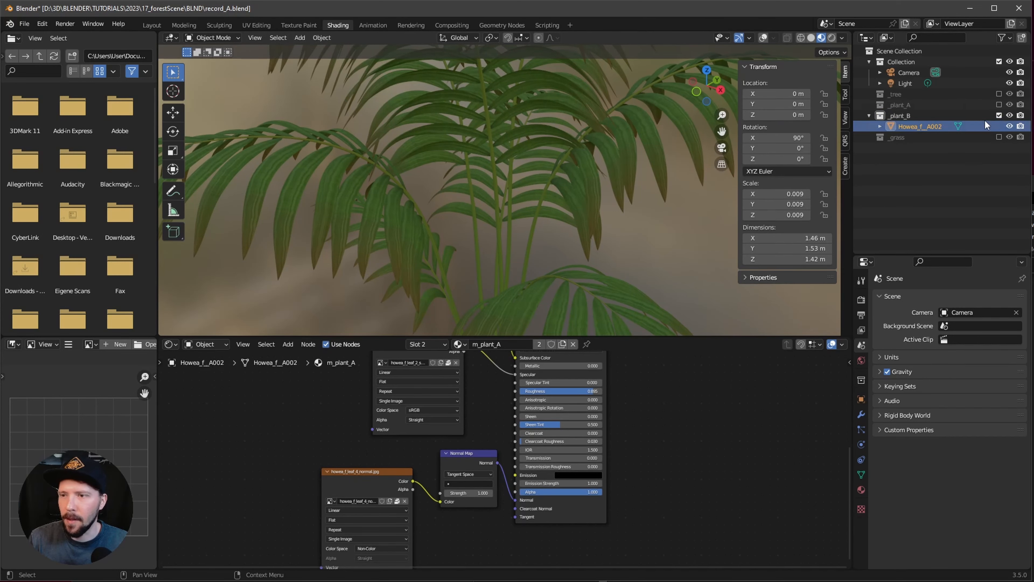
Swap the visible collection from _plant_B to _grass and assign the m_plant_A material to Grass.Clump.Style_1
left_click(999, 116)
left_click(999, 126)
left_click(929, 138)
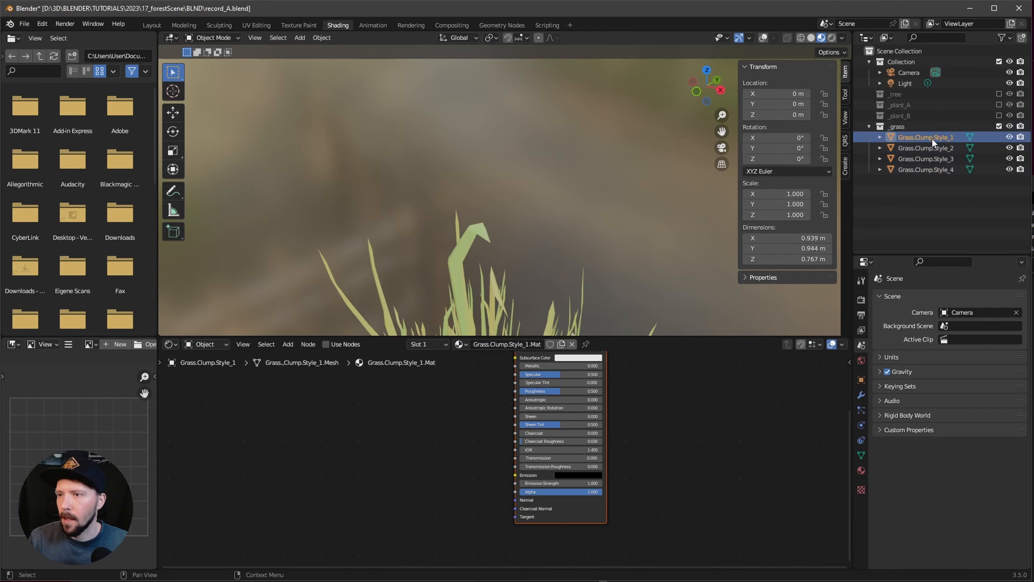
left_click(468, 345)
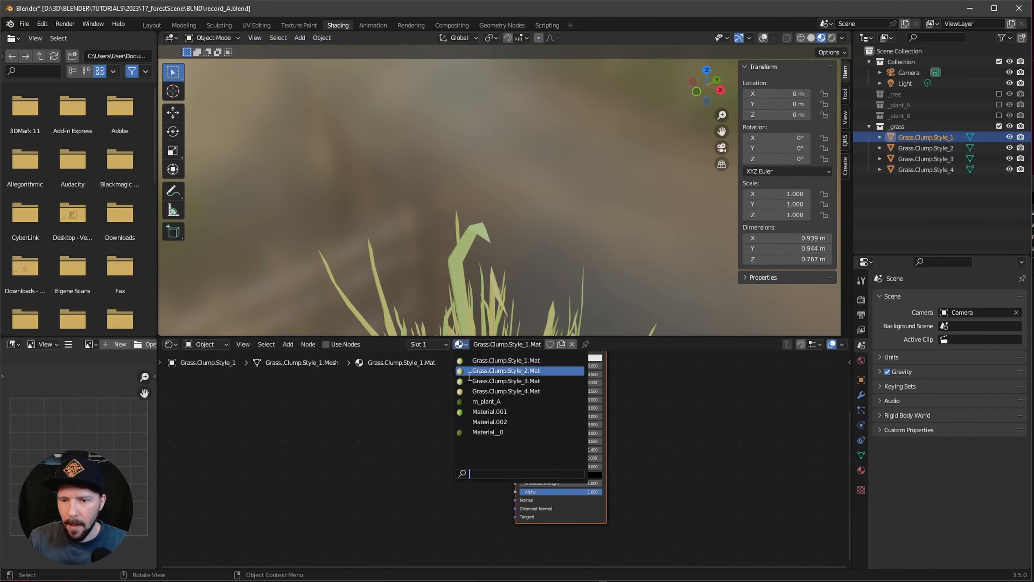
left_click(488, 403)
middle_click_drag(553, 281, 580, 107, "shift")
Assign the existing m_plant_A material to Grass.Clump.Style_2
left_click(920, 148)
left_click(459, 345)
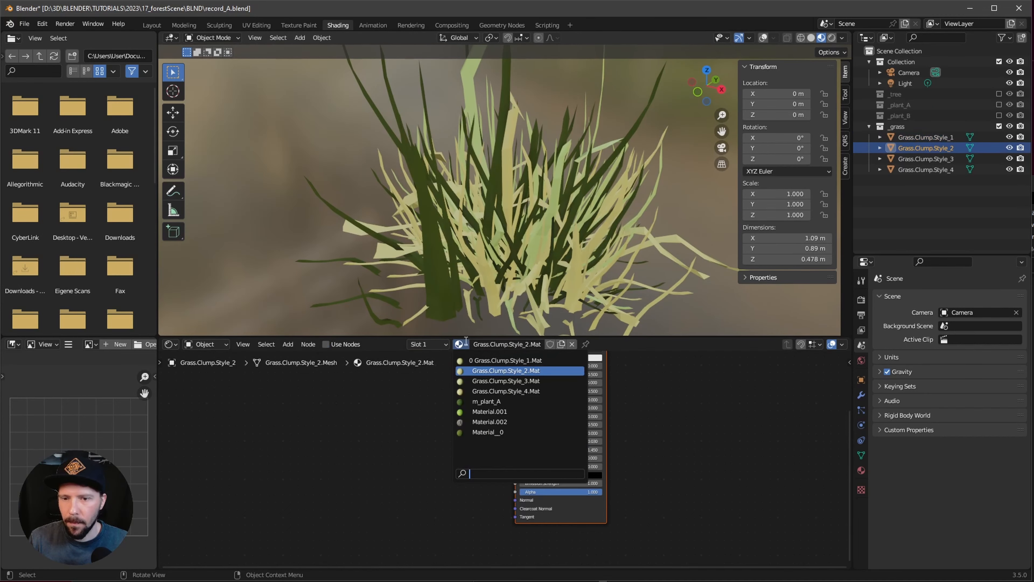
left_click(505, 404)
middle_click_drag(606, 234, 591, 266)
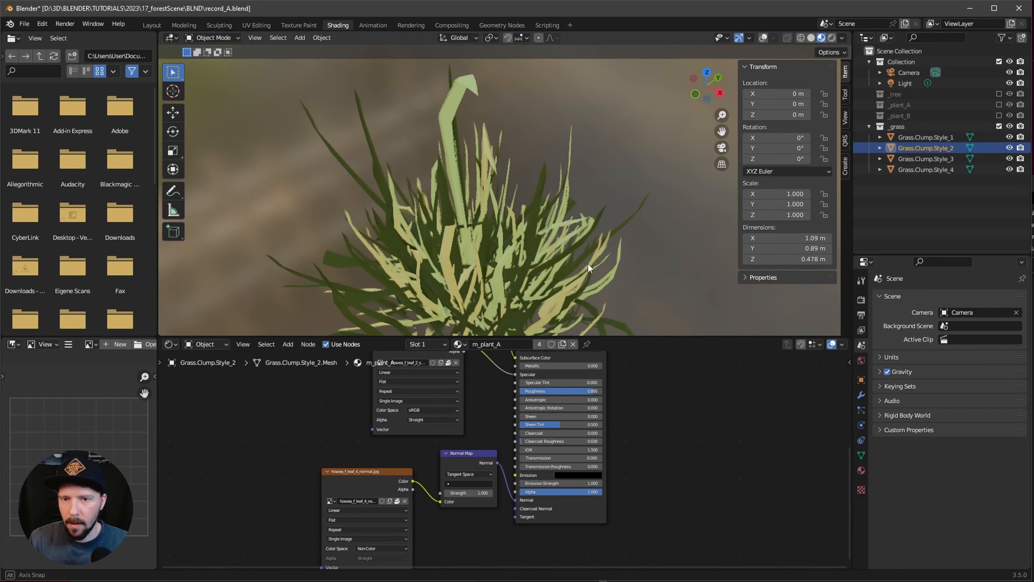
Assign m_plant_A to Grass.Clump.Style_3 and Grass.Clump.Style_4 as well, and exclude the _grass collection
key("Down")
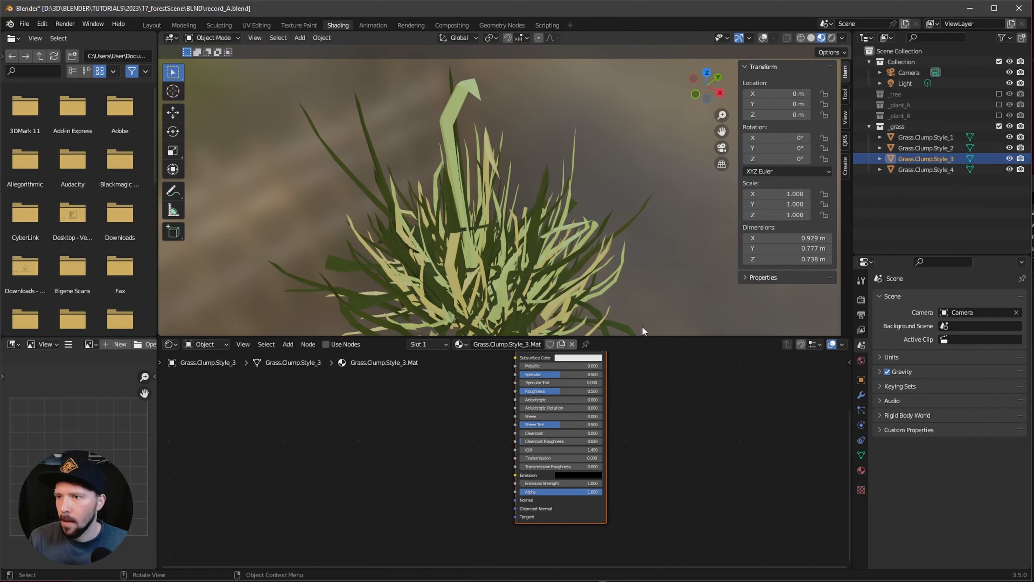
left_click(466, 345)
left_click(484, 402)
key("Down")
left_click(460, 345)
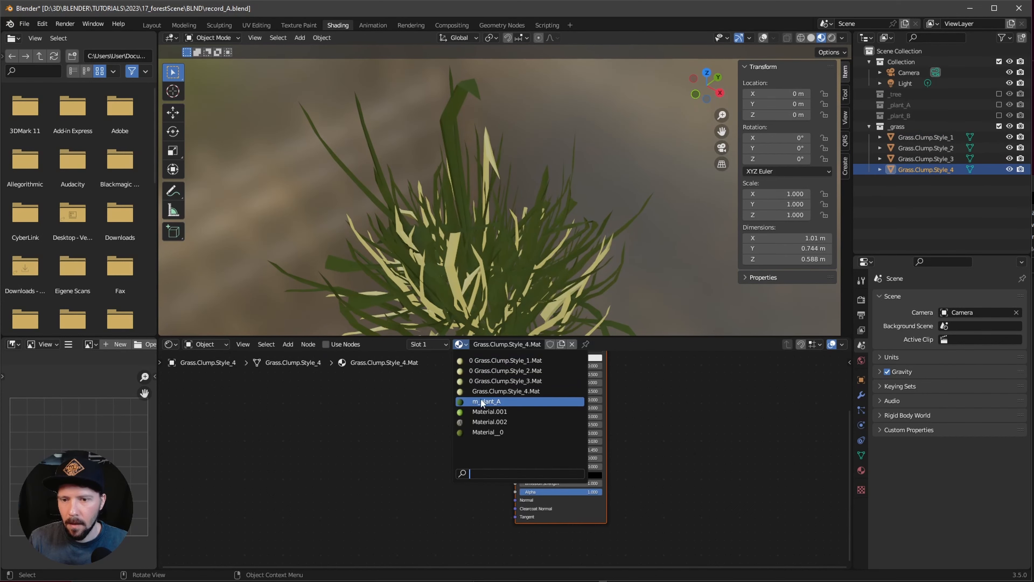
left_click(484, 402)
mouse_move(529, 264)
middle_mouse_down()
mouse_move(542, 256)
mouse_move(565, 267)
mouse_move(554, 238)
mouse_move(512, 248)
mouse_move(516, 259)
mouse_move(521, 249)
middle_mouse_up()
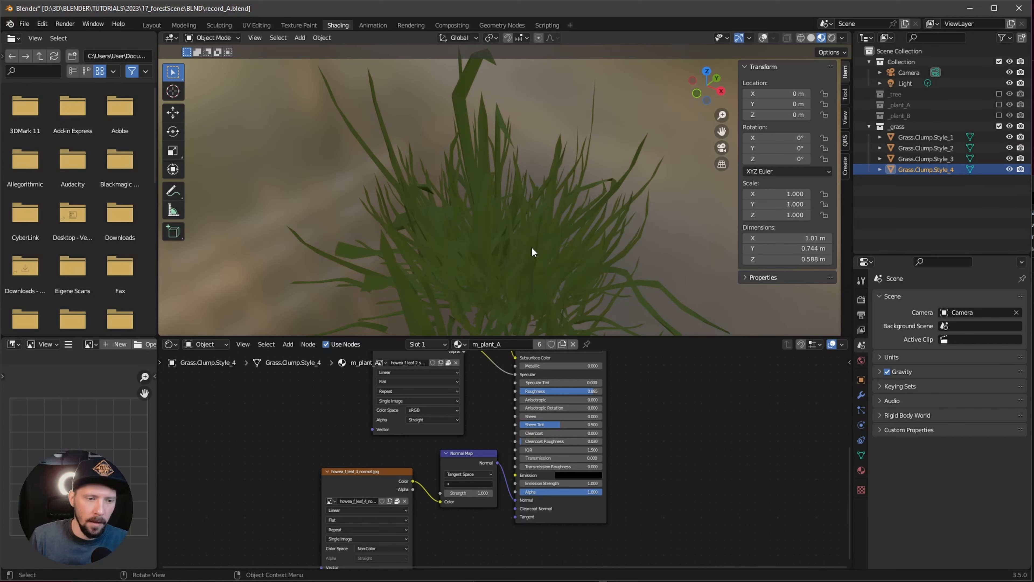
left_click(999, 126)
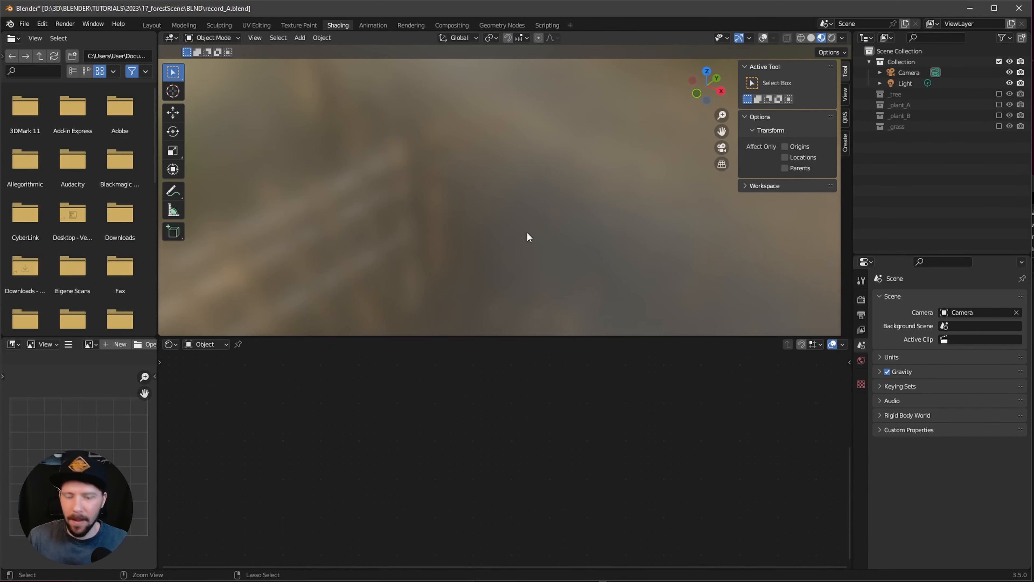
Save record_A.blend and open phonestation.blend from the 17_forestScene footage folder
left_click(23, 24)
left_click(55, 46)
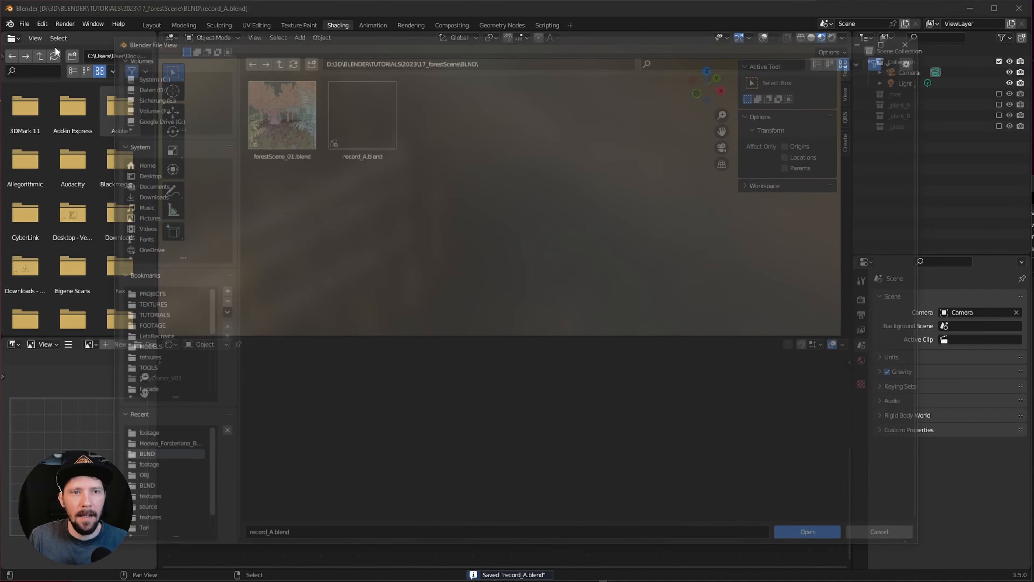
left_click(274, 60)
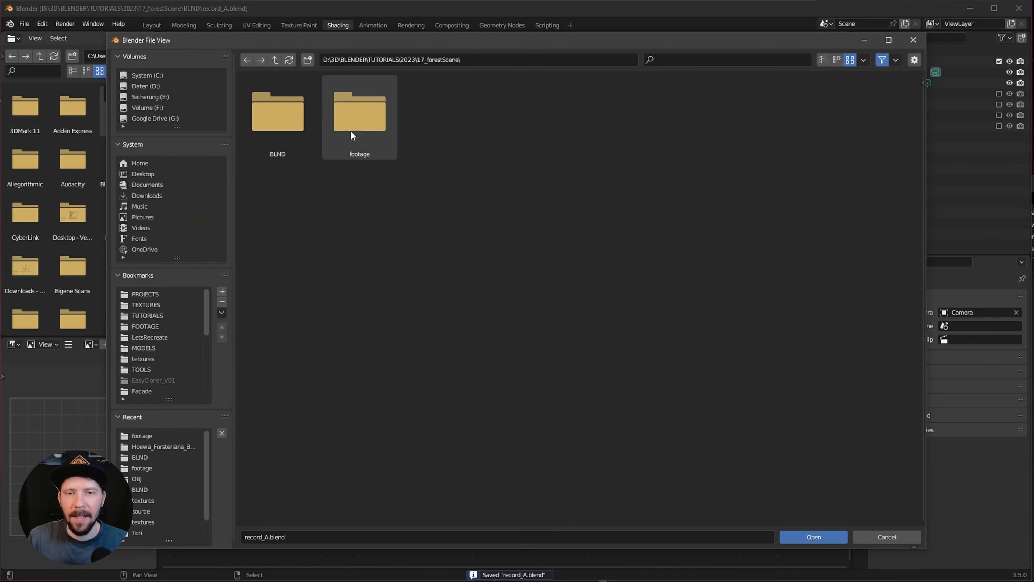
left_click(351, 126)
double_click(359, 116)
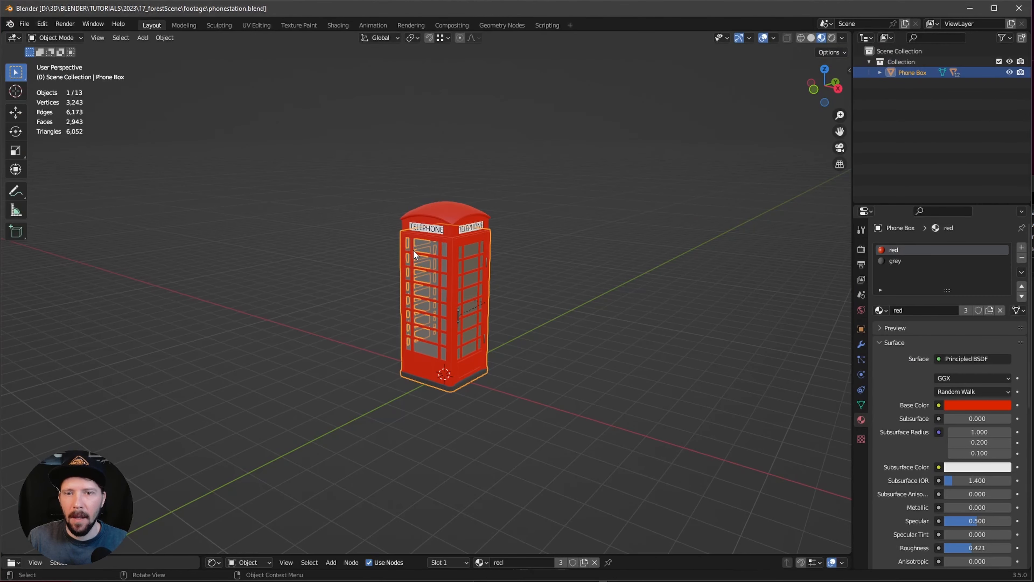
Expand the Phone Box hierarchy, select the Phone Box together with its direct child objects and copy them
middle_click_drag(551, 233, 507, 279)
scroll(507, 278, "up", 2)
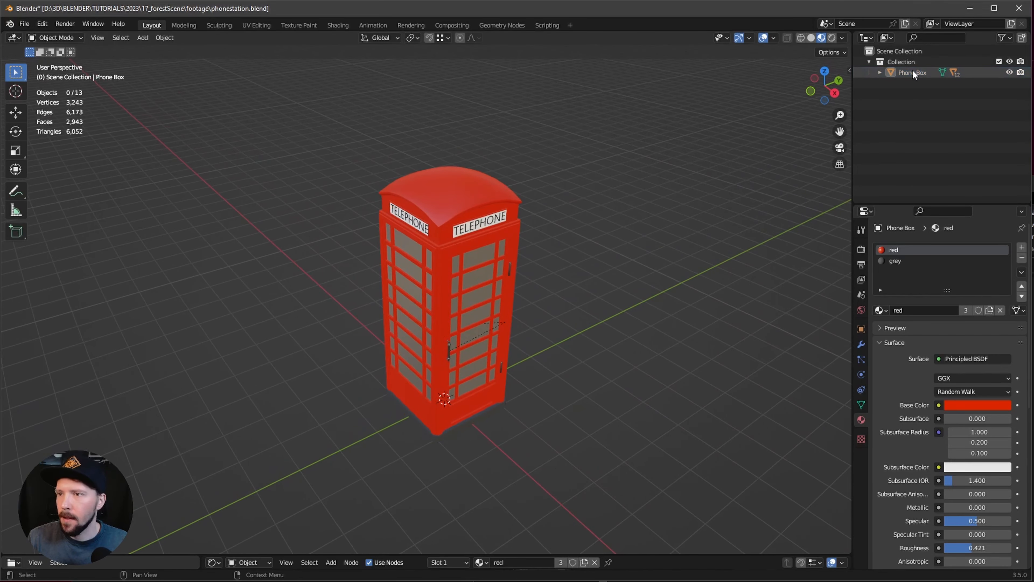
left_click(880, 73)
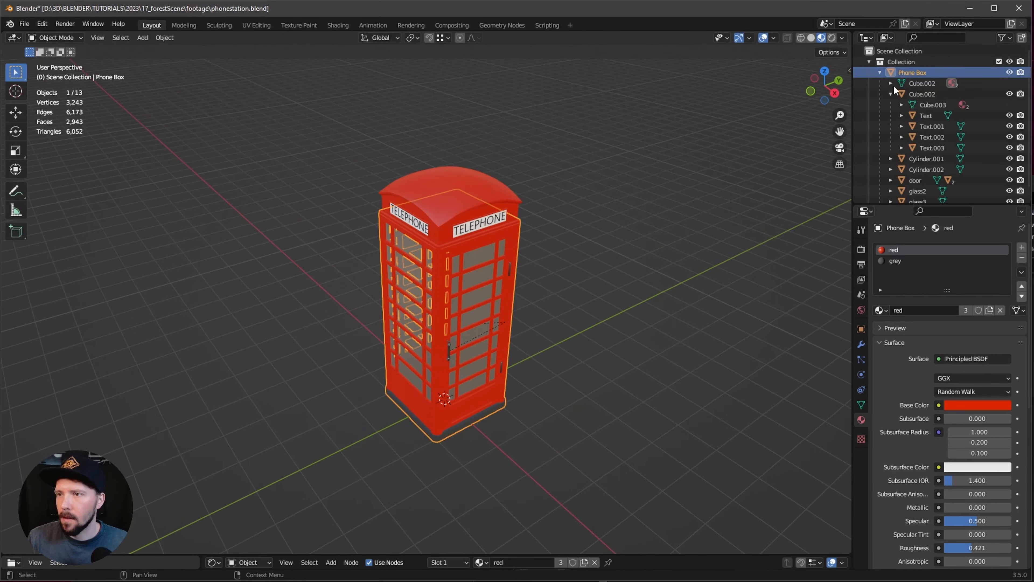
left_click_drag(904, 210, 904, 308)
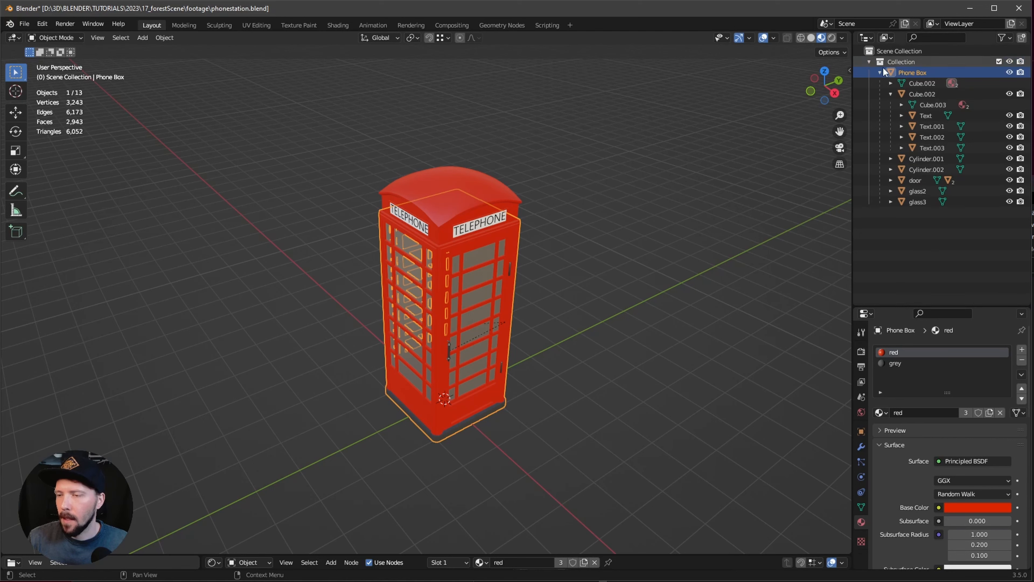
left_click(889, 93)
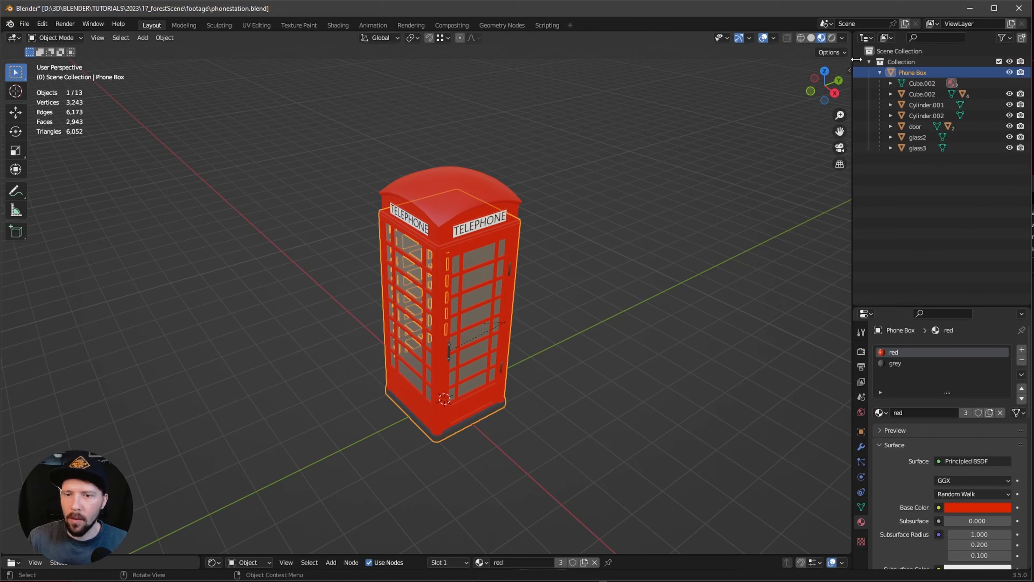
left_click_drag(928, 180, 893, 69)
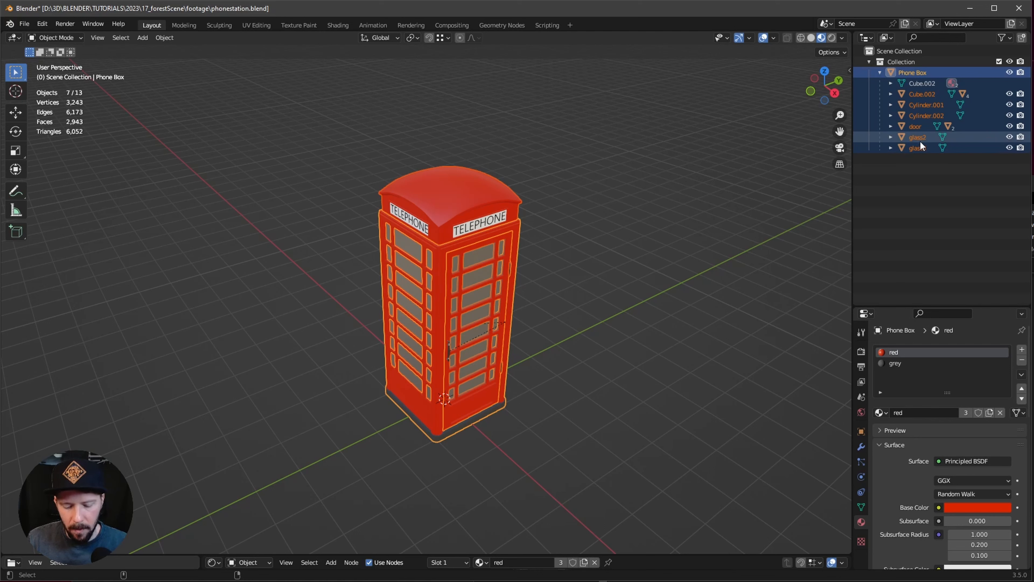
key("ctrl+c")
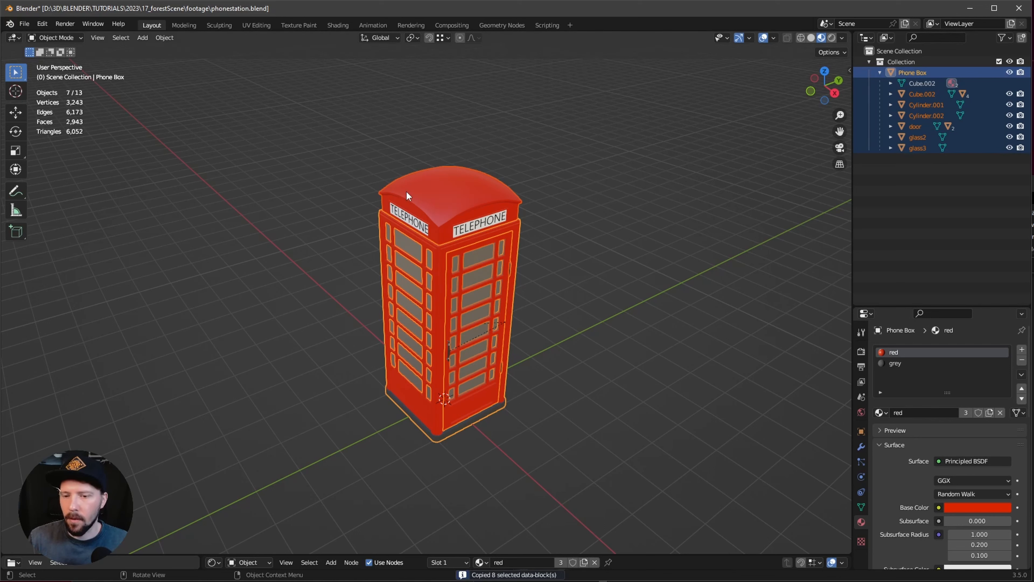
Reopen the recent file record_A.blend without saving the changes to phonestation.blend
left_click(24, 25)
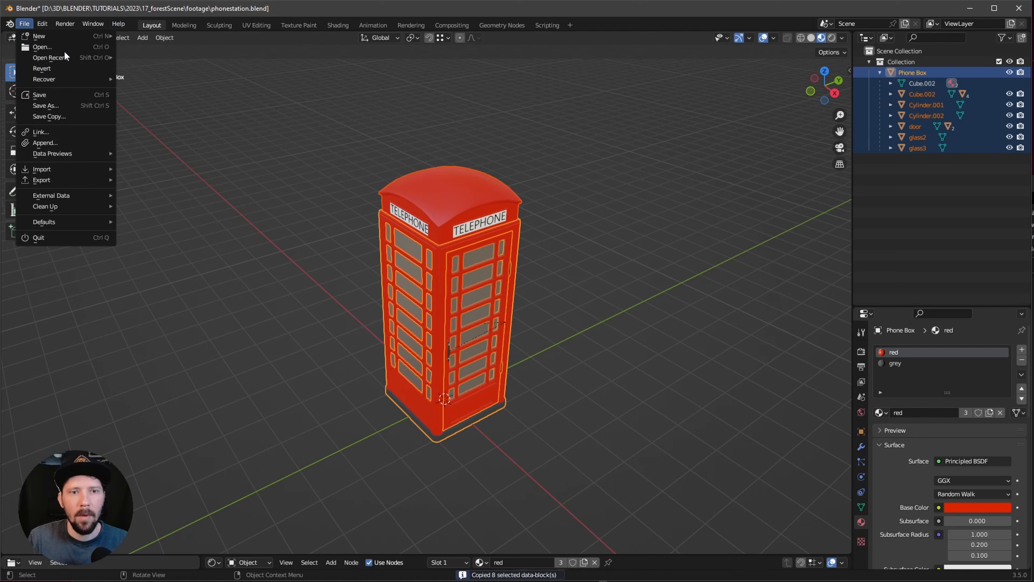
mouse_move(65, 57)
left_click(175, 56)
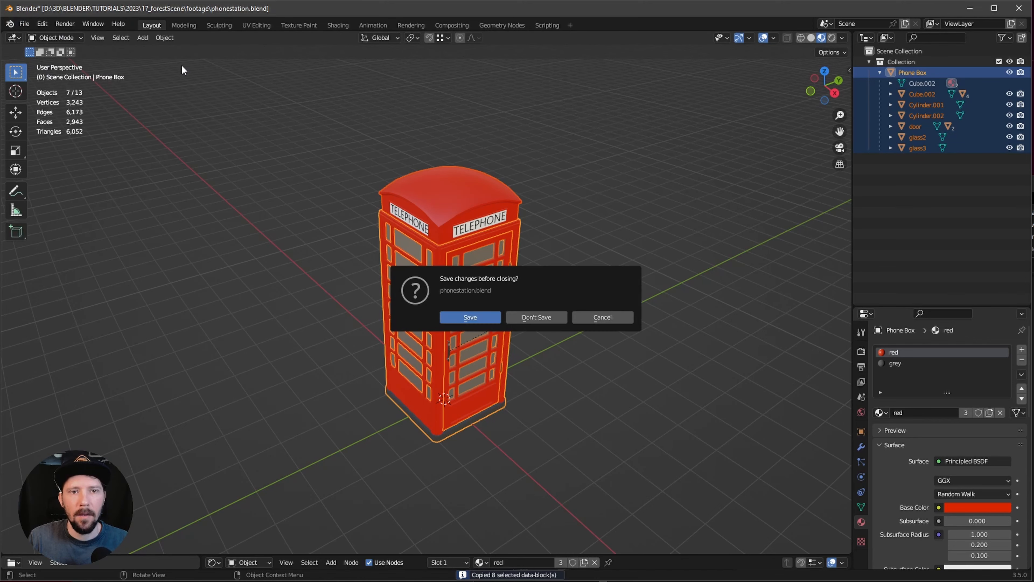
left_click(538, 317)
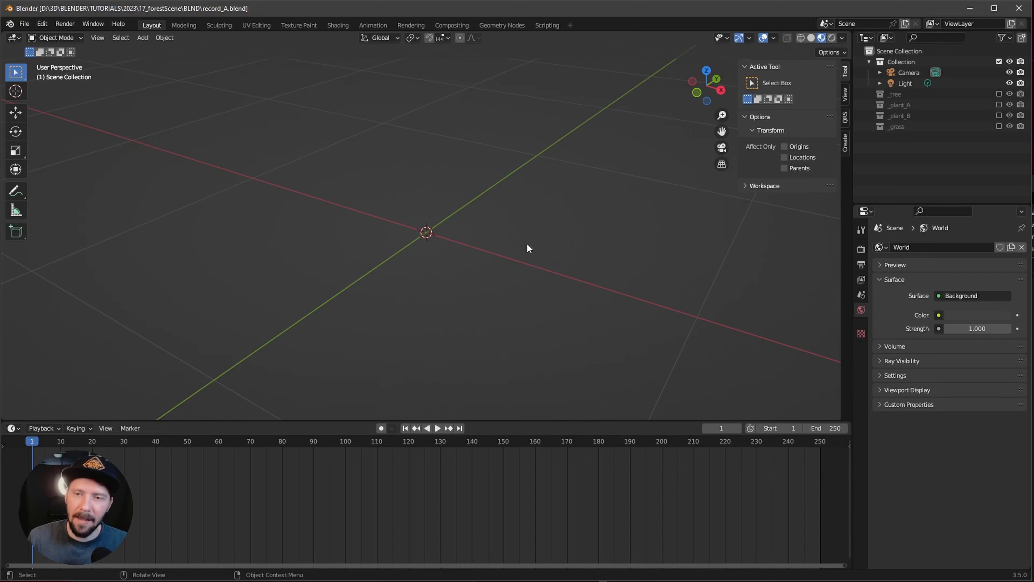
Paste the copied phone box into the forest scene and select the Phone Box object
key("ctrl+v")
scroll(527, 243, "down", 5)
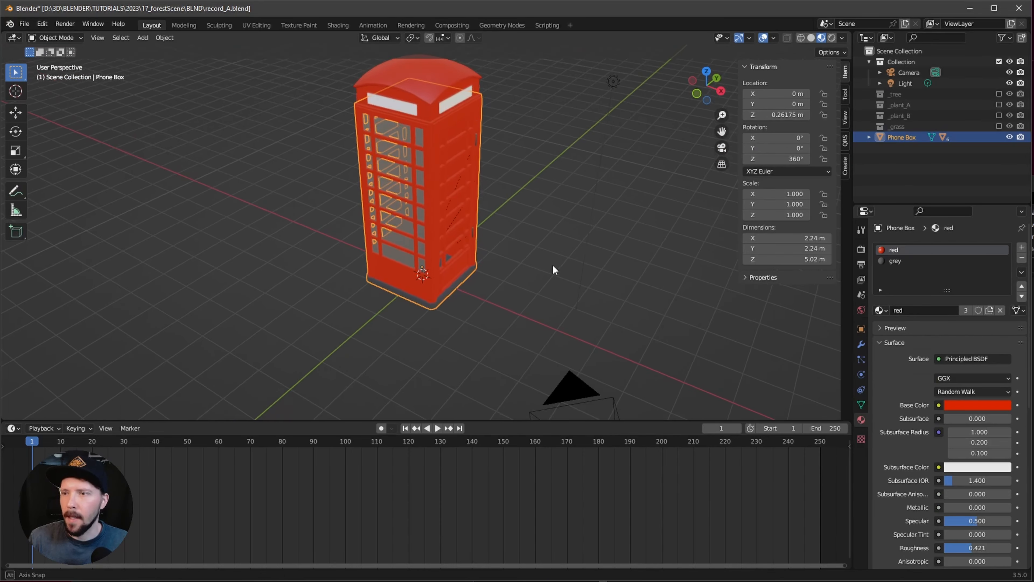
left_click(890, 146)
left_click(886, 139)
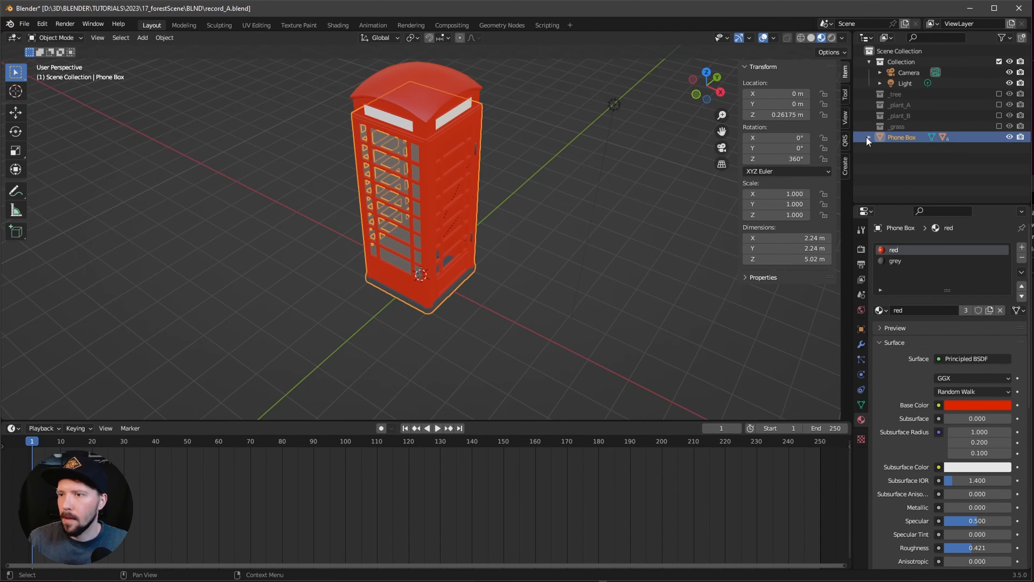
Move the Phone Box and its child objects into a new collection named _phoneBox and exclude that collection from the view layer
left_click_drag(498, 255, 461, 252, "alt")
left_click(871, 143)
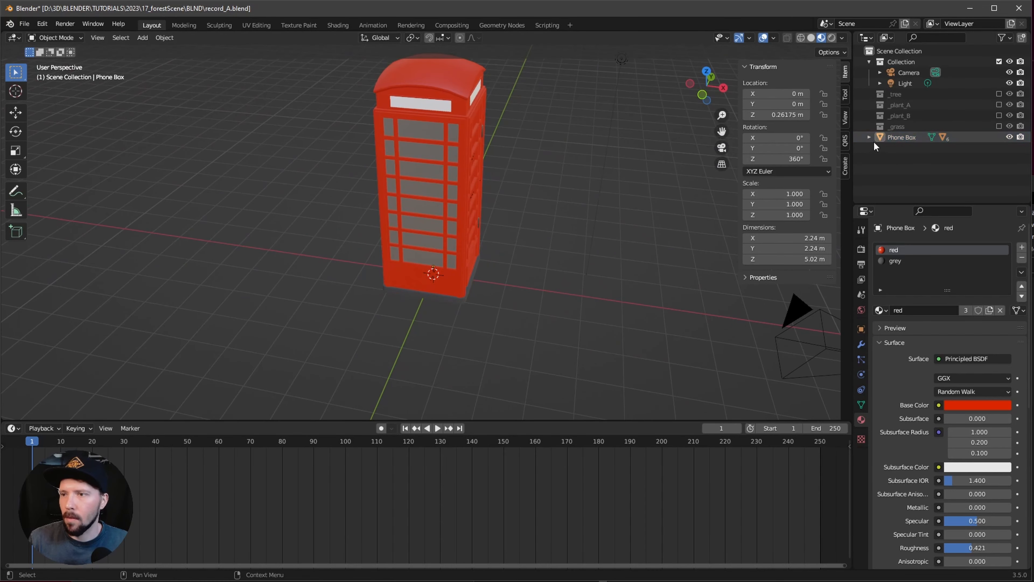
left_click(869, 138)
left_click(902, 137)
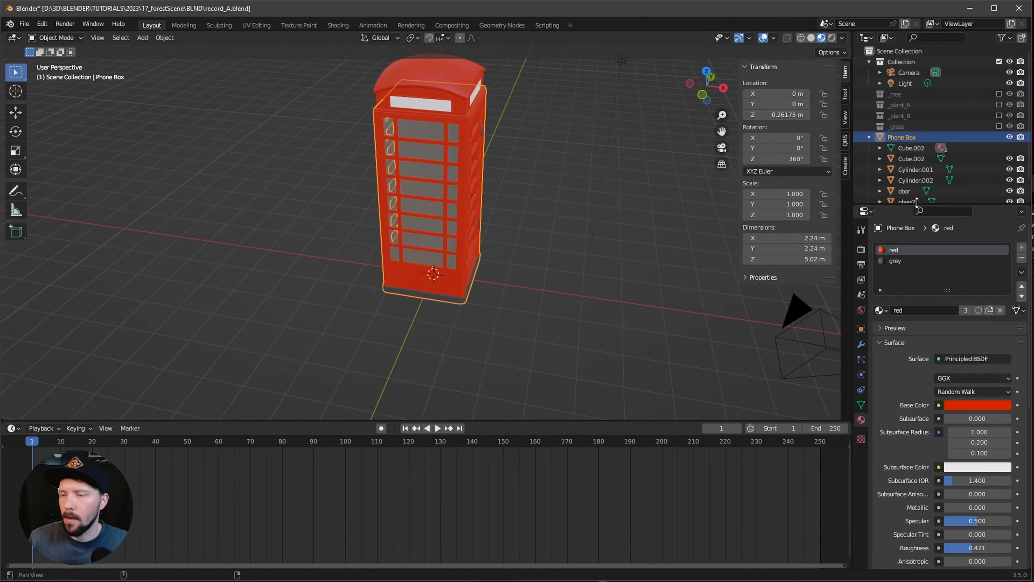
left_click_drag(909, 206, 910, 310)
left_click(908, 210, "shift")
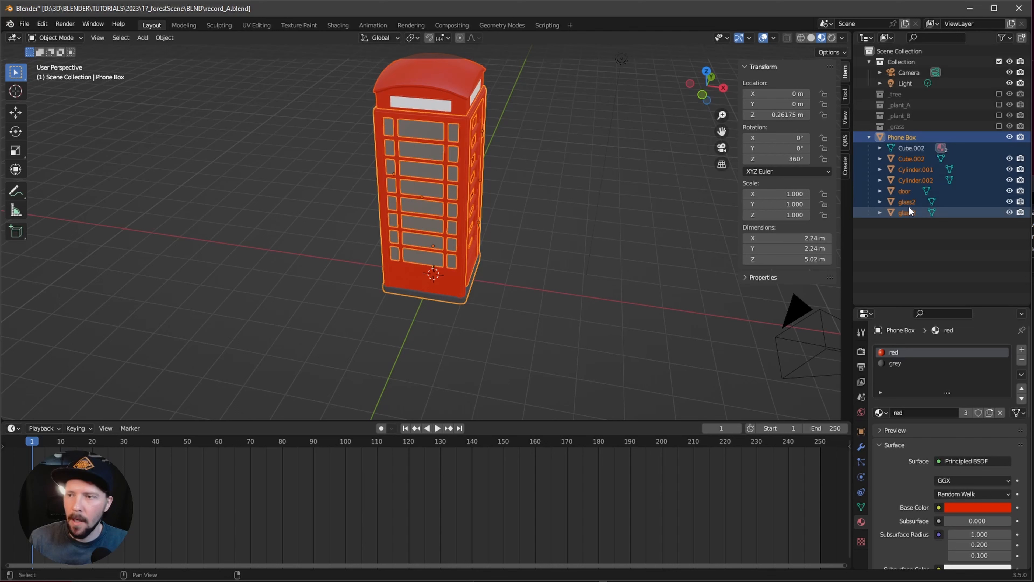
key("m")
left_click(905, 180)
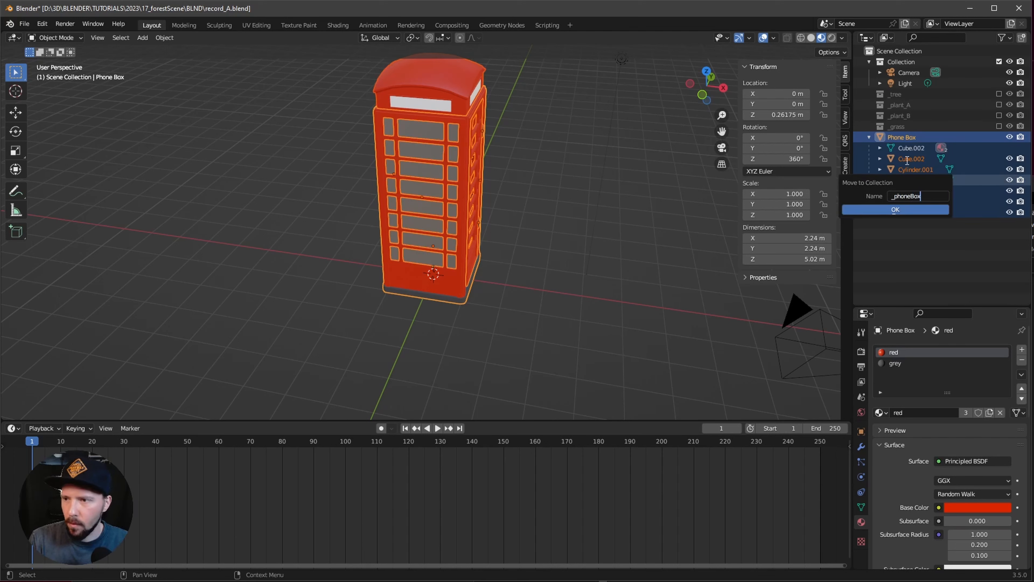
key("Return")
left_click(998, 137)
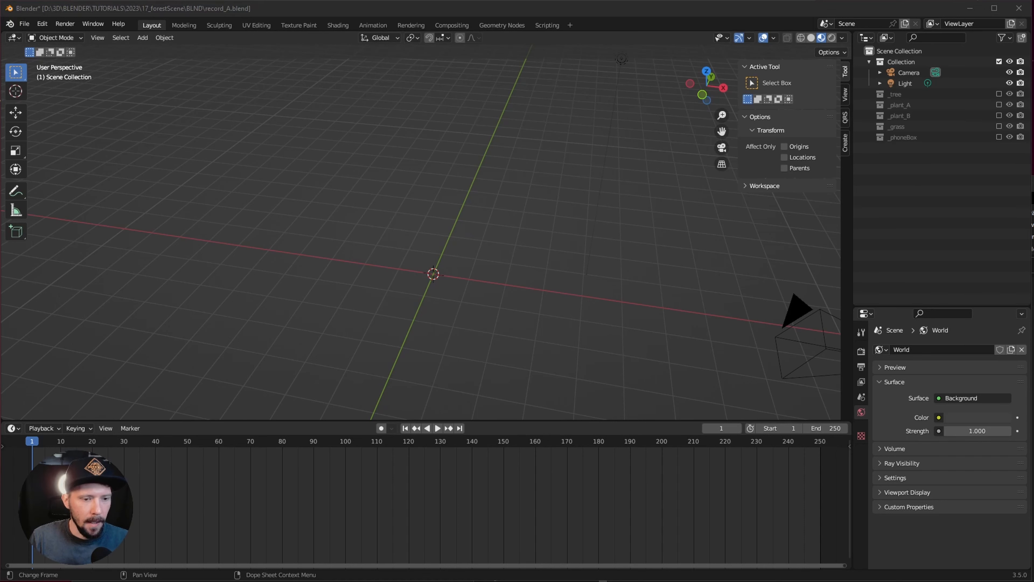
Add a mesh plane at the world origin and set its X dimension to 35 m
mouse_move(520, 298)
middle_mouse_down()
mouse_move(478, 323)
mouse_move(505, 308)
middle_mouse_up()
key("shift+a")
mouse_move(473, 310)
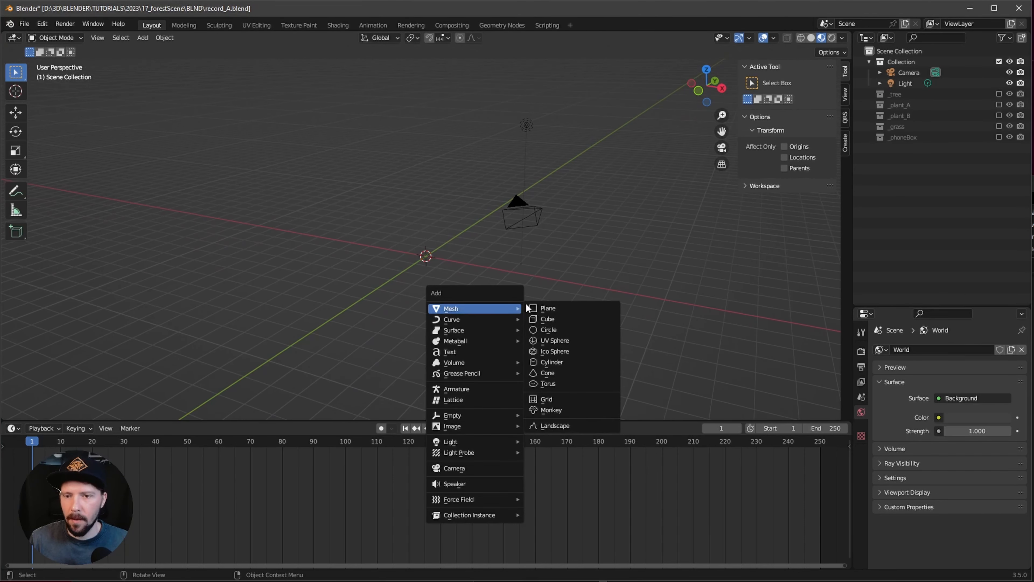
left_click(554, 308)
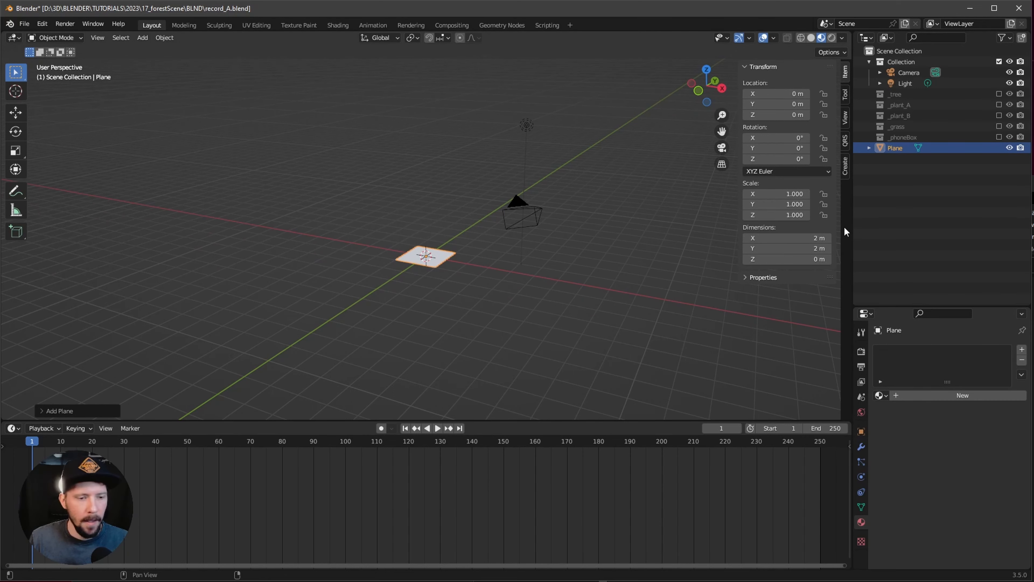
left_click(821, 234)
type("35")
key("Return")
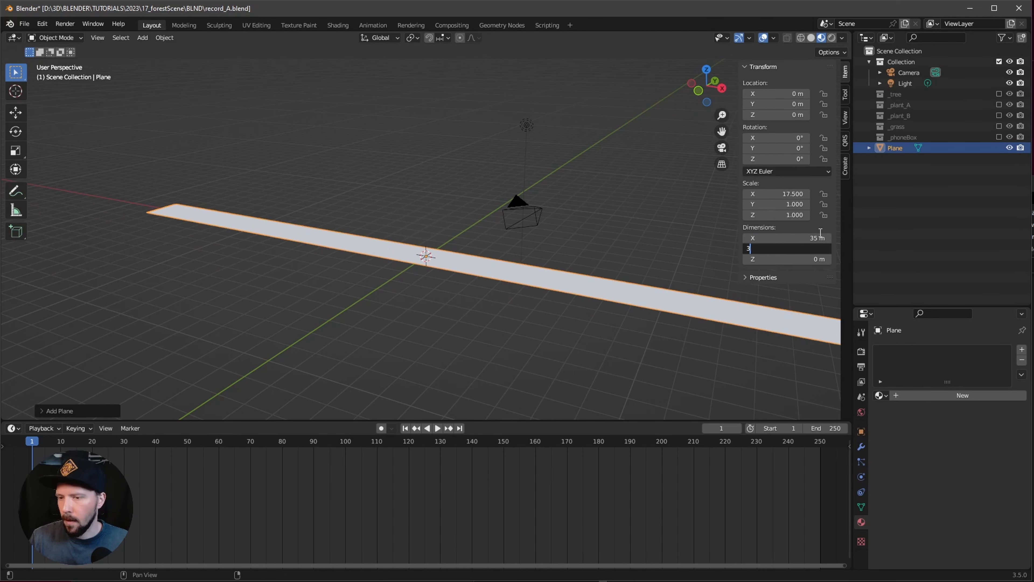
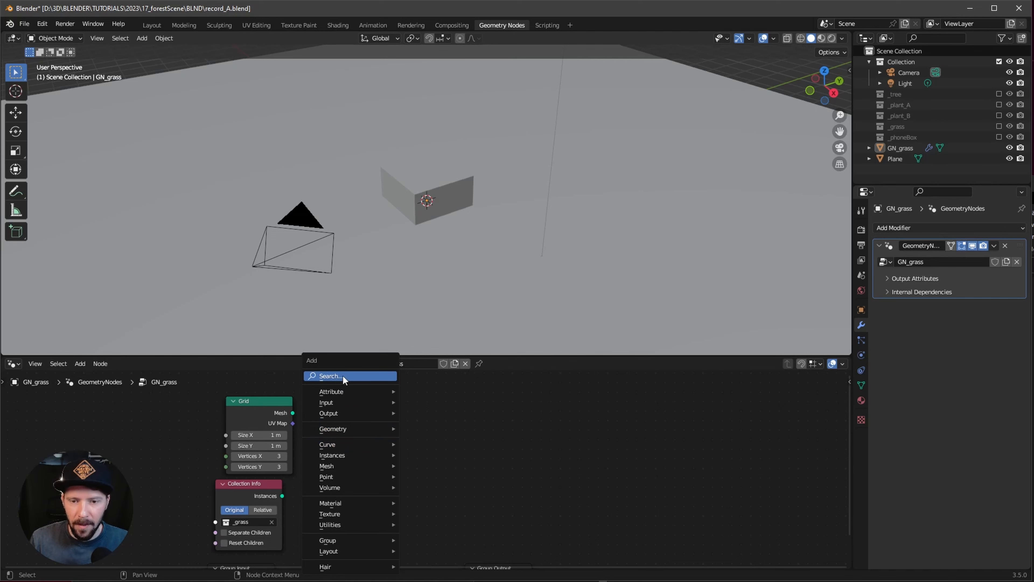
Add an Instance on Points node beside the Grid and Collection Info nodes in the GN_grass node tree
left_click(343, 375)
type("in")
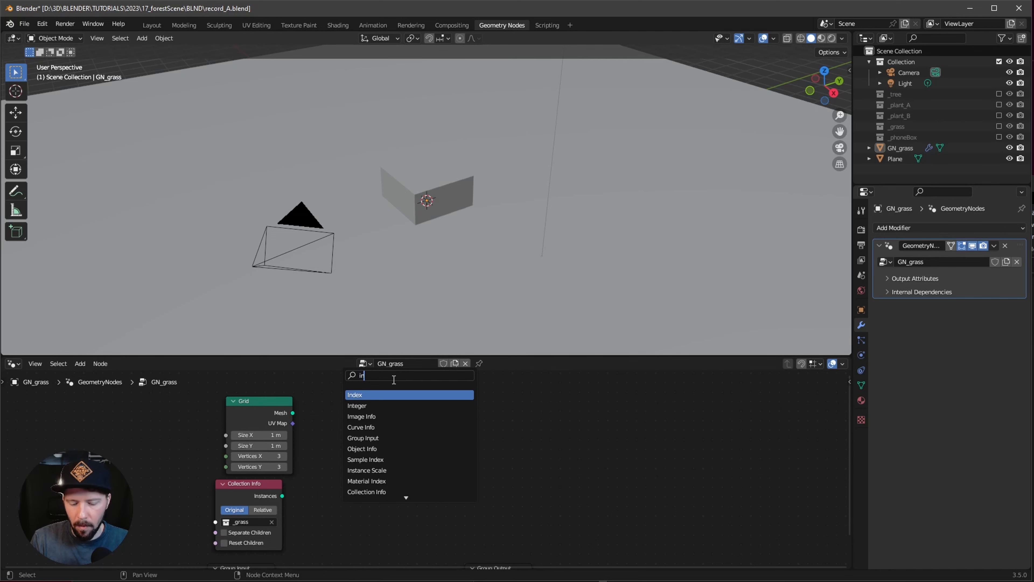
type("stnace on")
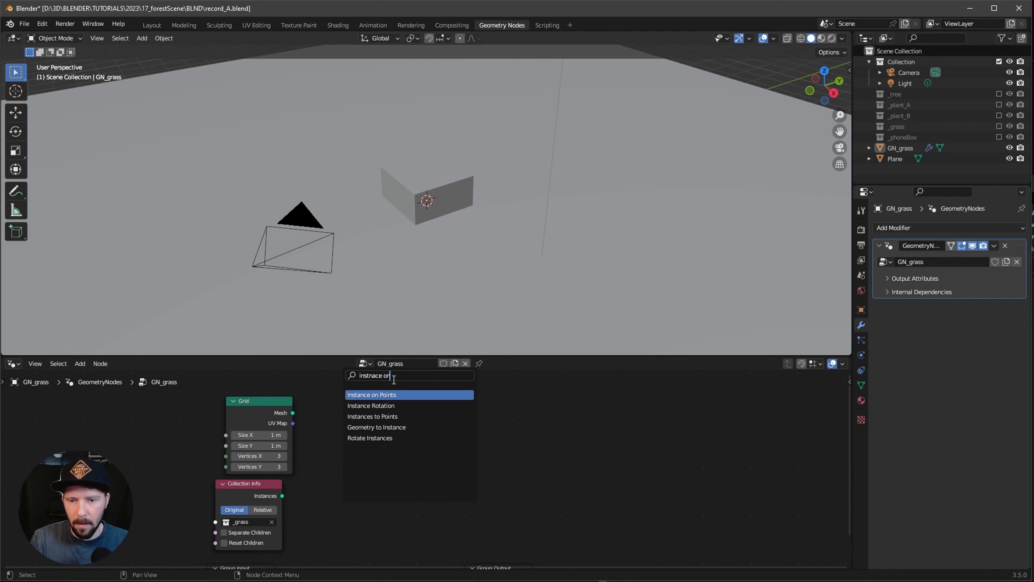
key("Return")
left_click(397, 381)
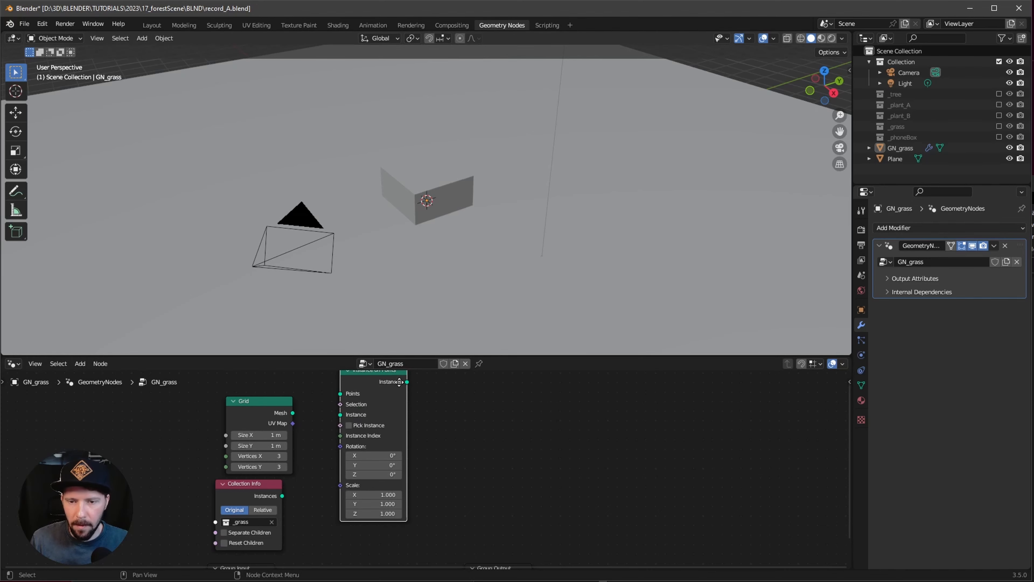
left_click_drag(400, 382, 433, 411)
Move the Group Output and Group Input nodes further apart to make room in the node tree
scroll(488, 453, "down", 4)
left_click_drag(476, 523, 563, 520)
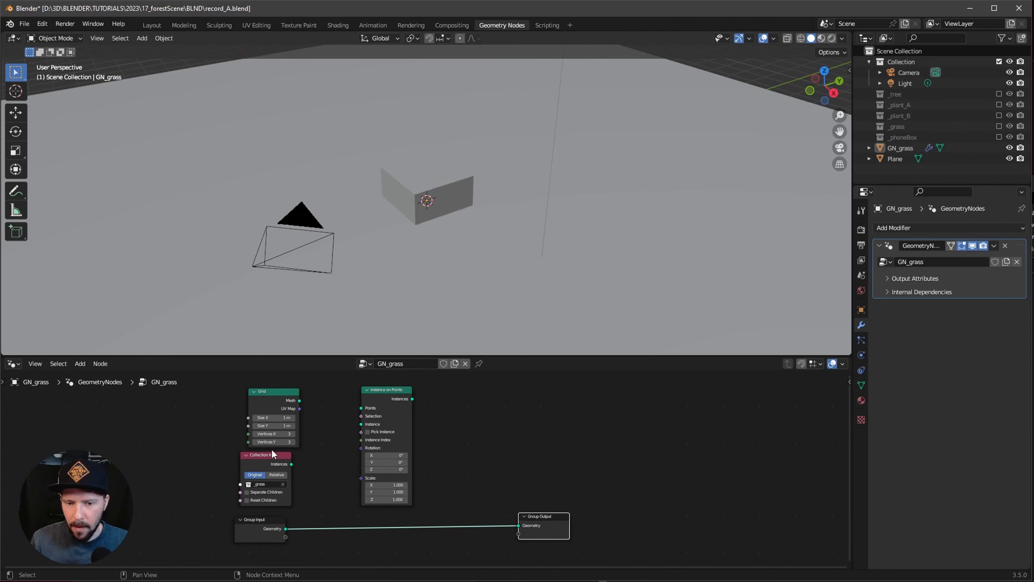
left_click_drag(263, 534, 196, 545)
middle_click_drag(327, 519, 321, 483)
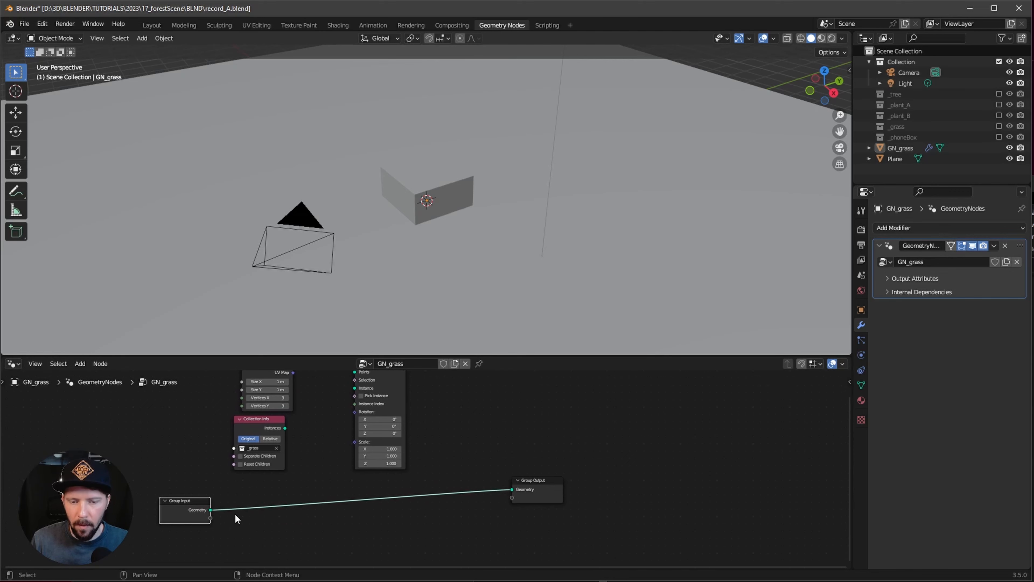
Remove the direct geometry link between the Group Input and Group Output nodes, including its reroute point
right_click_drag(291, 546, 293, 546, "shift")
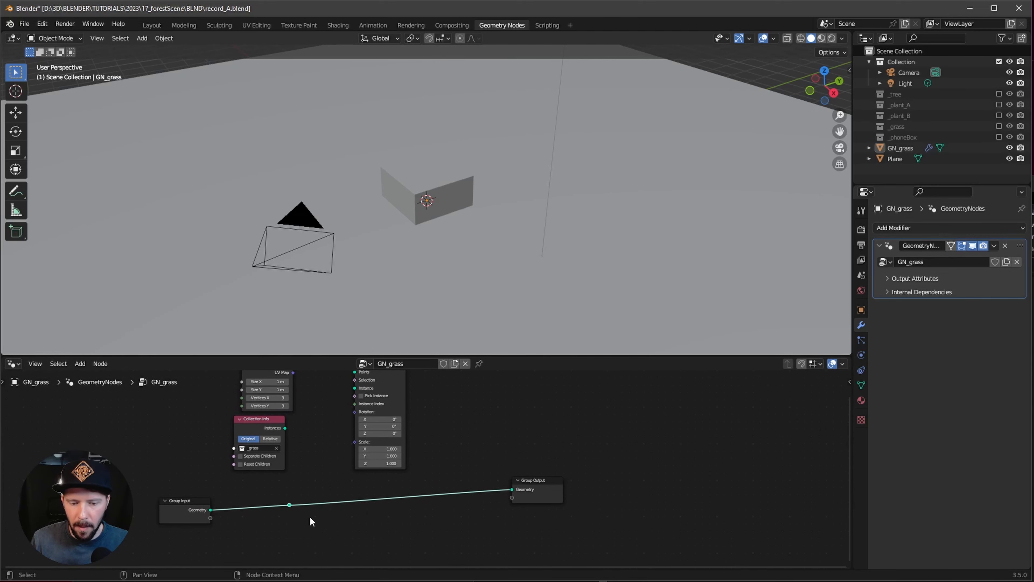
right_click(316, 519)
key("Escape")
right_click_drag(335, 523, 321, 492, "shift")
key("ctrl+z")
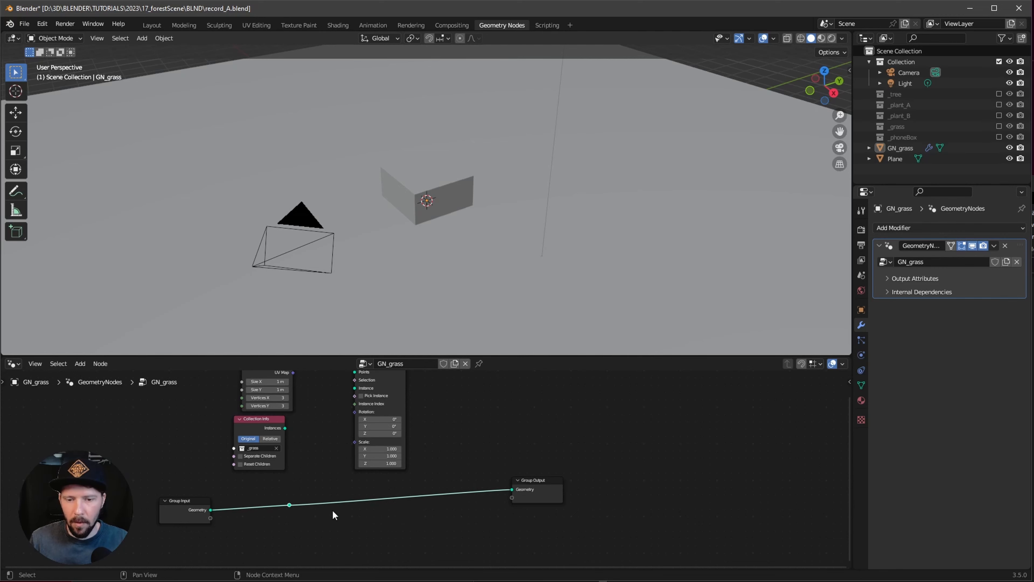
key("x")
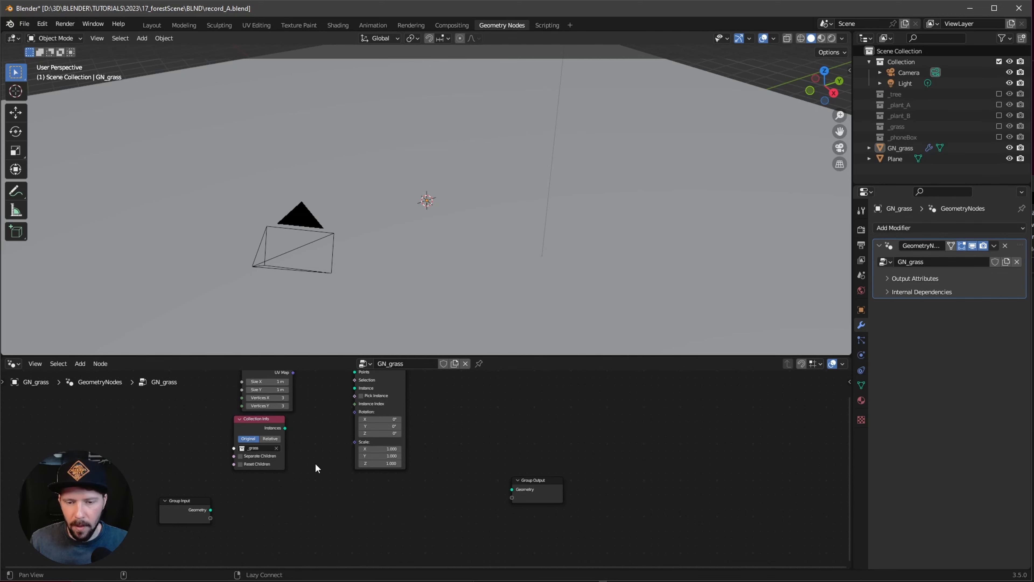
Connect the Grid mesh to Points, the Collection Info instances to Instance, and the Instance on Points output to the Group Output geometry
middle_click_drag(315, 462, 310, 505)
left_click_drag(278, 406, 350, 414)
middle_click_drag(350, 414, 377, 456, "ctrl")
middle_click_drag(247, 452, 314, 455)
left_click_drag(248, 460, 390, 412)
scroll(467, 446, "down", 1)
left_click_drag(463, 387, 607, 515)
middle_click_drag(309, 388, 319, 440)
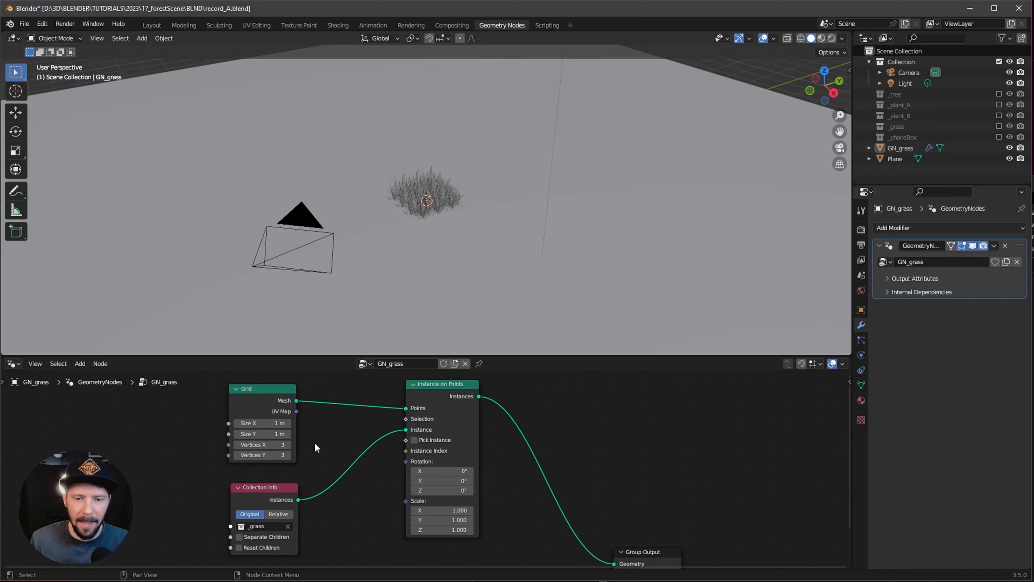
Set the Grid node's Size X and Size Y to 50 m
left_click(274, 423)
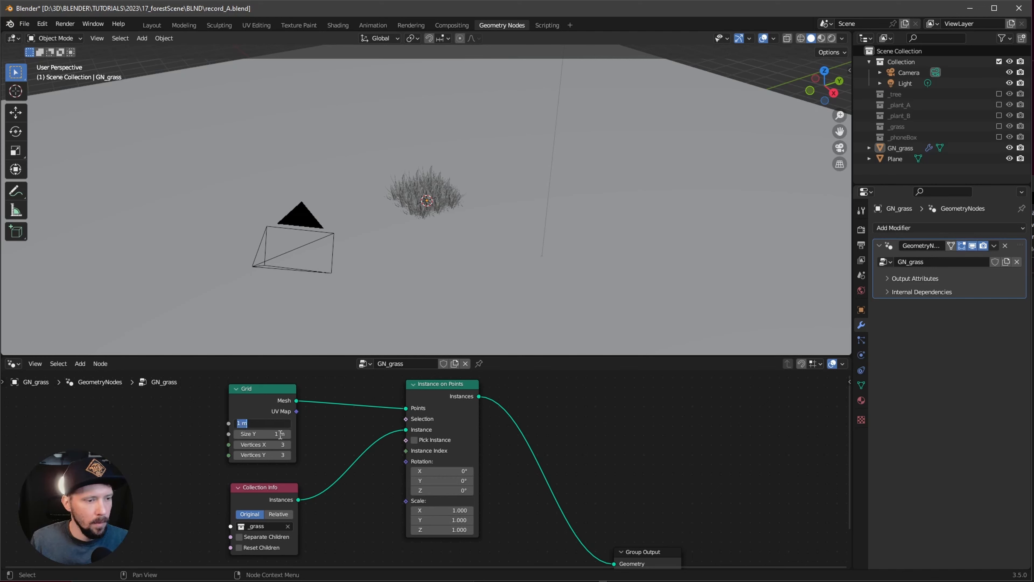
type("50")
key("Return")
left_click(280, 434)
type("50")
key("Return")
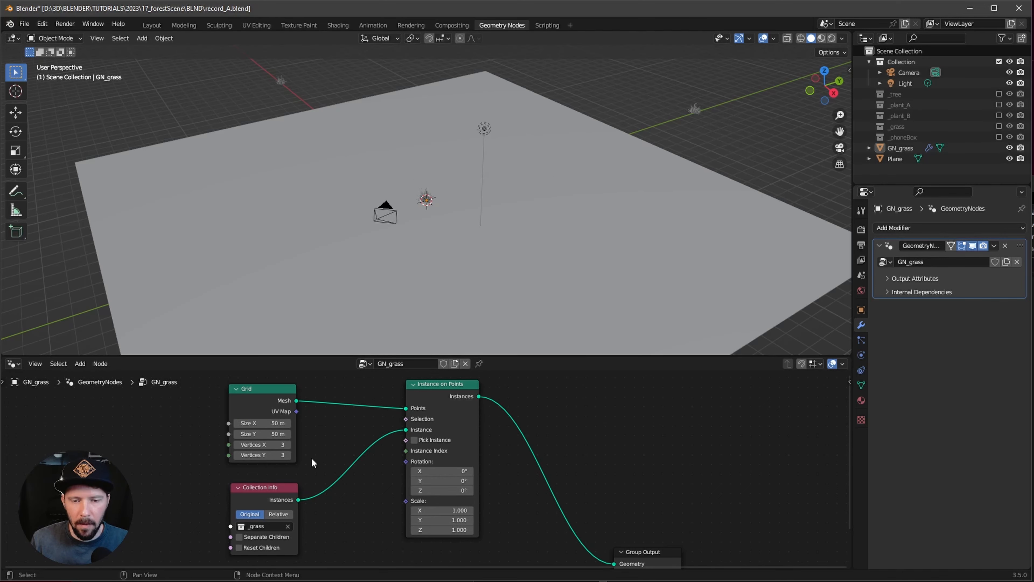
Set the Grid node's Vertices X and Vertices Y to 100
left_click(279, 445)
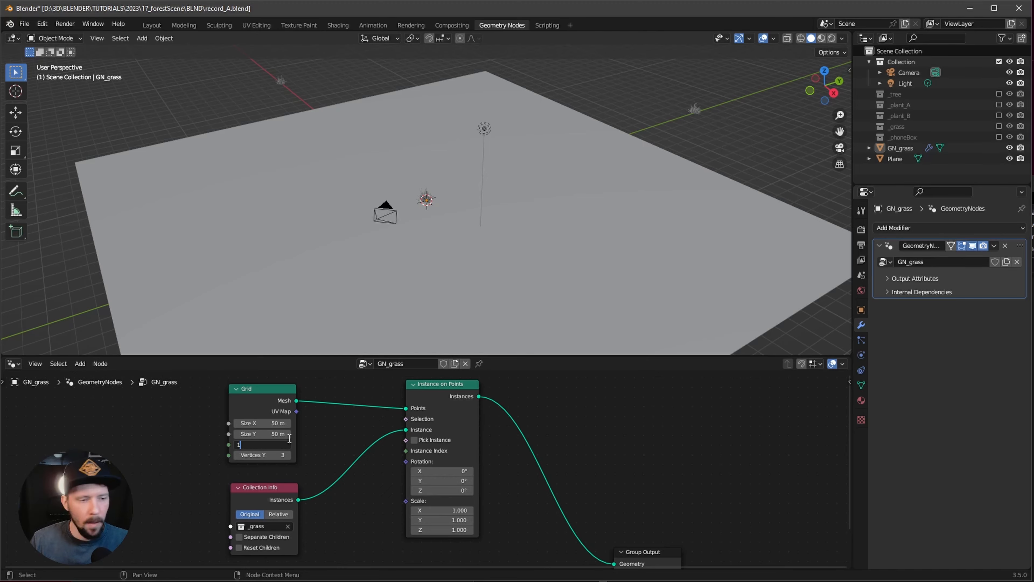
type("100")
key("Tab")
type("100")
key("Return")
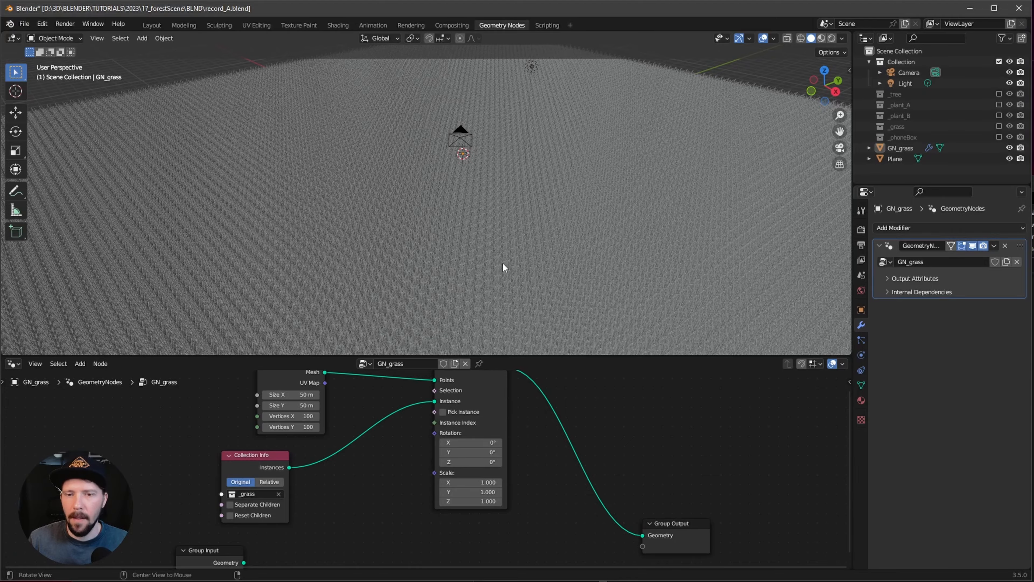
middle_click_drag(508, 255, 490, 266)
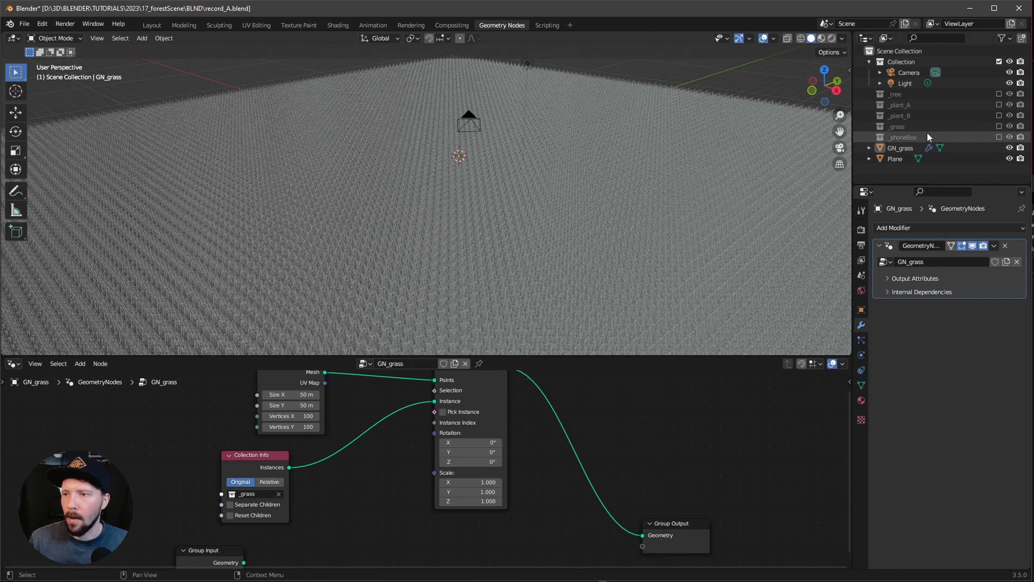
Briefly inspect the _grass collection's objects, and enable Separate Children on Collection Info and Pick Instance on Instance on Points
left_click(999, 127)
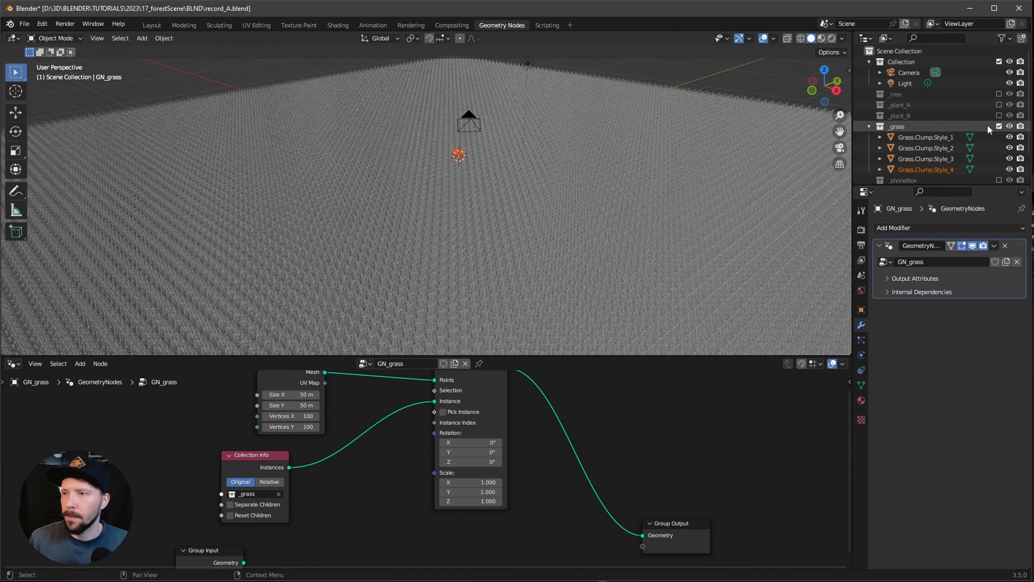
left_click(999, 127)
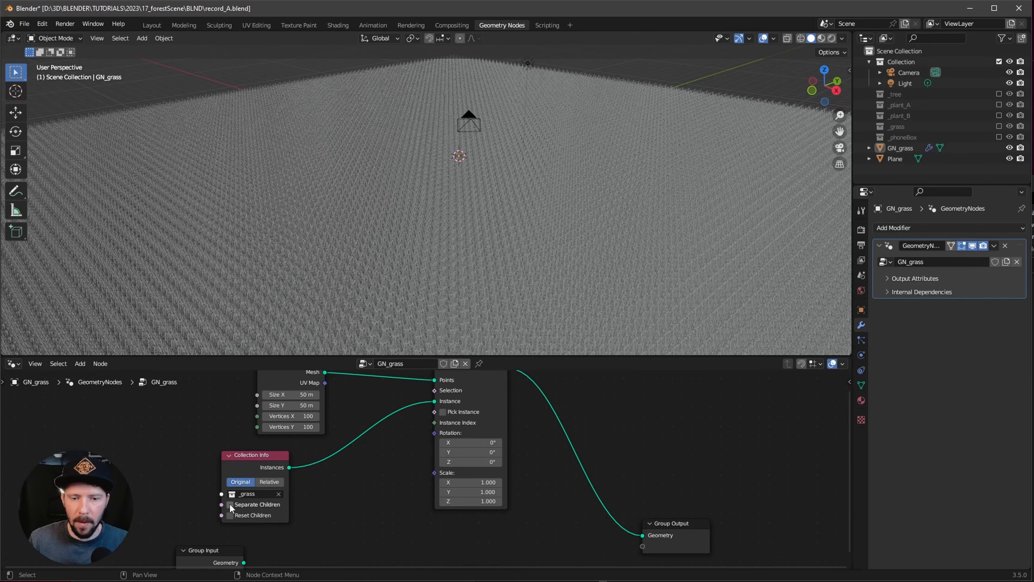
left_click(443, 411)
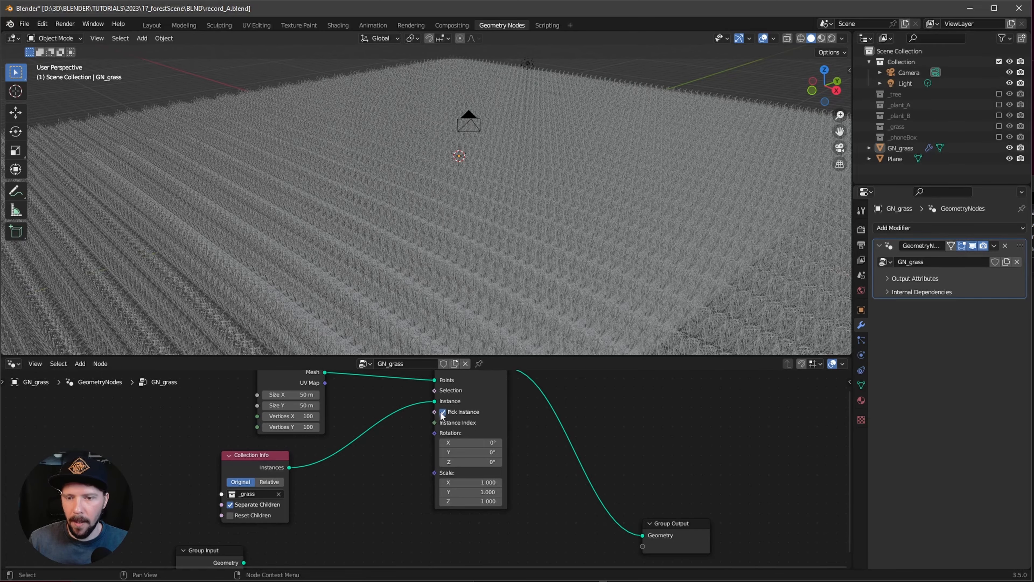
middle_click_drag(483, 252, 444, 267)
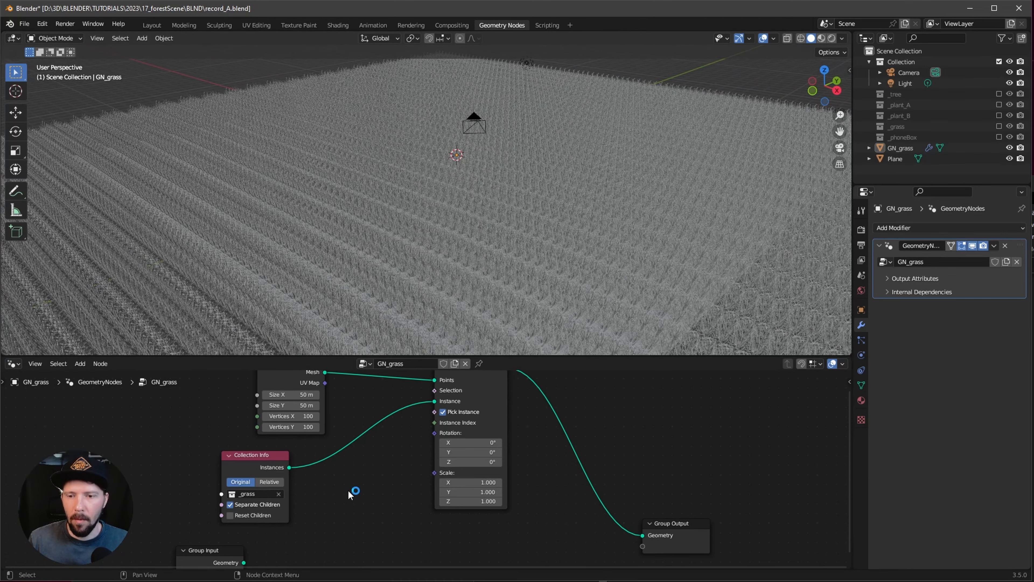
Add a Random Value node, change its type to Integer and connect its value to the Instance Index input
key("shift+a")
left_click(322, 372)
type("random")
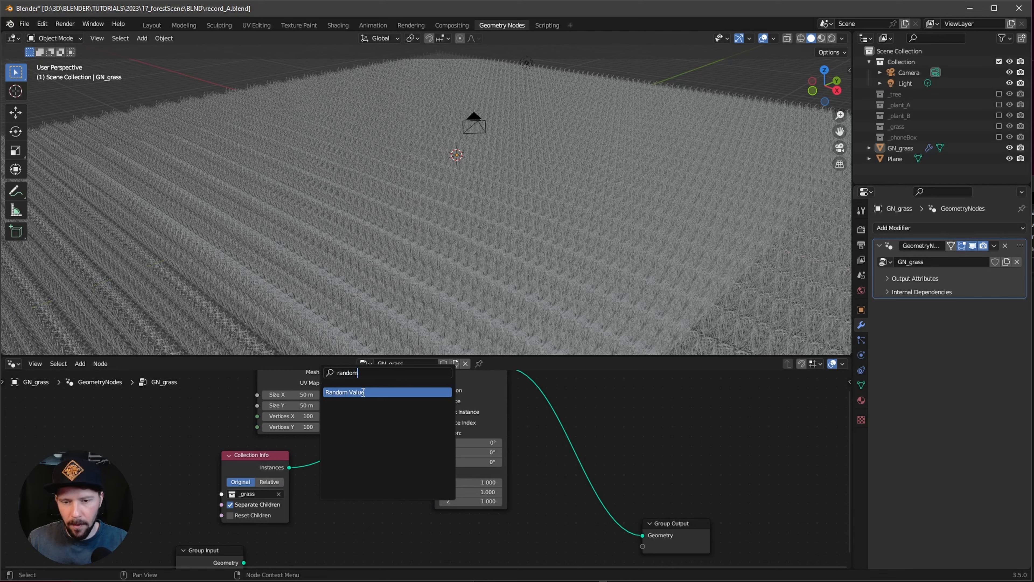
left_click(363, 392)
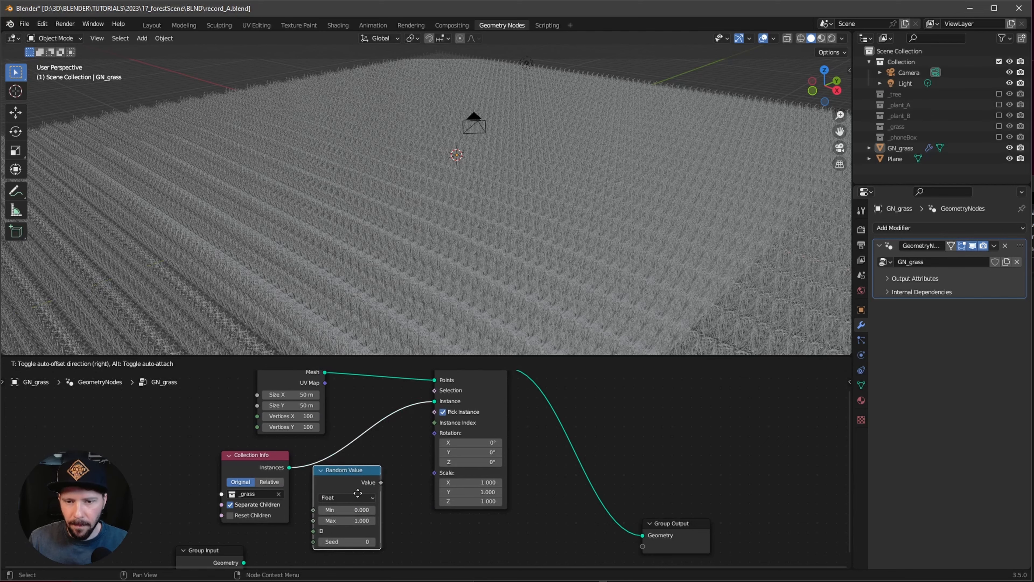
left_click(349, 510)
left_click(346, 505)
left_click(346, 525)
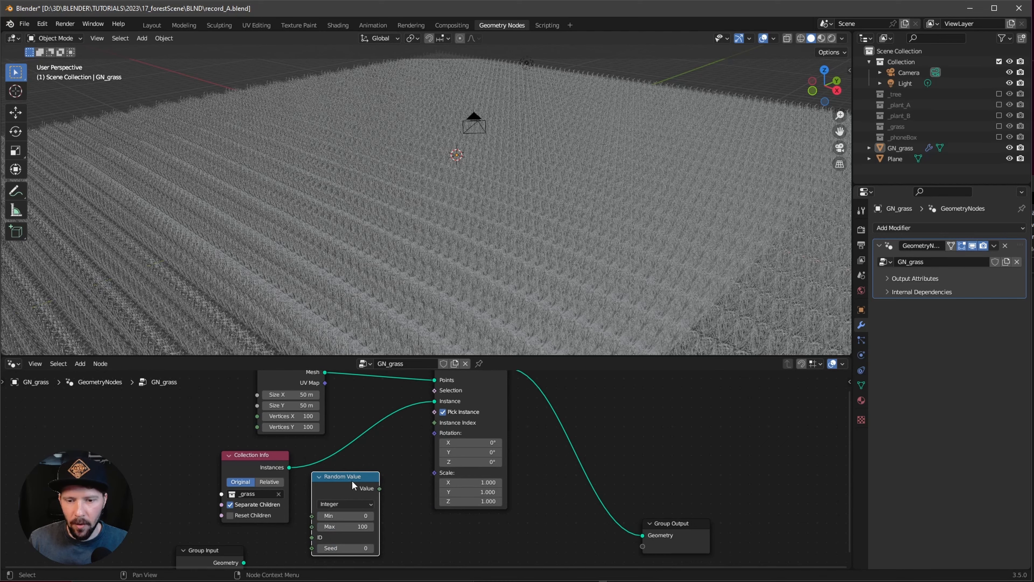
left_click_drag(351, 480, 433, 422)
Set the integer Random Value node's maximum to 94 and its seed to -5
middle_click_drag(500, 266, 444, 317)
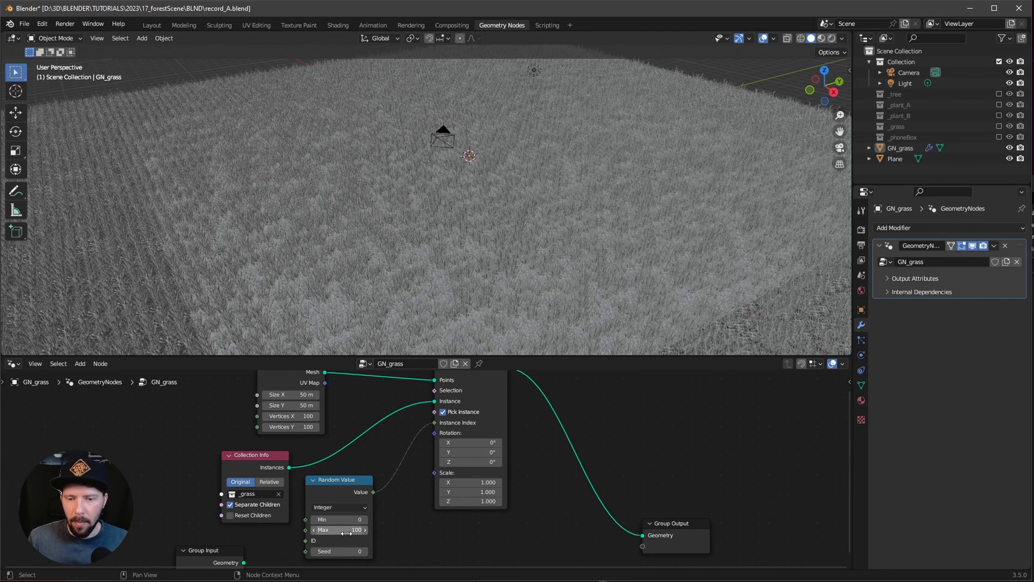
mouse_move(346, 534)
left_mouse_down()
mouse_move(342, 547)
mouse_move(341, 532)
left_mouse_up()
middle_click_drag(423, 503, 429, 473)
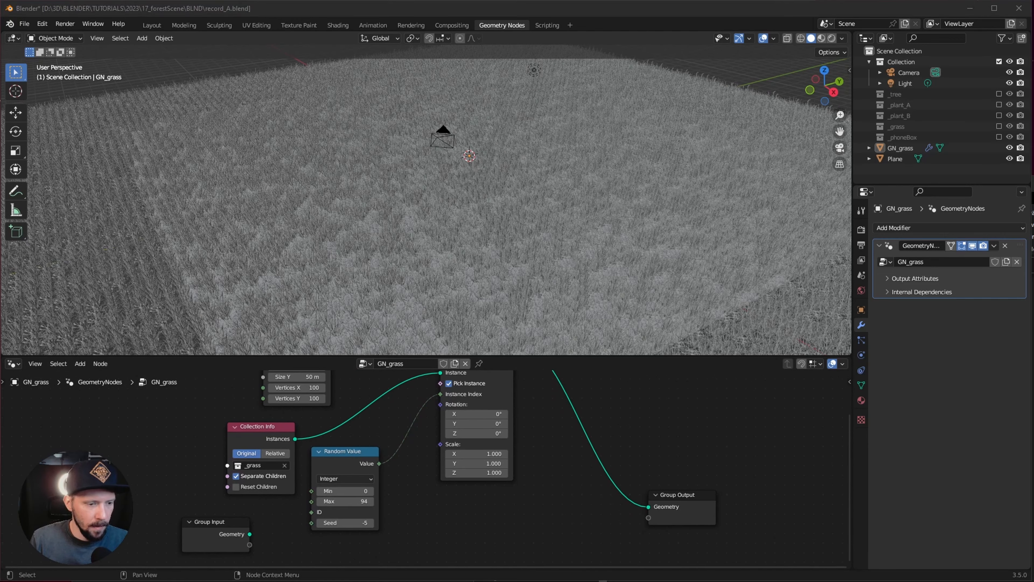
Duplicate the Random Value node, change the copy's type to Float and place it below the original
left_click(445, 398)
middle_click_drag(444, 394, 448, 371)
left_click(352, 436)
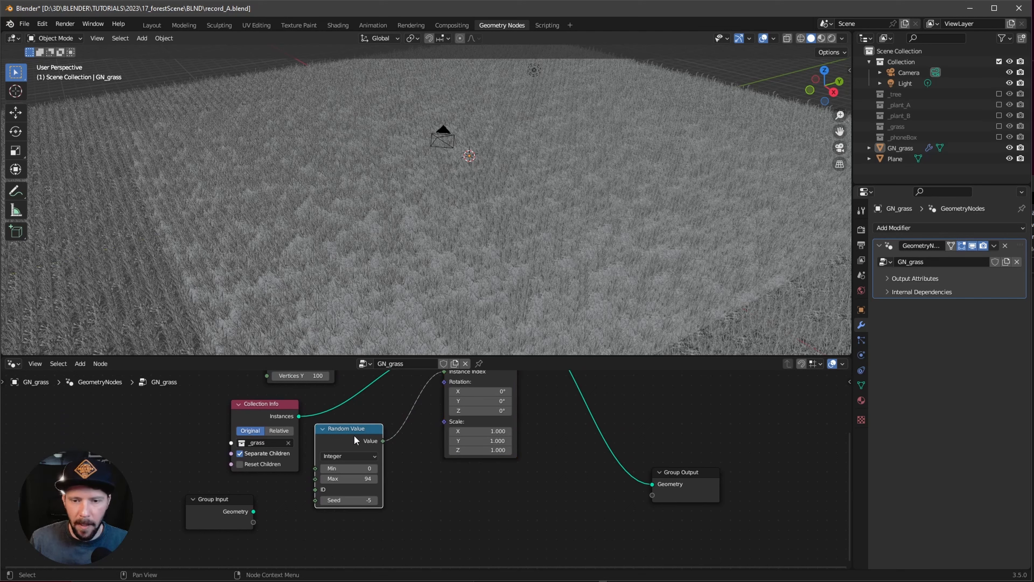
key("shift+d")
left_click(428, 506)
scroll(498, 524, "down", 3, "shift")
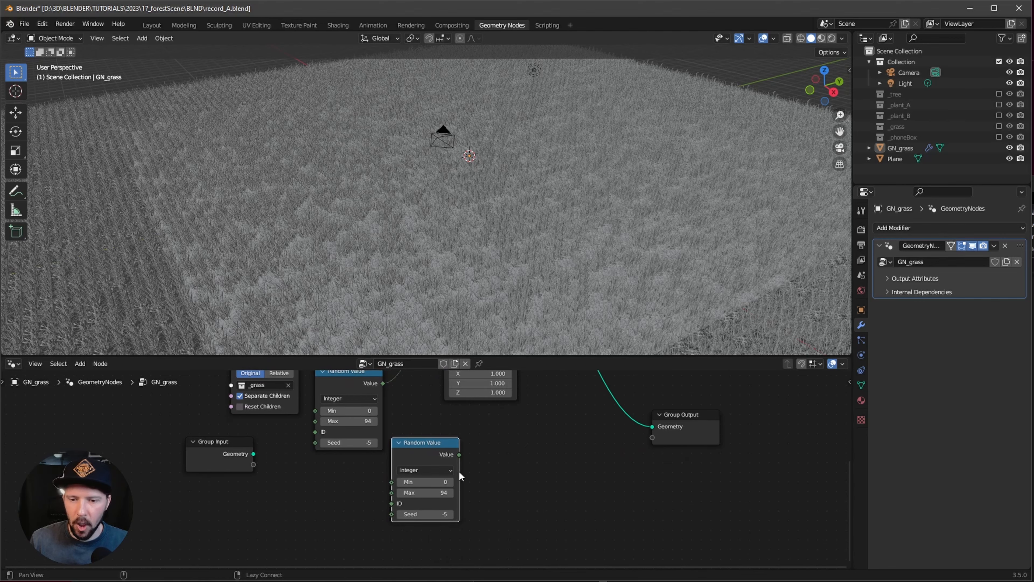
left_click(434, 472)
left_click(429, 480)
left_click_drag(424, 439, 362, 475)
middle_click_drag(362, 475, 374, 523)
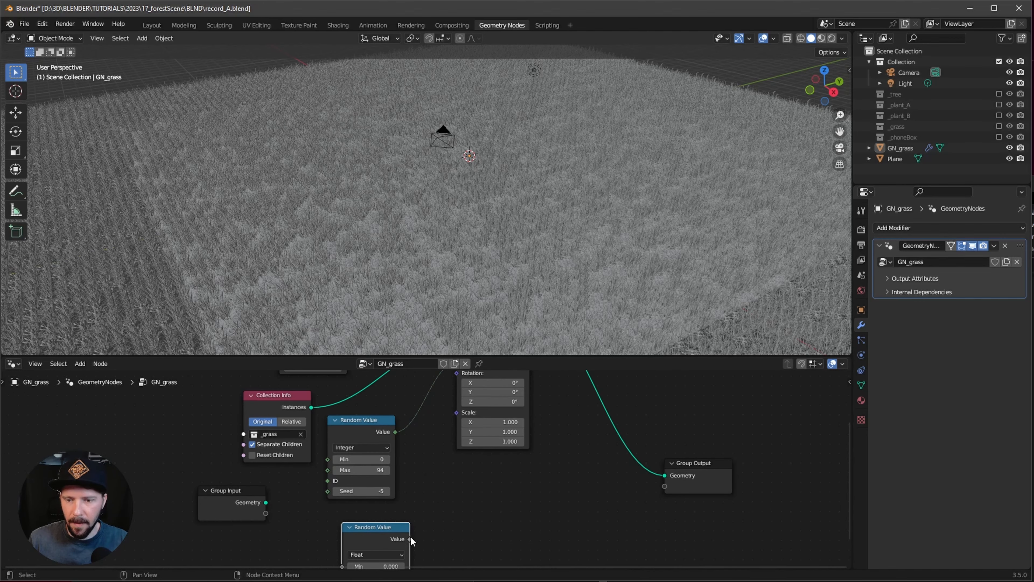
Connect the float Random Value node's value to the Scale input of Instance on Points and set its minimum to 0.3
left_click_drag(410, 538, 456, 412)
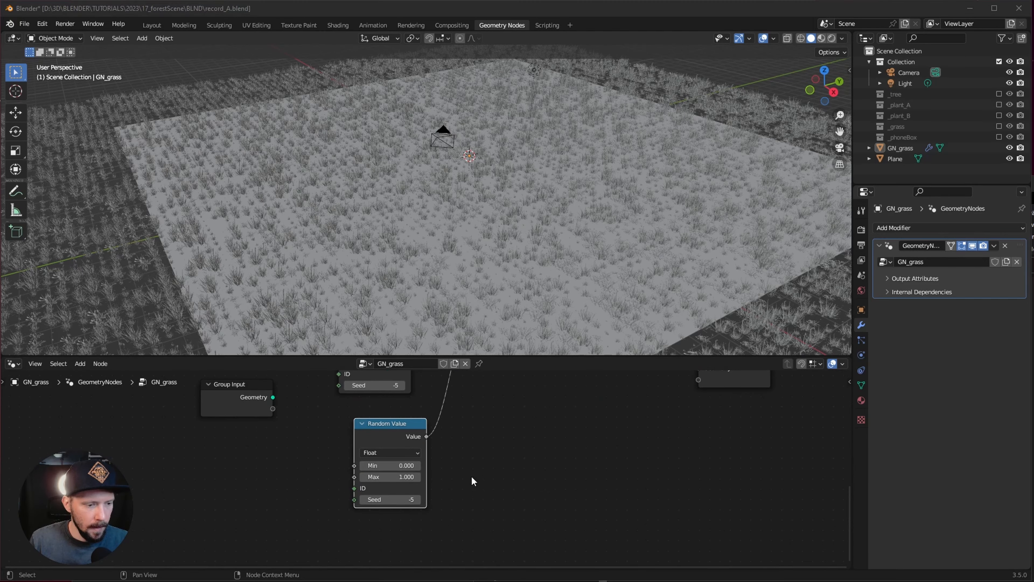
left_click(470, 468)
left_click_drag(469, 464, 499, 460, "ctrl+alt")
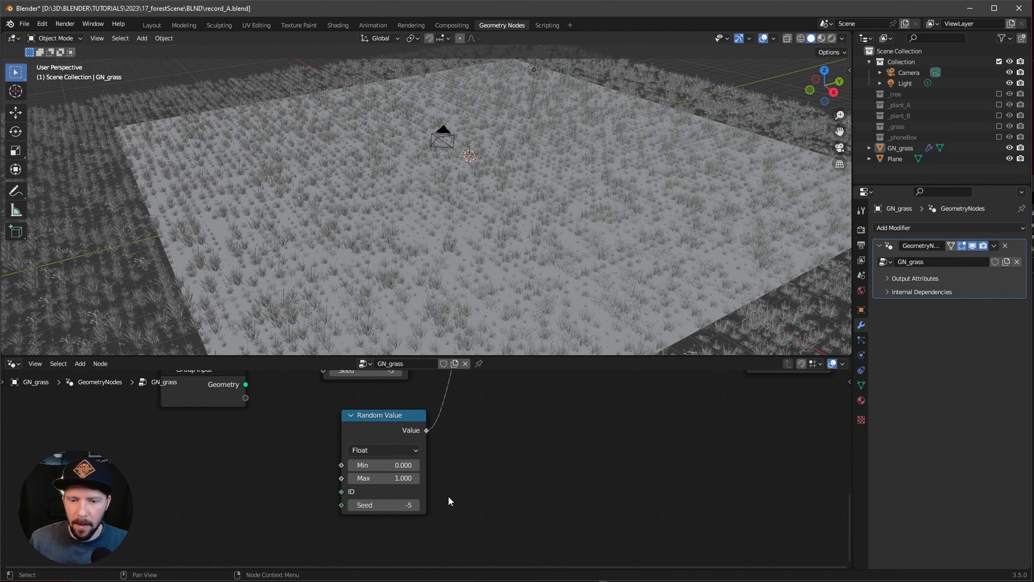
left_click_drag(459, 490, 533, 453, "alt")
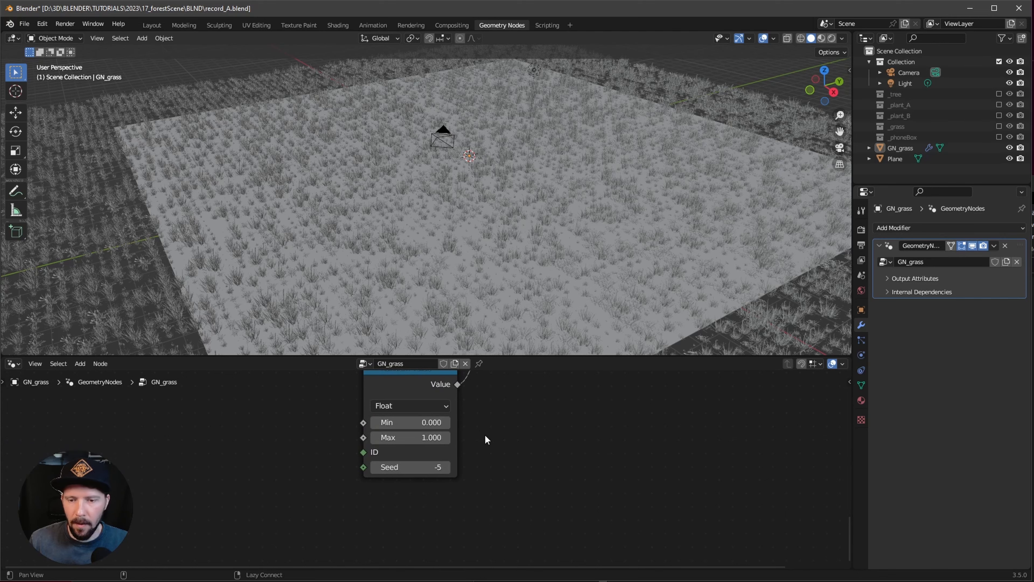
middle_click_drag(485, 437, 483, 472)
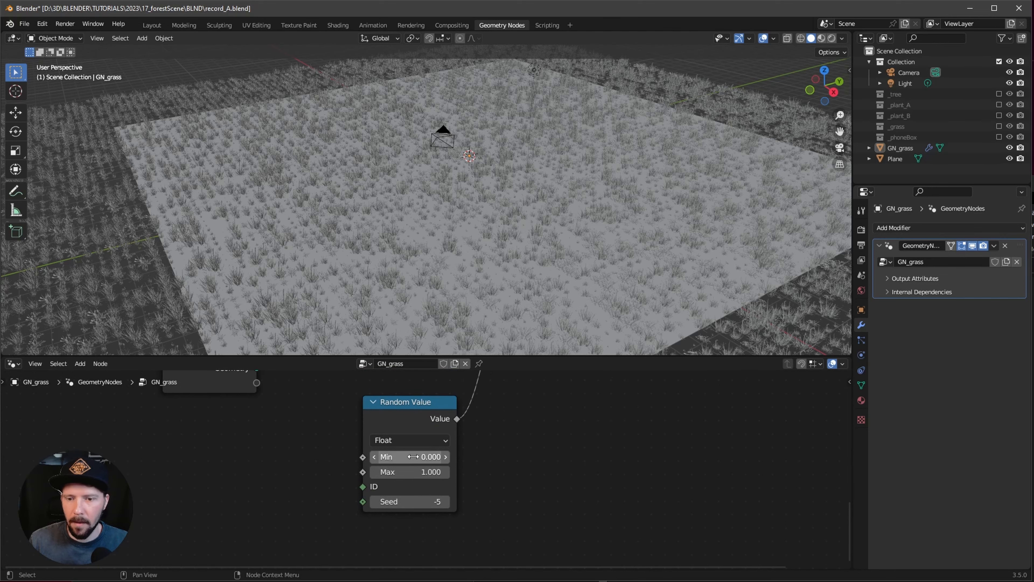
left_click(427, 457)
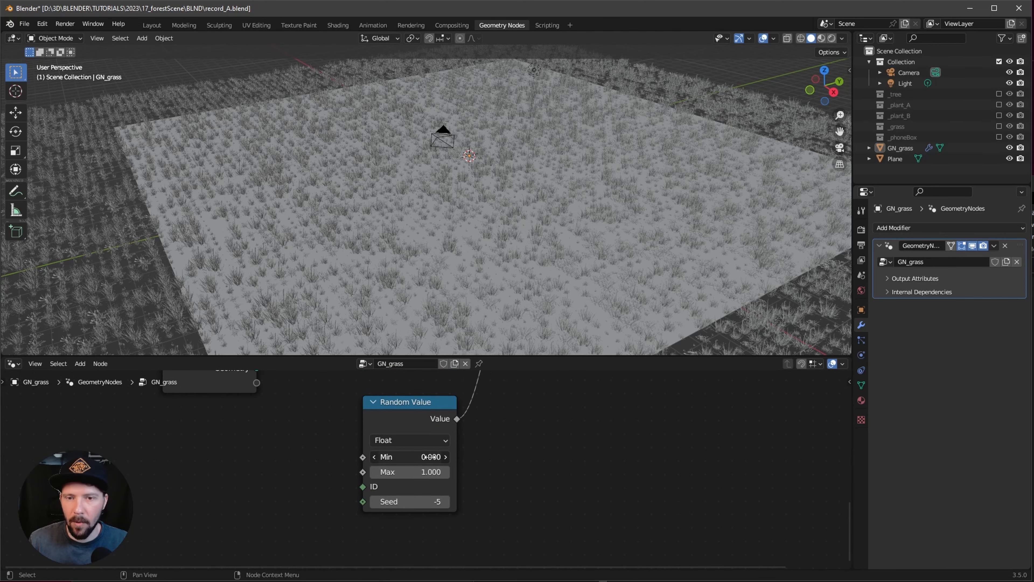
left_click_drag(428, 457, 430, 458)
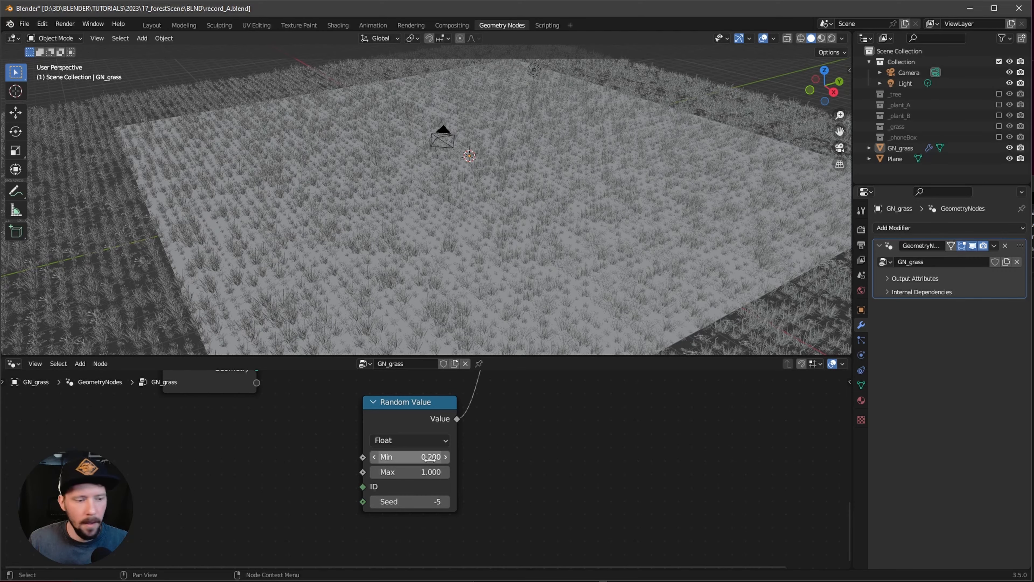
double_click(428, 457)
type("0.3")
key("Return")
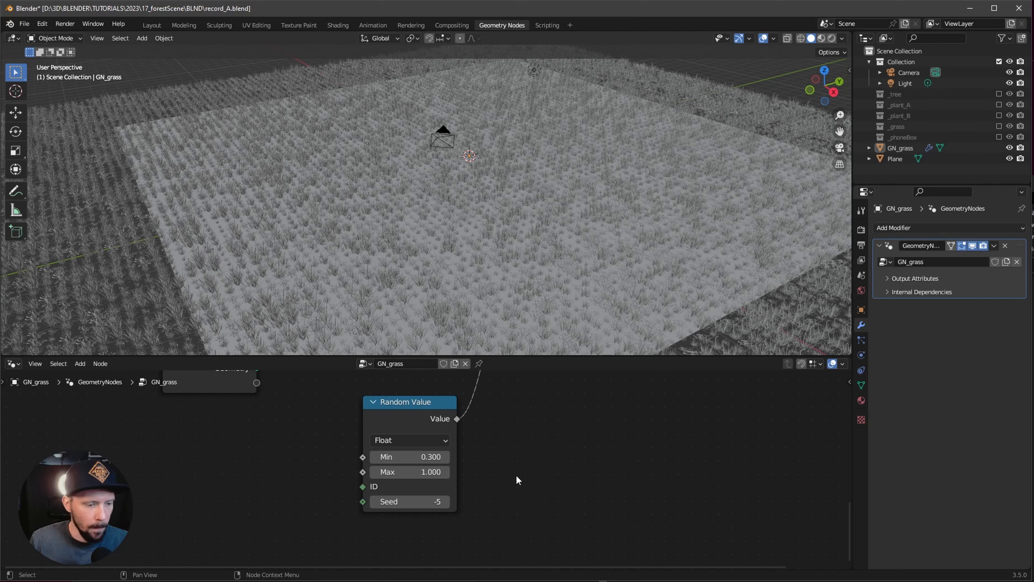
Duplicate the float Random Value node and place the copy beside the original
mouse_move(515, 475)
middle_mouse_down("ctrl")
mouse_move(527, 458)
mouse_move(579, 451)
mouse_move(514, 493)
middle_mouse_up("ctrl")
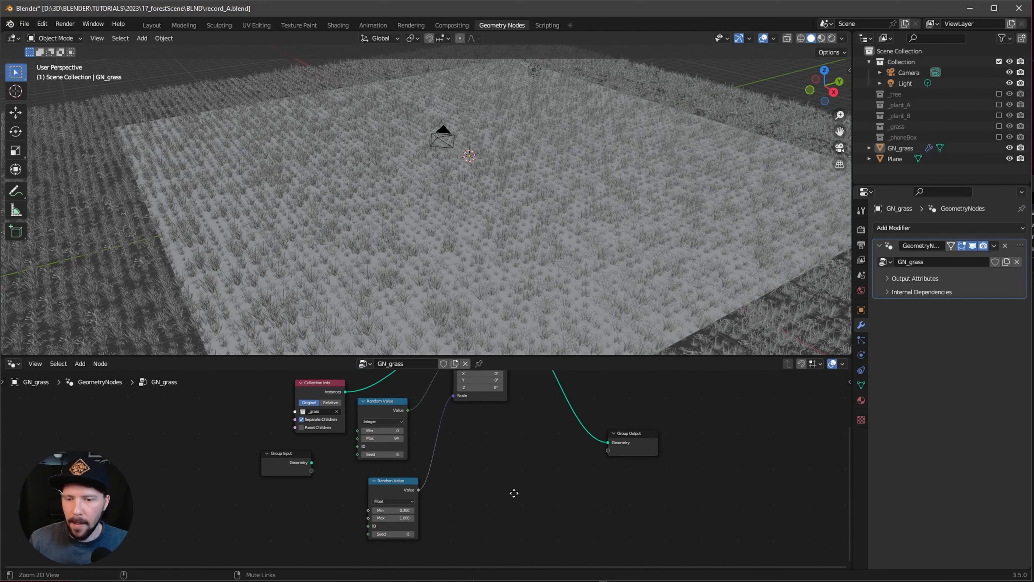
left_click(390, 482)
key("shift+d")
left_click(480, 490)
scroll(509, 489, "up", 3)
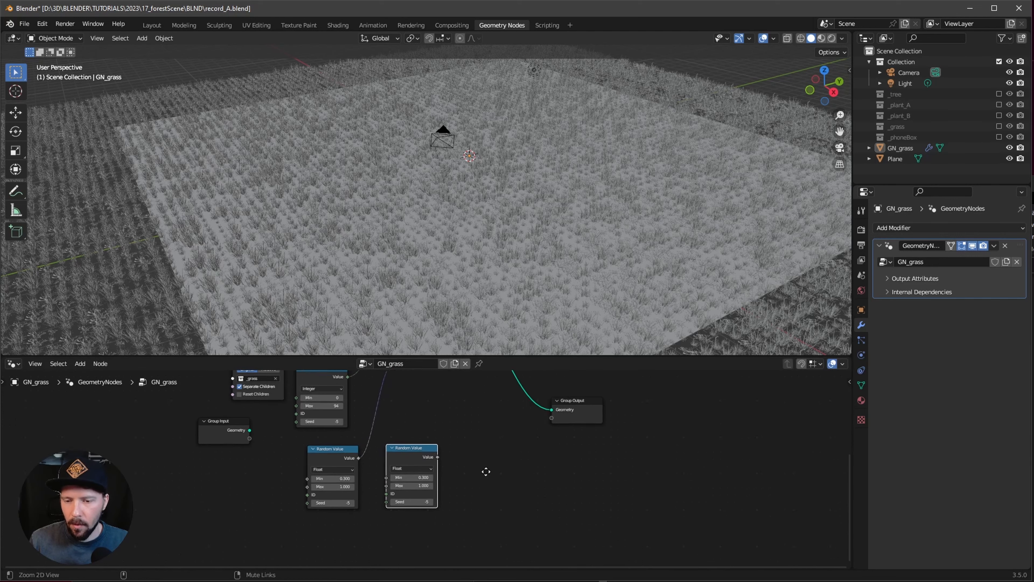
Change the copied Random Value node's type to Vector and connect its value to the Rotation input of Instance on Points
left_click(422, 469)
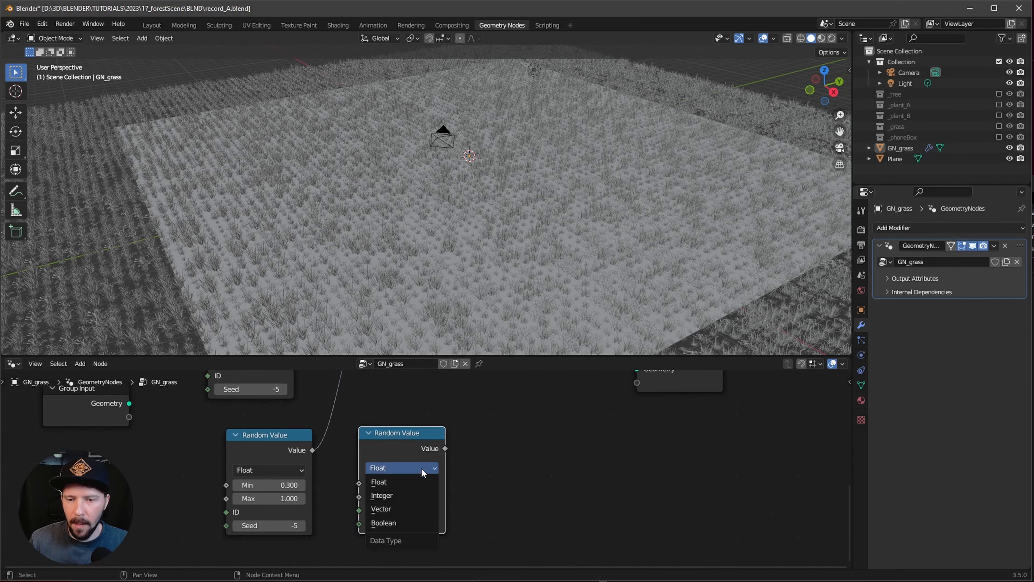
left_click(407, 509)
scroll(448, 495, "down", 5)
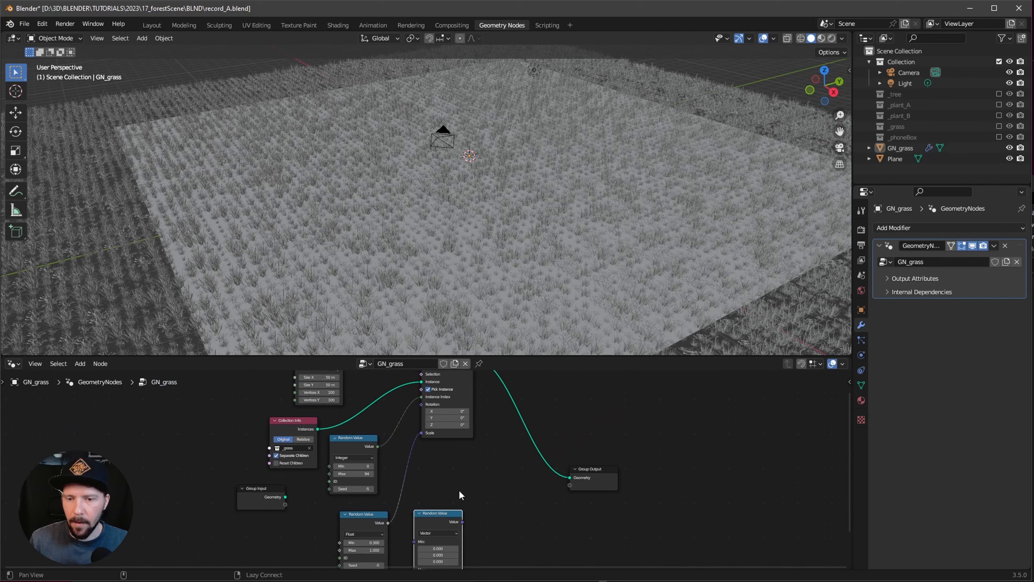
left_click_drag(463, 523, 420, 404)
scroll(420, 405, "up", 2)
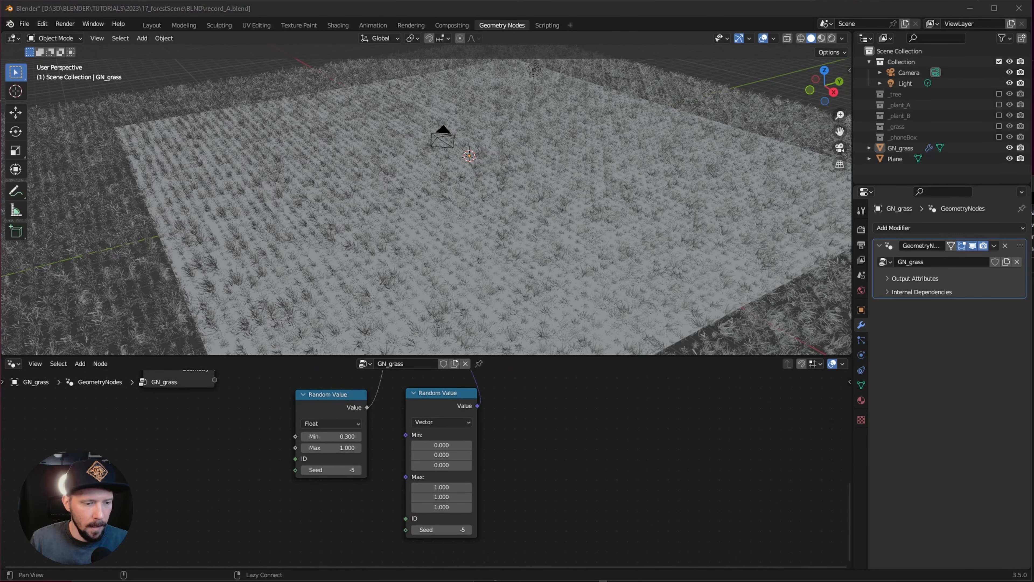
Set the vector Random Value node's minimum to -0.3, 0.1 and -4.9
left_click(456, 441)
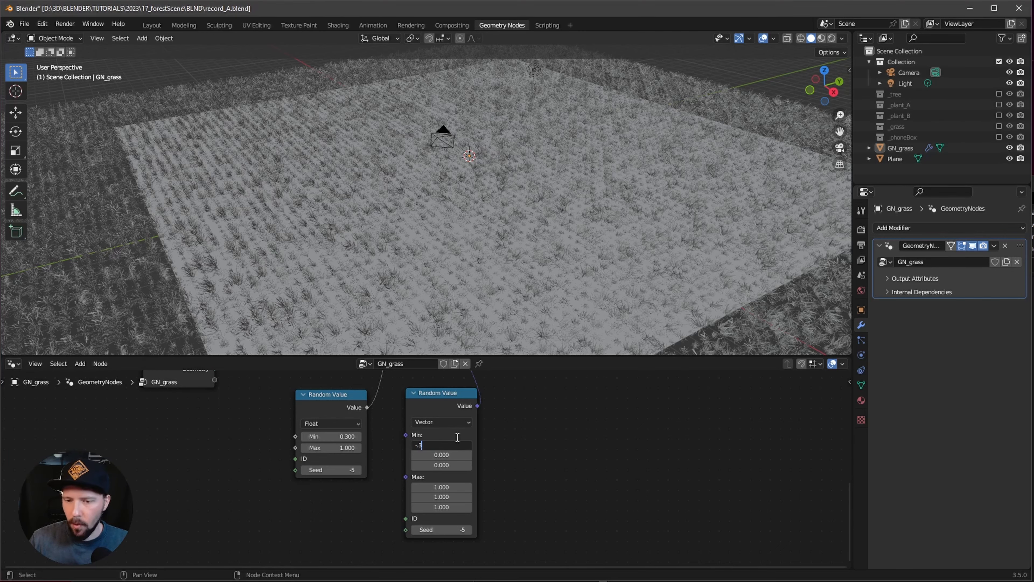
key("Tab")
type(".1")
key("Tab")
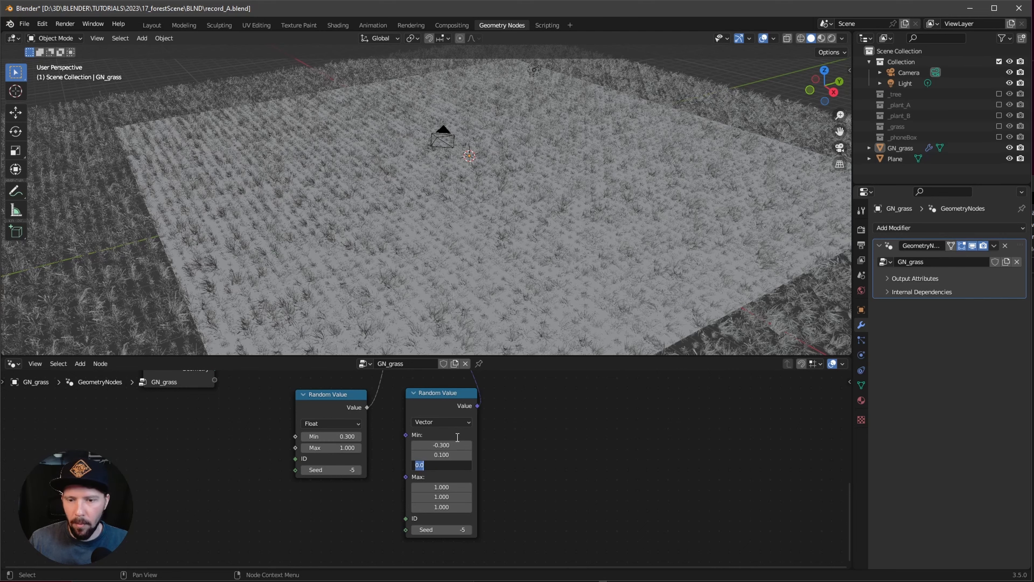
type("-4.9")
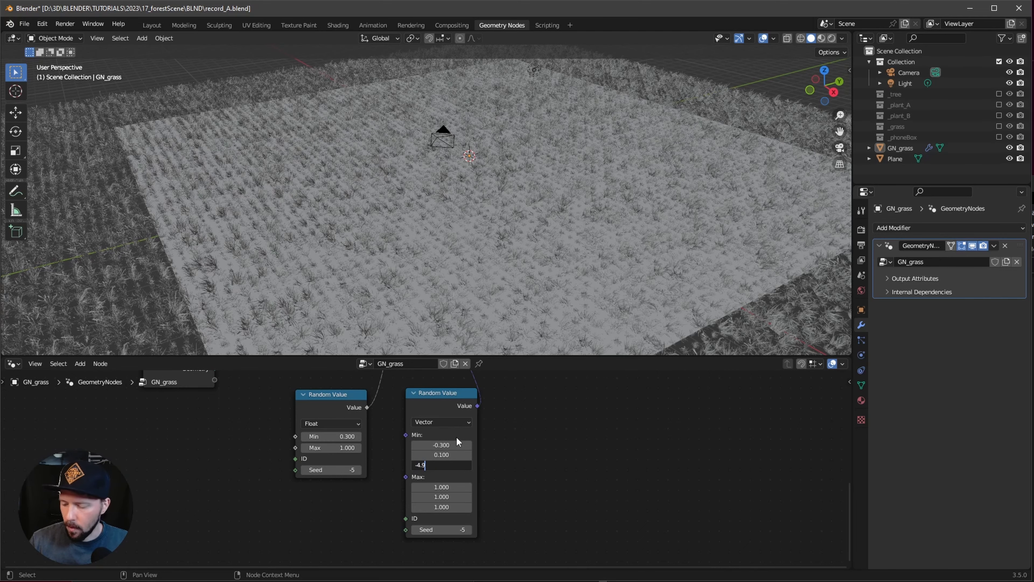
key("Return")
Set the vector Random Value node's maximum to 0.2, 0 and -0.3
left_click_drag(533, 522, 528, 473, "alt")
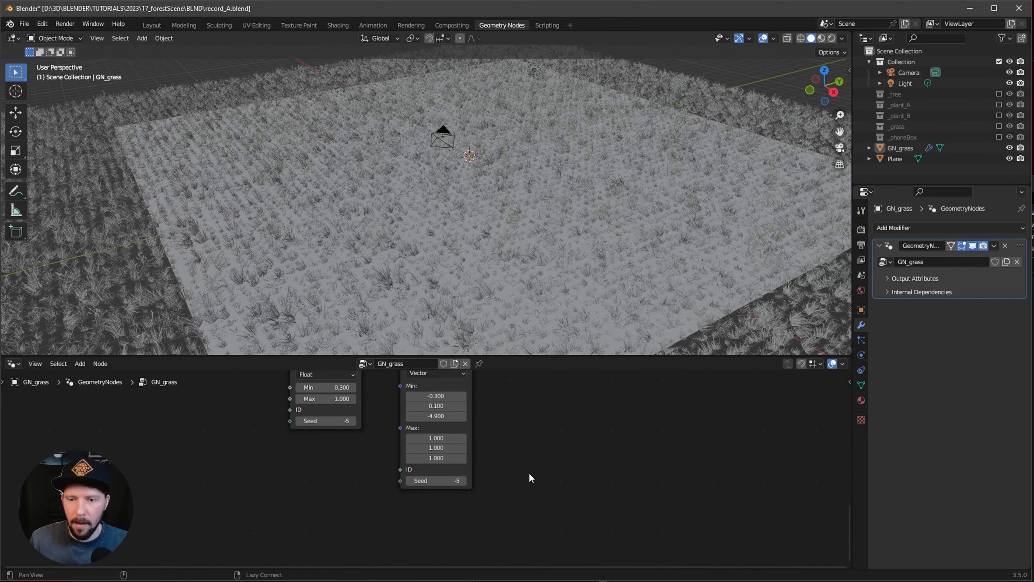
left_click(443, 437)
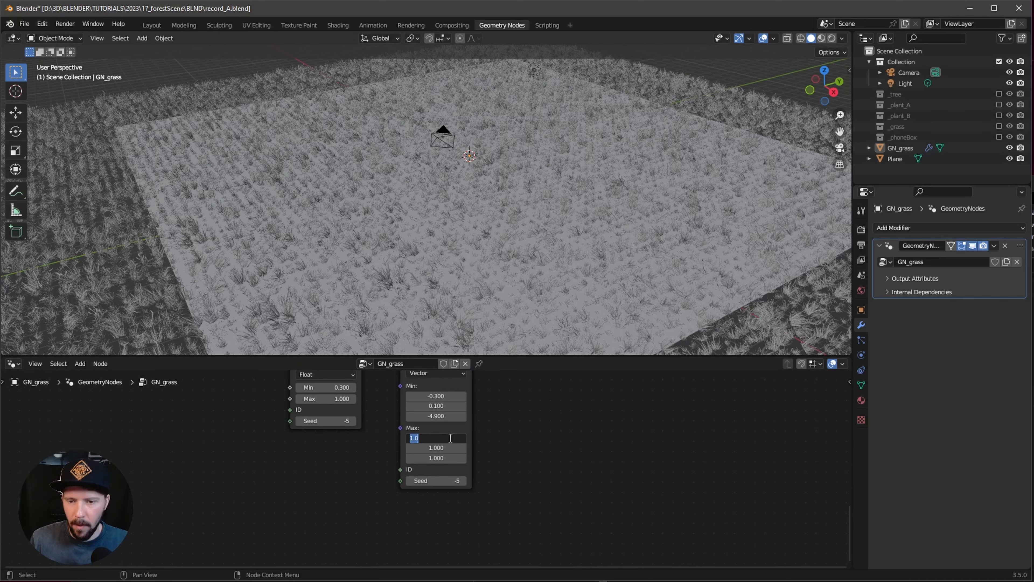
type("2")
key("Tab")
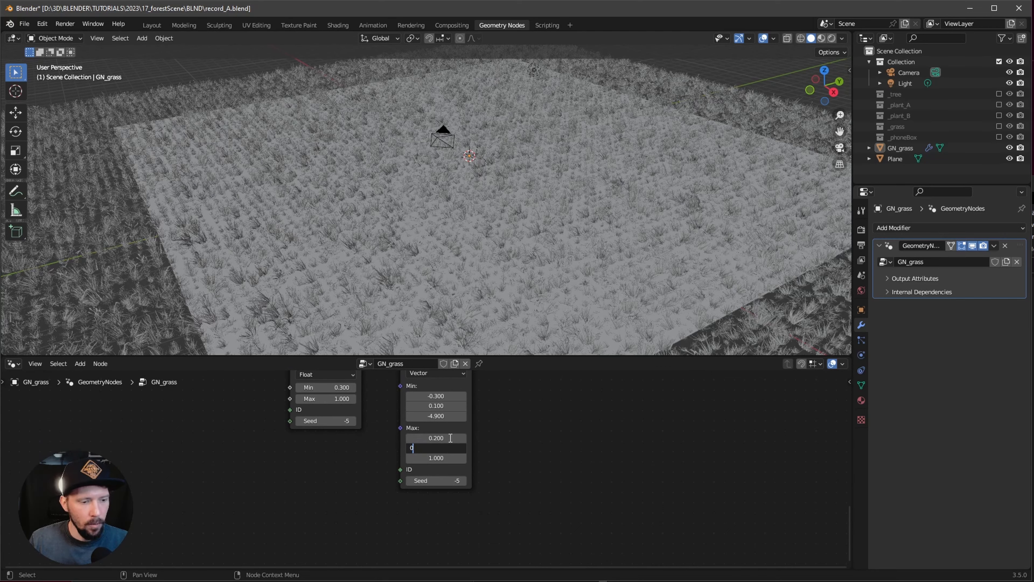
type("0")
key("Tab")
type("-0.3")
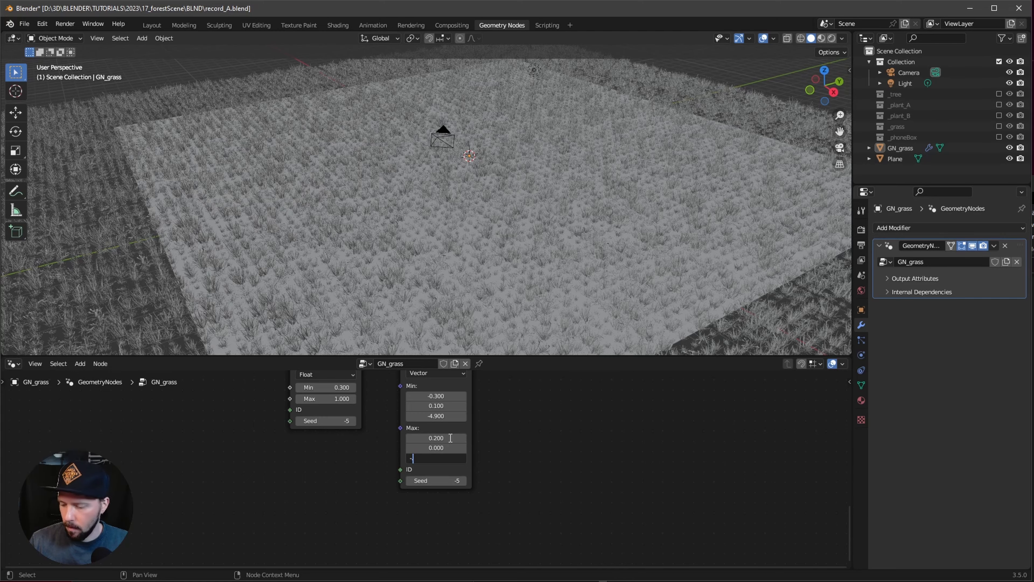
key("Return")
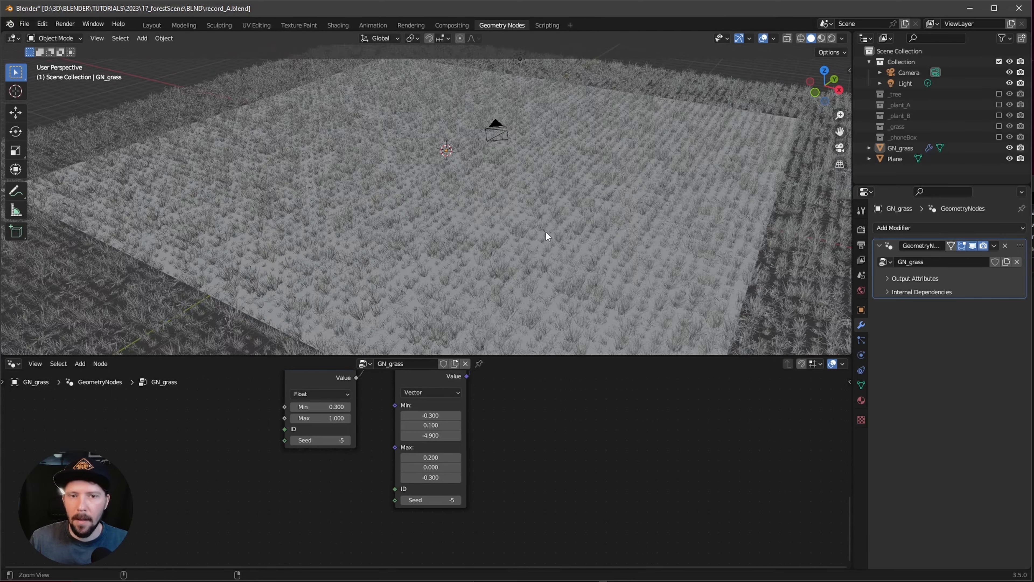
Add a Set Position node on the link between the Grid and Instance on Points nodes
scroll(547, 236, "down", 5)
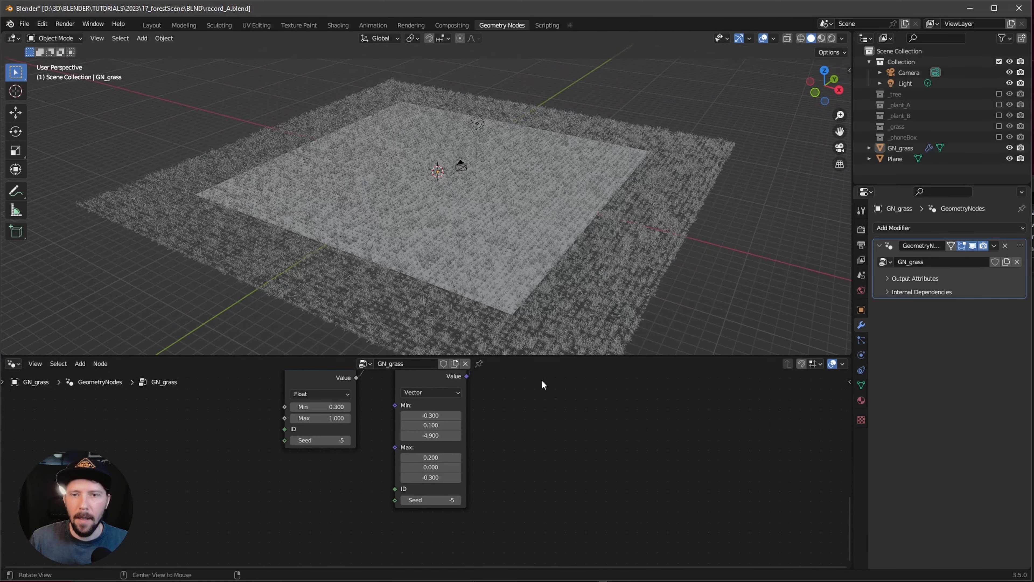
middle_click_drag(533, 418, 542, 517)
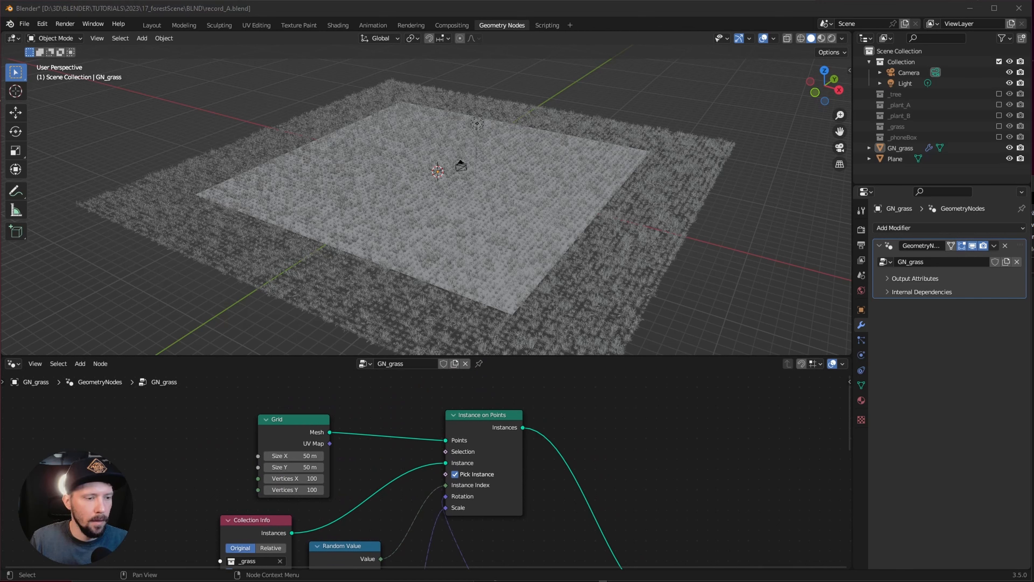
key("shift+a")
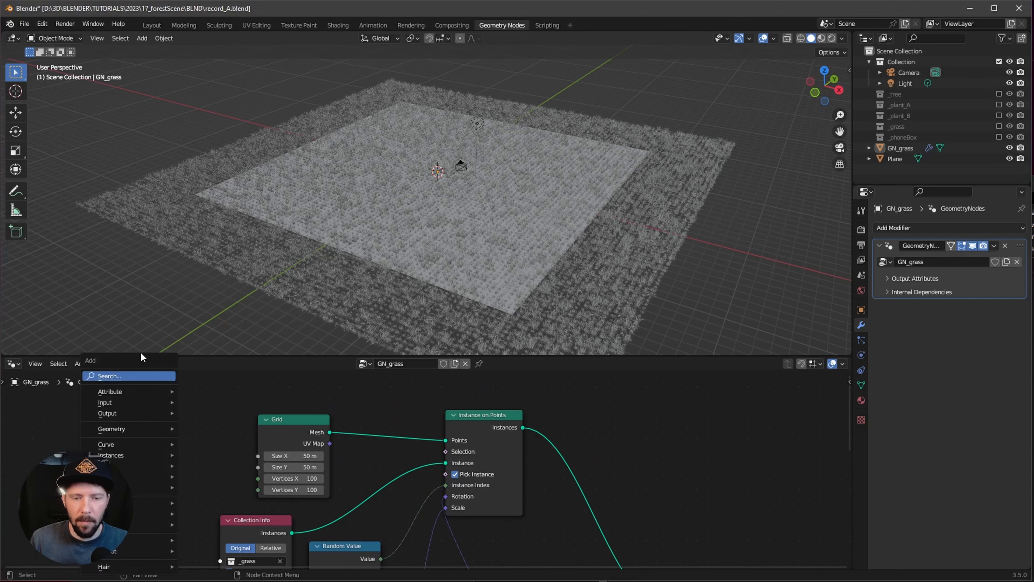
left_click(135, 375)
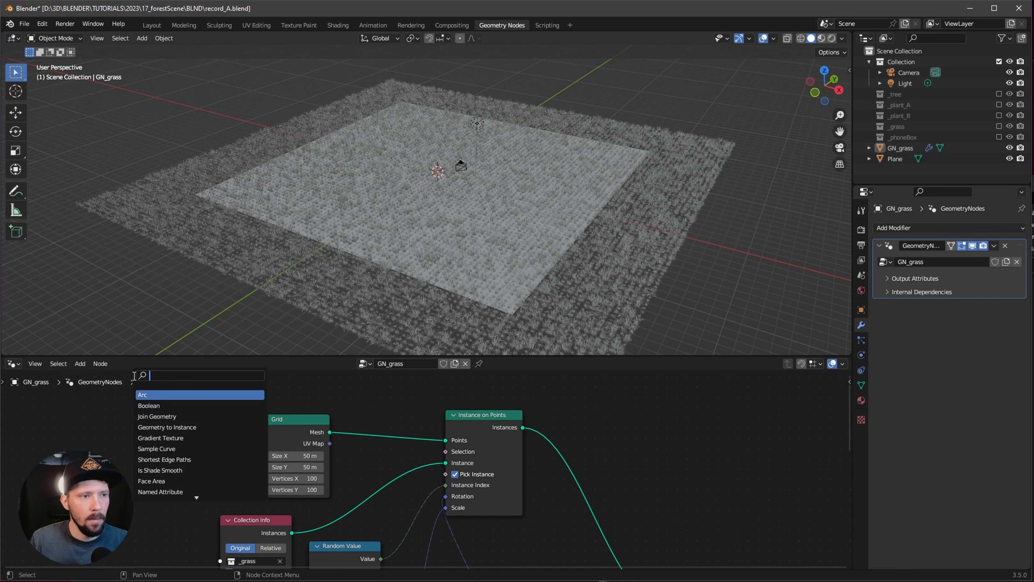
type("set po")
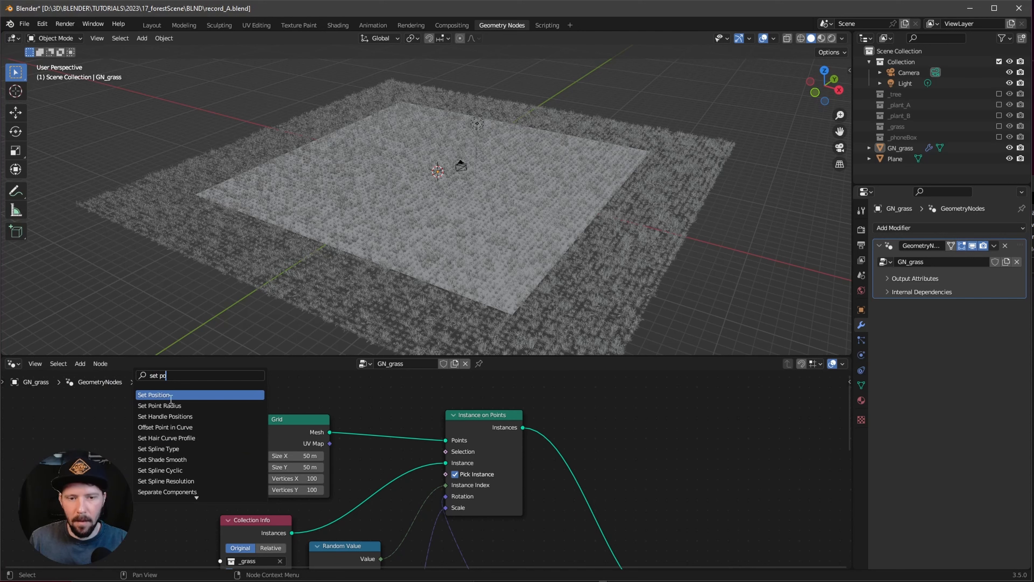
key("Return")
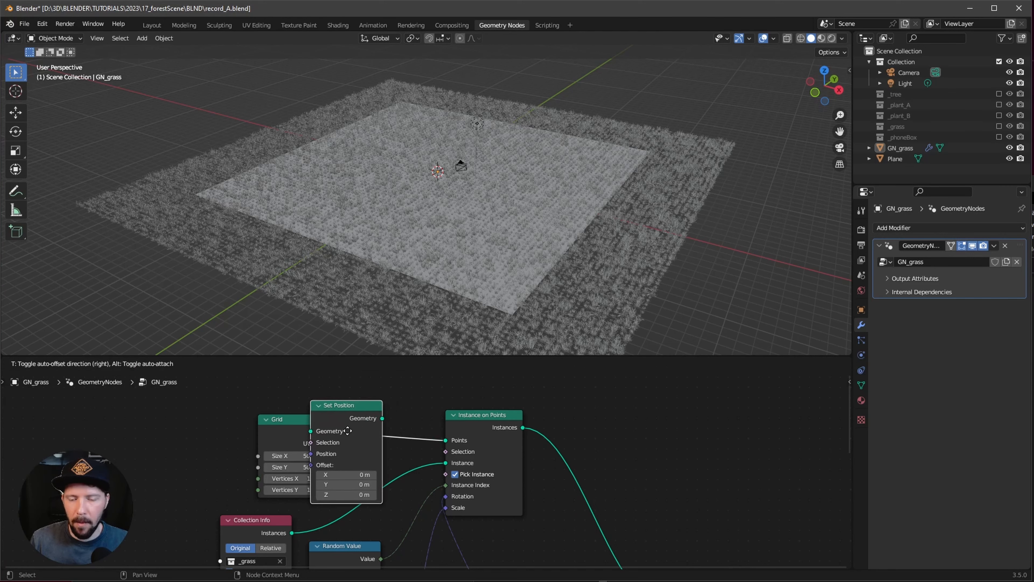
left_click(381, 425)
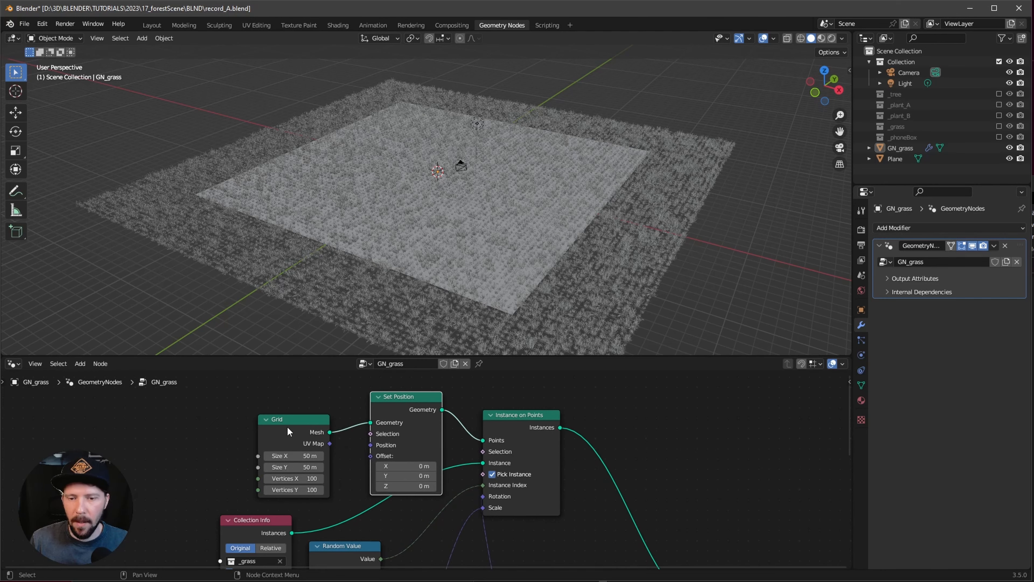
Space the Grid node away from Set Position, and move both nodes higher above Instance on Points
left_click_drag(278, 422, 221, 398)
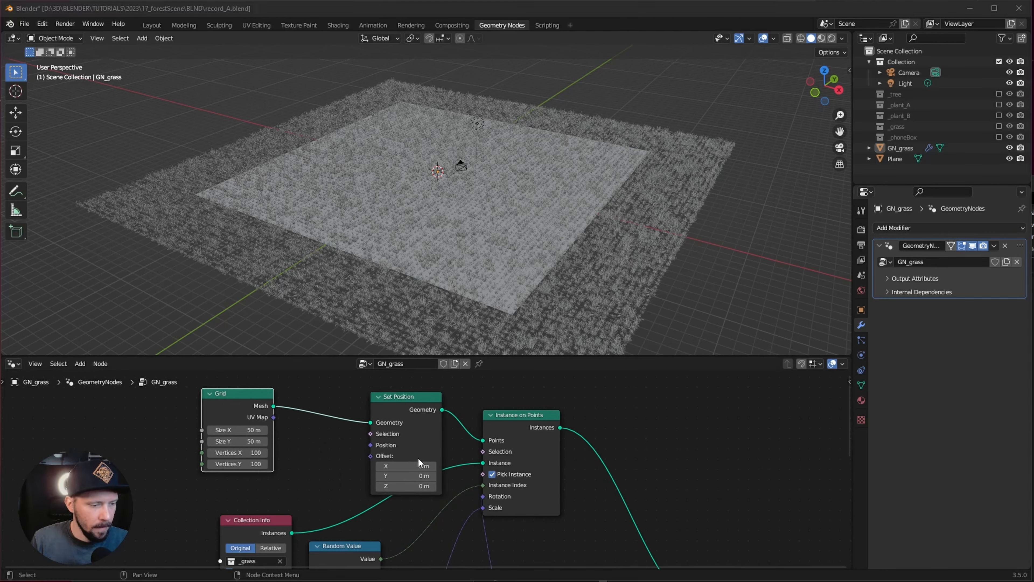
left_click_drag(258, 447, 265, 494, "alt")
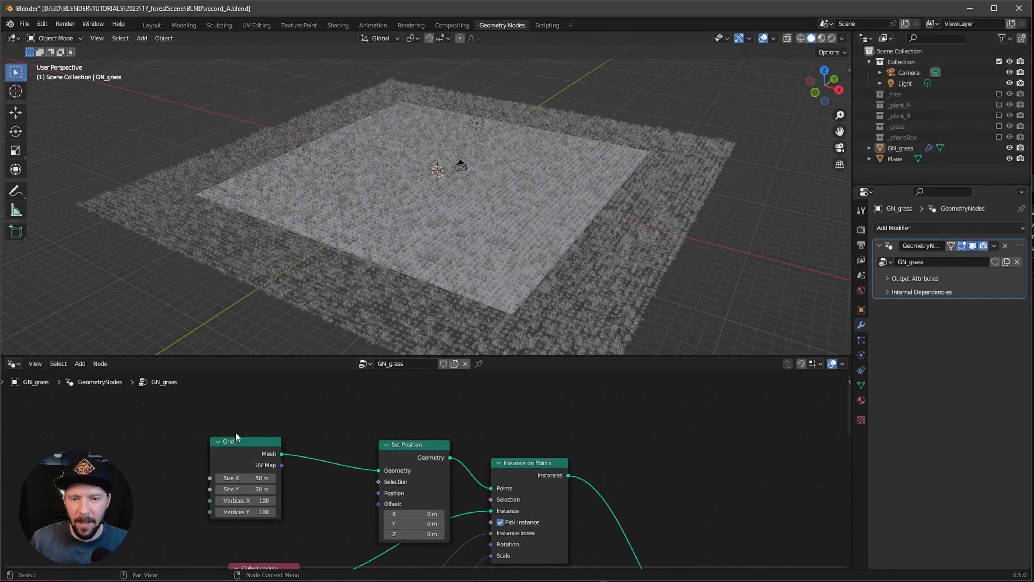
left_click_drag(208, 416, 373, 358)
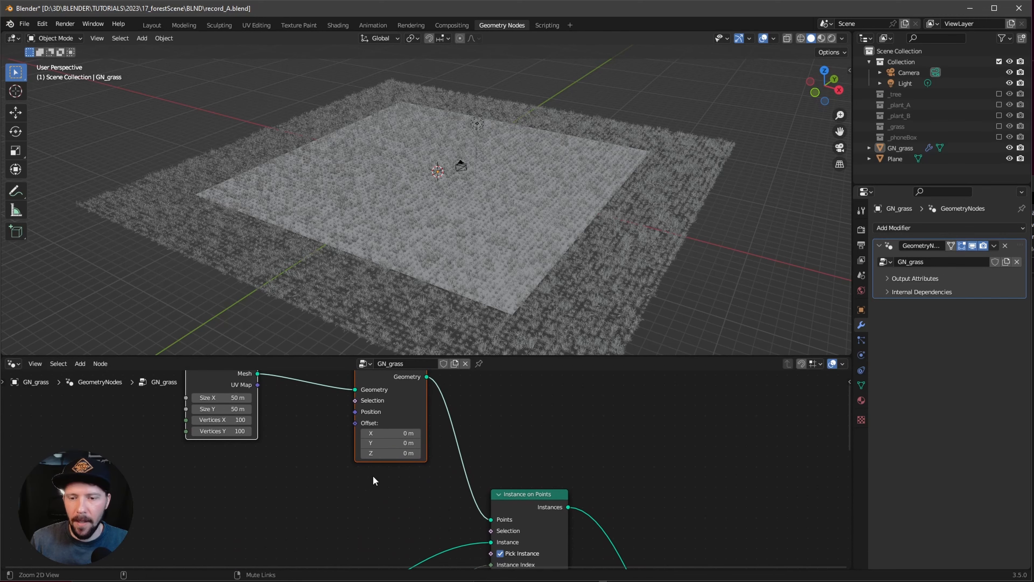
Add another Random Value node and place it below the Grid node
left_click_drag(373, 475, 307, 472, "ctrl+alt")
left_click_drag(307, 471, 362, 455, "ctrl+alt")
left_click_drag(276, 461, 316, 500, "alt")
key("shift+a")
left_click(219, 377)
type("rand")
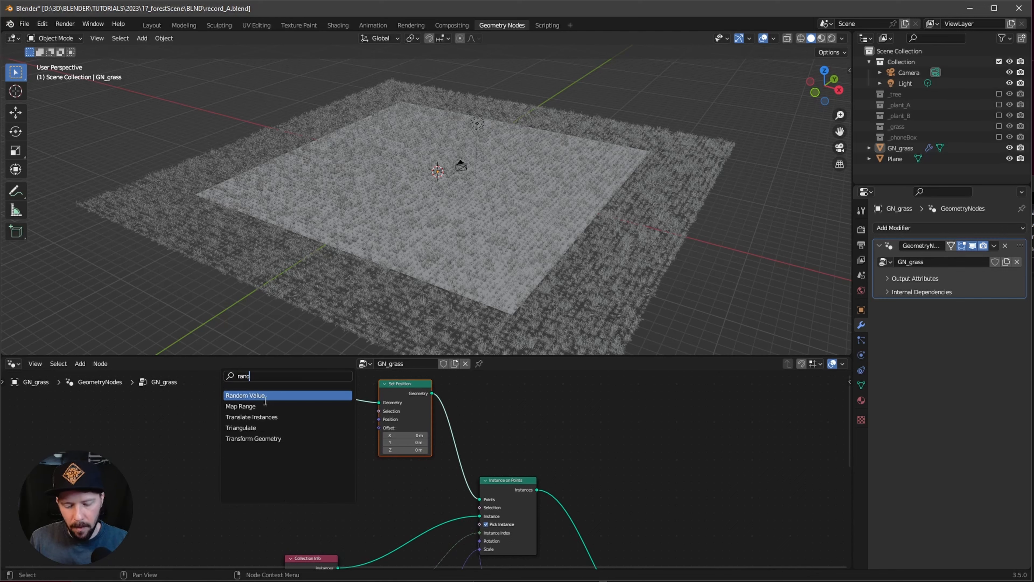
key("Return")
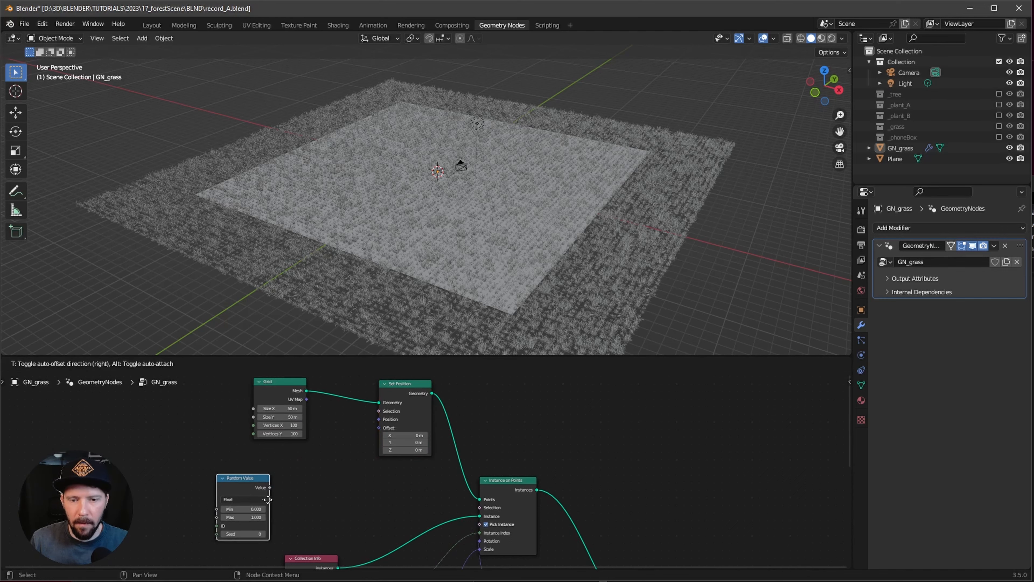
left_click(276, 475)
Change the new Random Value node's type to Vector and connect its value to the Offset input of Set Position
scroll(307, 494, "up", 3)
left_click_drag(246, 494, 286, 432, "alt")
left_click(205, 475)
left_click(203, 512)
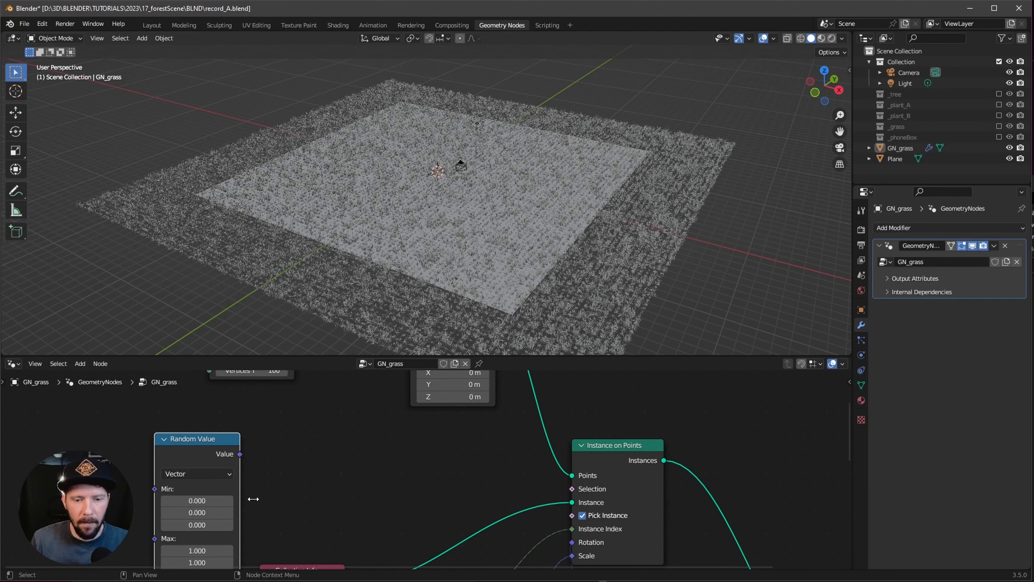
middle_click_drag(325, 421, 311, 478)
left_click_drag(225, 511, 395, 418)
middle_click_drag(279, 550, 335, 454)
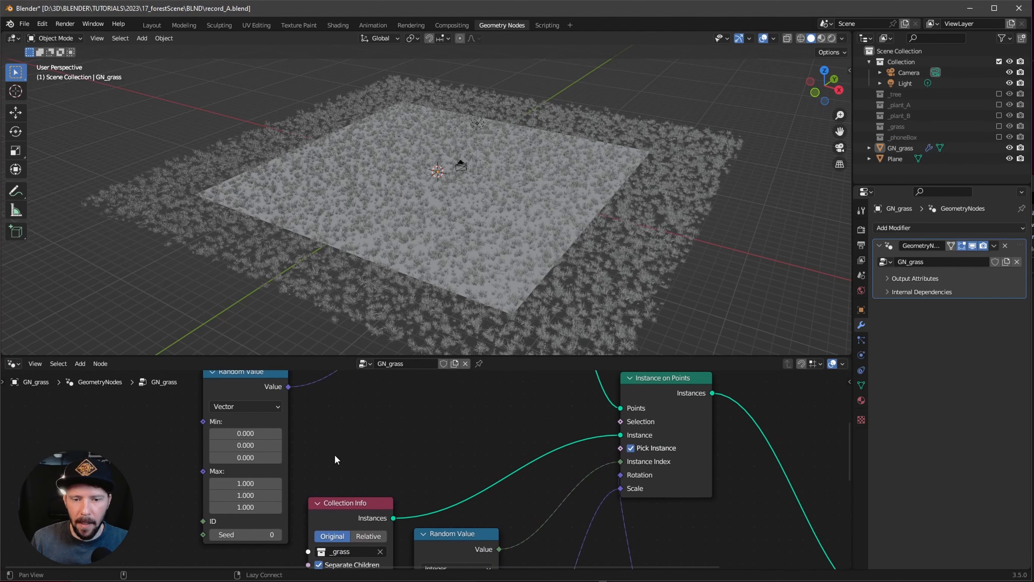
Set the minimum of the vector Random Value node to 1 in X, 0.8 in Y and 0 in Z
type("1")
key("Tab")
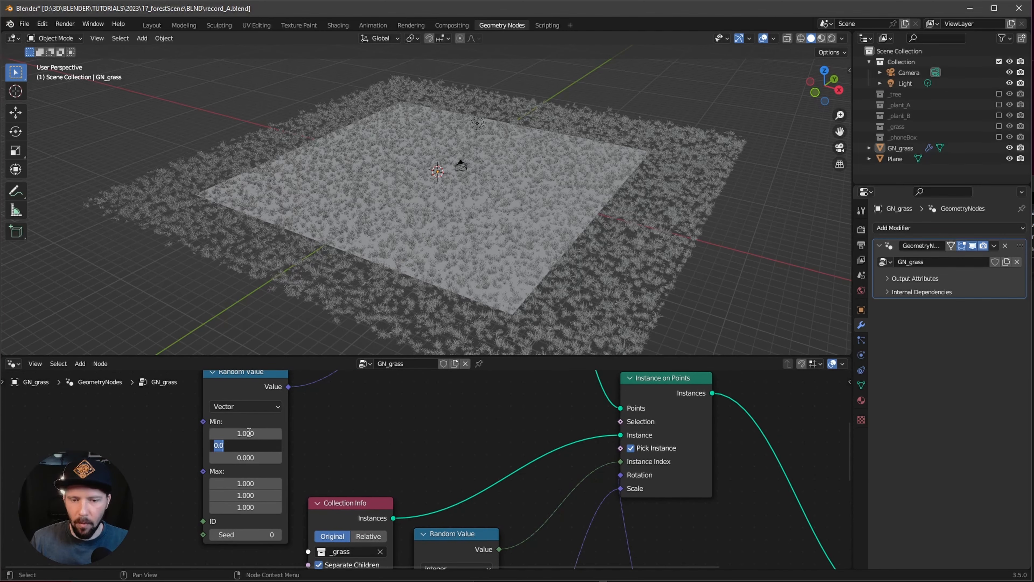
type(".8")
key("Tab")
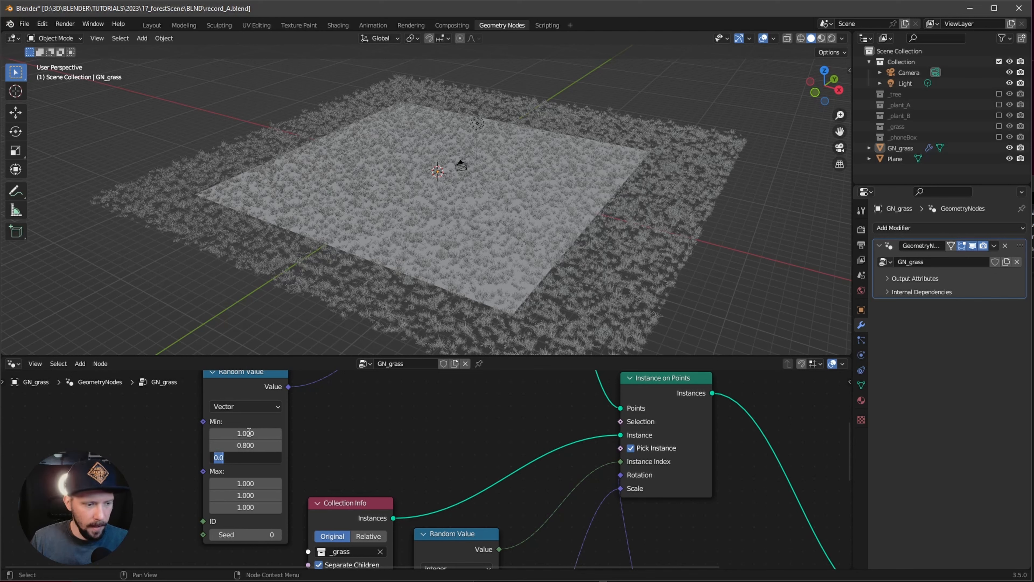
type("0")
key("Tab")
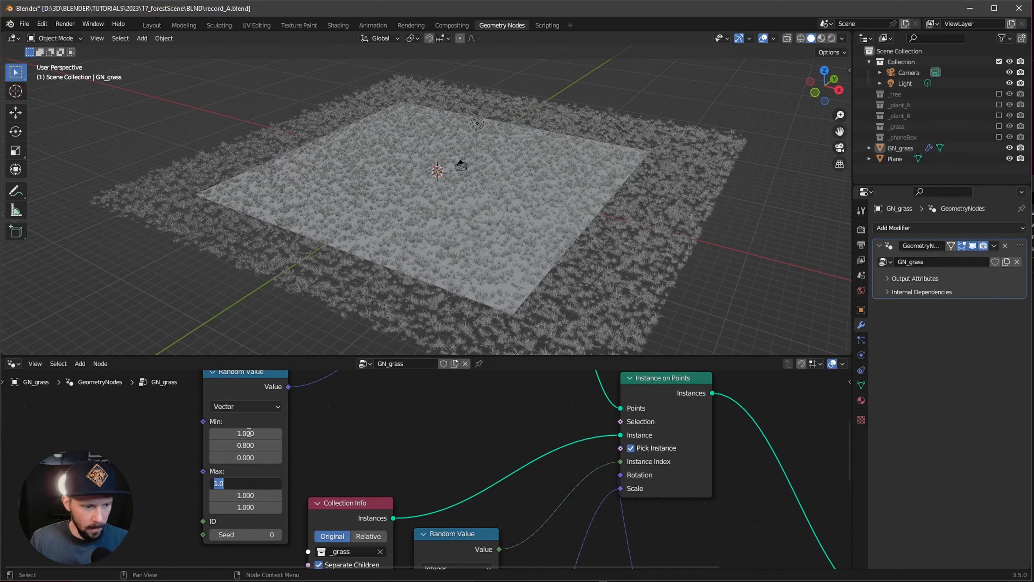
Set the maximum of the vector Random Value node to -0.6 in X and 0 in Z
type("-.6")
key("Tab")
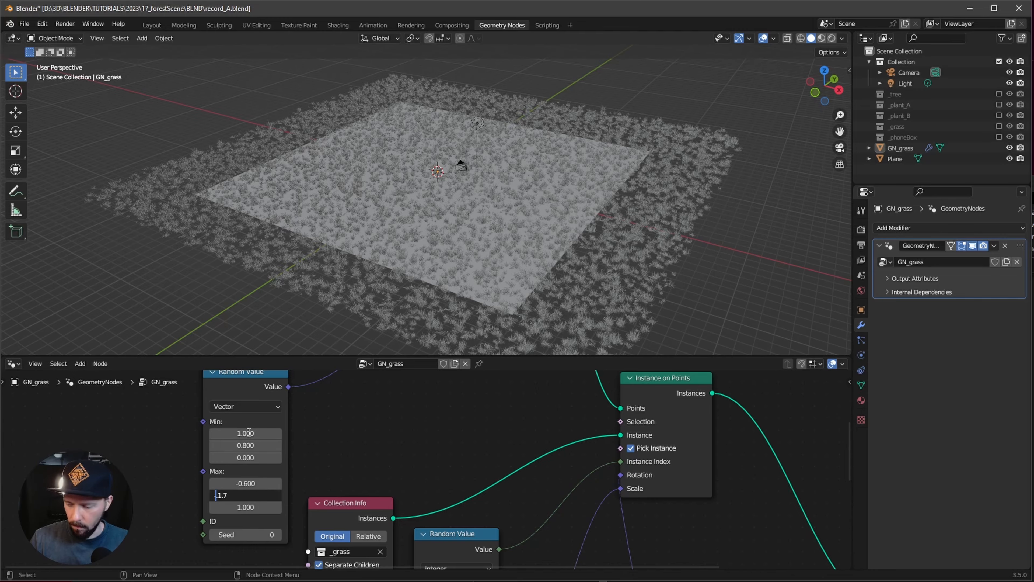
key("Tab")
type("0")
key("Return")
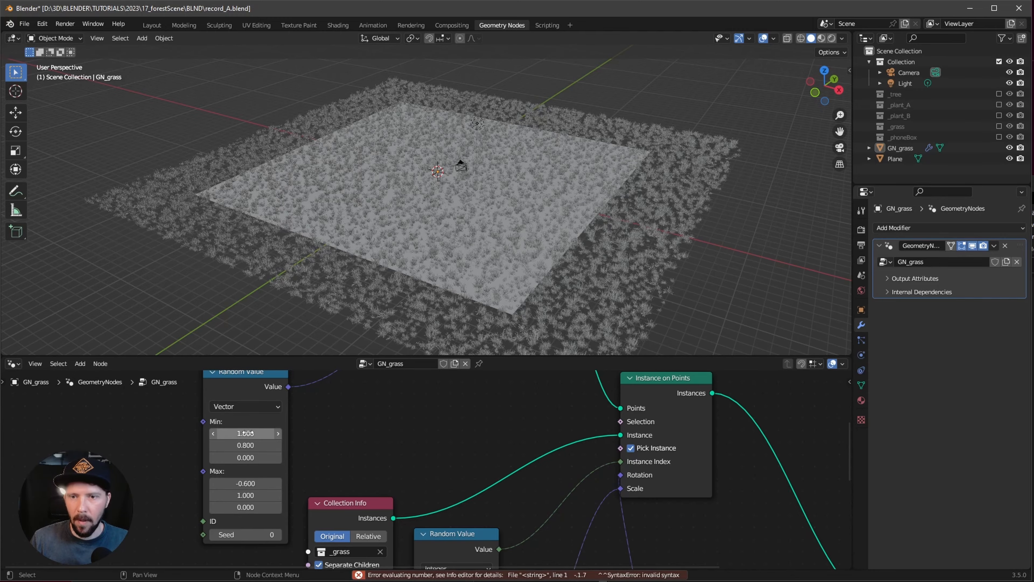
middle_click_drag(537, 228, 522, 250)
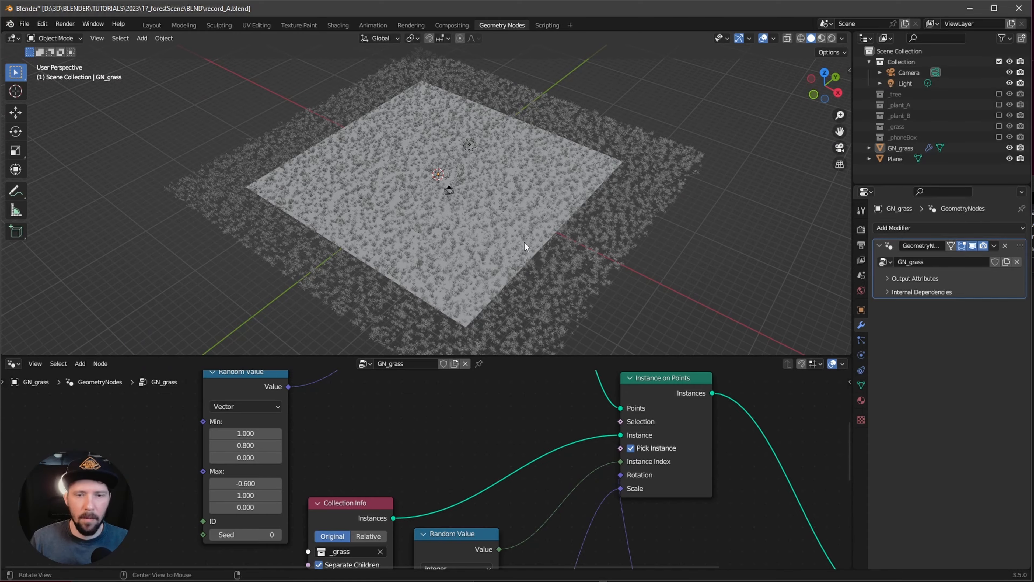
scroll(525, 243, "up", 5)
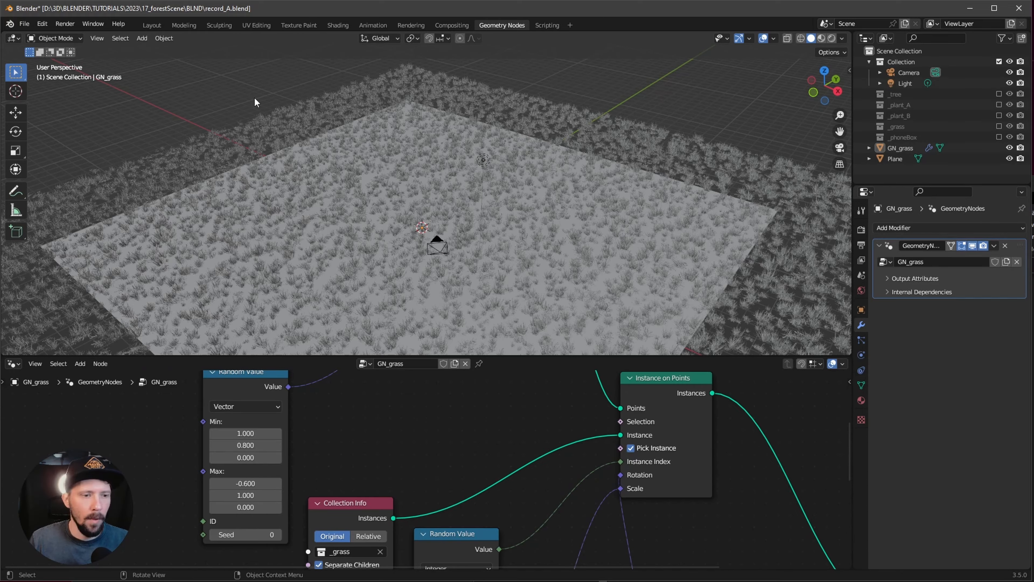
Select the ground plane from the Layout workspace and switch to the Shading workspace
left_click(152, 26)
middle_click_drag(480, 294, 507, 290)
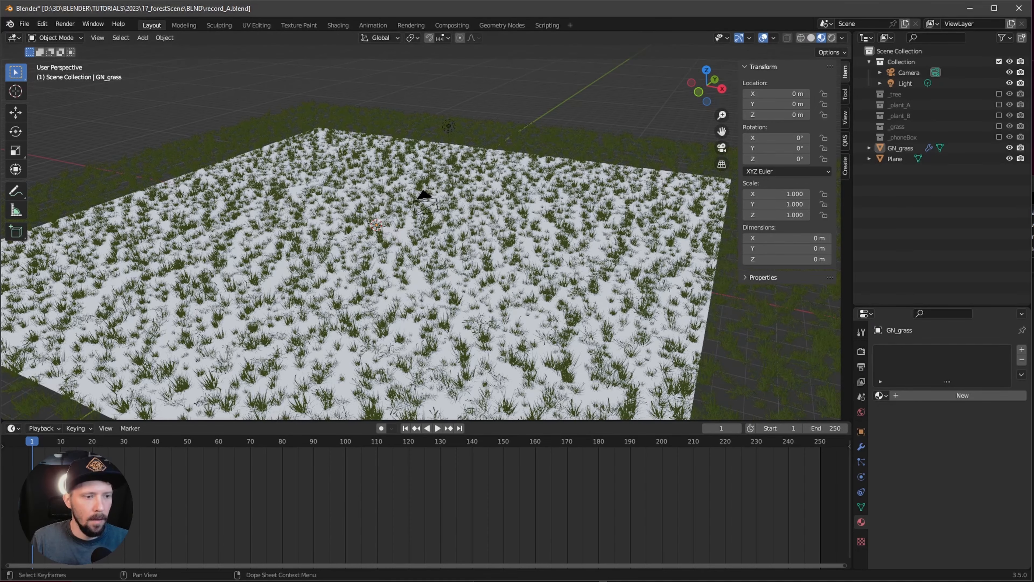
left_click(892, 159)
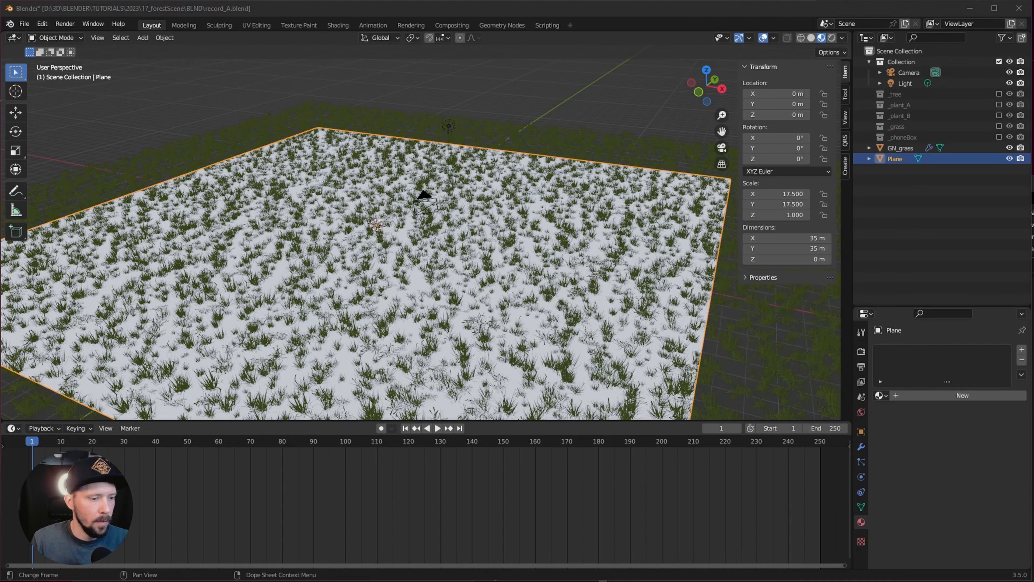
left_click(337, 24)
scroll(498, 282, "down", 3)
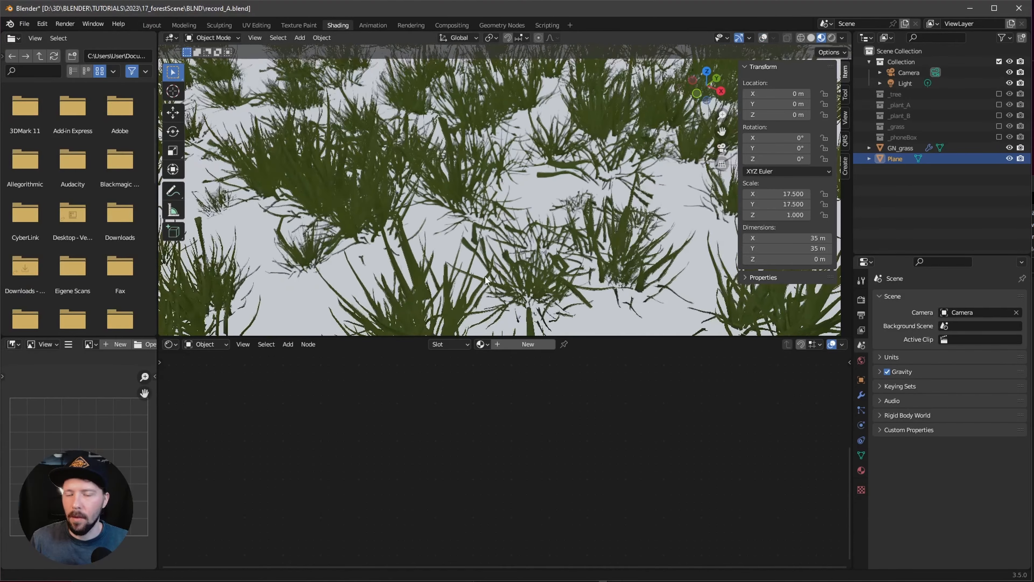
scroll(498, 281, "up", 2)
scroll(498, 281, "down", 6)
Create a new material for the ground plane and name it M_floor
left_click(518, 344)
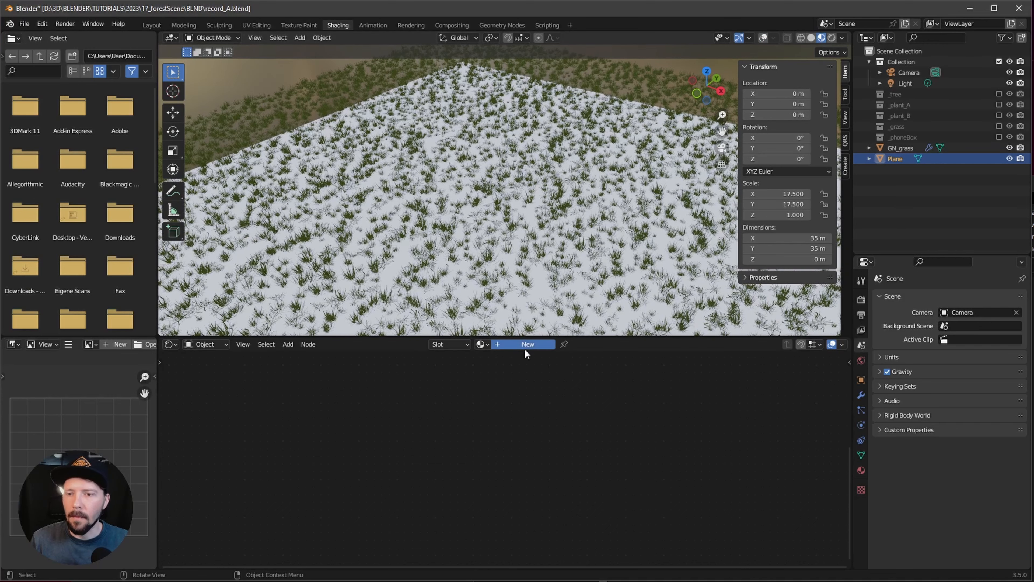
left_click(518, 344)
type("M_")
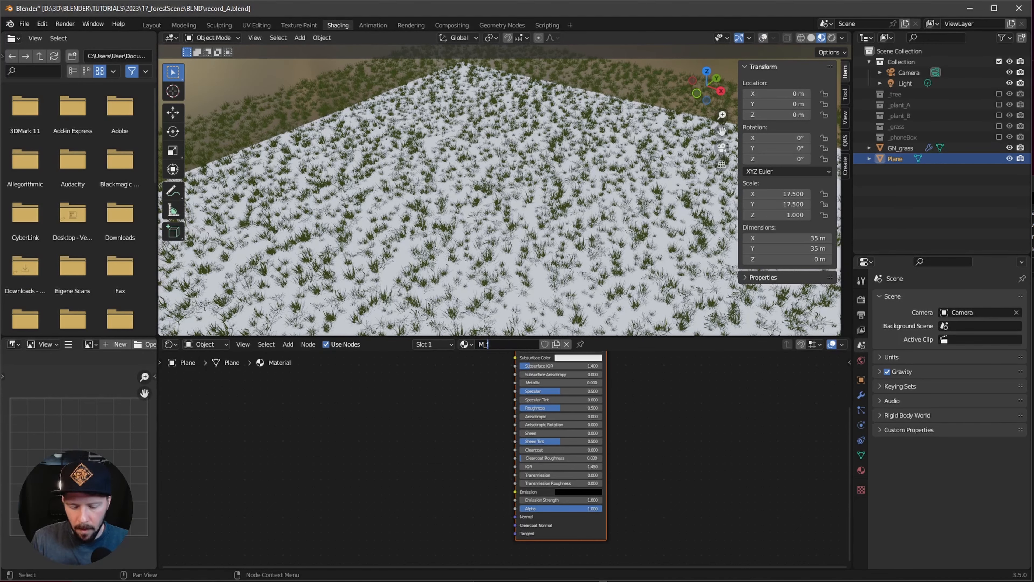
type("floor")
key("Return")
Set the base color of the M_floor Principled BSDF to hex 333916
key("Home")
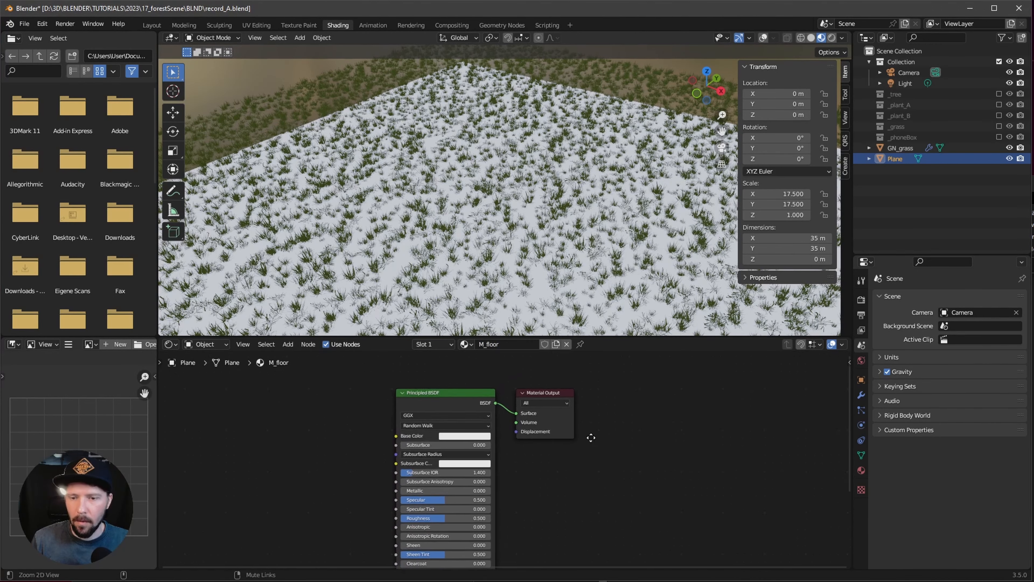
left_click(456, 436)
left_click(500, 382)
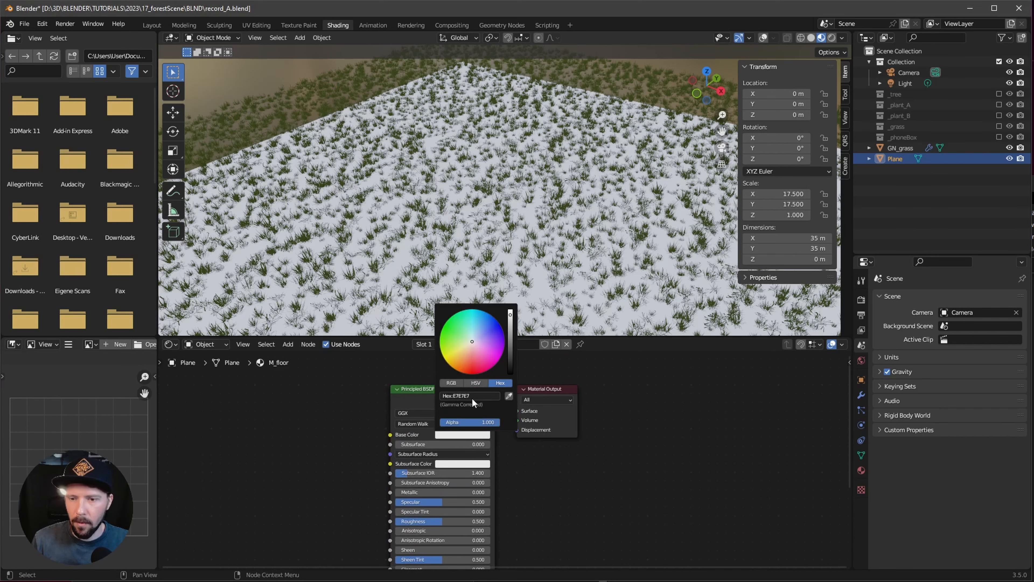
left_click(472, 396)
type("333916")
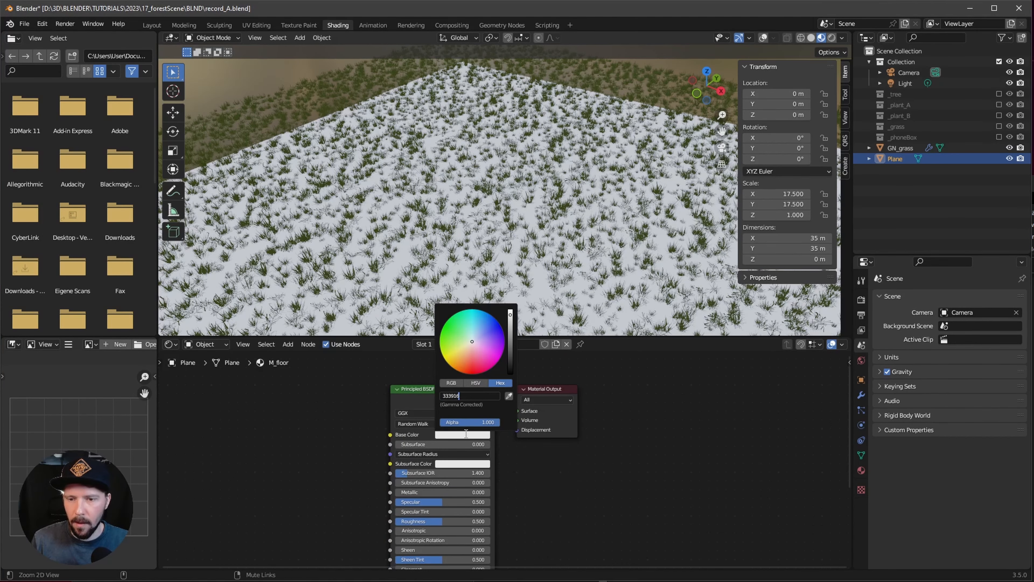
key("Return")
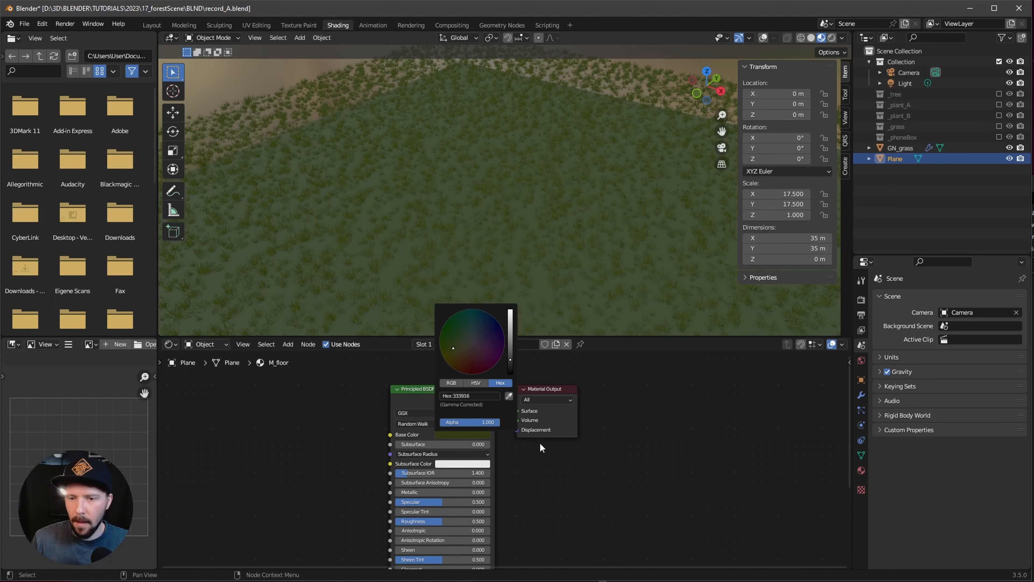
Raise the M_floor material's roughness to about 0.9 and lower its specular to 0
left_click_drag(444, 522, 486, 524)
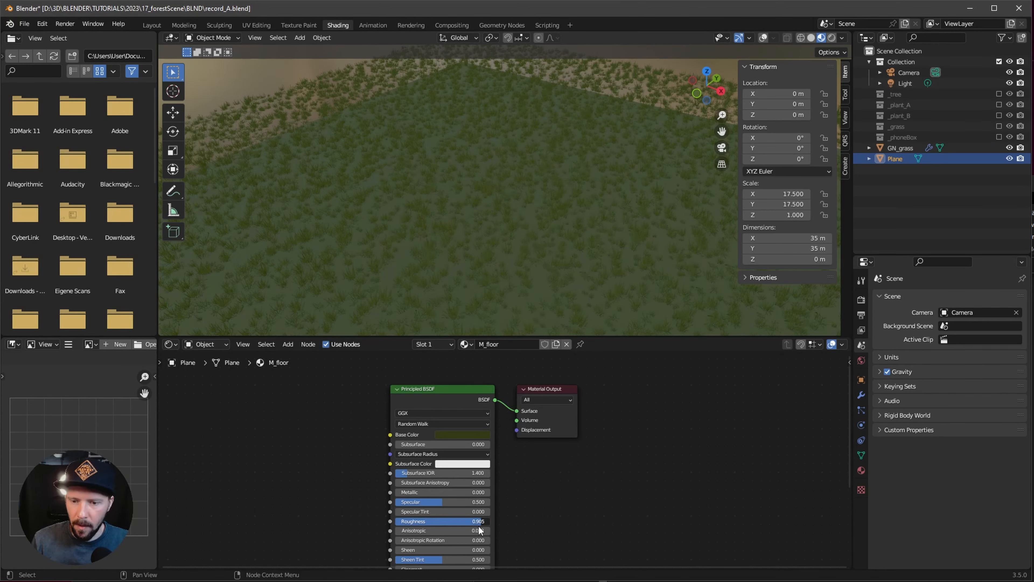
left_click_drag(479, 526, 481, 526)
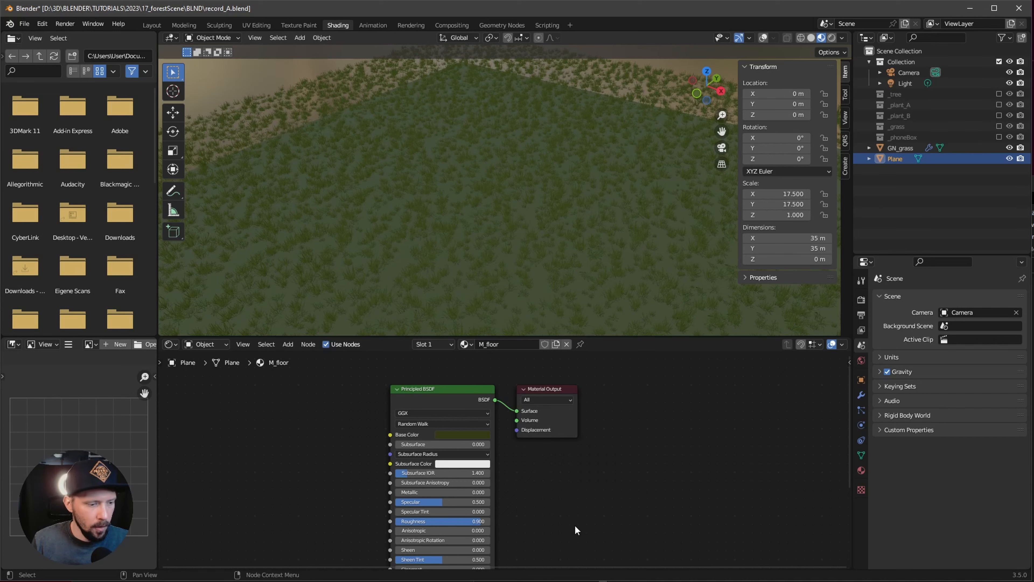
left_click_drag(428, 501, 318, 514)
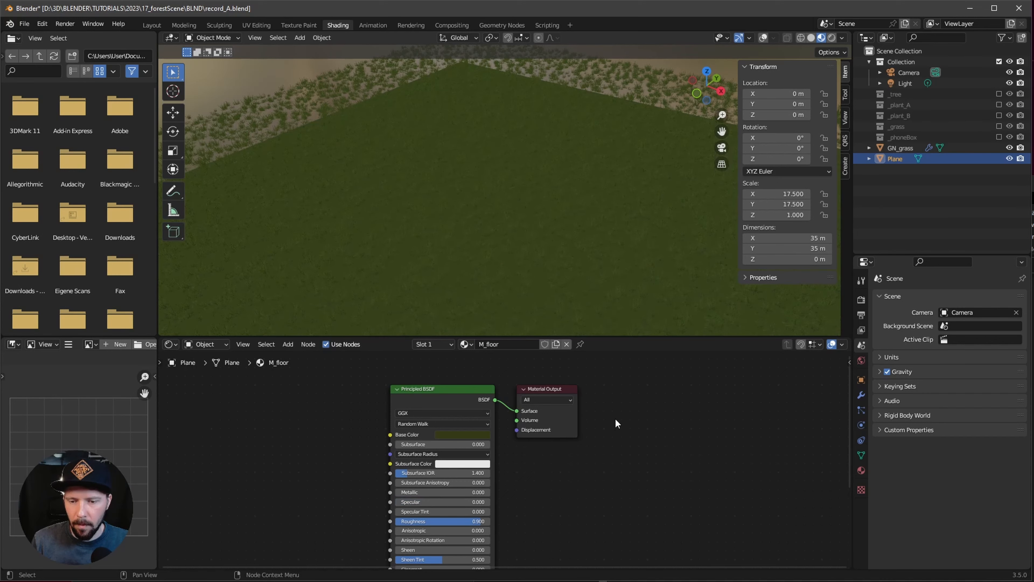
middle_click_drag(524, 286, 528, 265)
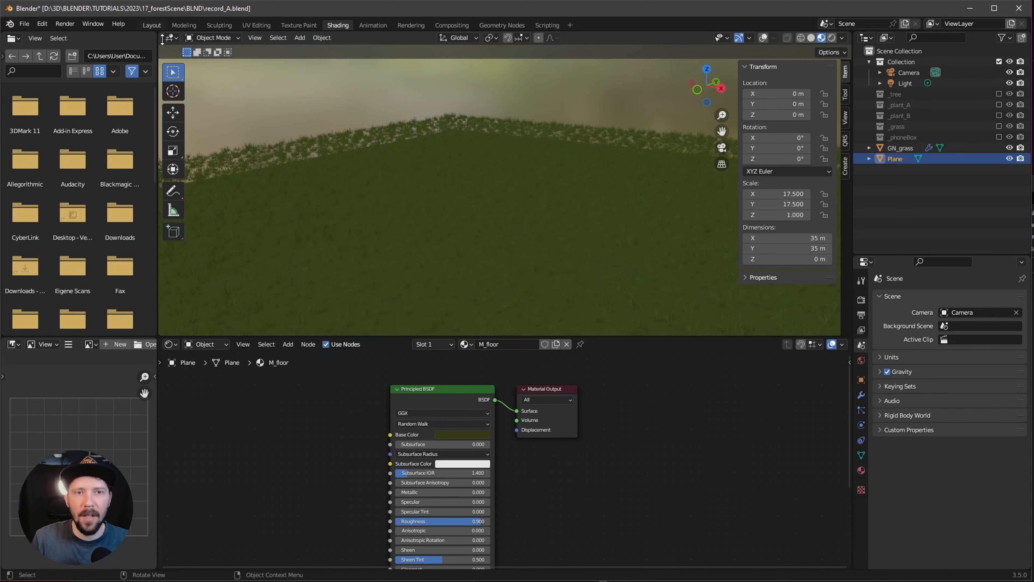
Select the camera in the Layout workspace and look through it
left_click(151, 25)
middle_click_drag(467, 303, 485, 305)
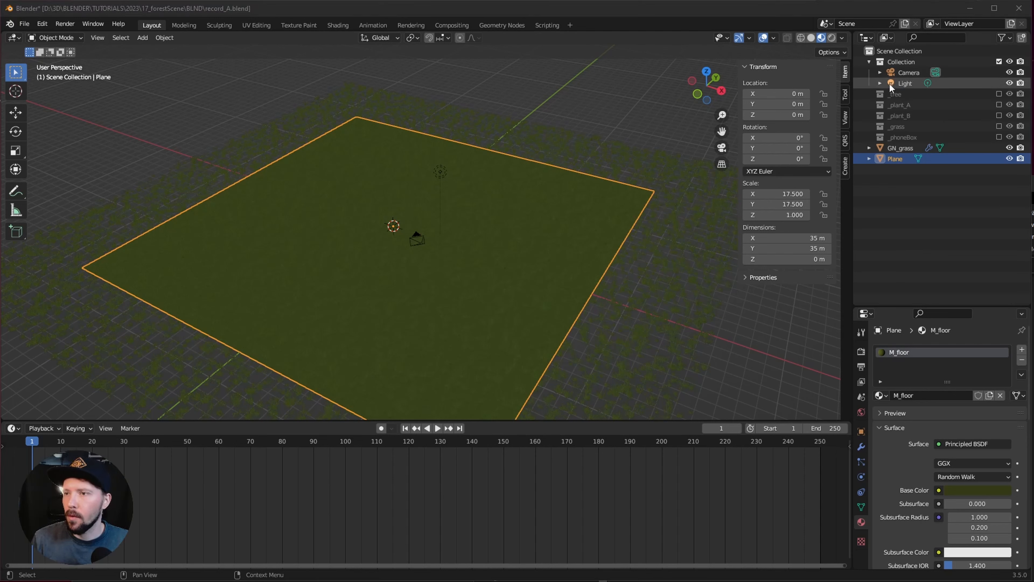
left_click(907, 74)
scroll(528, 244, "up", 2)
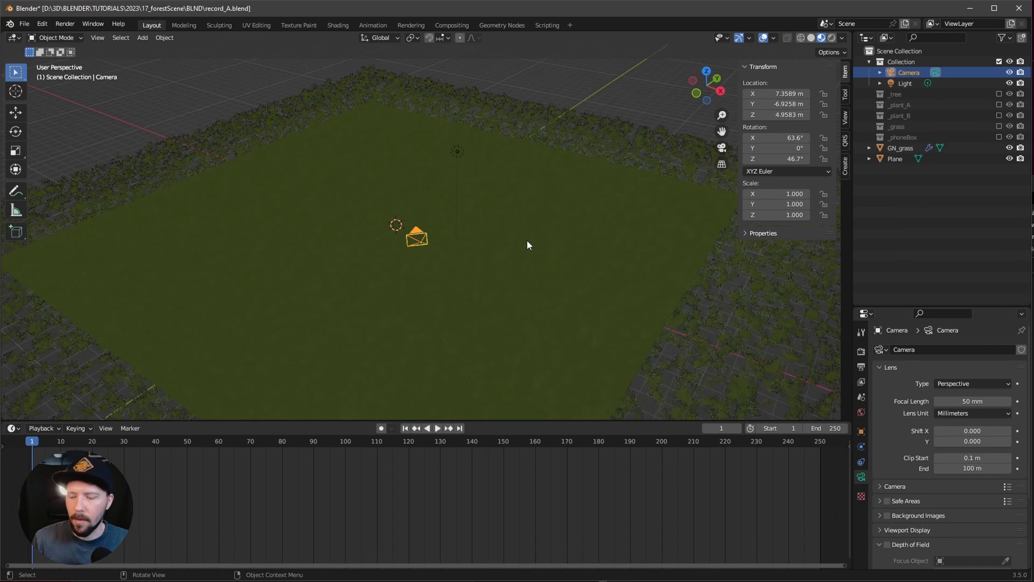
key("KP_0")
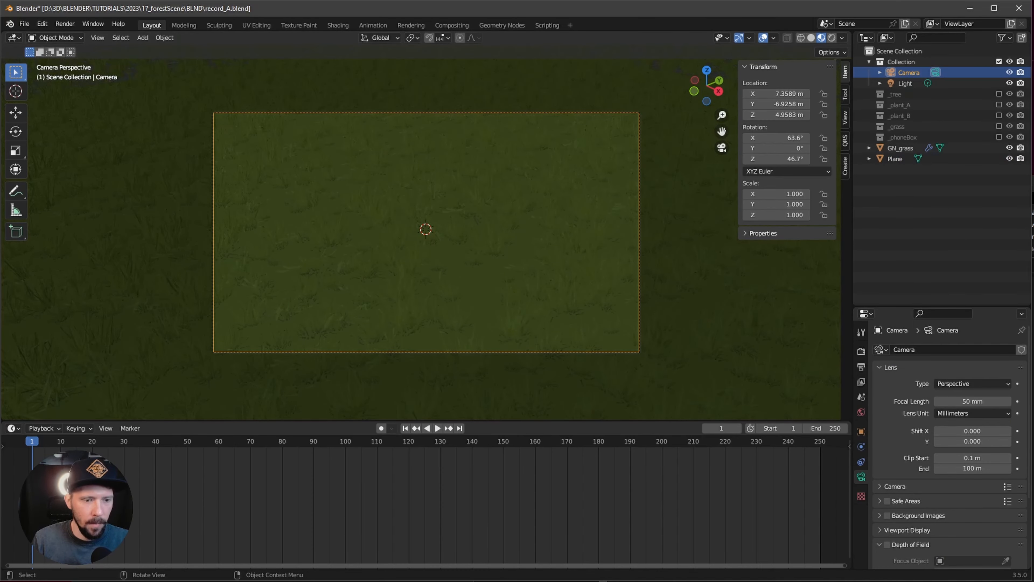
Set the camera's location to X 12.9 m, Y -9.3 m and Z 2.3 m
left_click(790, 93)
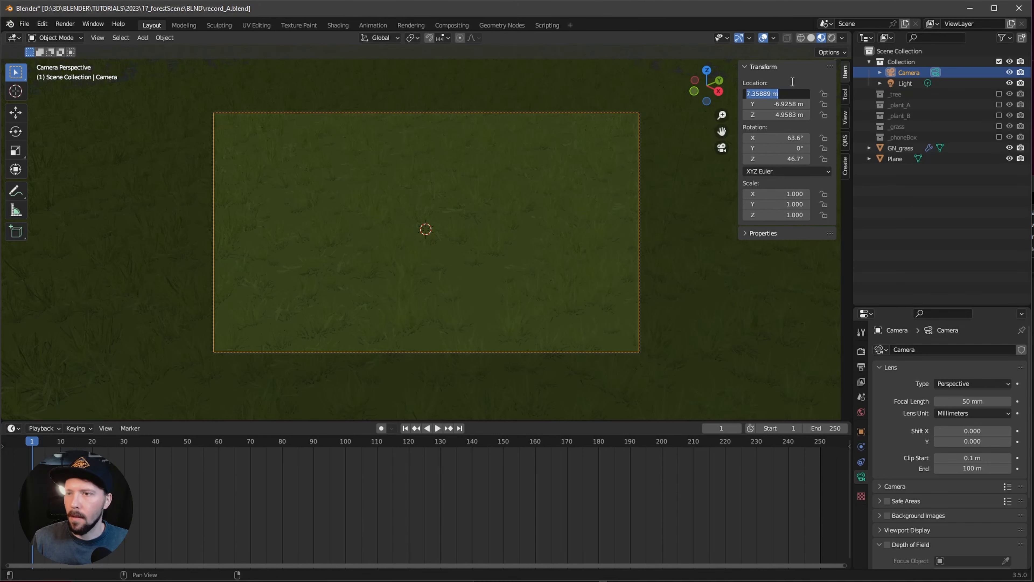
type("12.9")
key("Tab")
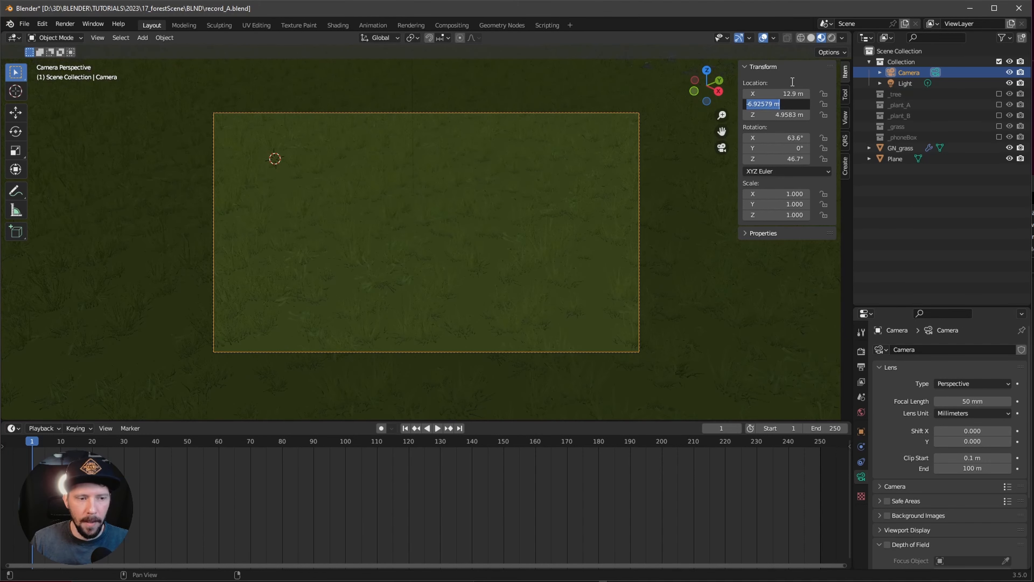
type("-9.3")
key("Tab")
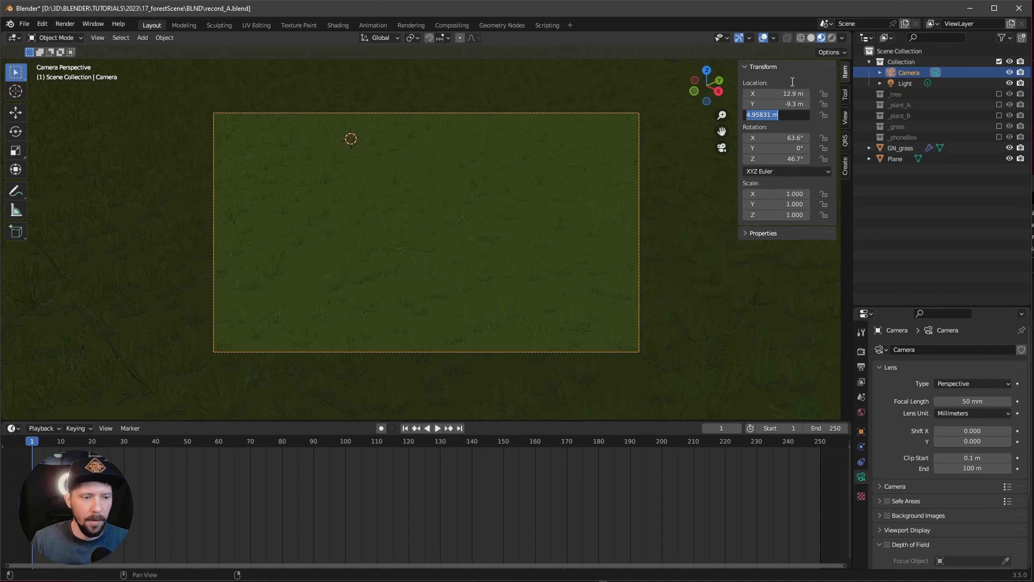
type("2.3")
key("Tab")
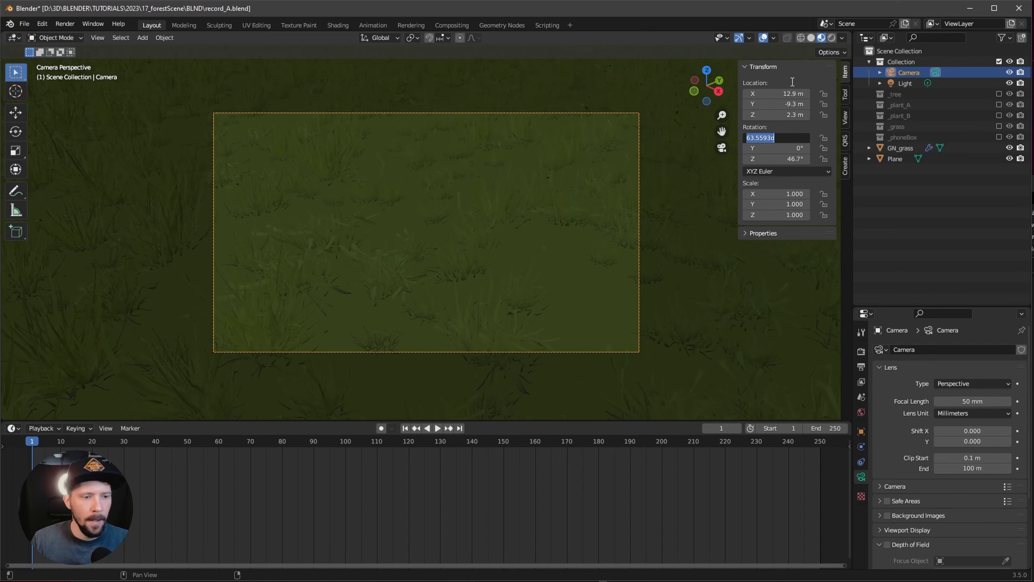
Set the camera's rotation to X 92.5° and Z 40.7°, leaving Y at 0°
type("9")
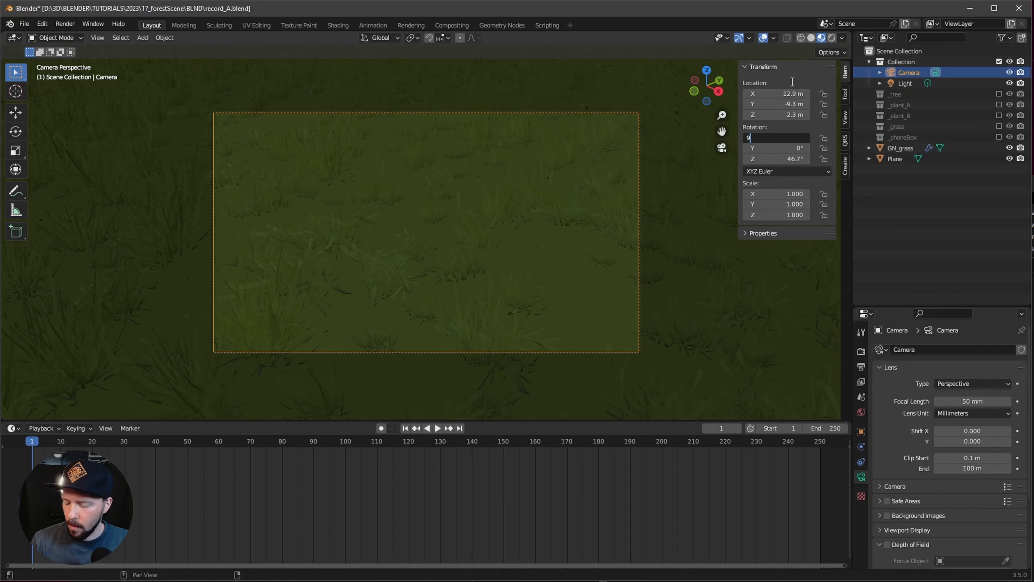
type("2.5")
key("Tab")
key("Tab")
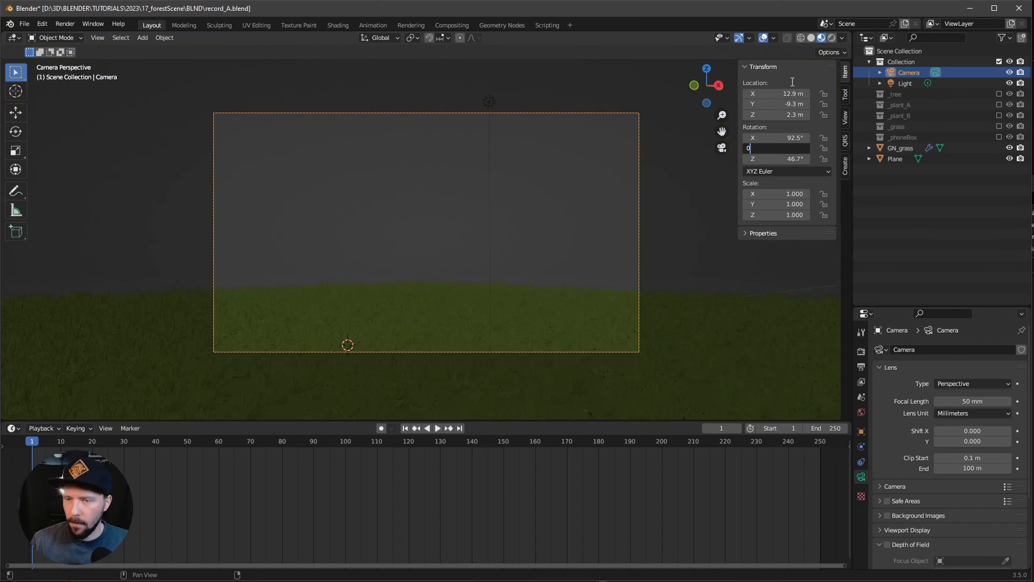
type("40.0")
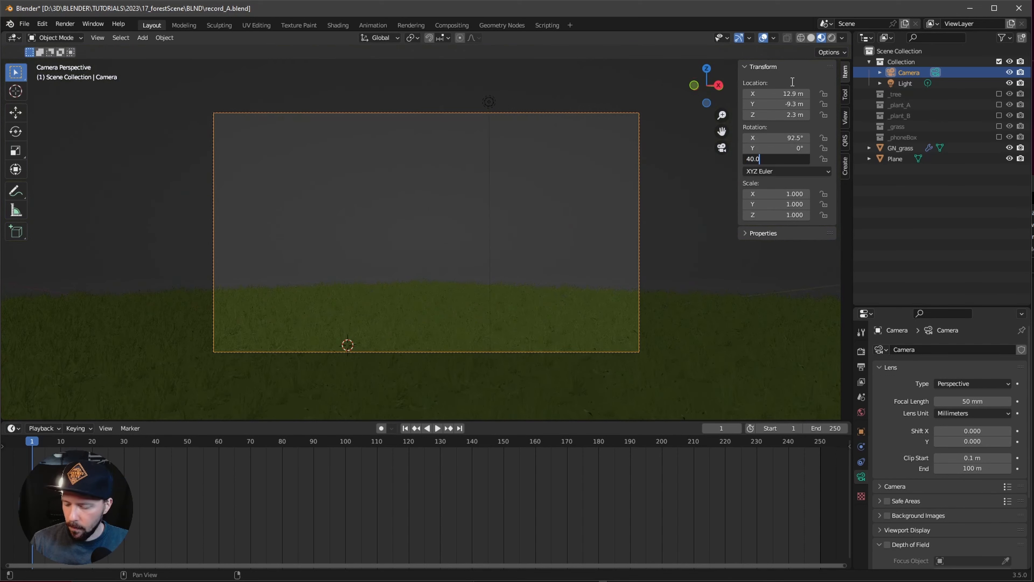
key("BackSpace")
type("7")
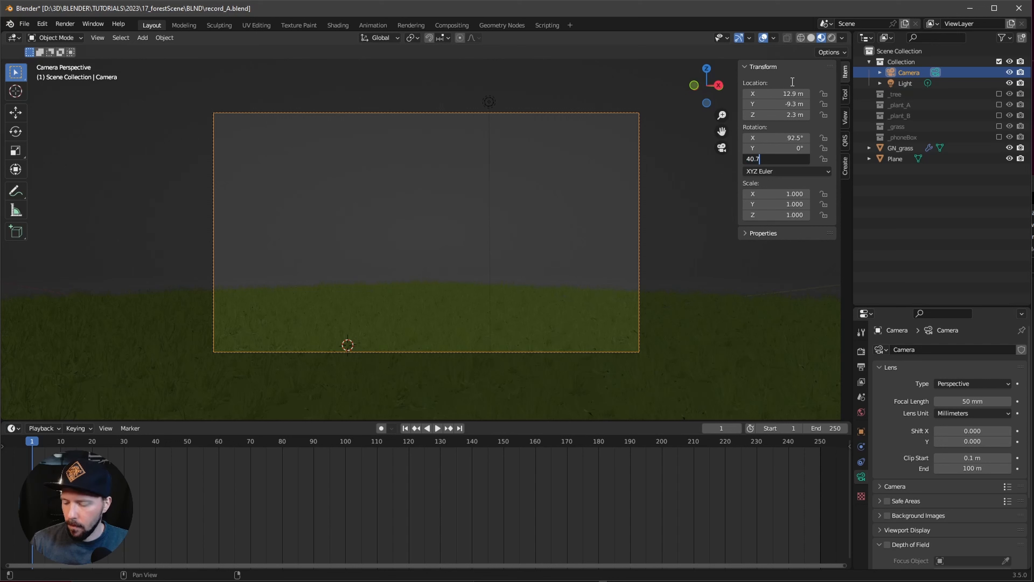
key("Return")
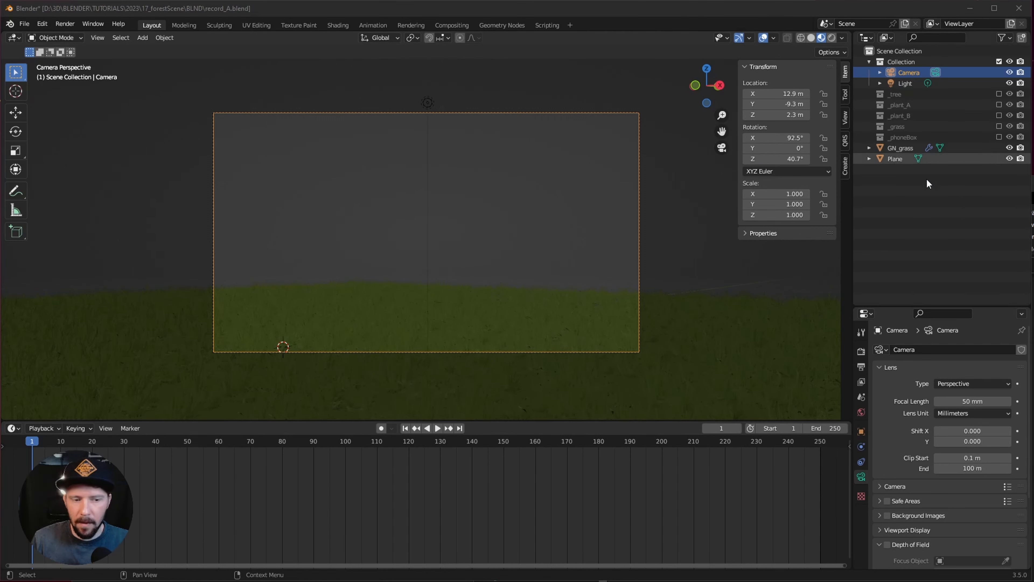
Set the camera's focal length to 25 mm
left_click(968, 401)
type("25")
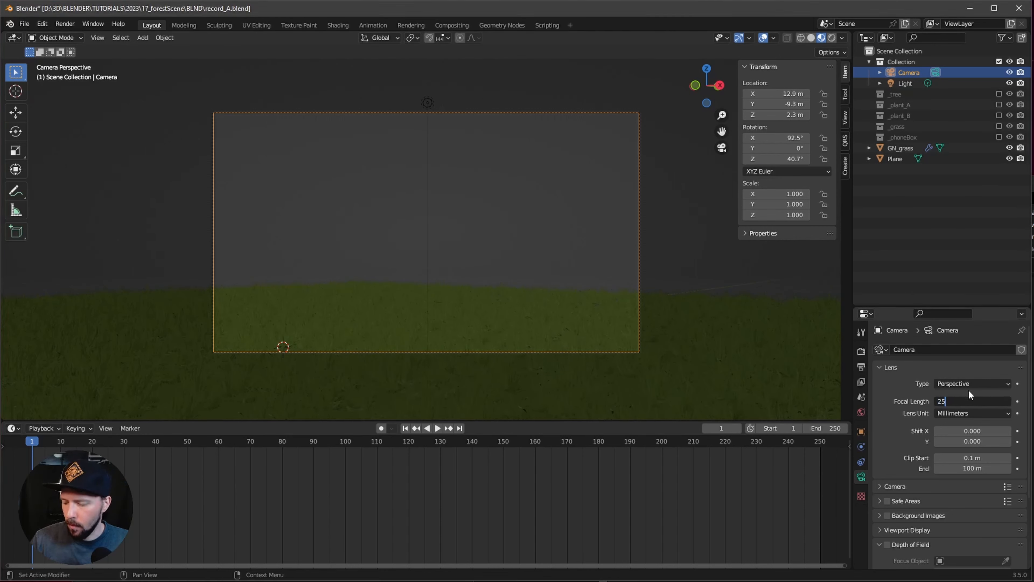
key("Return")
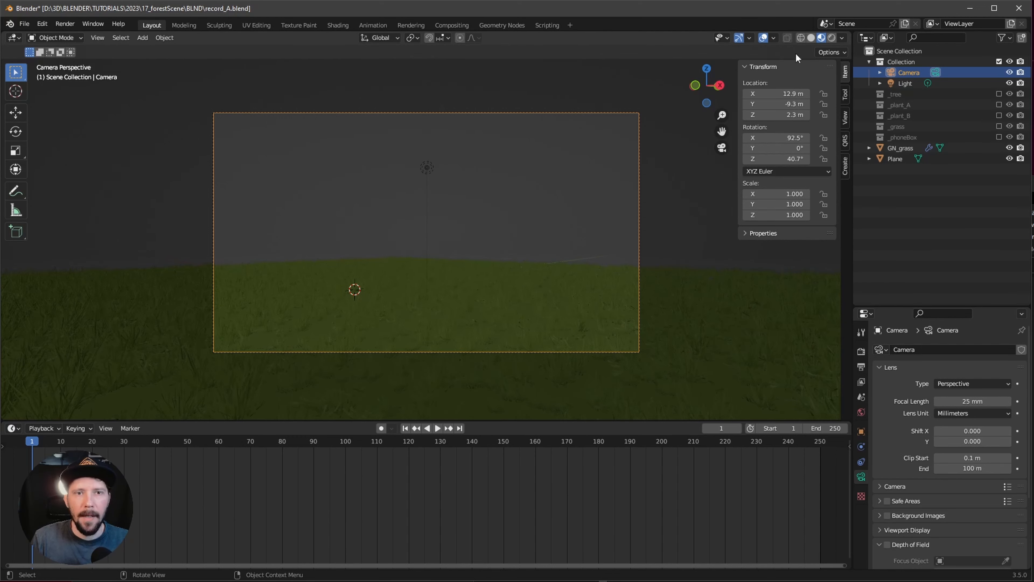
Split the 3D viewport into two side-by-side views and hide the transform sidebar in one of them
left_click_drag(850, 33, 414, 123)
key("n")
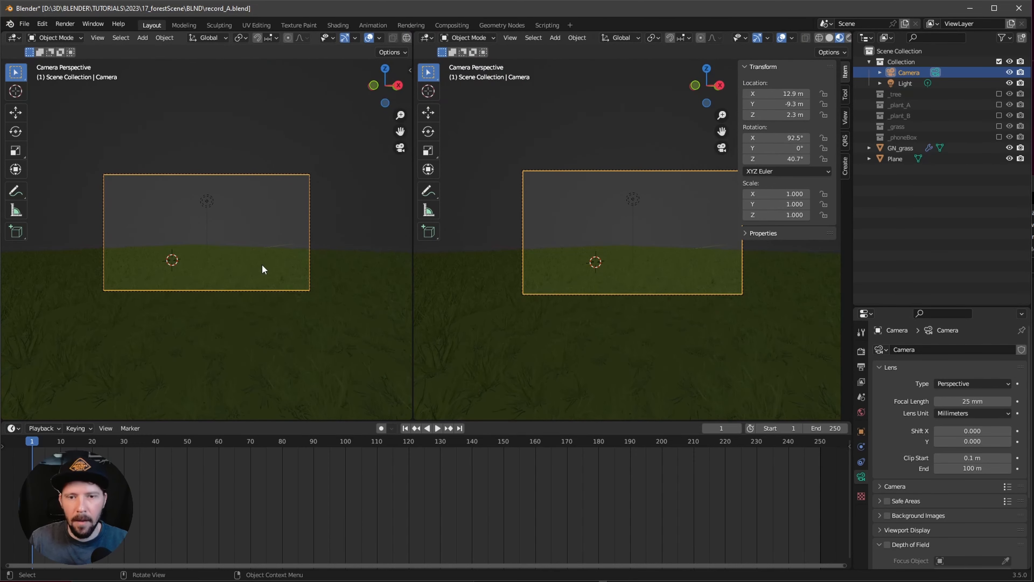
Switch the camera view to rendered shading and clear the camera selection
key("z")
left_click(280, 240)
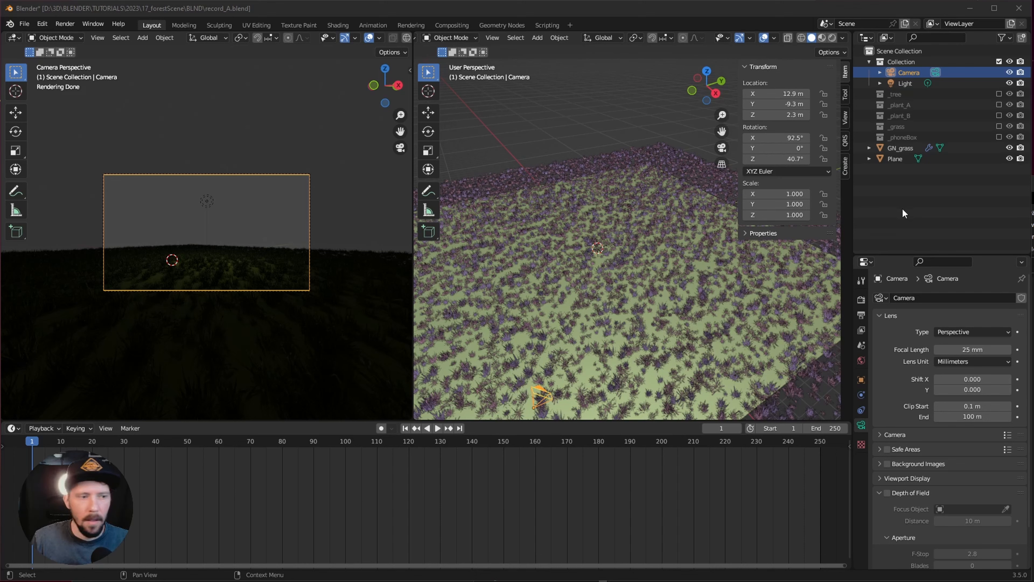
left_click(913, 203)
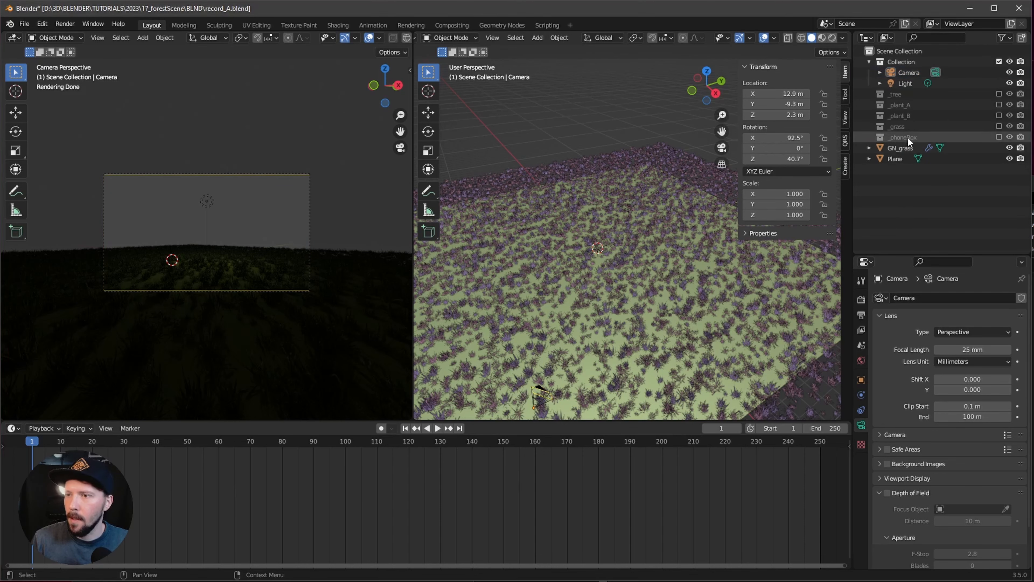
Instance the _phoneBox collection into the scene and set the instance's X location to 2 m
right_click(916, 139)
key("Escape")
left_click(918, 136)
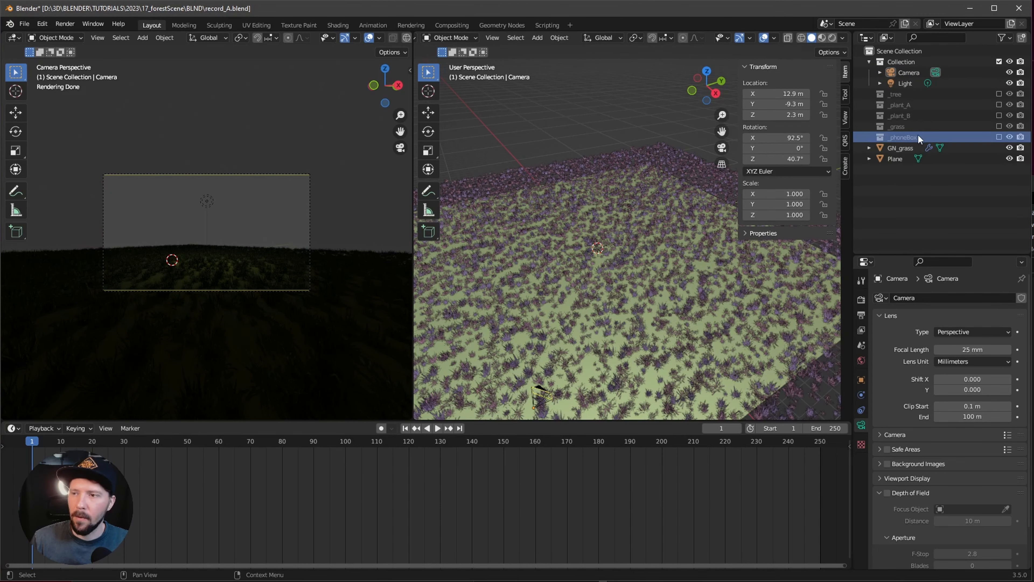
right_click(918, 135)
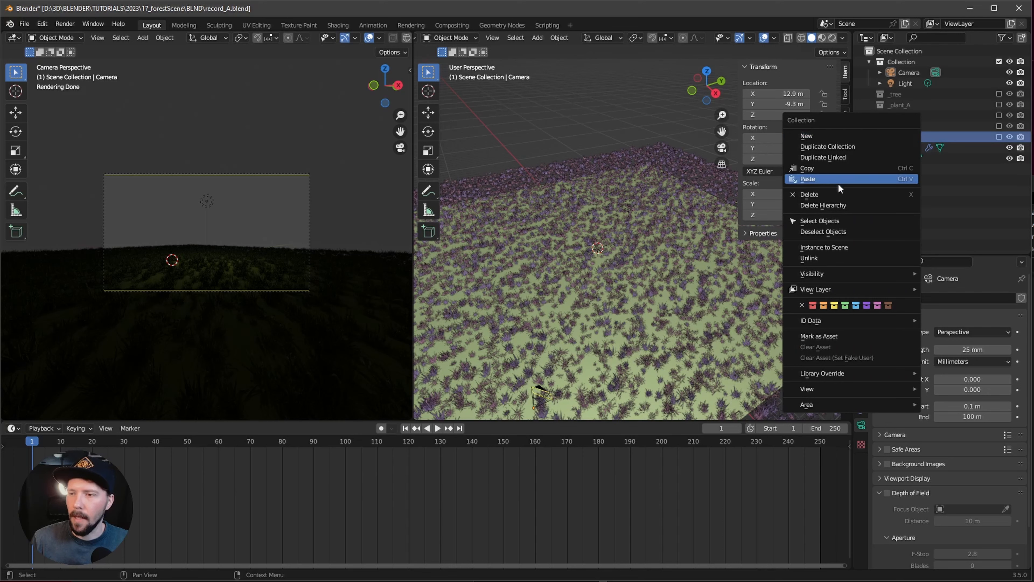
left_click(846, 247)
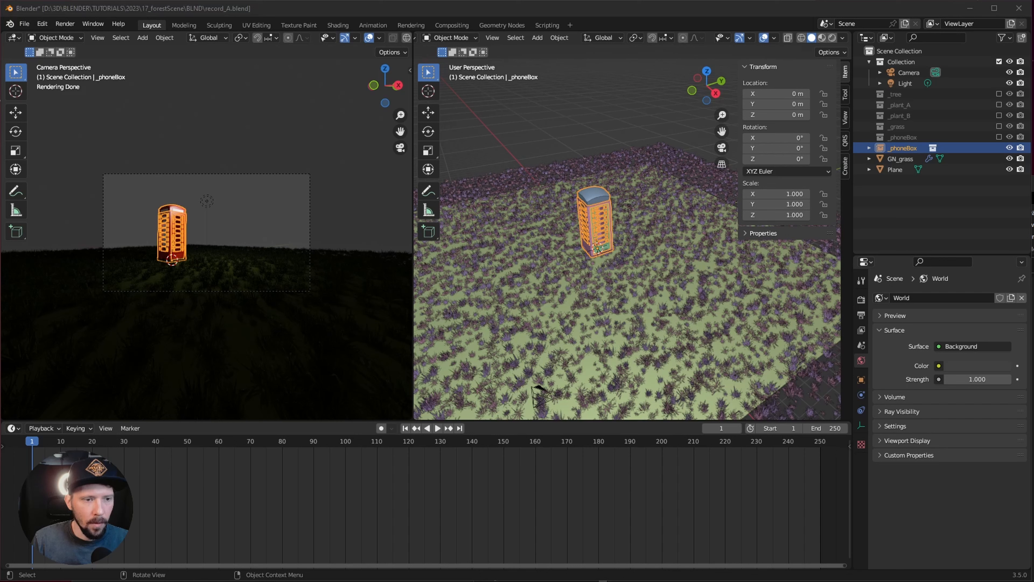
left_click(788, 93)
type("2")
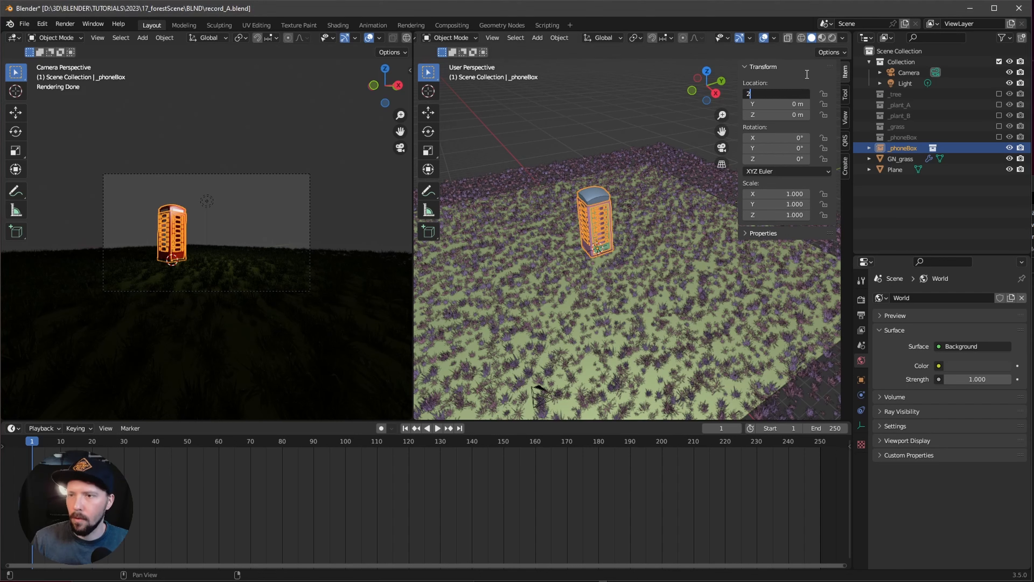
key("Return")
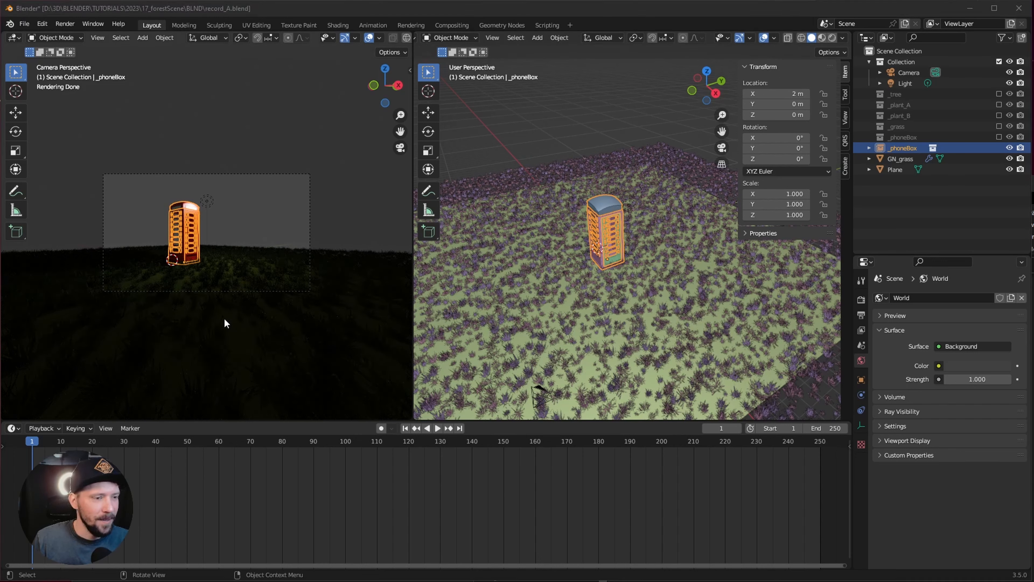
Raise the camera's passepartout opacity to 1.000 in its viewport display settings
left_click(909, 72)
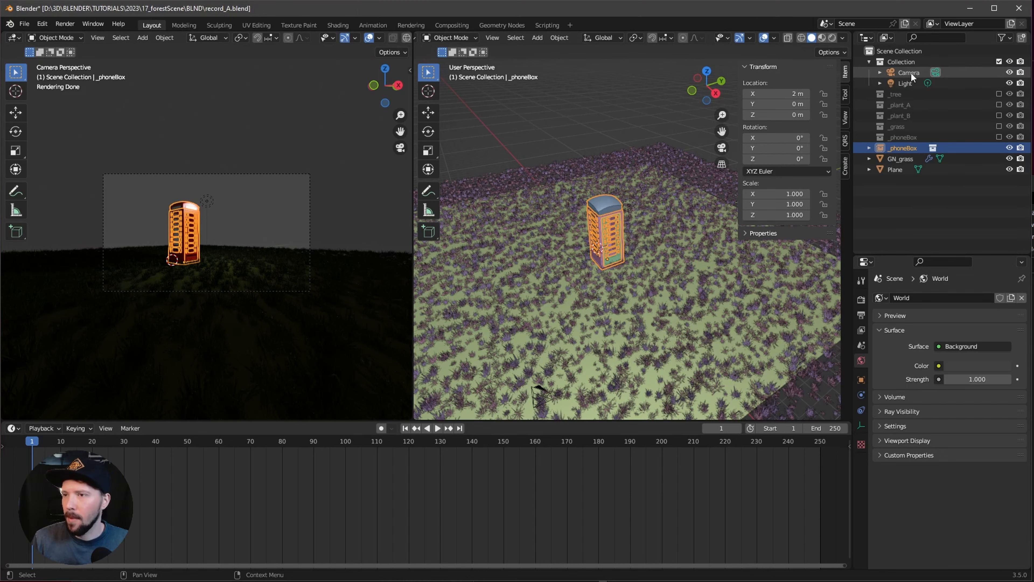
left_click(861, 425)
left_click(881, 479)
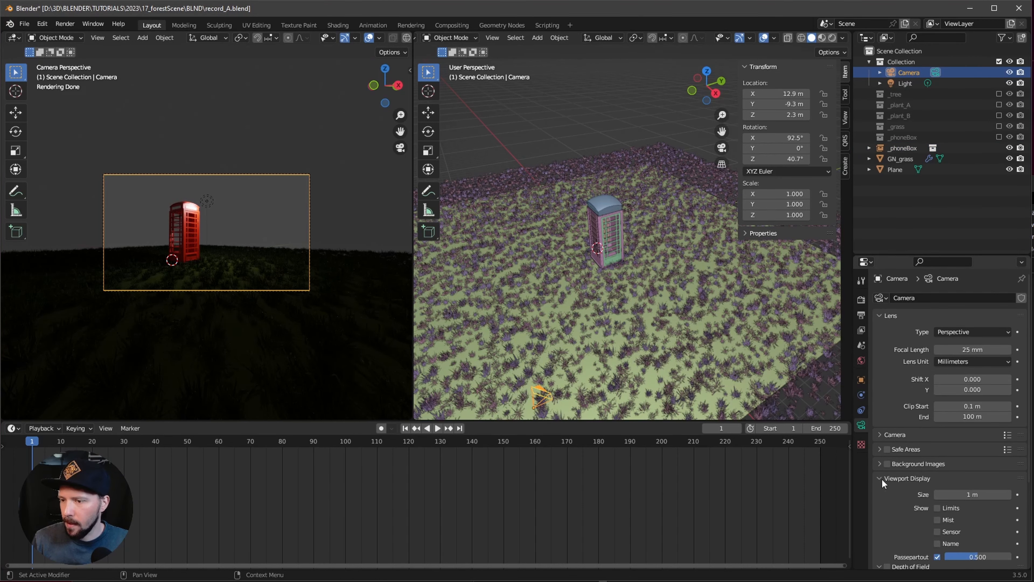
scroll(935, 524, "down", 3)
left_click_drag(960, 496, 1010, 496)
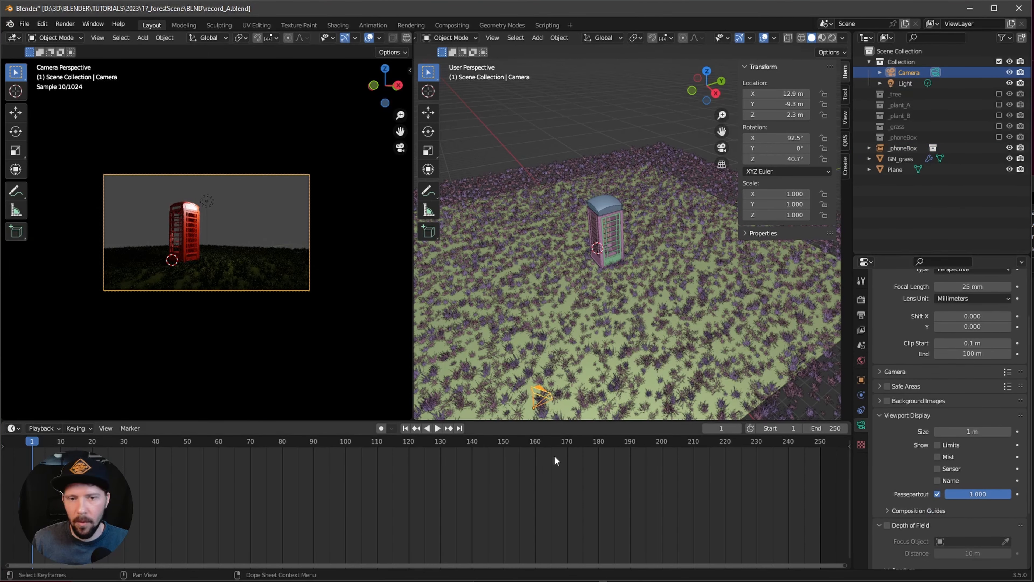
scroll(281, 268, "up", 2)
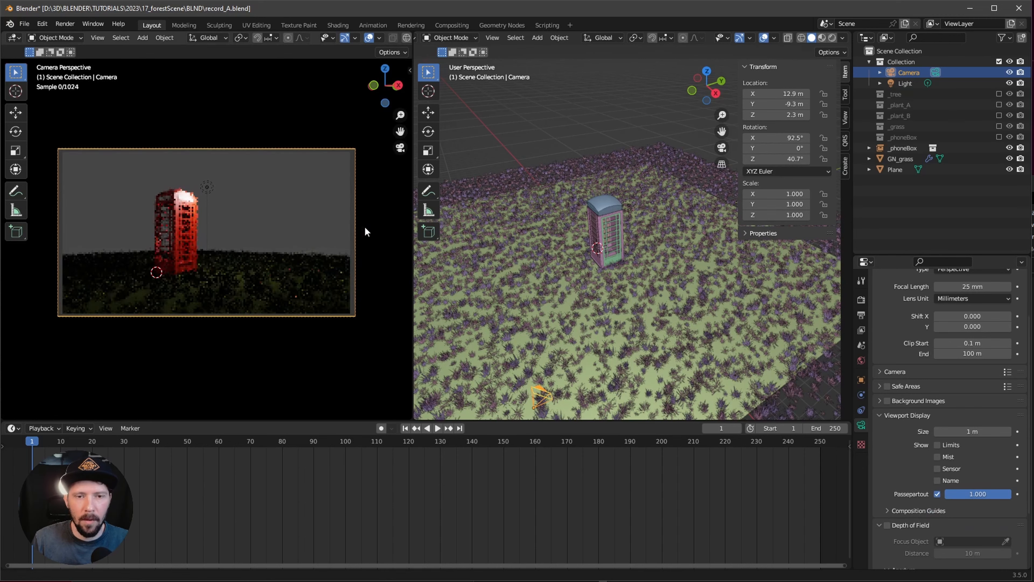
scroll(365, 232, "up", 1)
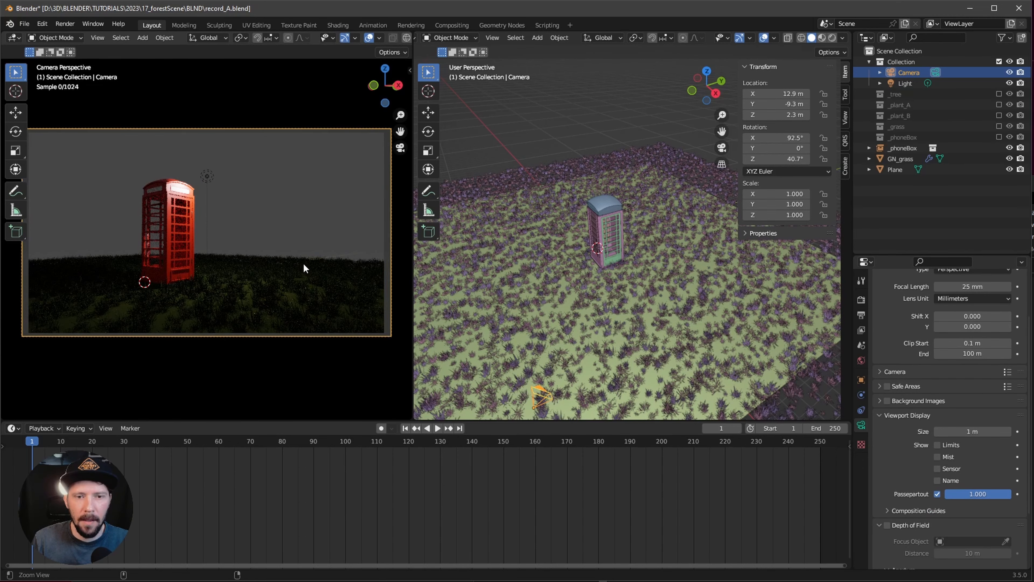
Turn off overlays in the rendered camera view and hide the Light object in the viewport
scroll(368, 41, "right", 3)
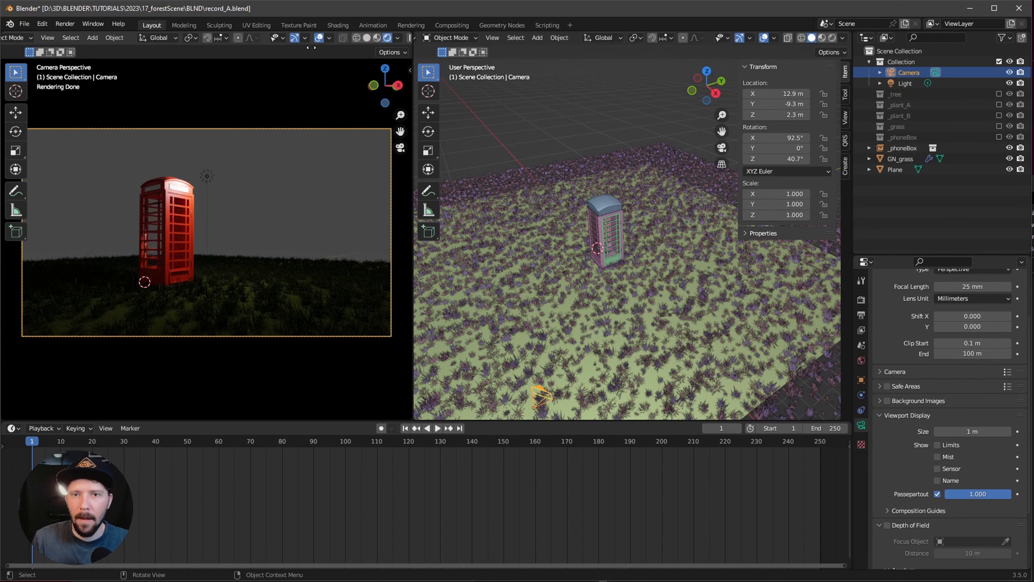
left_click(309, 40)
left_click(1010, 83)
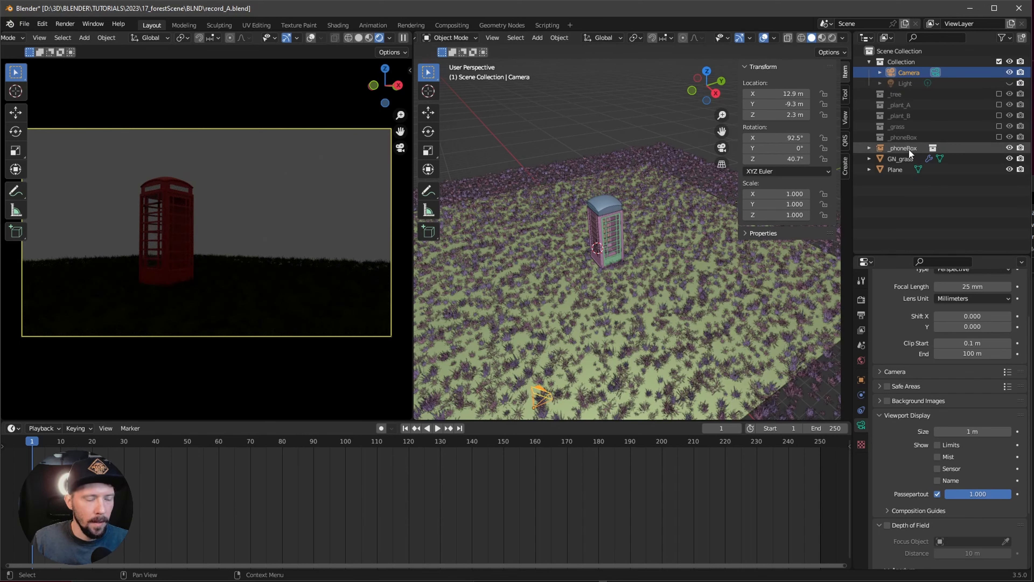
Instance the _tree collection into the scene and set the instance's Y location to 10 m
left_click(941, 95)
right_click(935, 95)
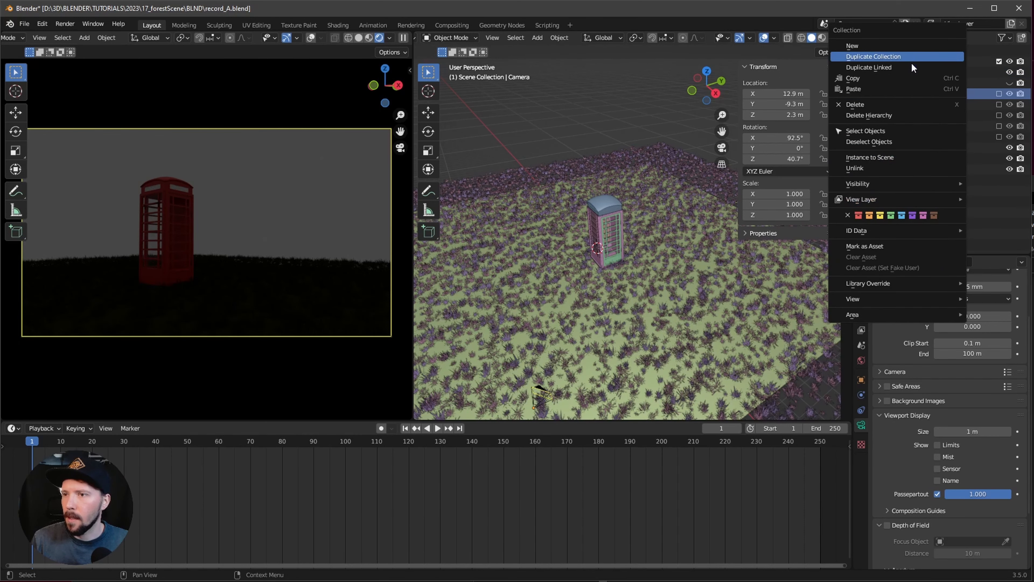
left_click(916, 158)
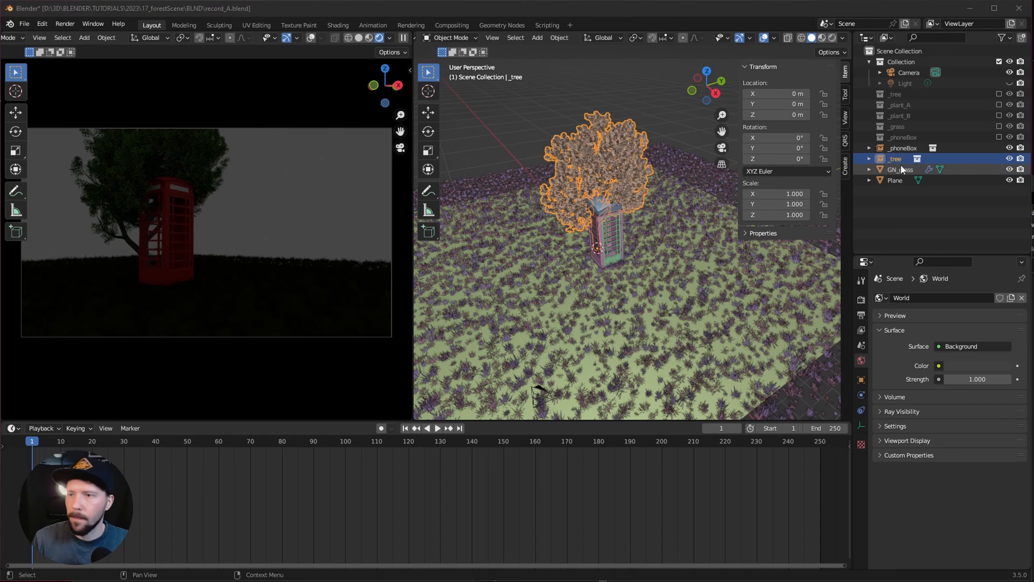
left_click(795, 93)
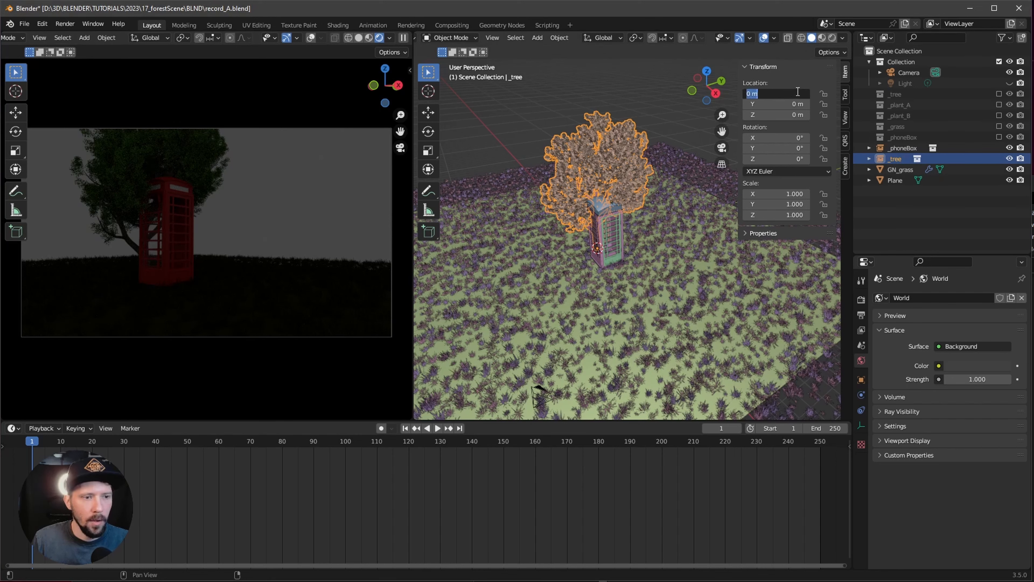
key("Tab")
type("10")
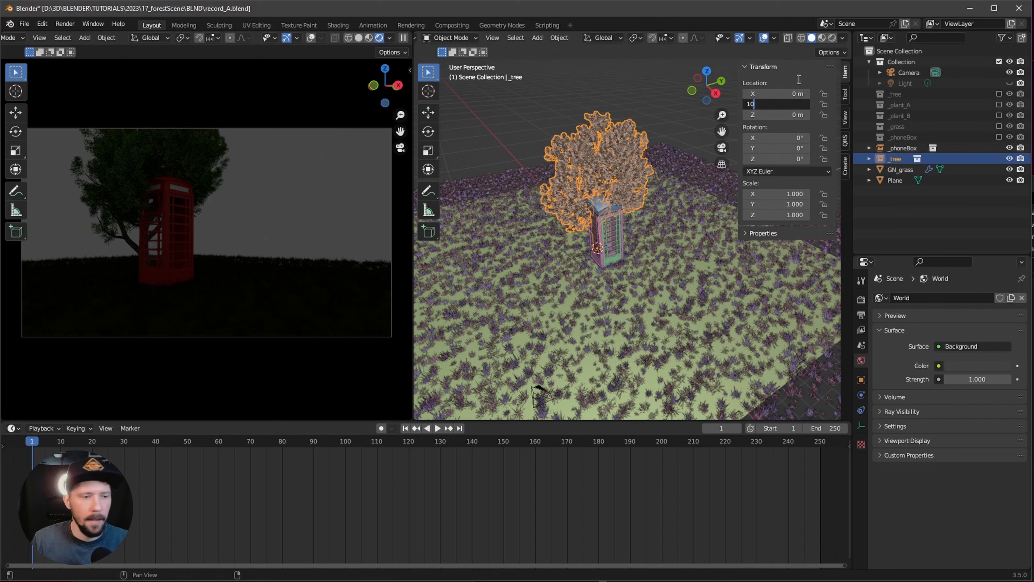
key("Return")
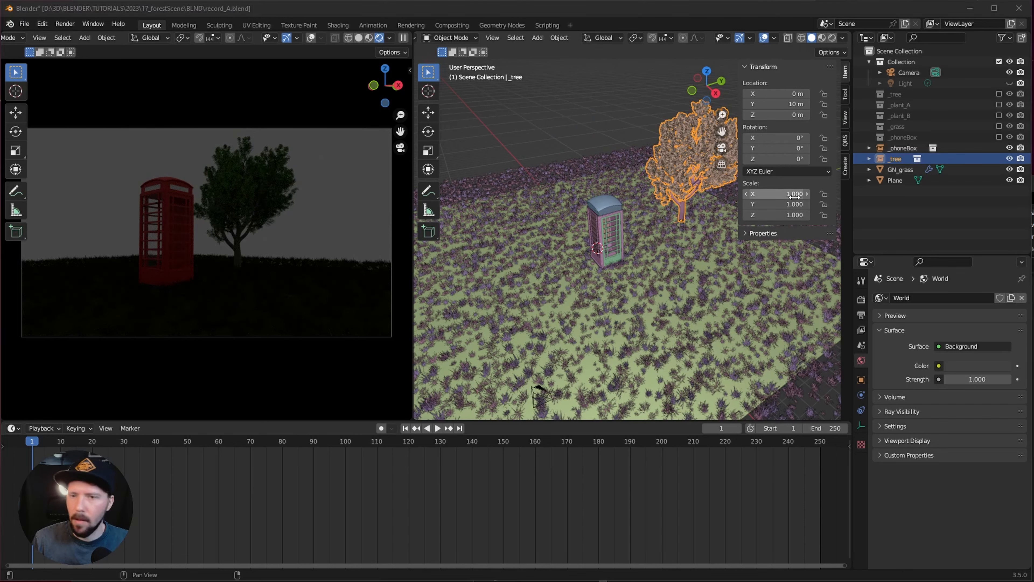
Scale the tree instance uniformly to 1.605 on all three axes
left_click_drag(791, 195, 795, 222)
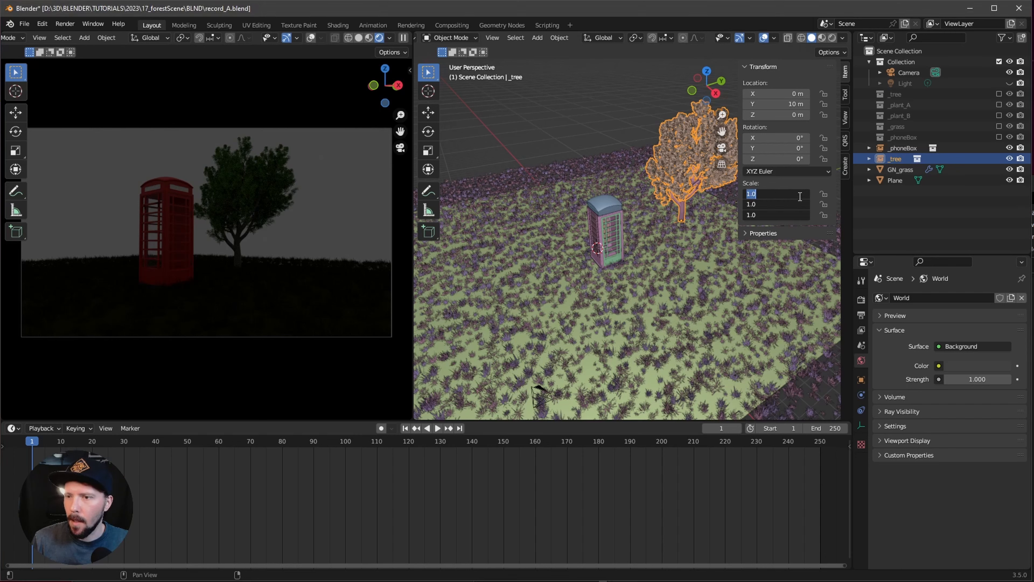
type("1.6")
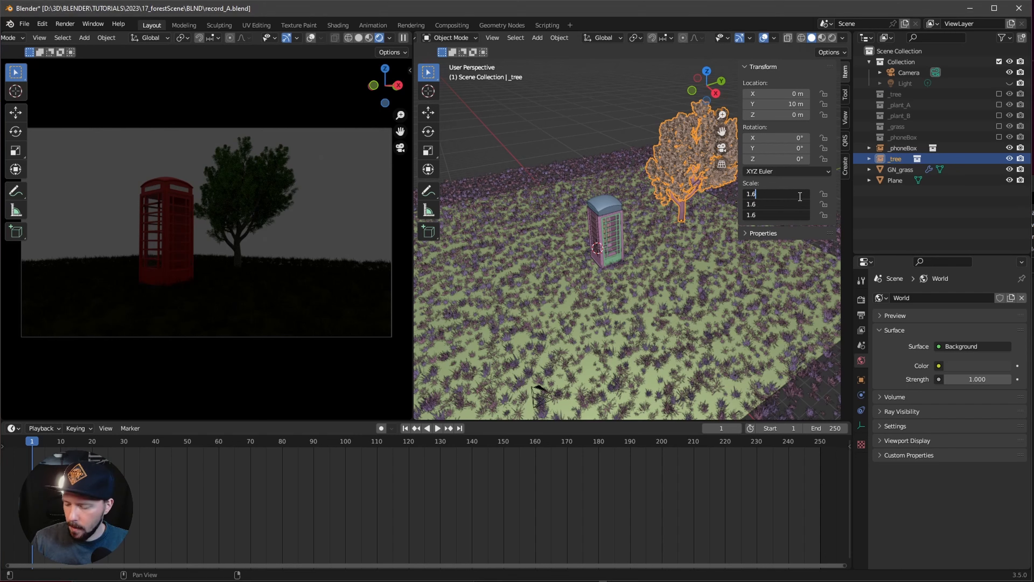
type("05")
key("Return")
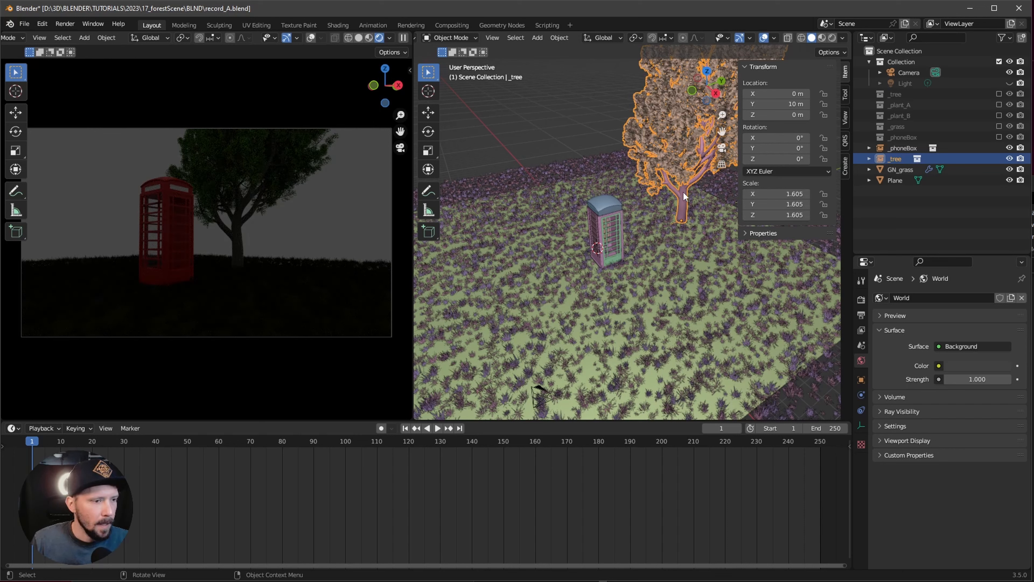
Duplicate the tree in place and set the copy's location to X -8.4 m and Y 0.7 m
key("shift+d")
right_click(626, 253)
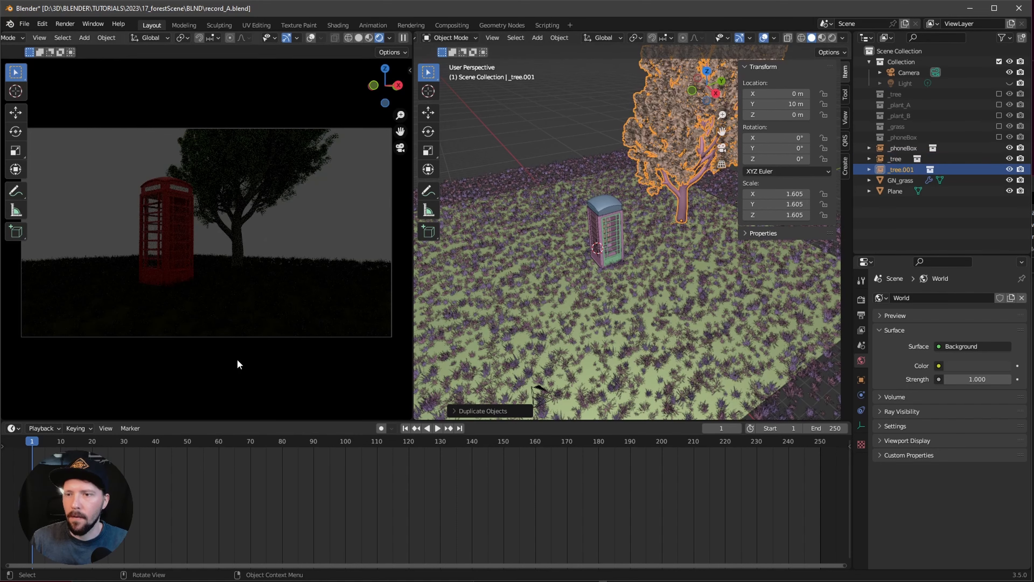
left_click(789, 93)
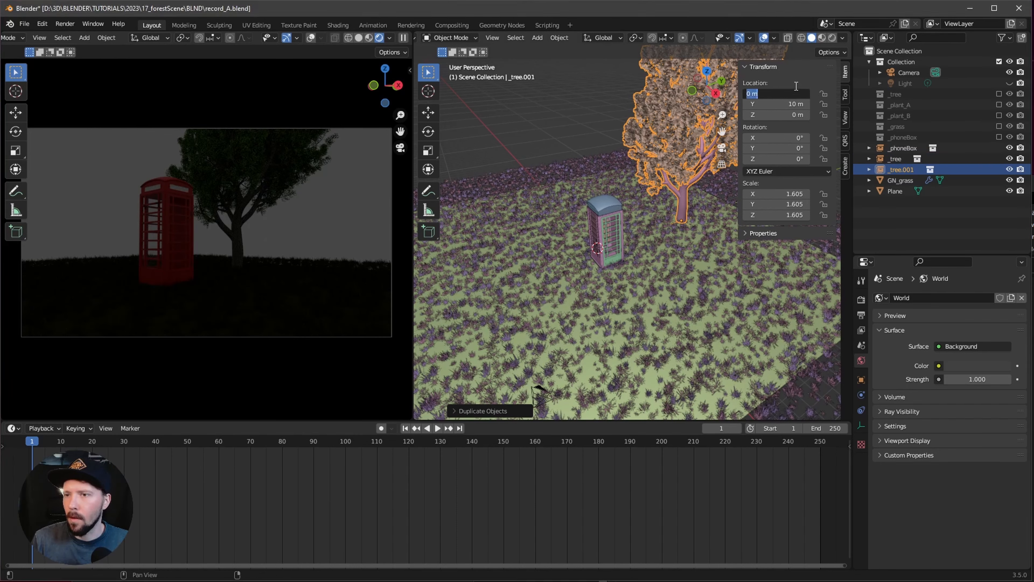
type("-8.4")
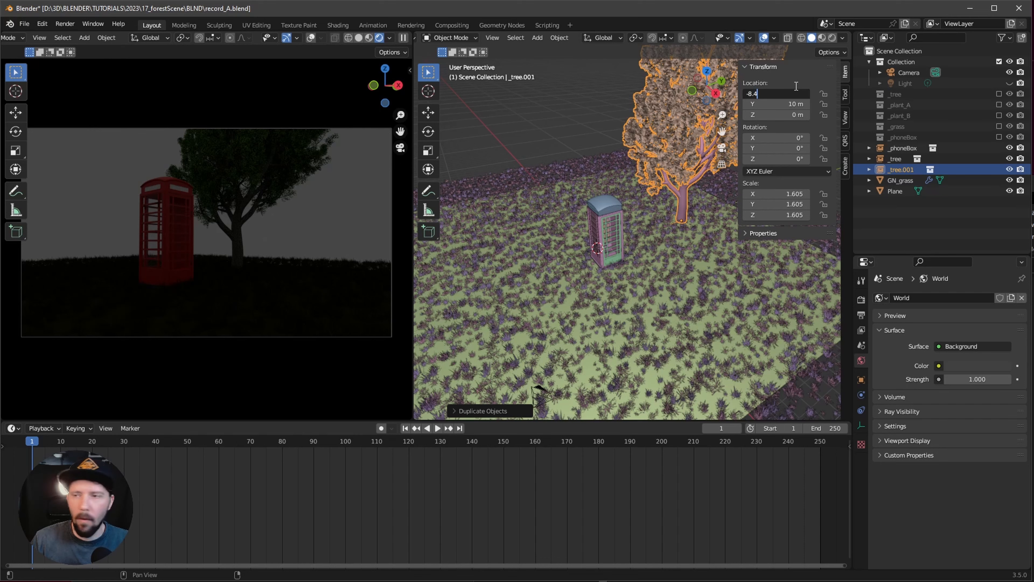
key("Tab")
type("-7")
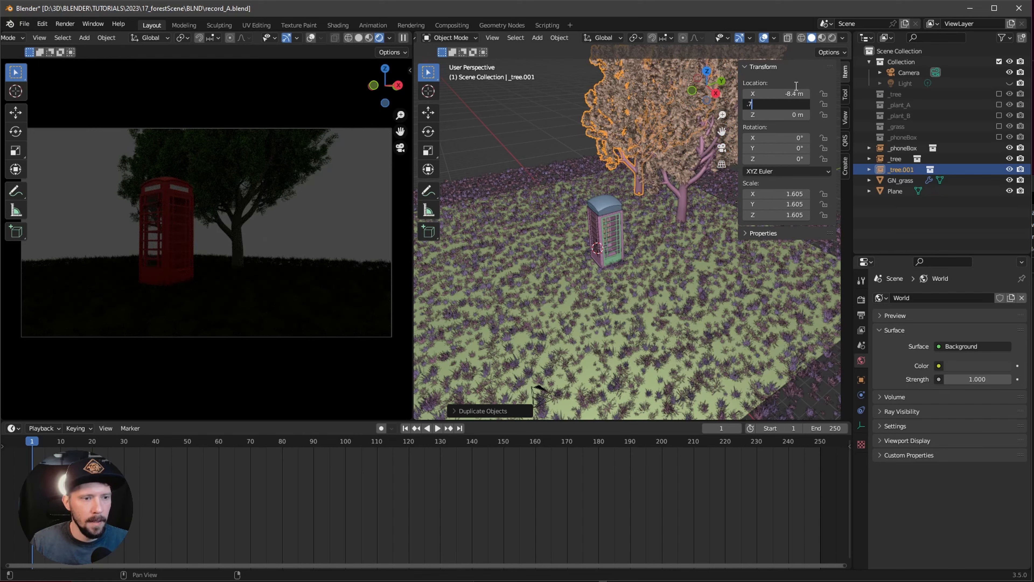
key("Tab")
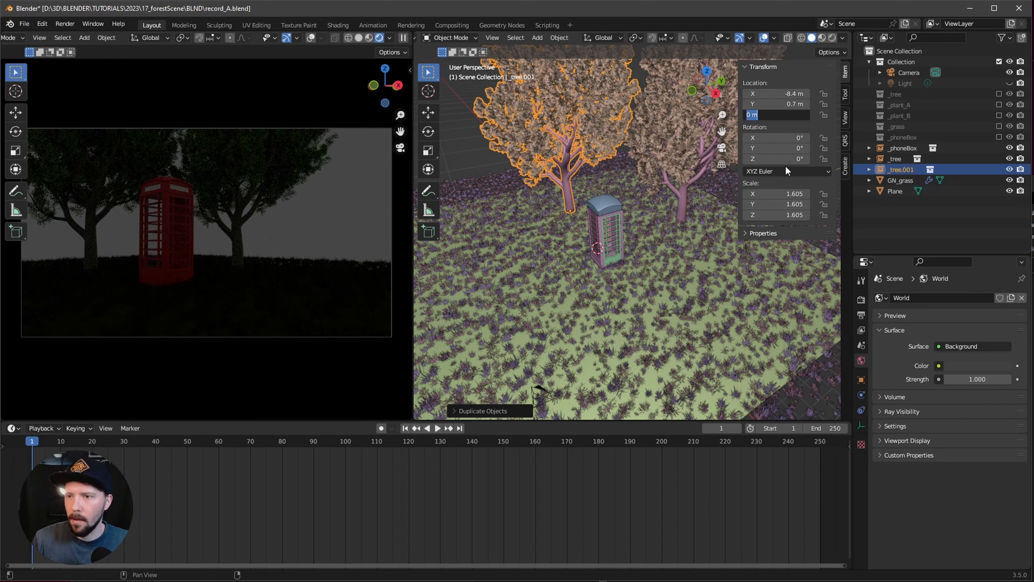
Set the duplicated tree's Z rotation to -105°
left_click(787, 159)
type("-134")
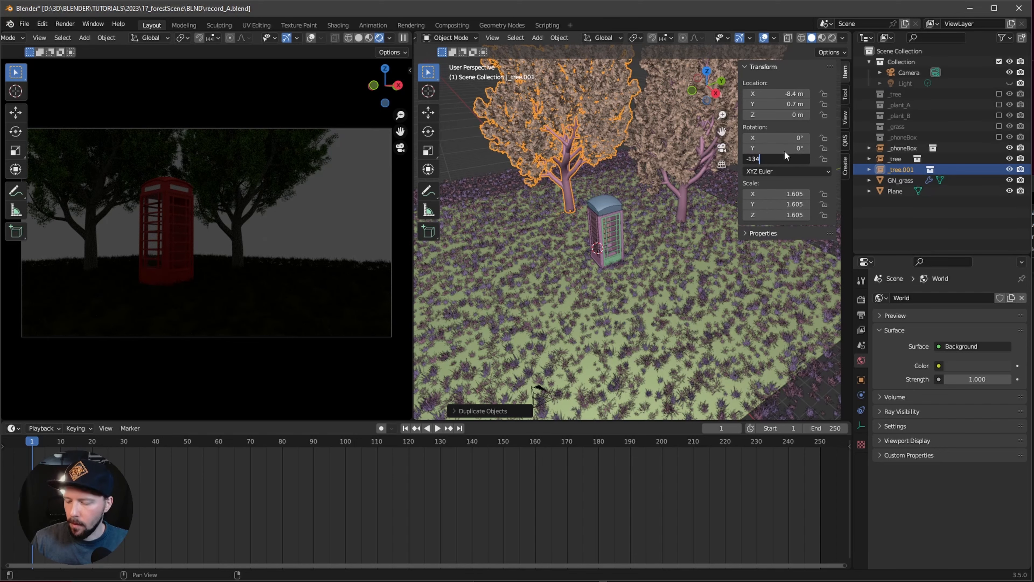
key("Return")
left_click_drag(784, 158, 942, 137)
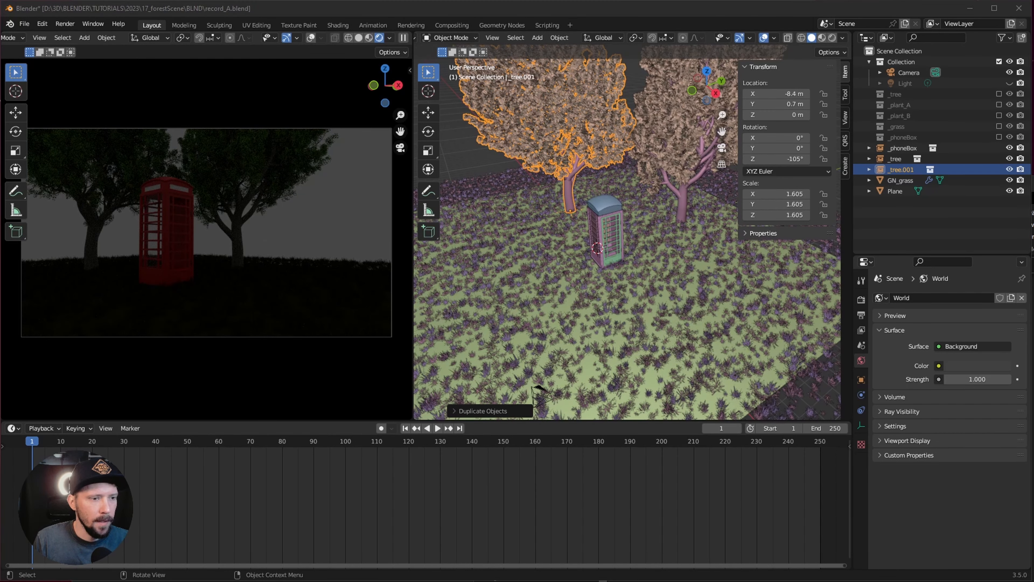
Duplicate the second tree in place and set the new copy's location to X 10.6 m and Y 10 m
left_click(902, 166)
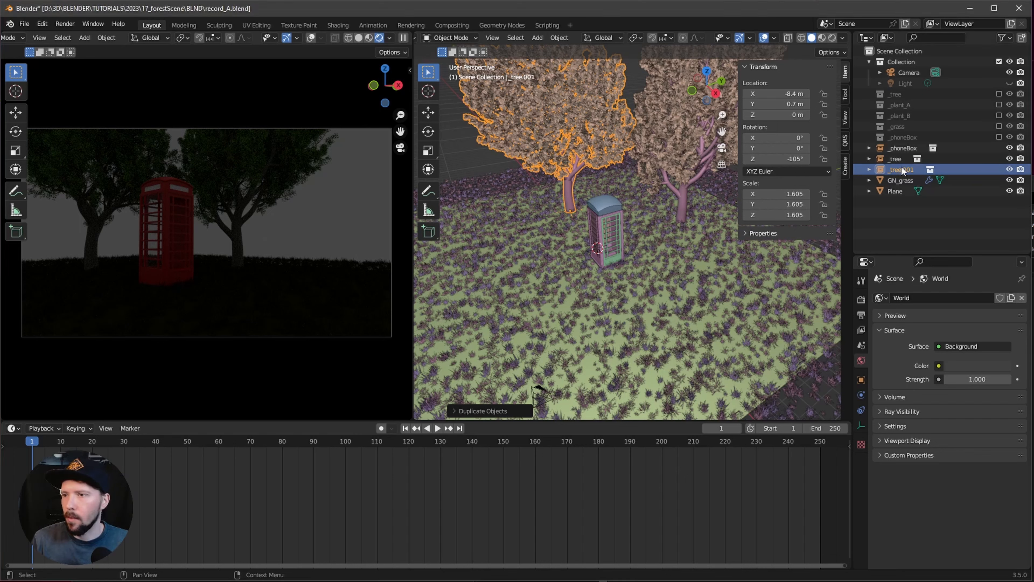
key("shift+d")
right_click(643, 249)
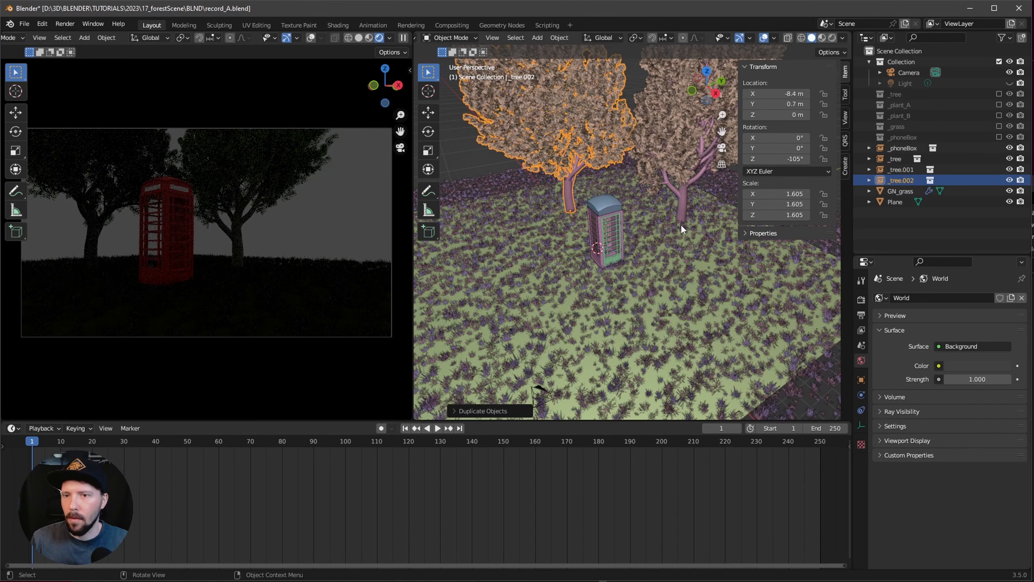
left_click(794, 93)
type("10.6")
key("Tab")
type("10")
key("Return")
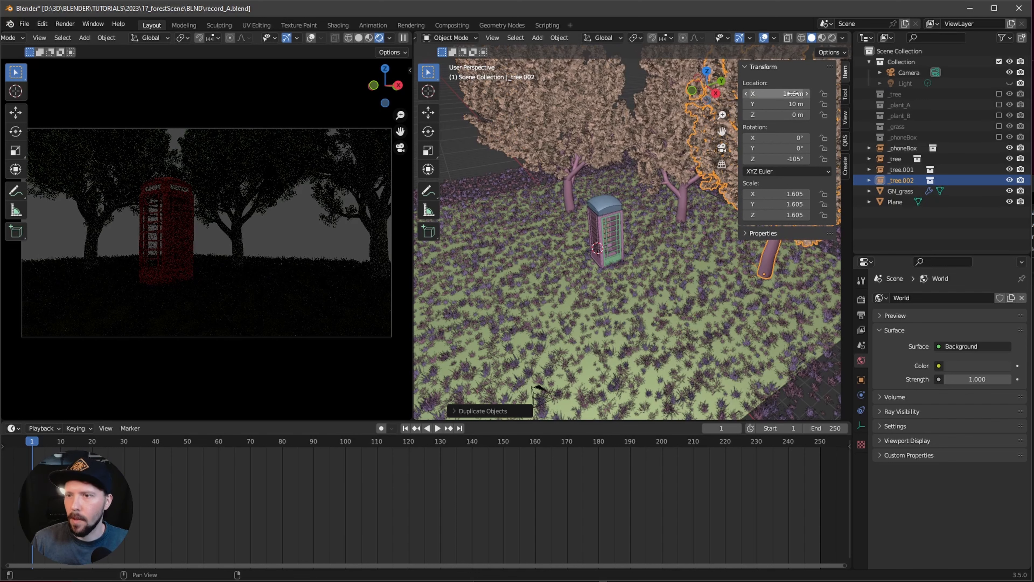
Set the third tree's Z rotation to -128°
left_click(794, 158)
key("BackSpace")
type("-128")
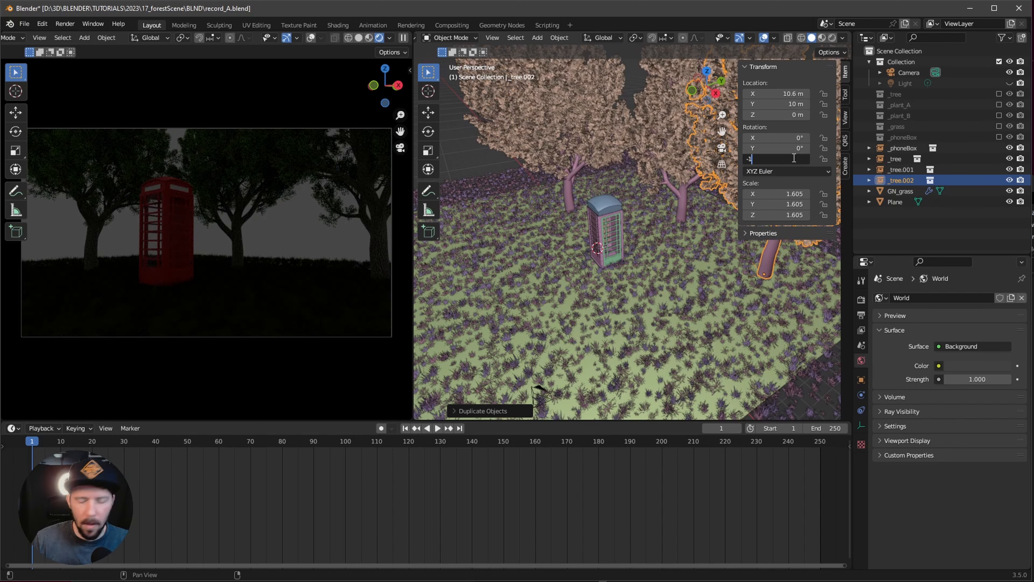
key("Return")
Duplicate the third tree in place and set the new copy's location to X -3.66 m and Y 21 m
key("shift+d")
right_click(640, 241)
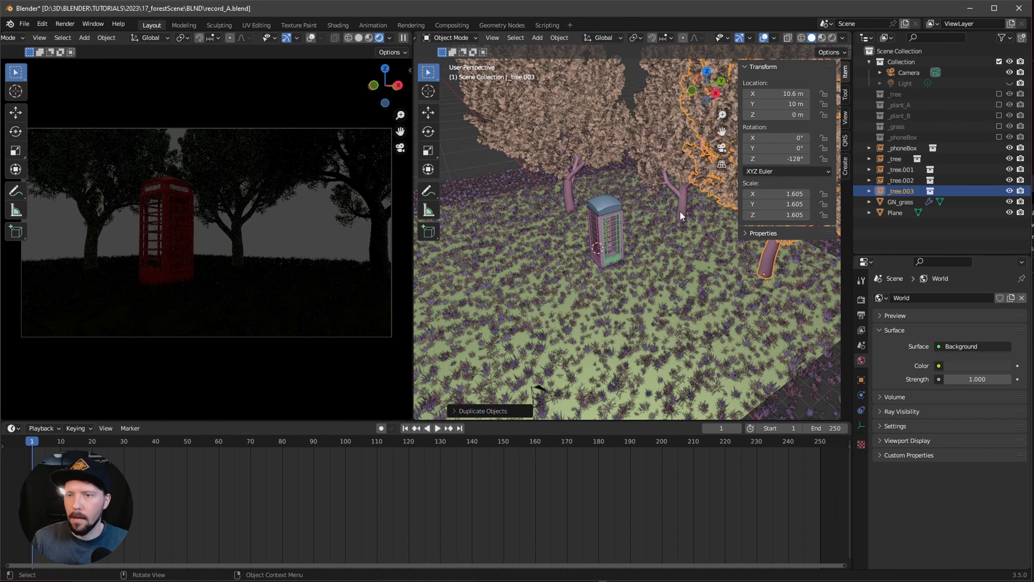
left_click(792, 93)
type("-3")
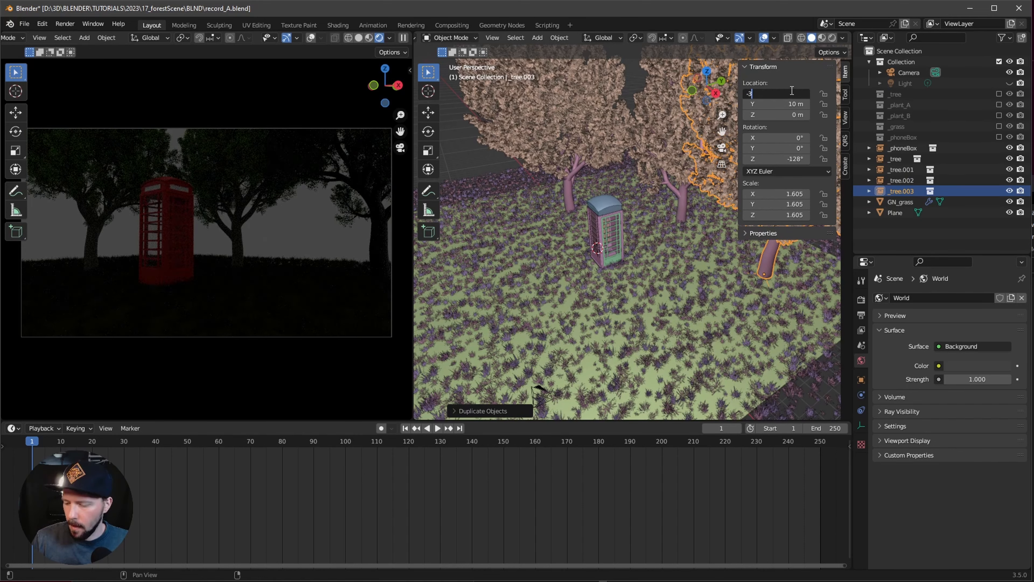
type(".66")
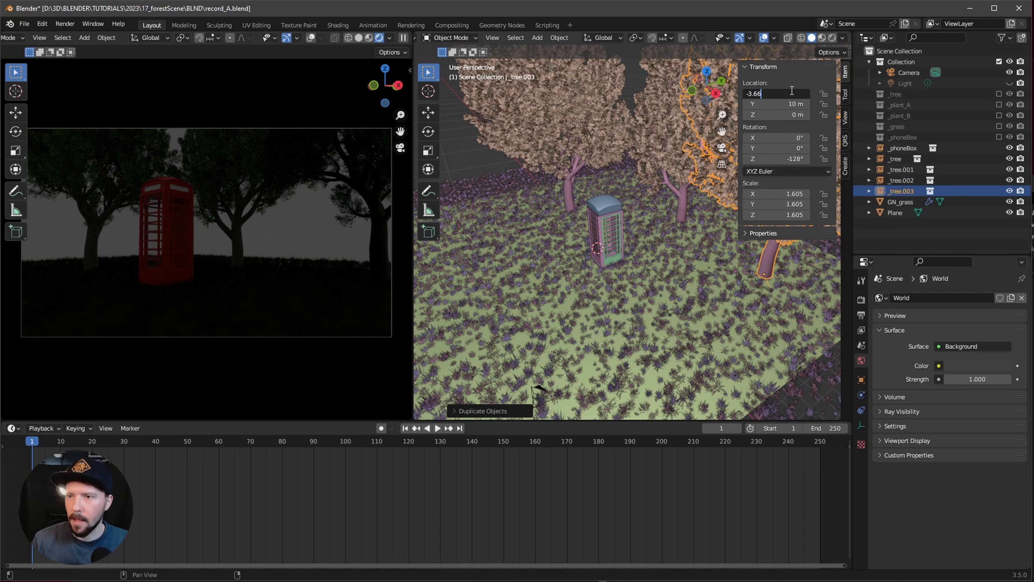
key("Tab")
type("21")
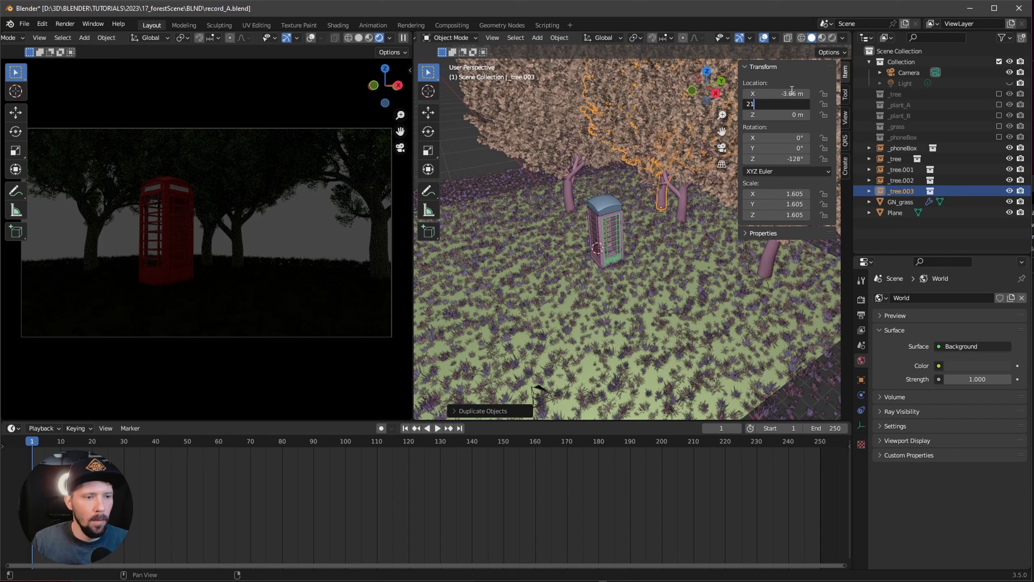
Set the fourth tree's Z rotation to -237°
key("Tab")
key("Tab")
key("Tab")
key("Tab")
type("-")
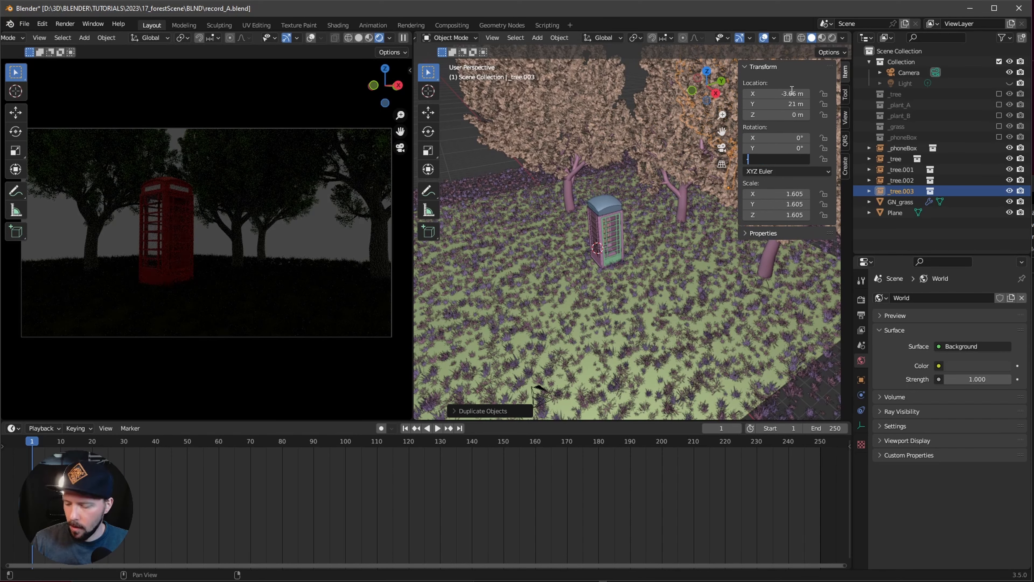
type("2")
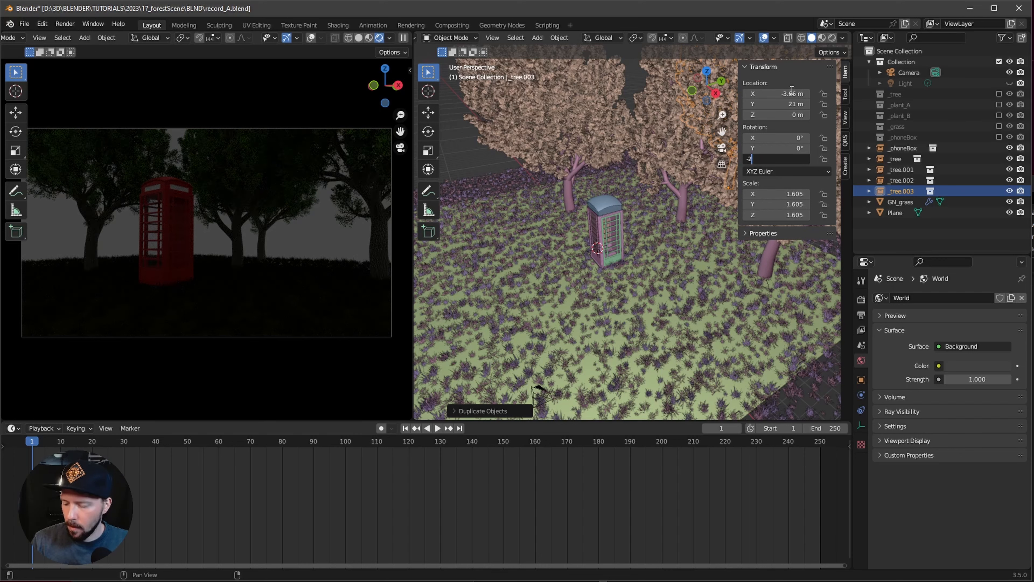
type("37")
key("Return")
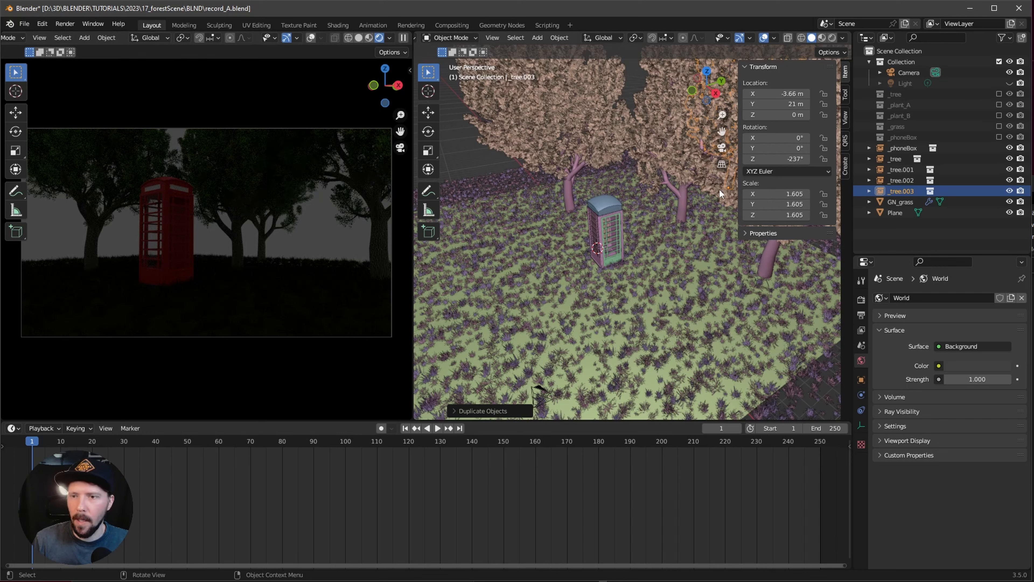
key("alt+Tab")
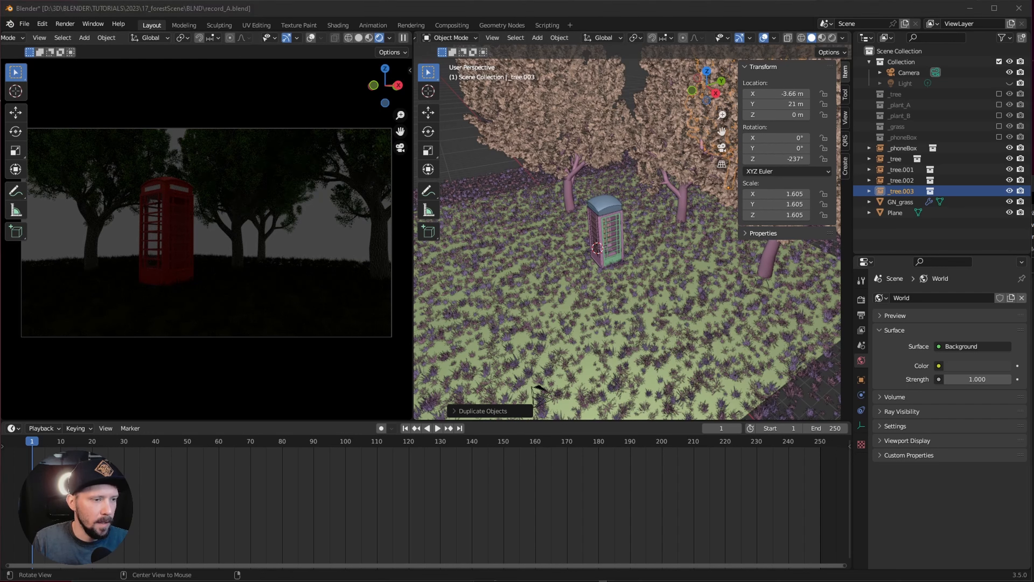
key("alt+Tab")
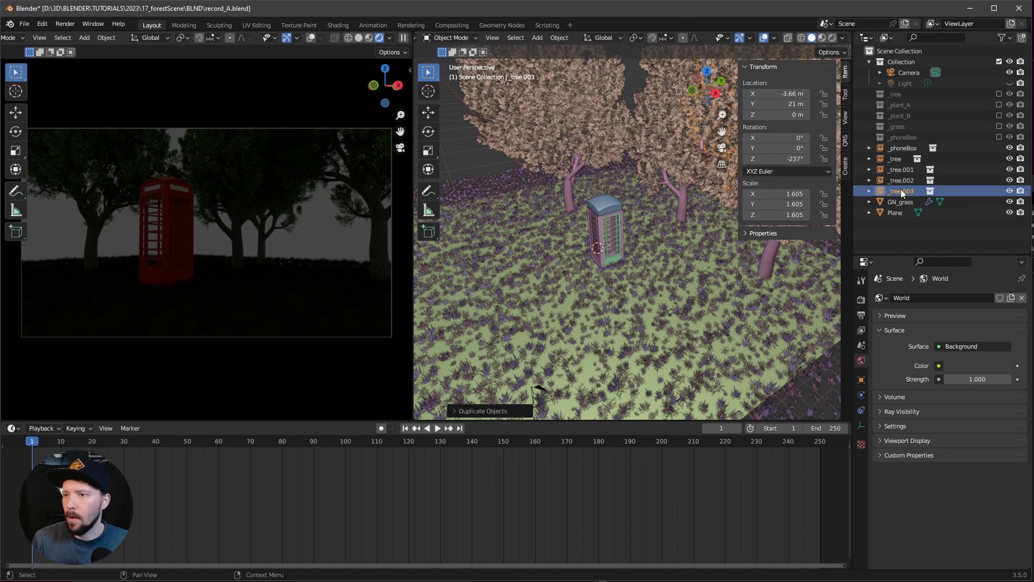
Duplicate the fourth tree in place and give the copy location X -13.3 m, Y 7.7 m and Z rotation -134°
key("shift+d")
right_click(571, 241)
left_click(788, 93)
type("-1")
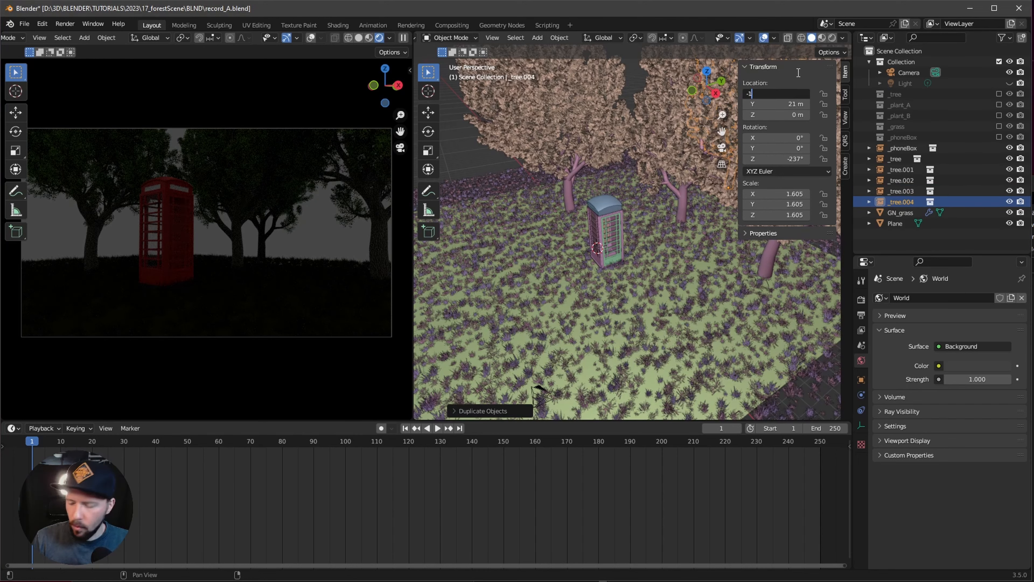
type("3.3")
key("Tab")
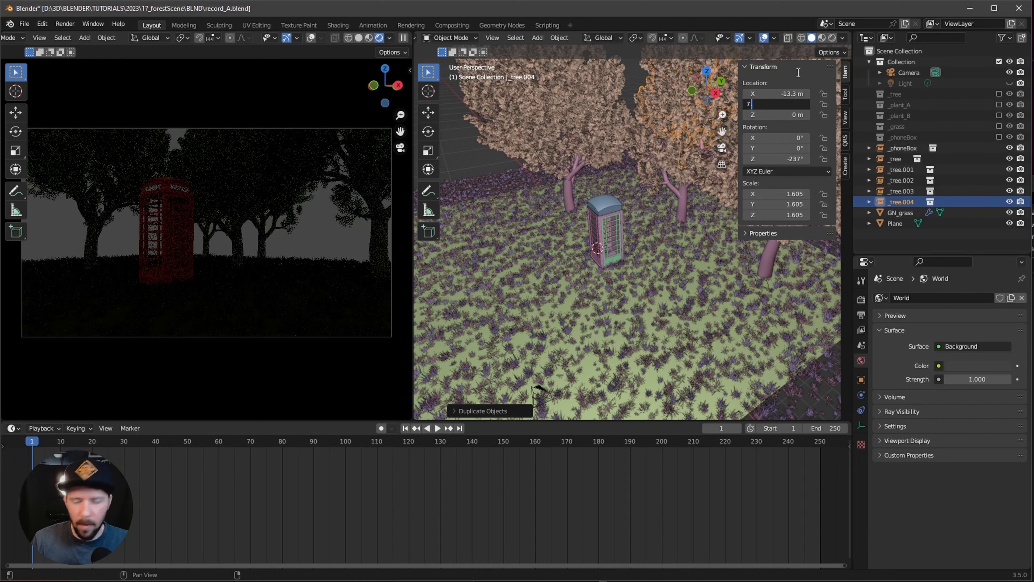
type("7.7")
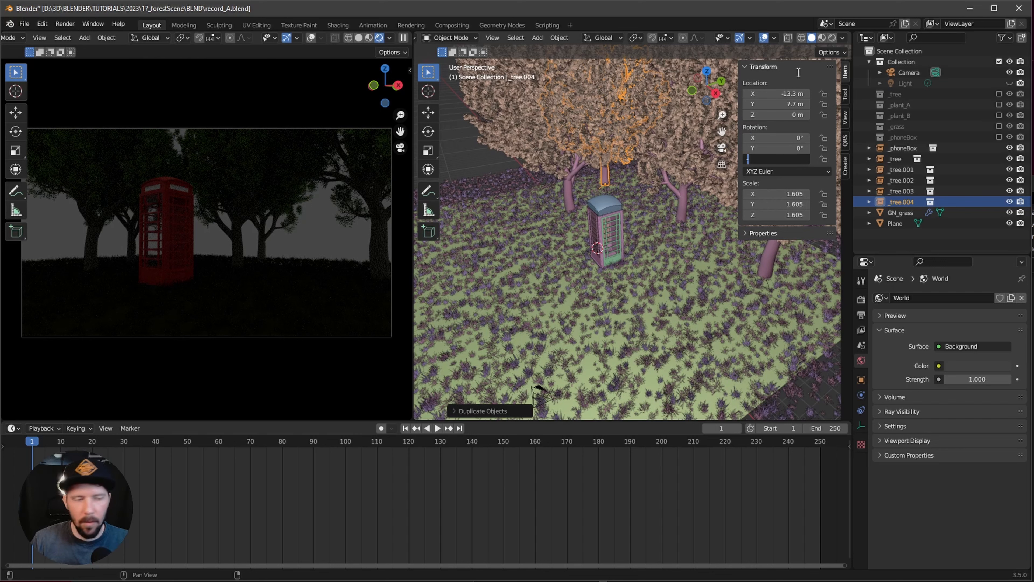
key("Return")
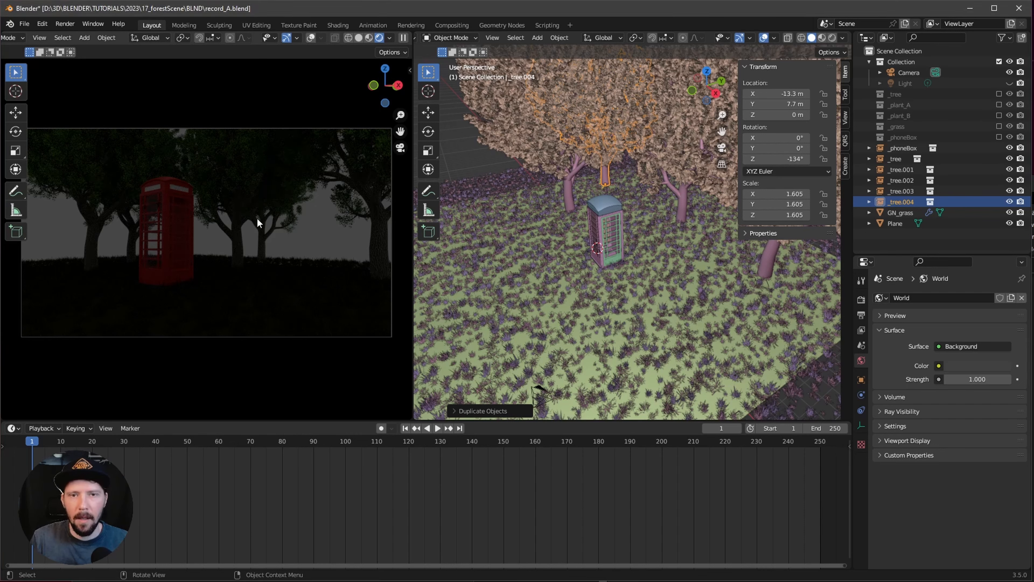
Show the camera view in Material Preview shading and instance the _plant_A collection to the scene
key("z")
left_click(268, 285)
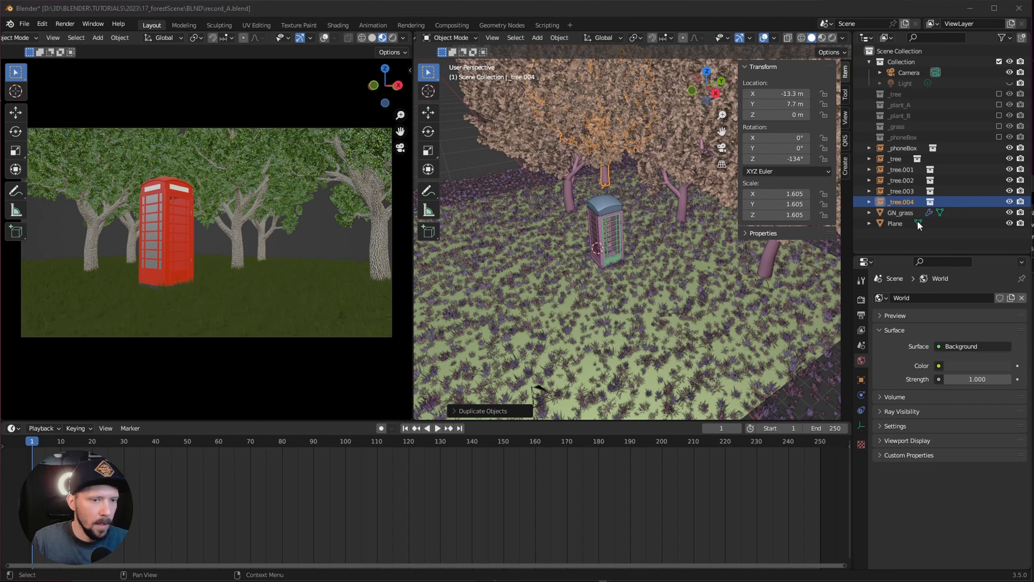
left_click(928, 105)
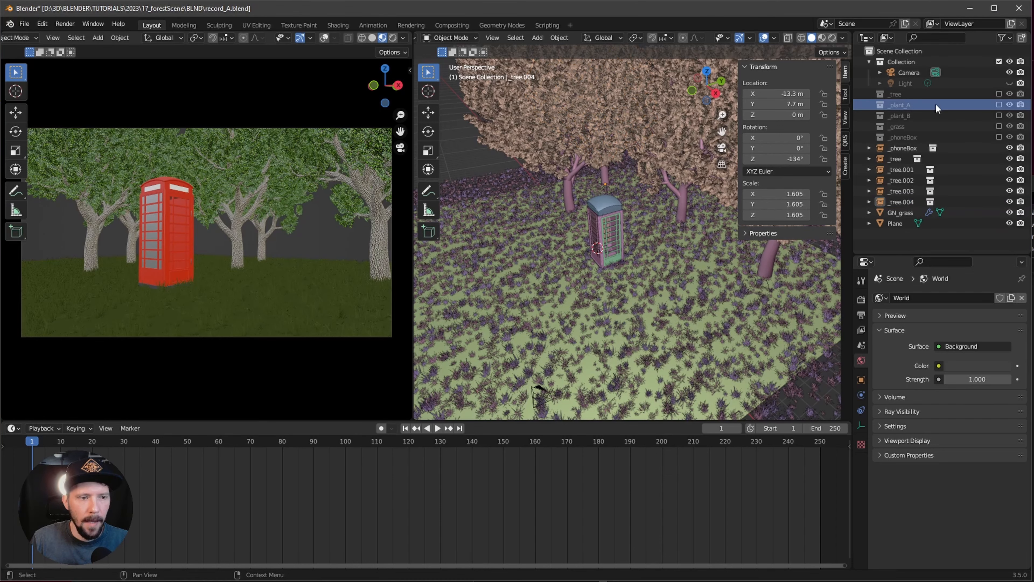
right_click(933, 107)
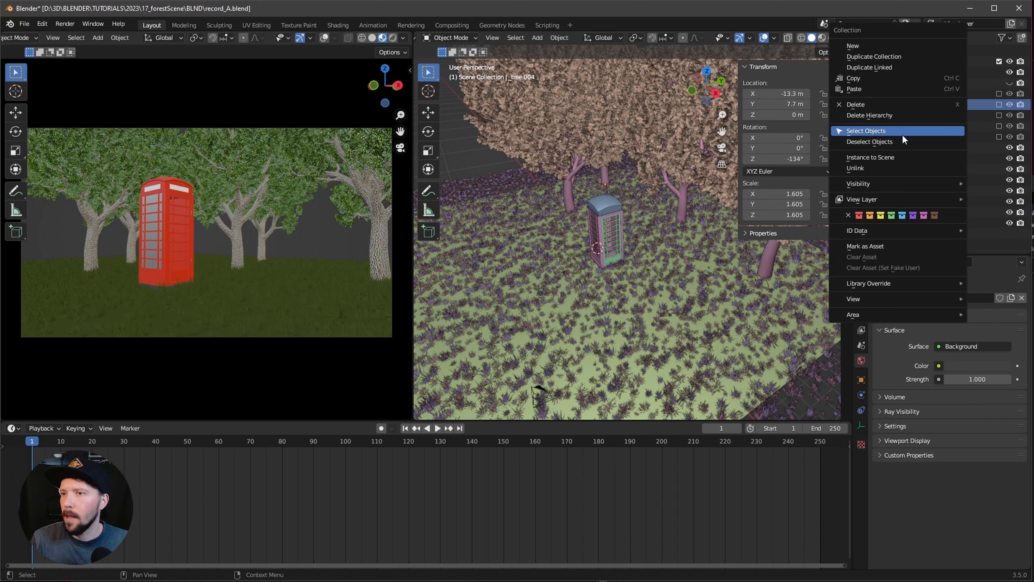
left_click(906, 159)
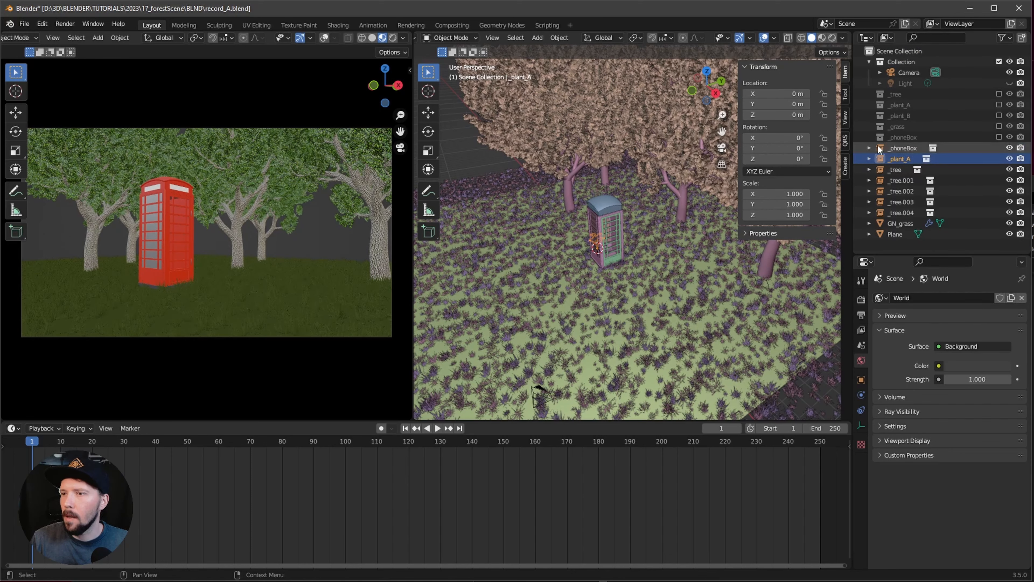
Set the plant instance's location to X 3.2 m and Y 0.9 m and scale it up uniformly to about 1.73
left_click(785, 94)
type("3.2")
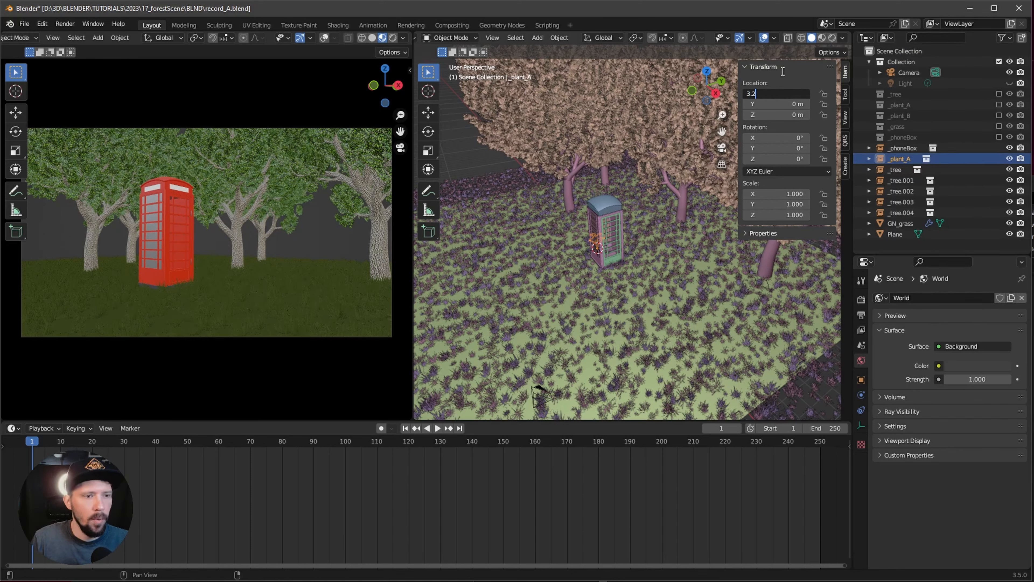
key("Tab")
type(".9")
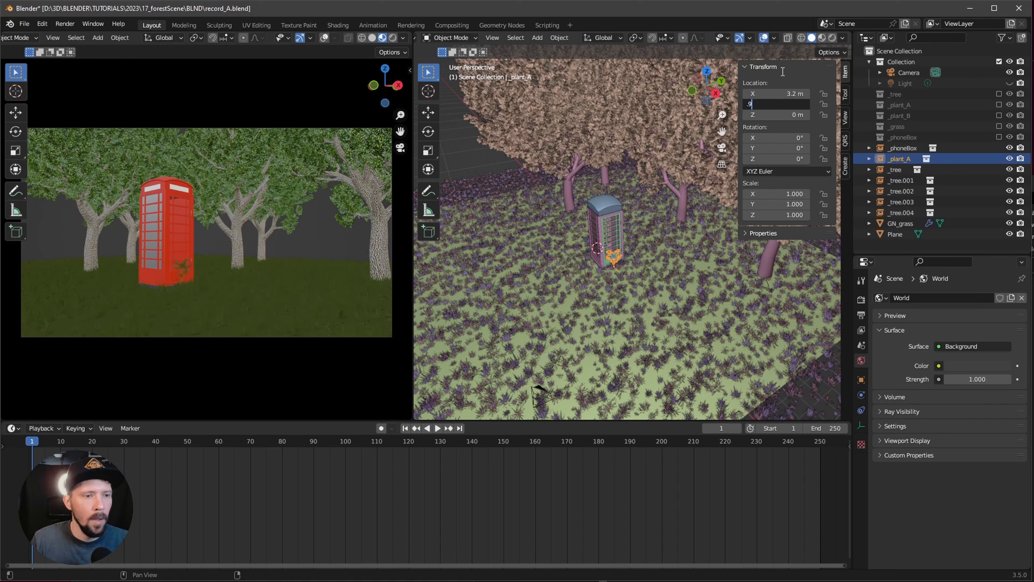
key("Return")
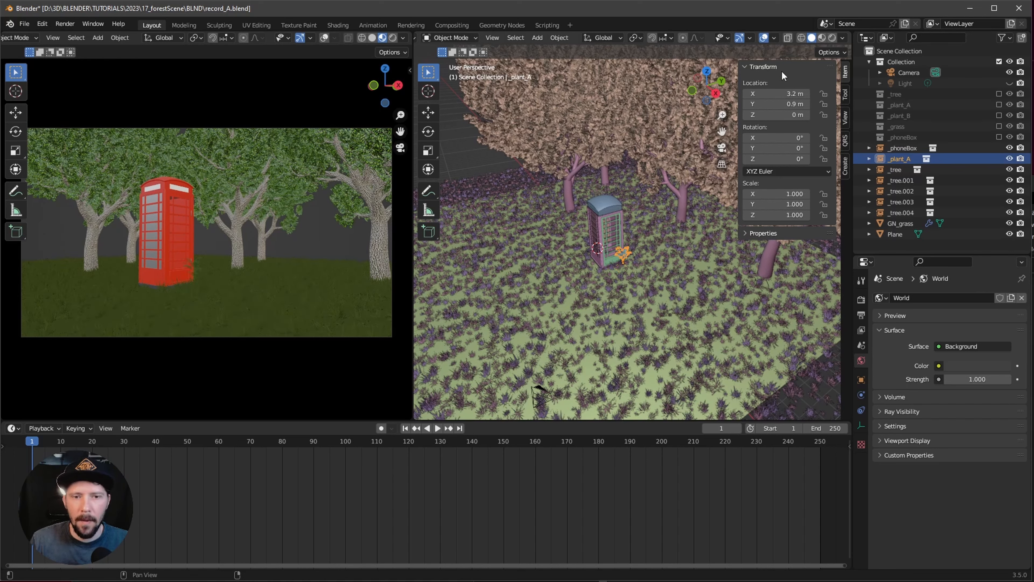
key("s")
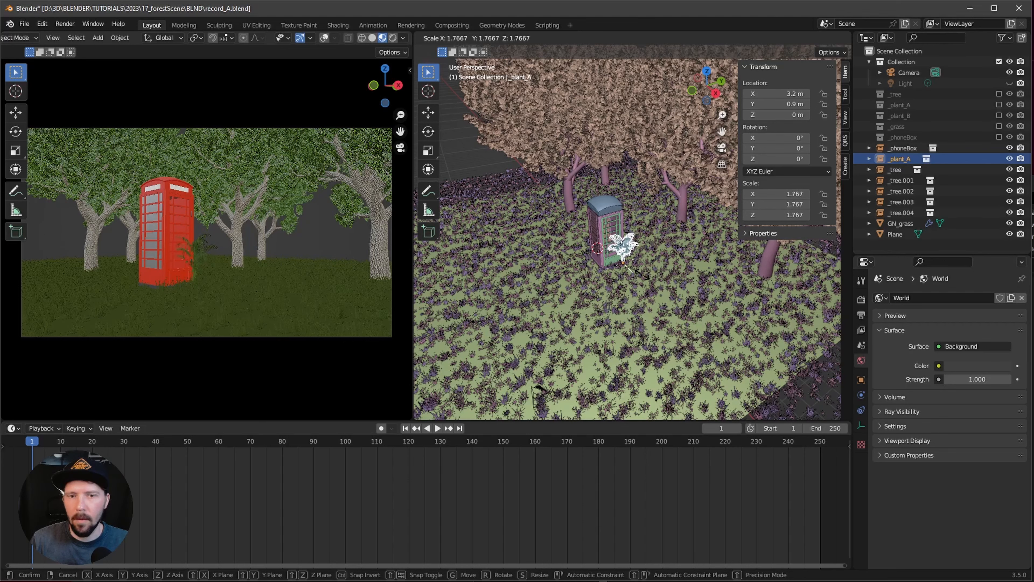
left_click(639, 271)
Duplicate the plant in place and give the copy location X 0.9 m, Y -1 m and Z rotation 103°
scroll(639, 272, "up", 5)
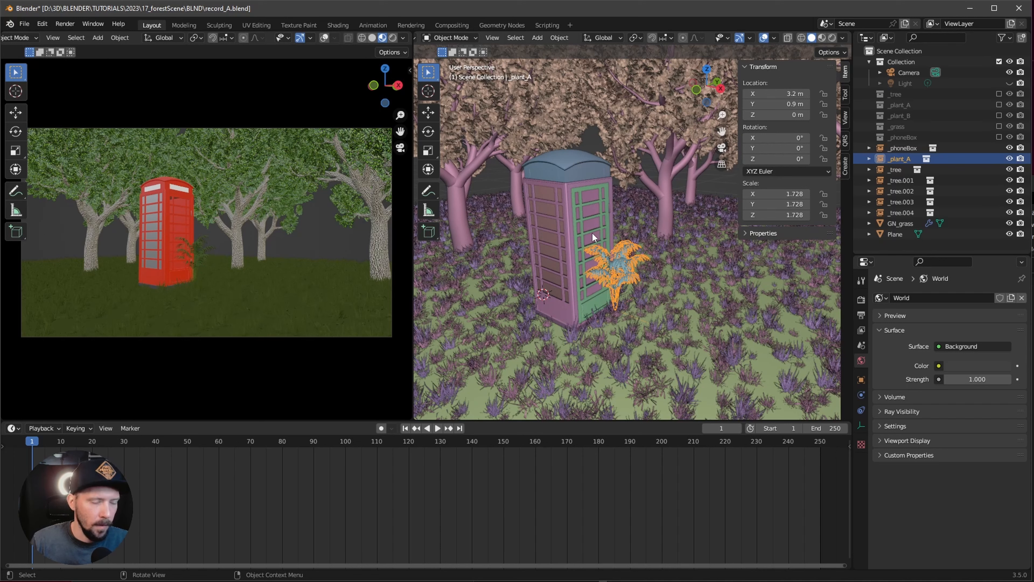
key("shift+d")
double_click(790, 93)
type("-9")
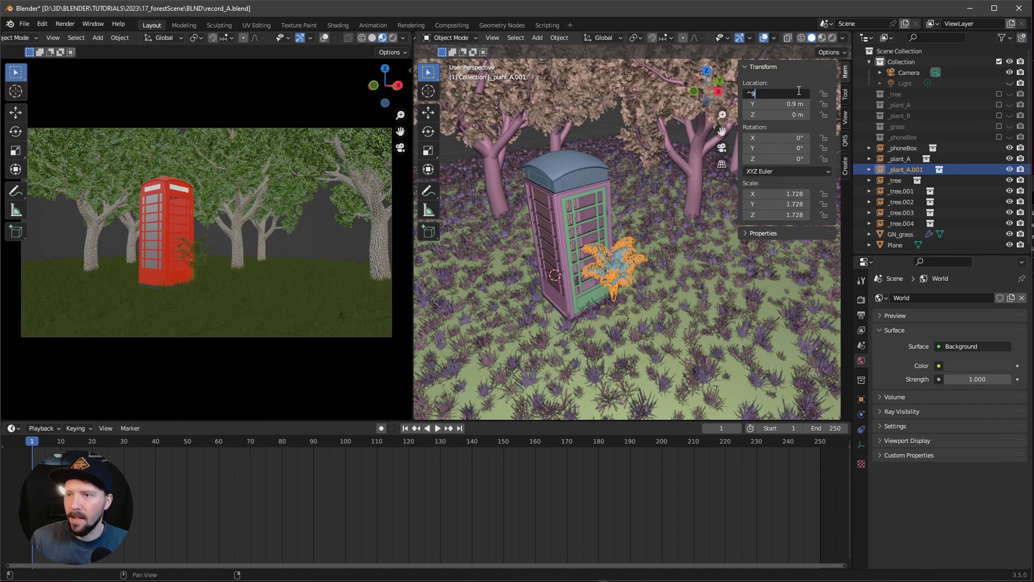
key("Escape")
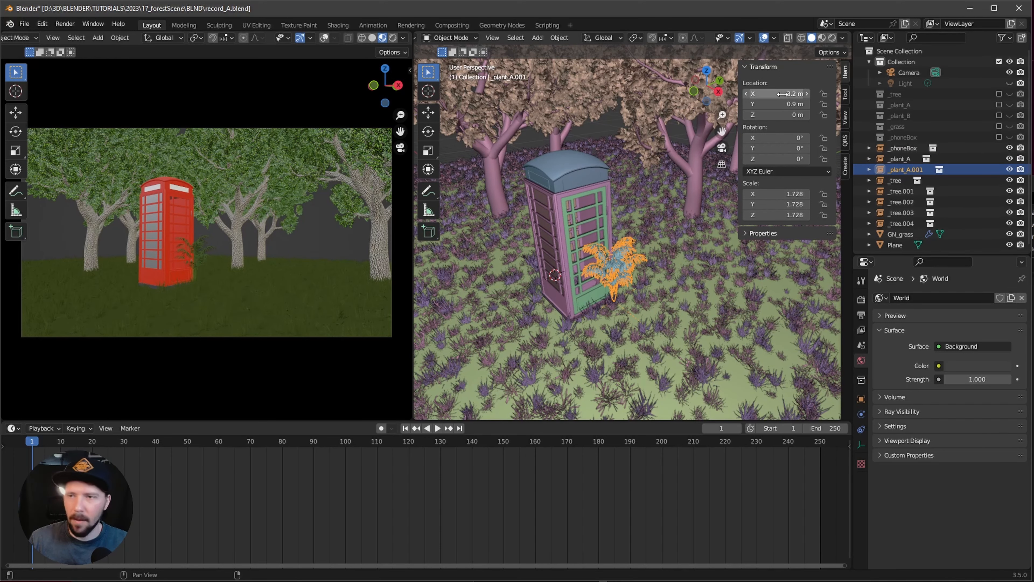
left_click(799, 92)
type("-9")
key("Tab")
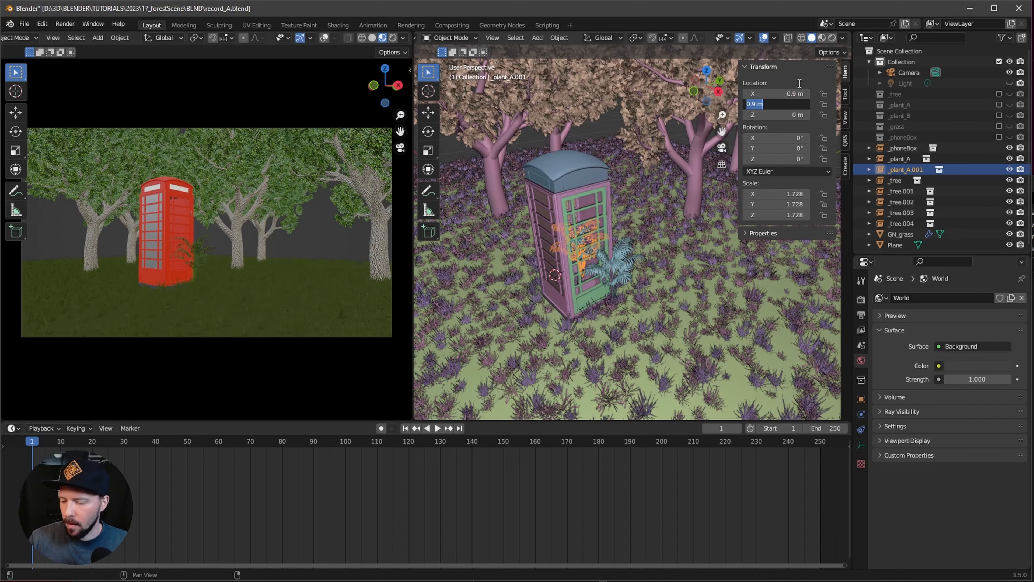
type("-1")
key("Return")
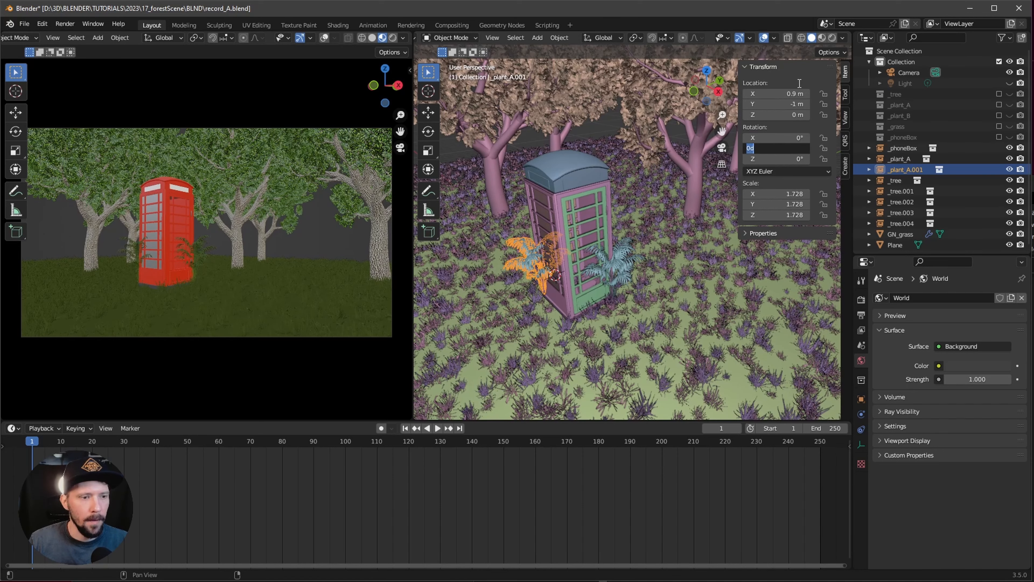
mouse_move(792, 159)
left_mouse_down()
mouse_move(820, 158)
mouse_move(791, 159)
left_mouse_up()
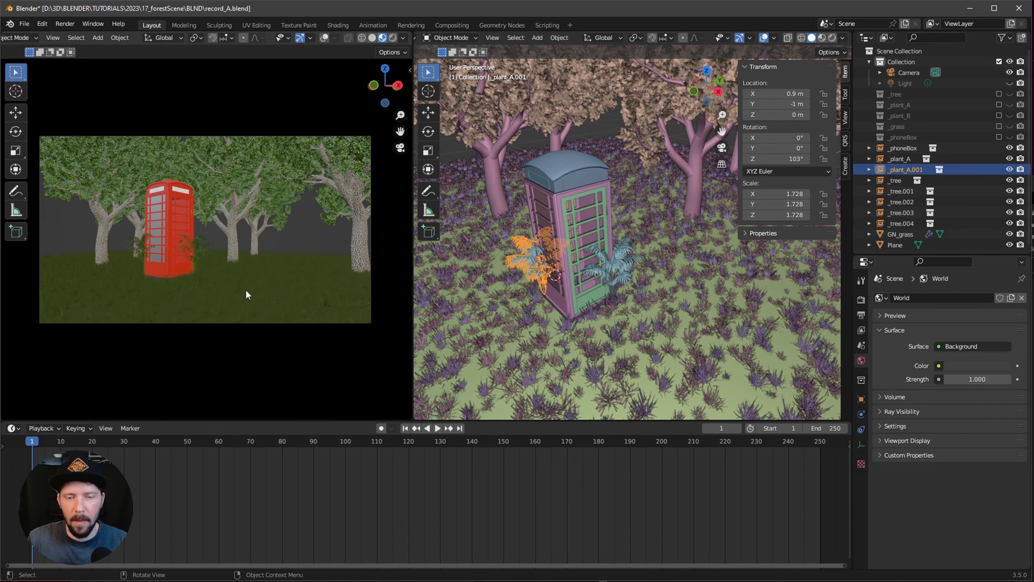
Show the camera view in Rendered shading and set the world background color to hex AC88C5
key("z")
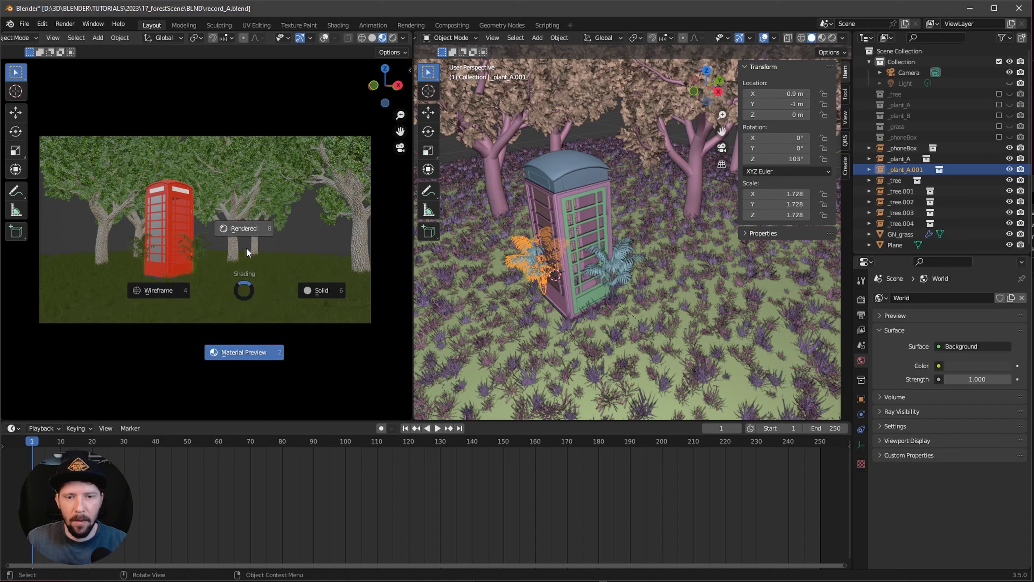
left_click(247, 249)
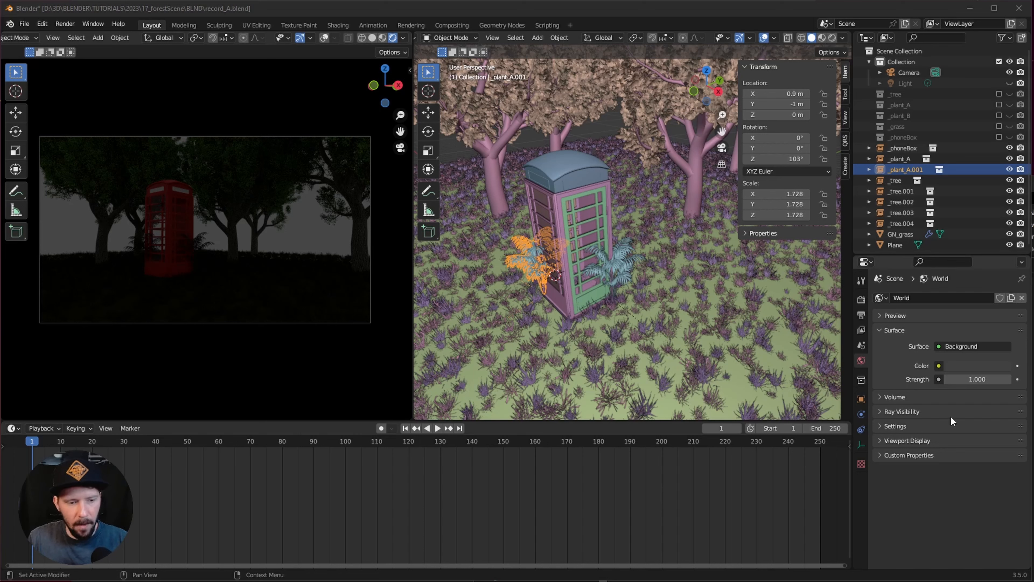
left_click(969, 366)
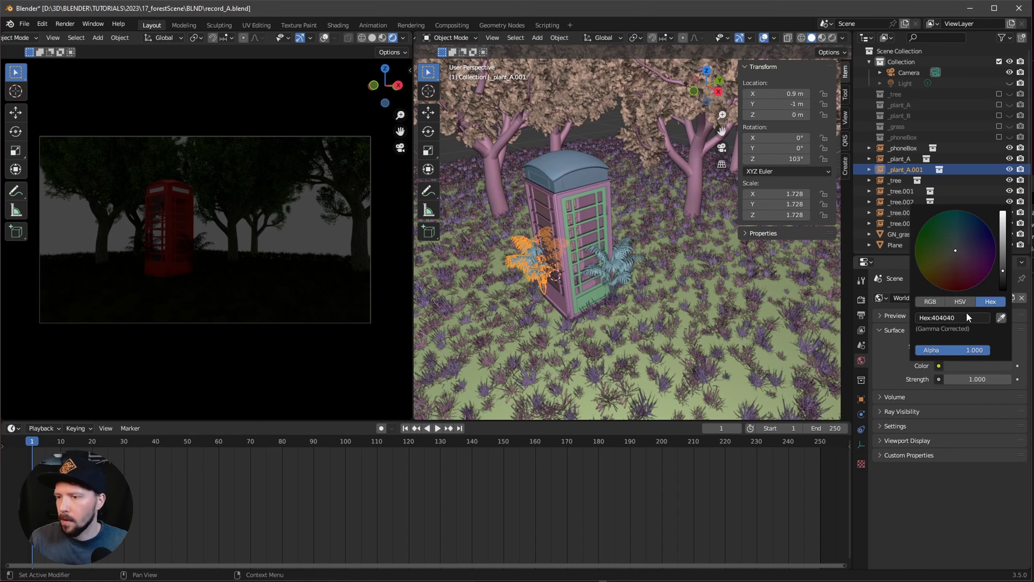
left_click(957, 317)
type("AC88C5")
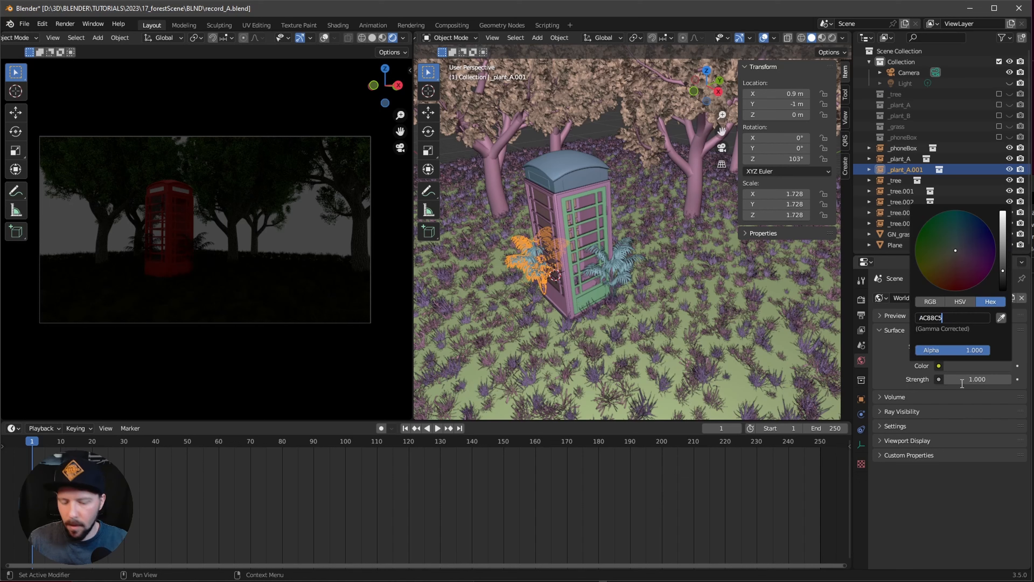
key("Return")
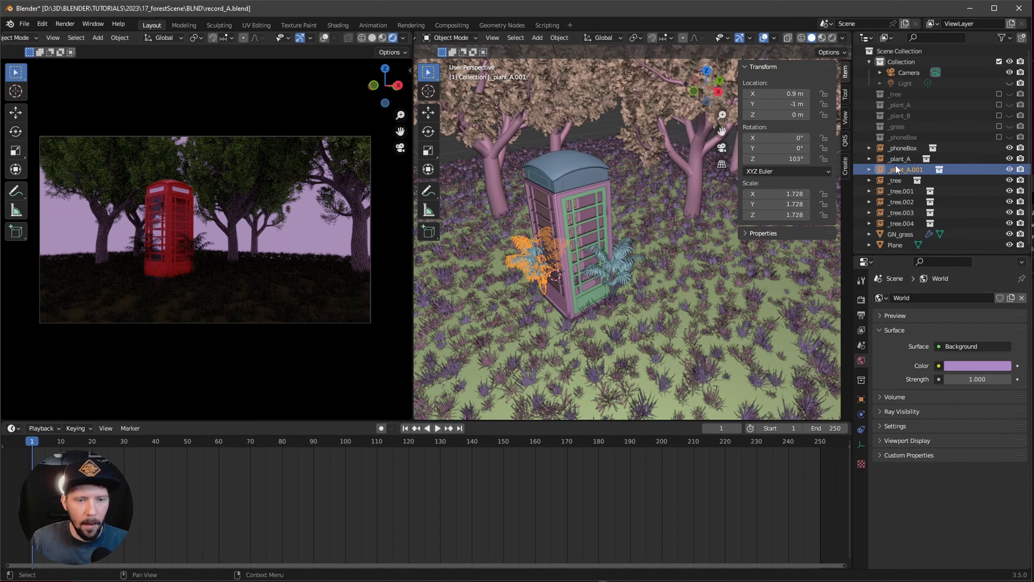
Add a cube mesh to the scene and rename it fog
middle_click_drag(698, 294, 684, 306)
key("shift+a")
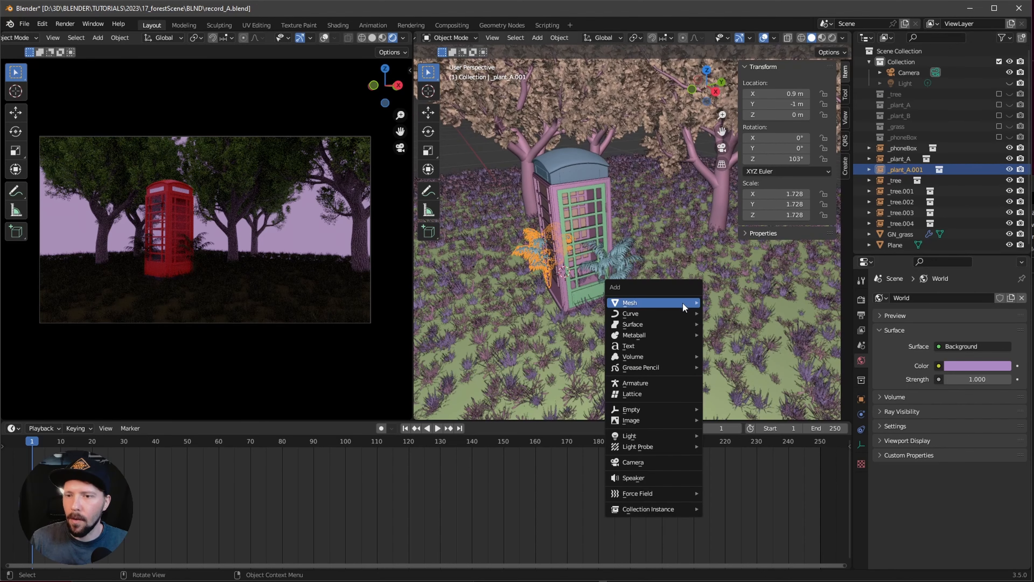
mouse_move(682, 302)
left_click(748, 312)
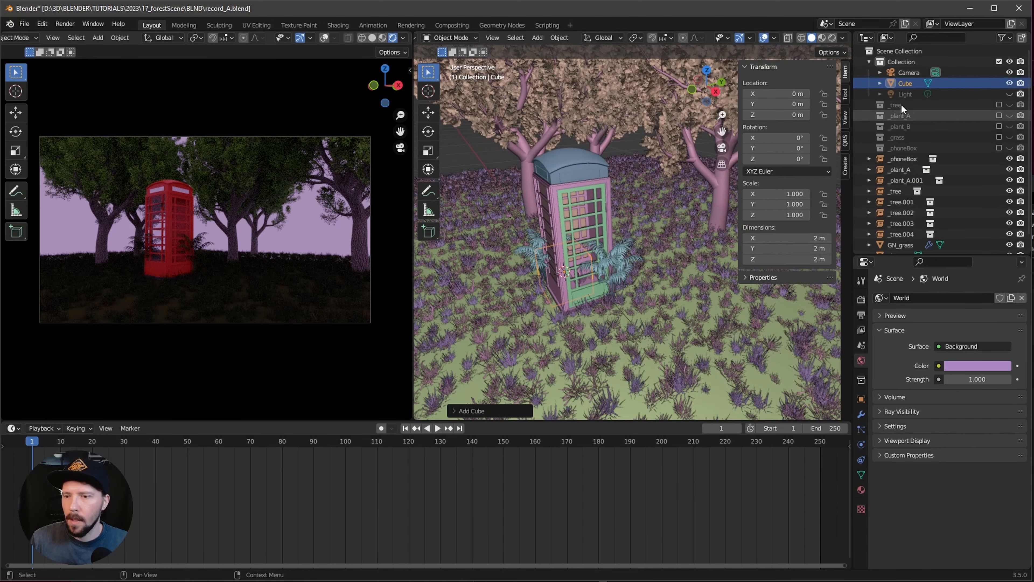
double_click(906, 83)
type("fog")
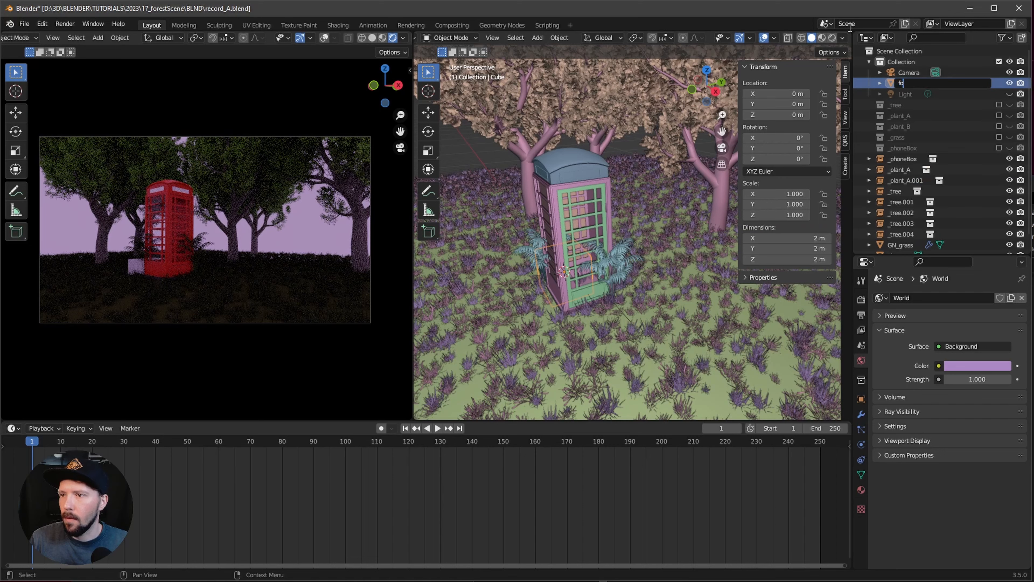
key("Return")
Set the fog cube's X, Y and Z dimensions to 50 m so it encloses the scene
left_click_drag(792, 239, 794, 259)
type("50")
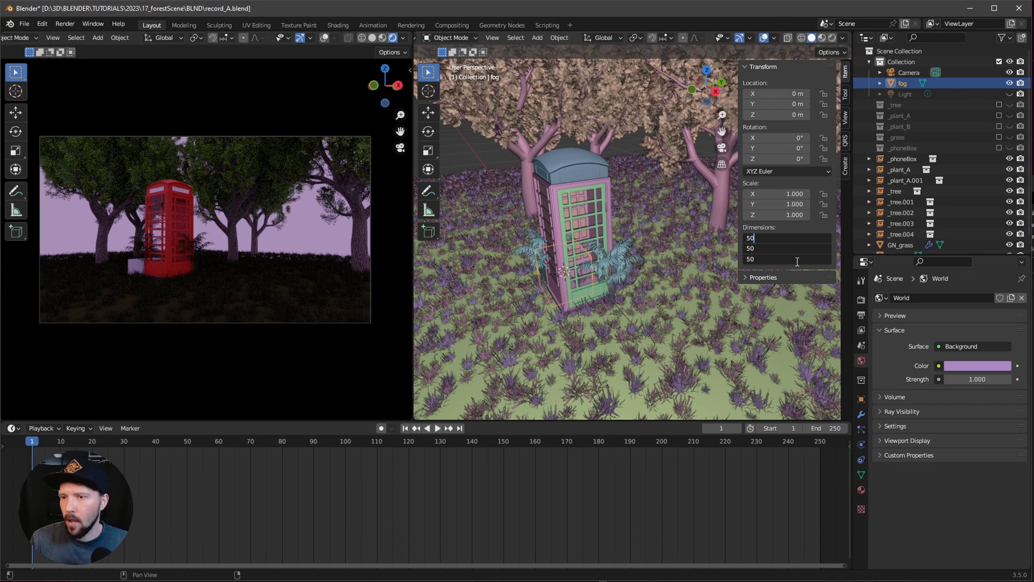
key("Return")
scroll(591, 340, "down", 5)
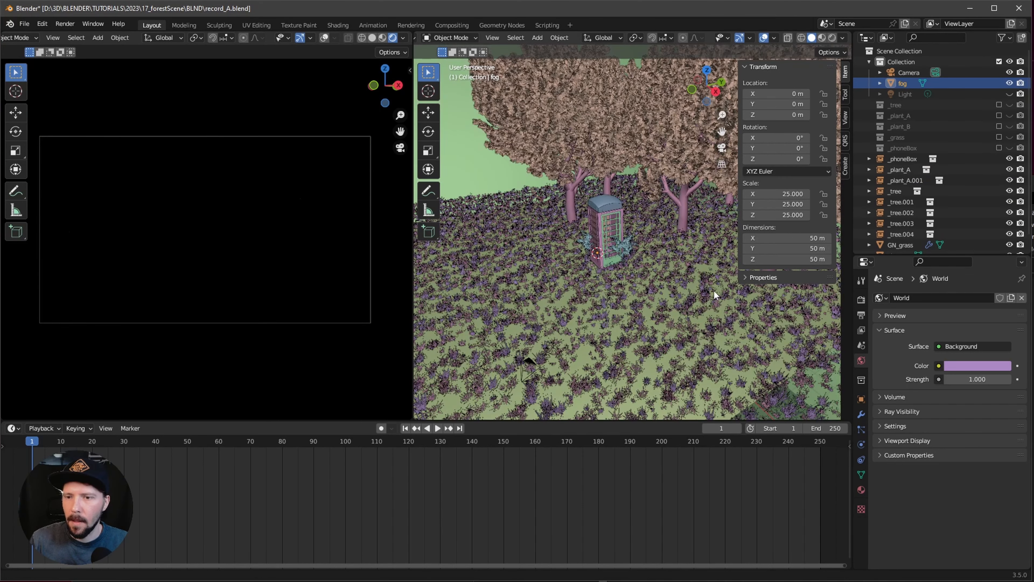
scroll(674, 301, "up", 3)
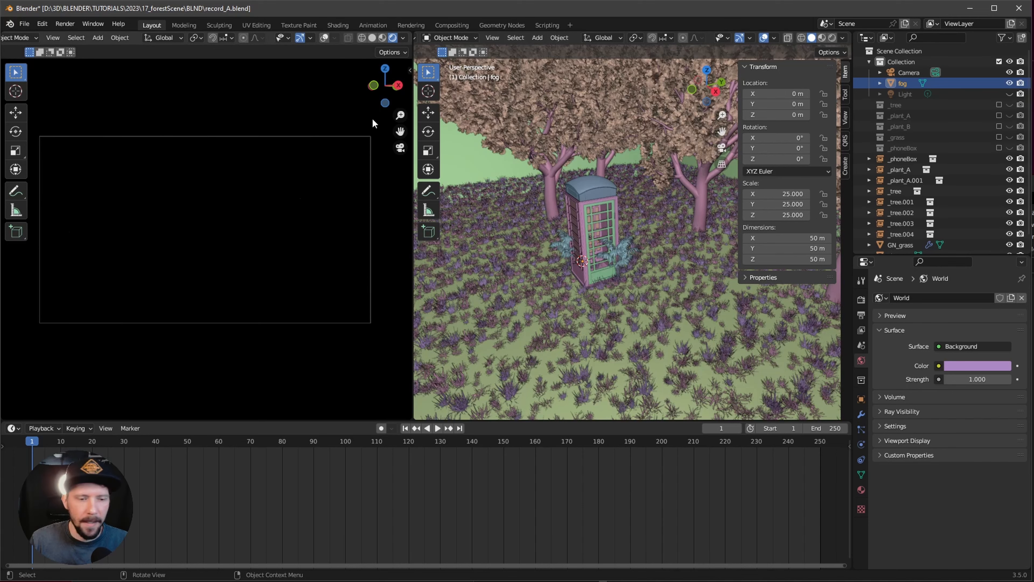
Switch to the Shading workspace with Rendered shading and create a new material named M_fog on the fog cube
left_click(337, 25)
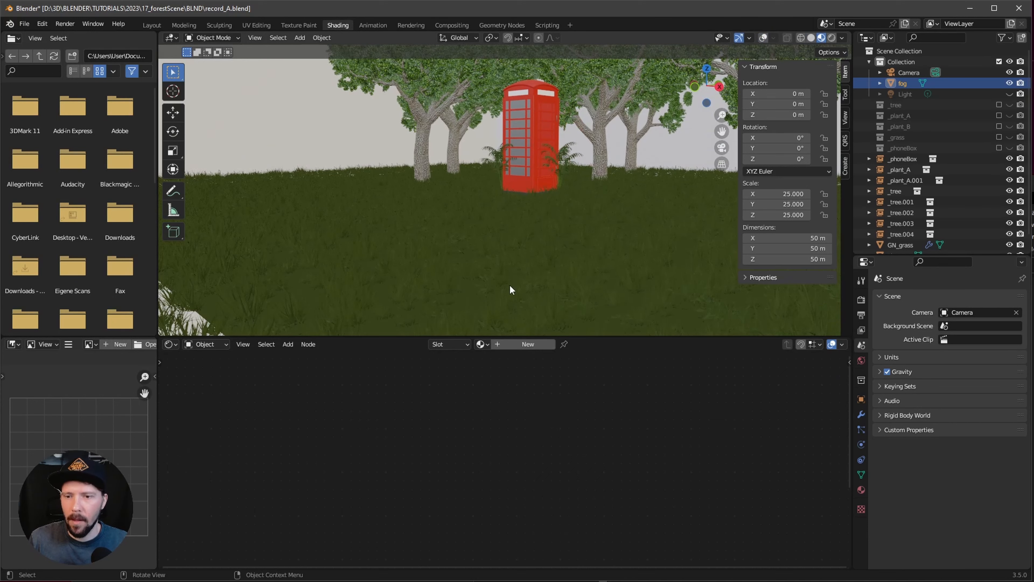
key("z")
left_click(529, 356)
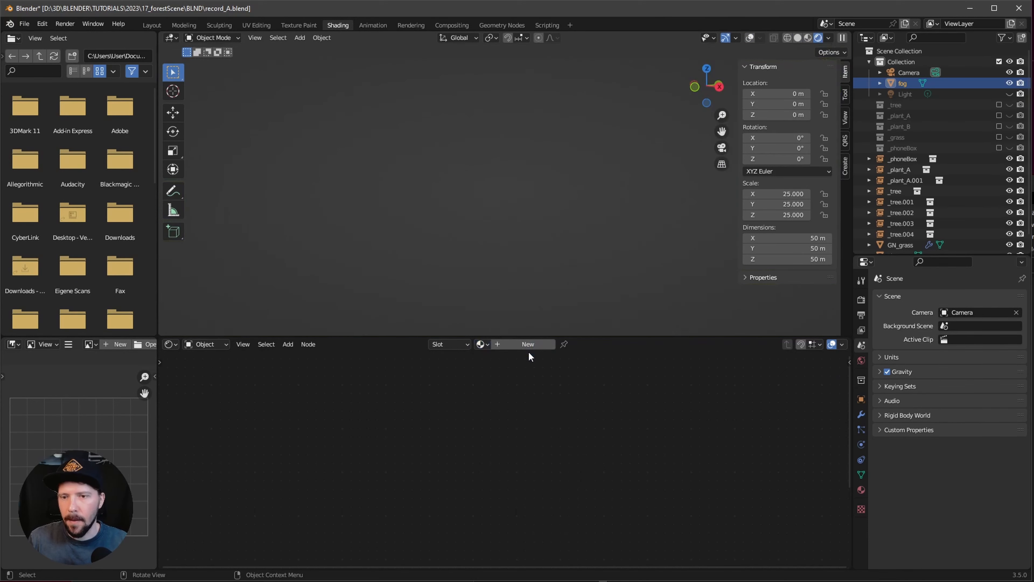
left_click(524, 344)
double_click(505, 345)
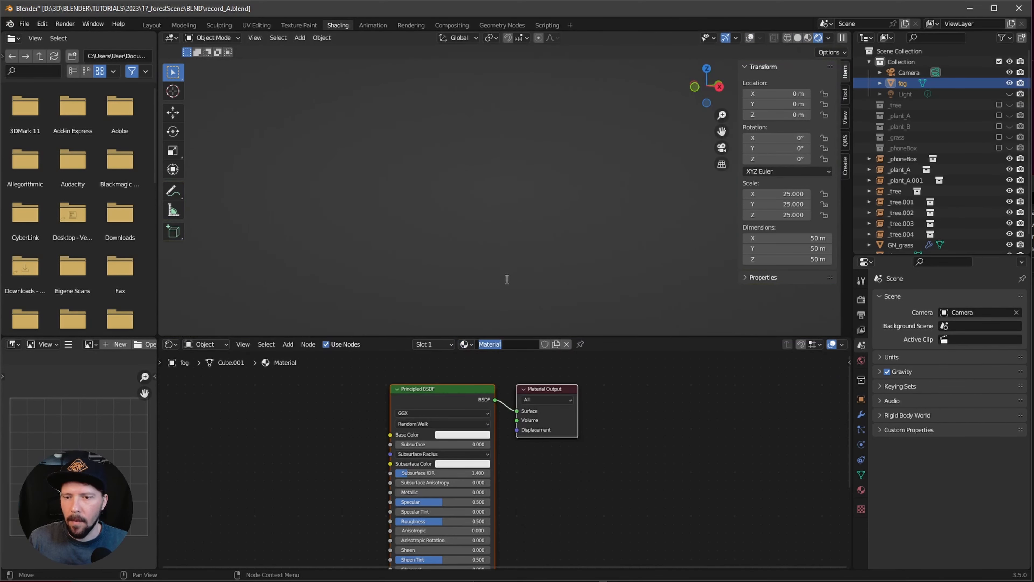
type("M_fog")
key("Return")
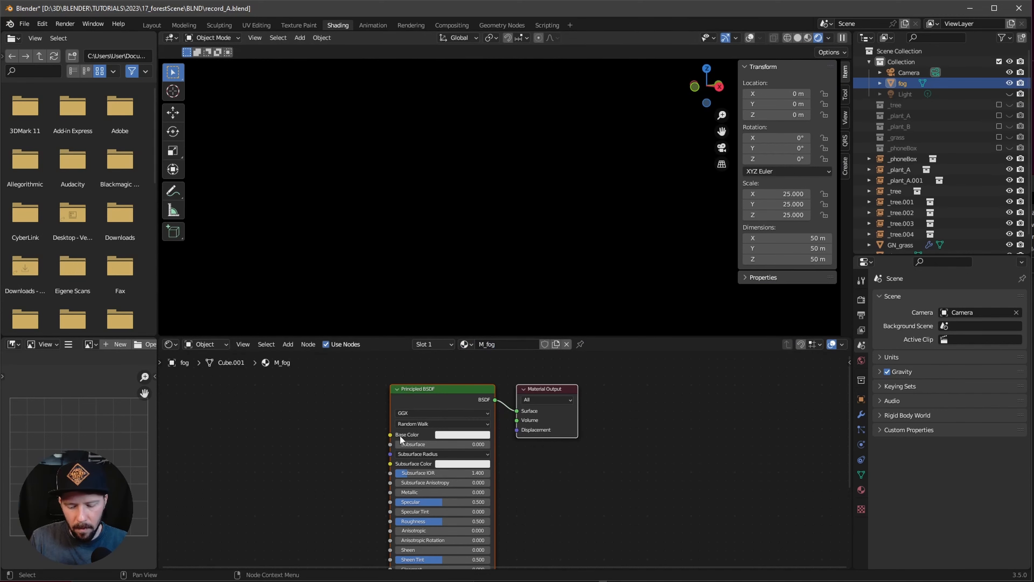
Replace the Principled BSDF with a Volume Scatter node and connect it to the Material Output's Volume input
key("x")
key("shift+a")
type("v")
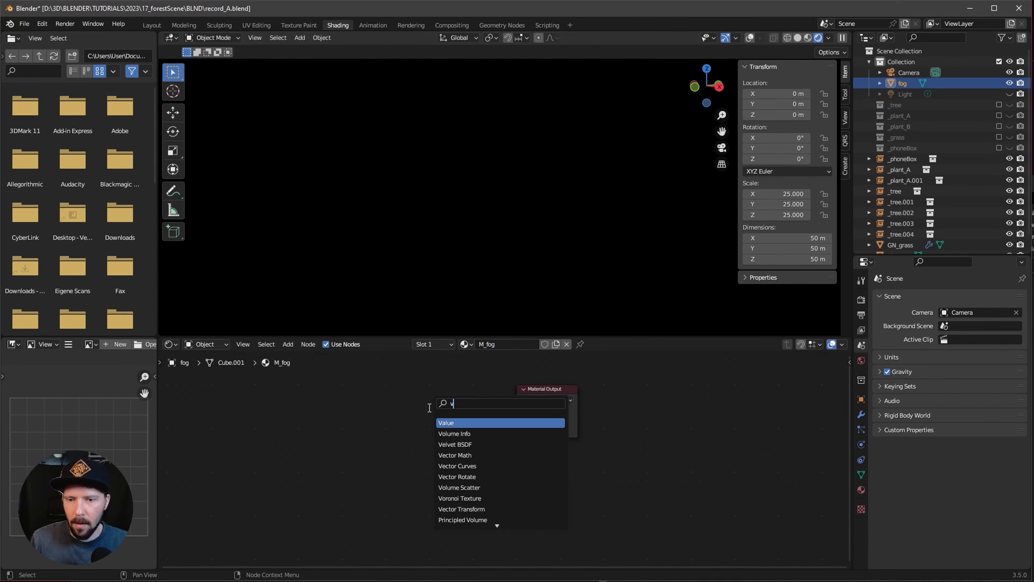
type("olu")
left_click(460, 433)
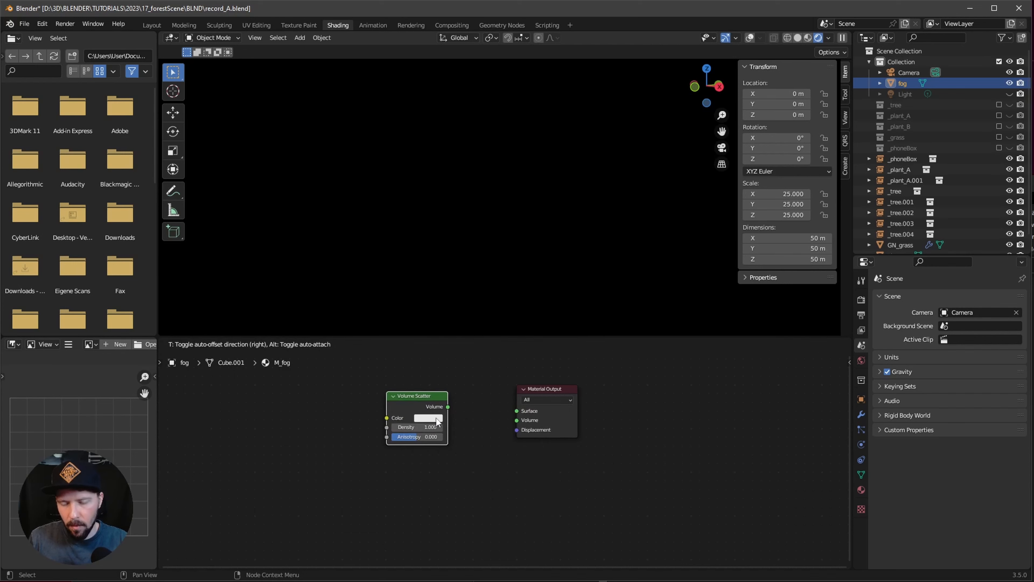
left_click(448, 408)
left_click_drag(448, 407, 517, 420)
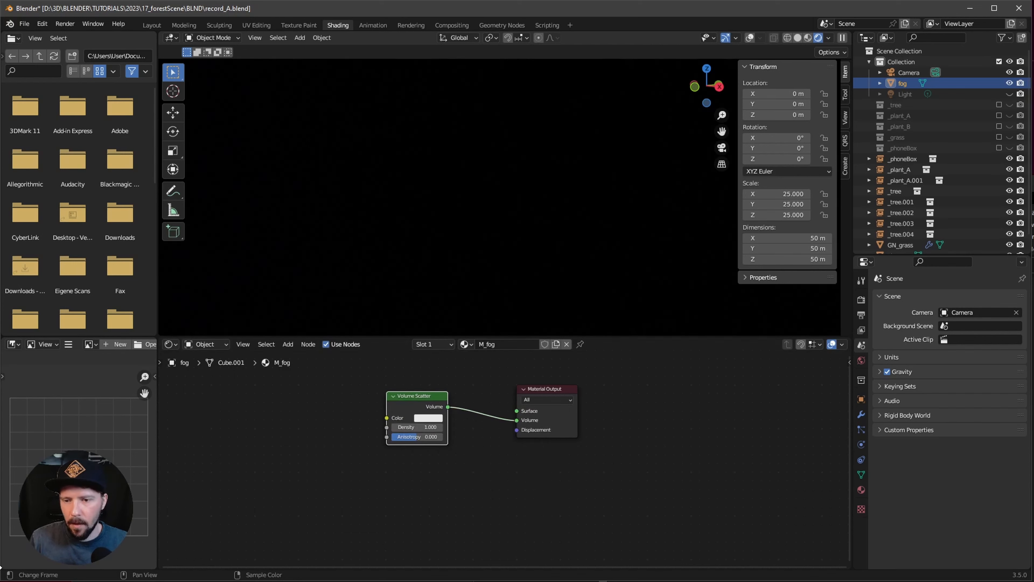
Darken the Volume Scatter color to a medium grey and set its density to 0.45
left_click(428, 418)
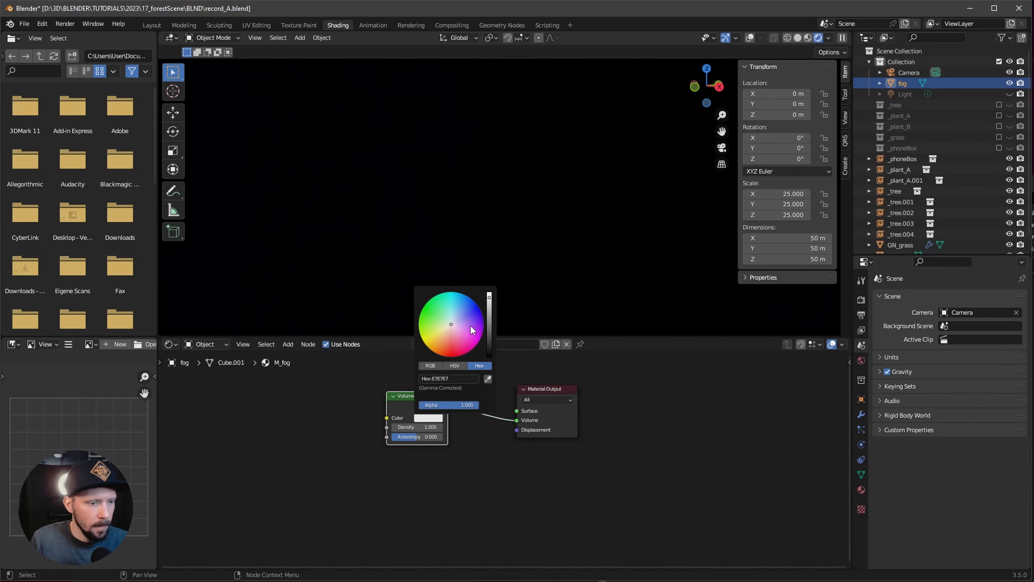
left_click_drag(490, 304, 490, 323)
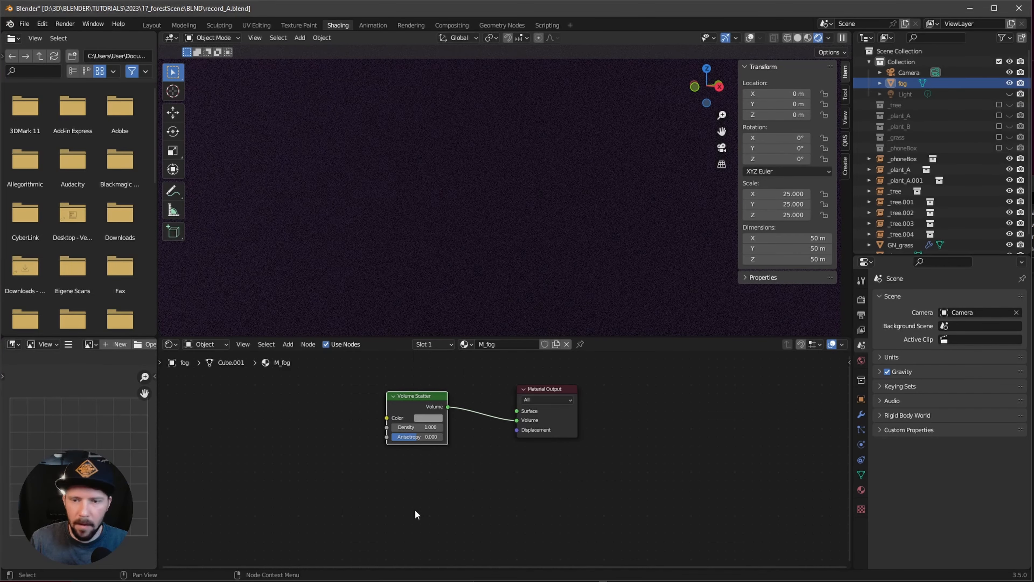
left_click(417, 425)
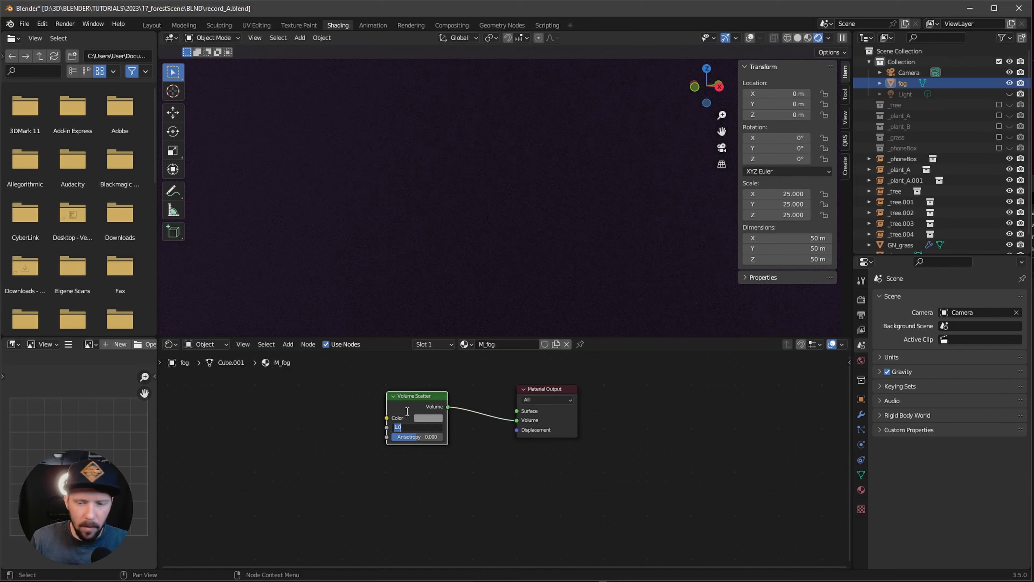
left_click(394, 491)
scroll(474, 462, "up", 8)
middle_click_drag(432, 472, 490, 525)
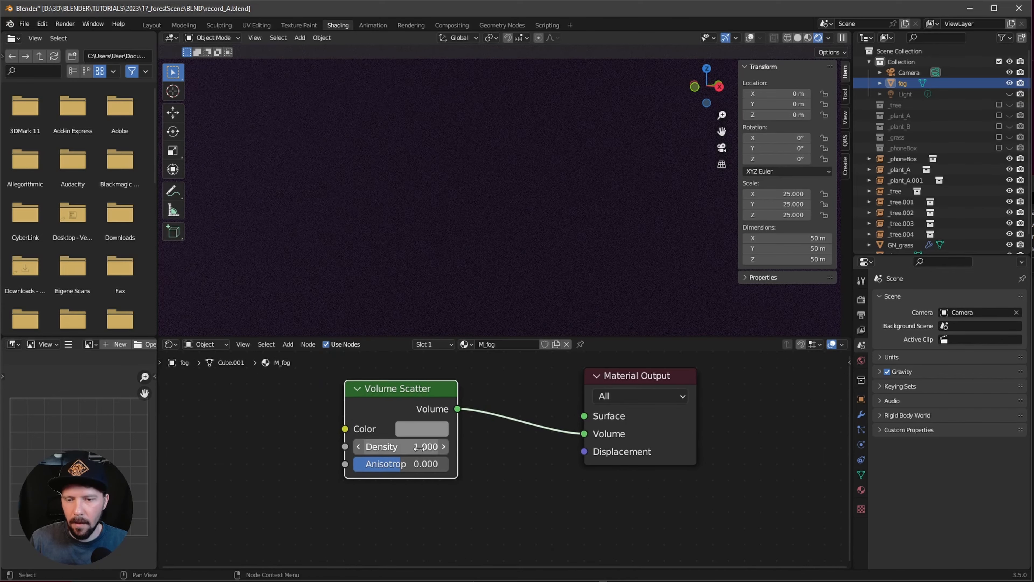
left_click(422, 442)
type(".4")
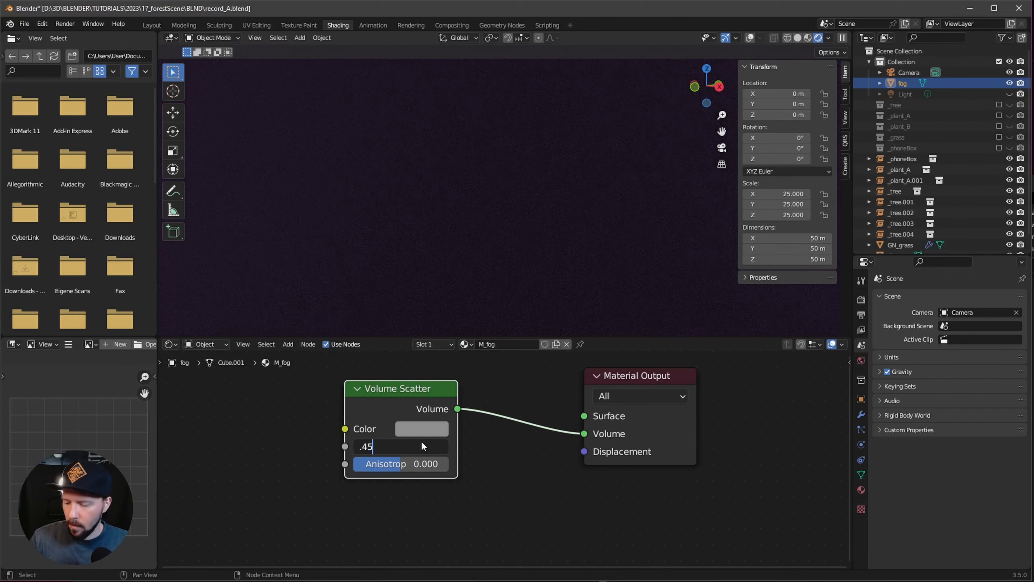
type("5")
key("Return")
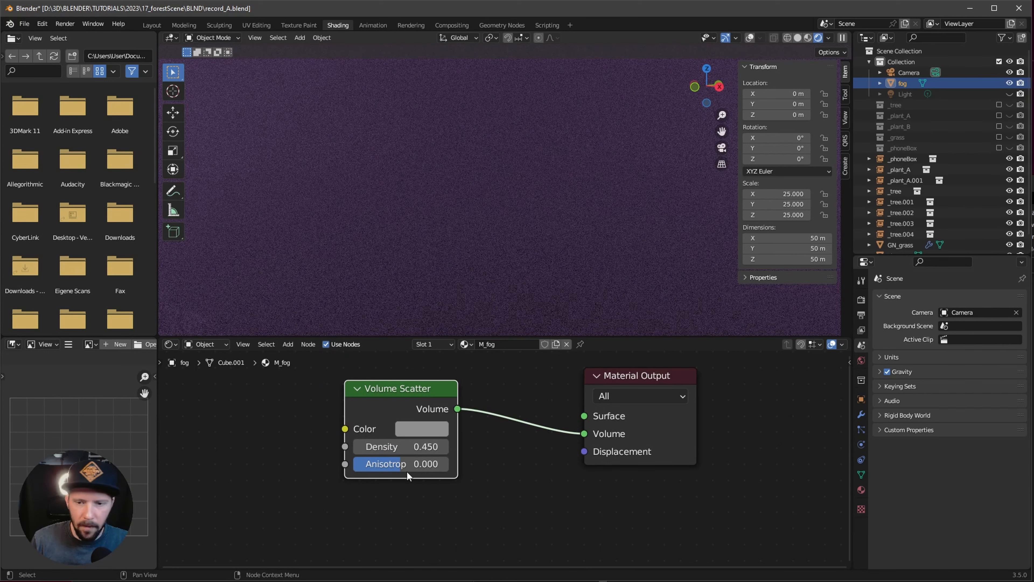
Set the Volume Scatter node's anisotropy to 0.5
double_click(421, 464)
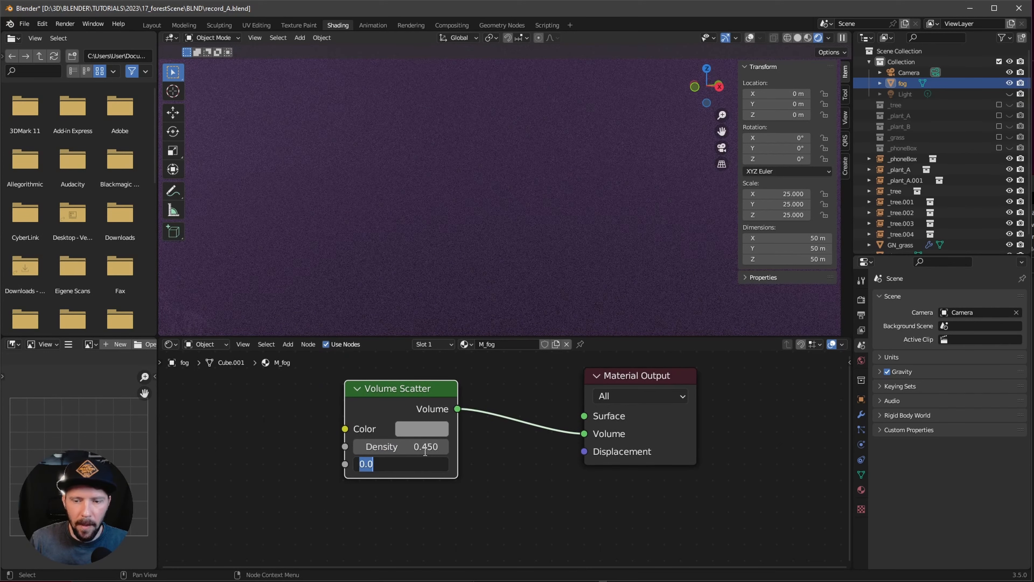
type(".5")
key("Return")
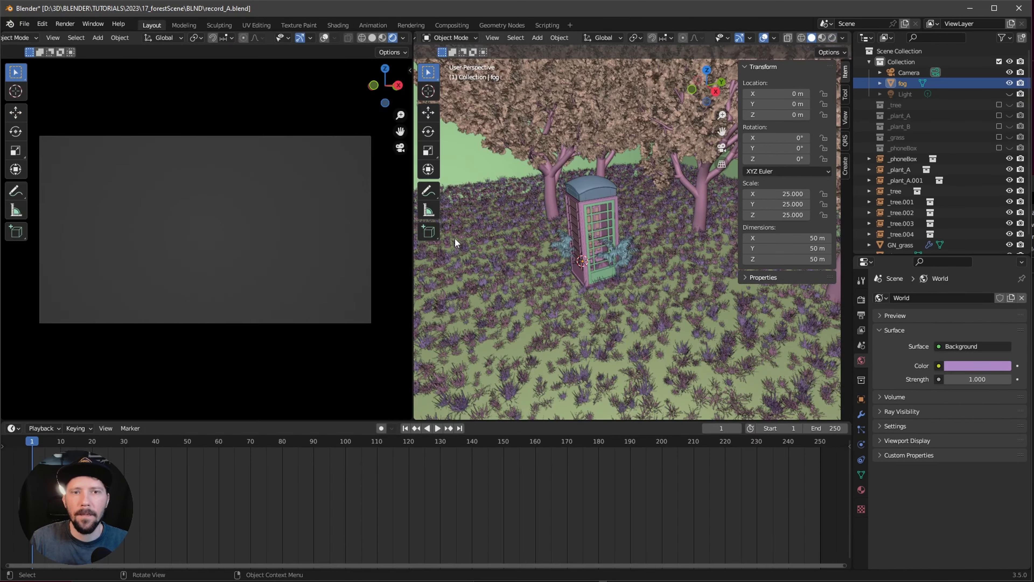
Unhide the scene's light and change its type from Point to Area
left_click(1009, 94)
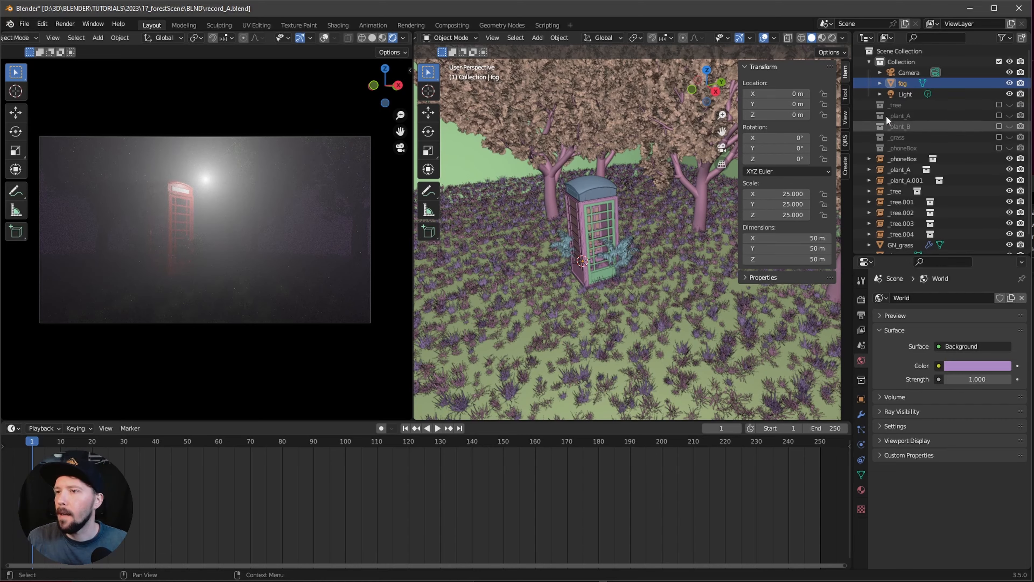
middle_click_drag(644, 247, 658, 247)
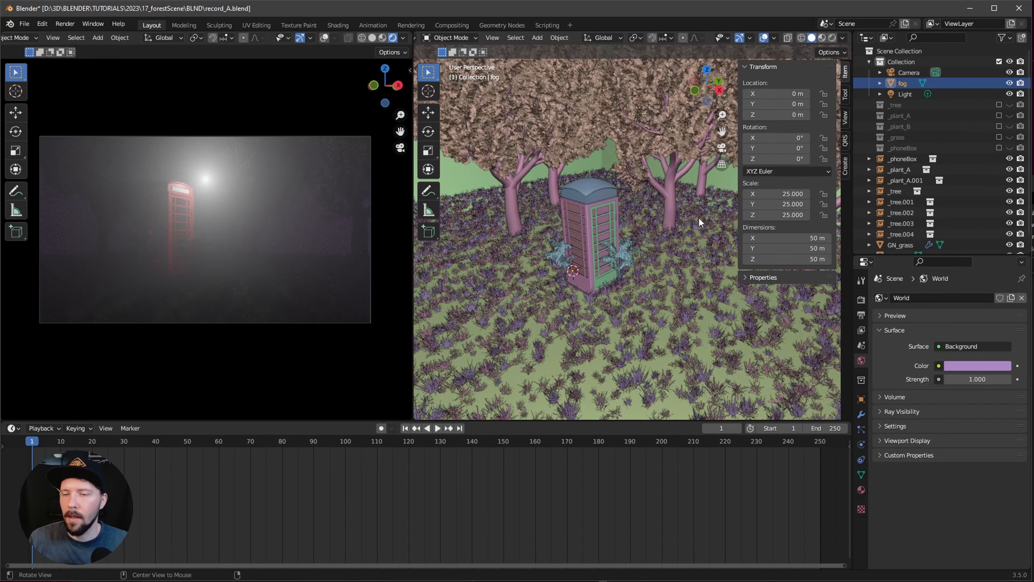
left_click(908, 93)
left_click(861, 445)
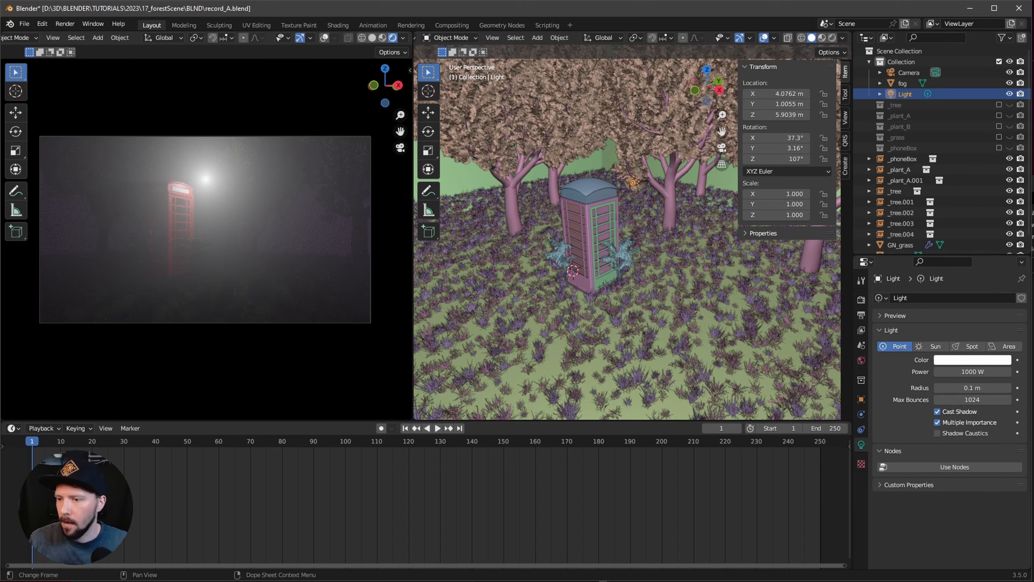
left_click(1006, 346)
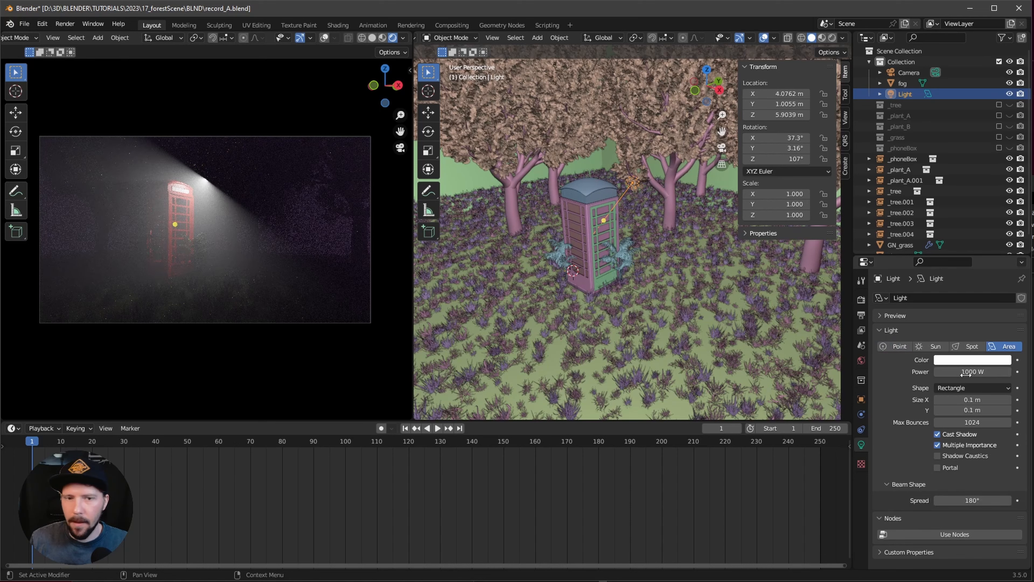
Set the area light's color to hex 86D4FF
left_click(976, 360)
left_click(959, 323)
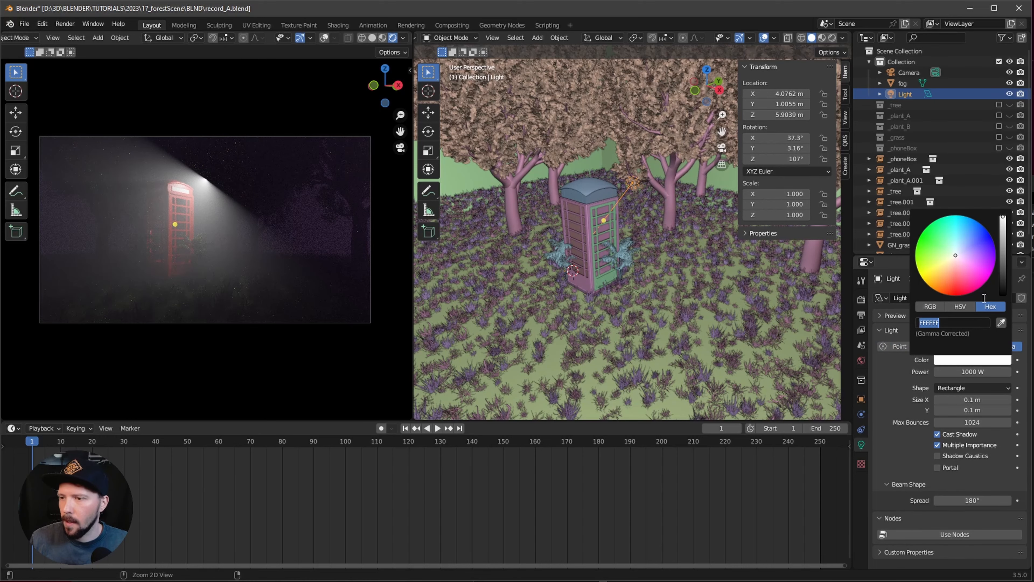
type("86D4FF")
key("Return")
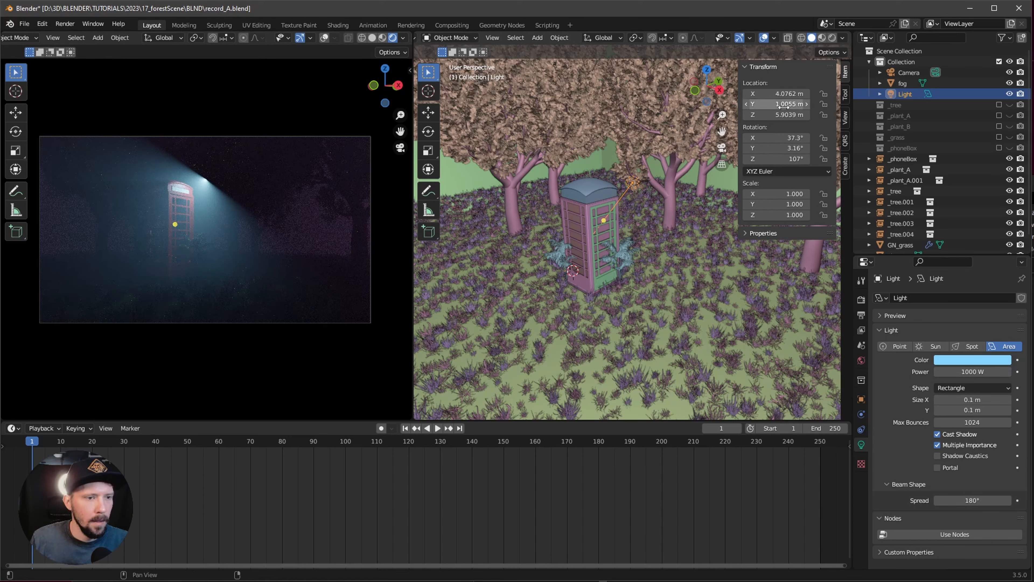
Set the area light's location to X -10.5 m, Y 28 m and Z 19 m
left_click(790, 93)
key("BackSpace")
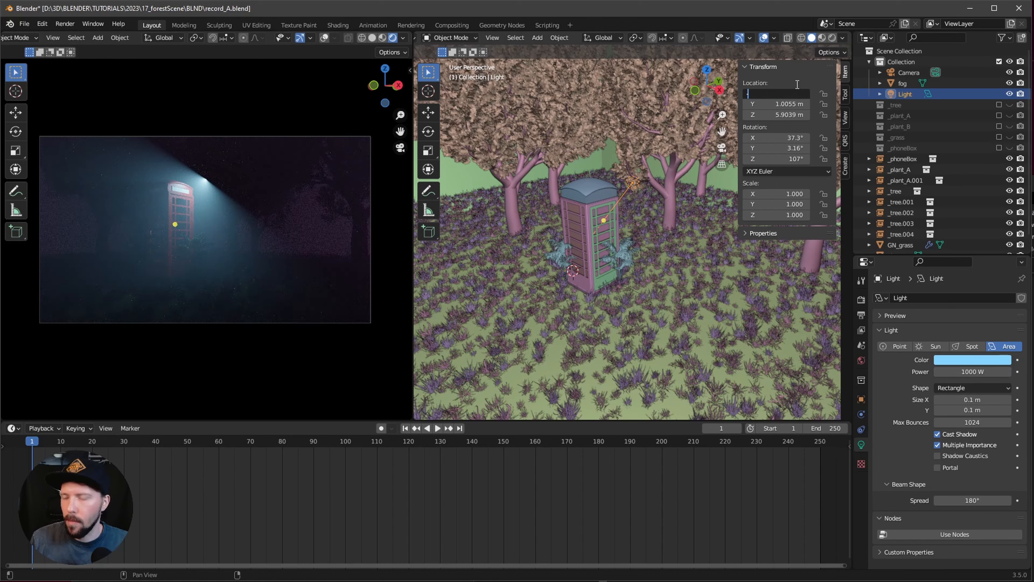
key("Tab")
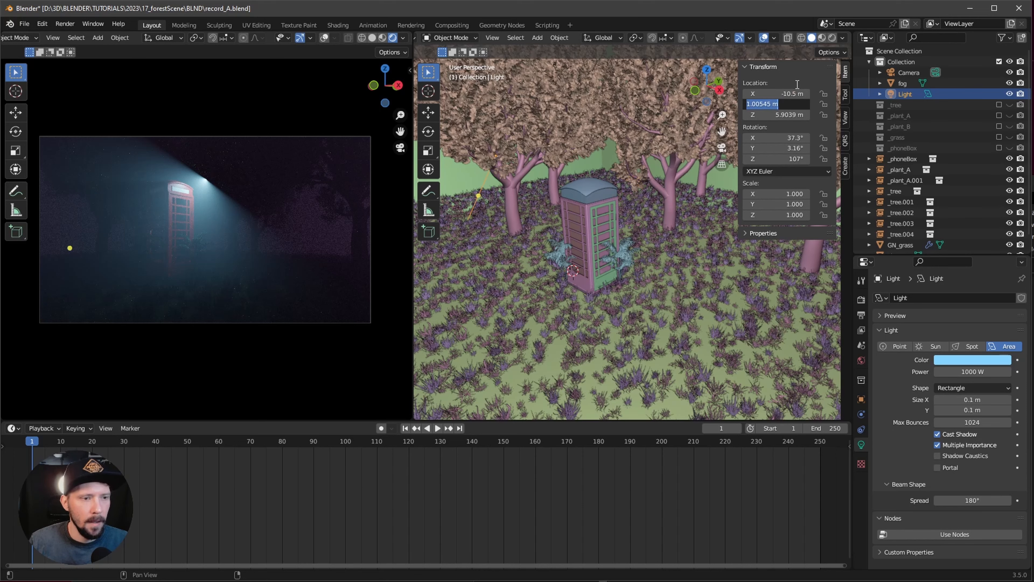
type("28")
key("Tab")
type("19")
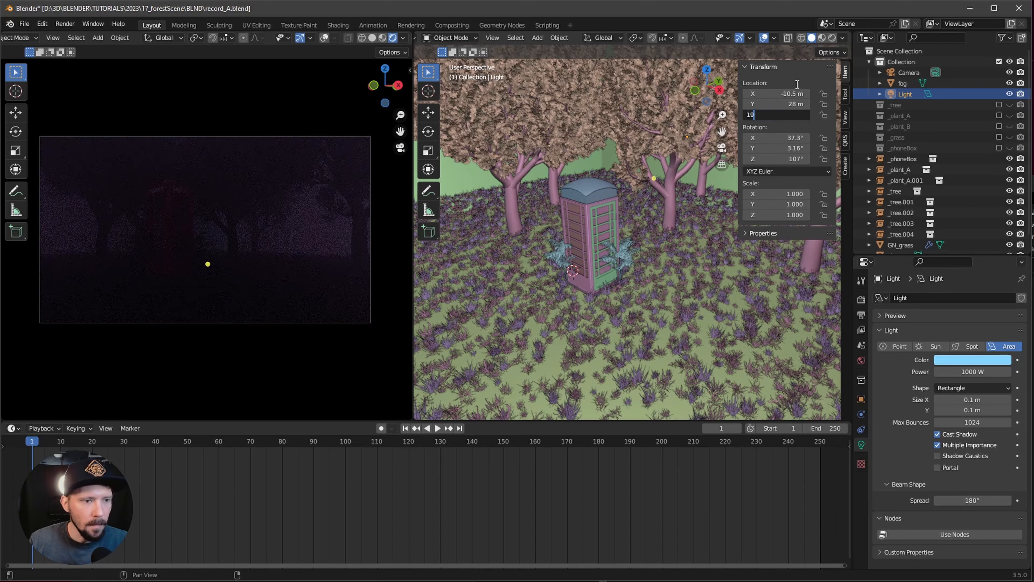
Set the area light's rotation to X -50°, Y 0° and Z 0°
left_click(791, 138)
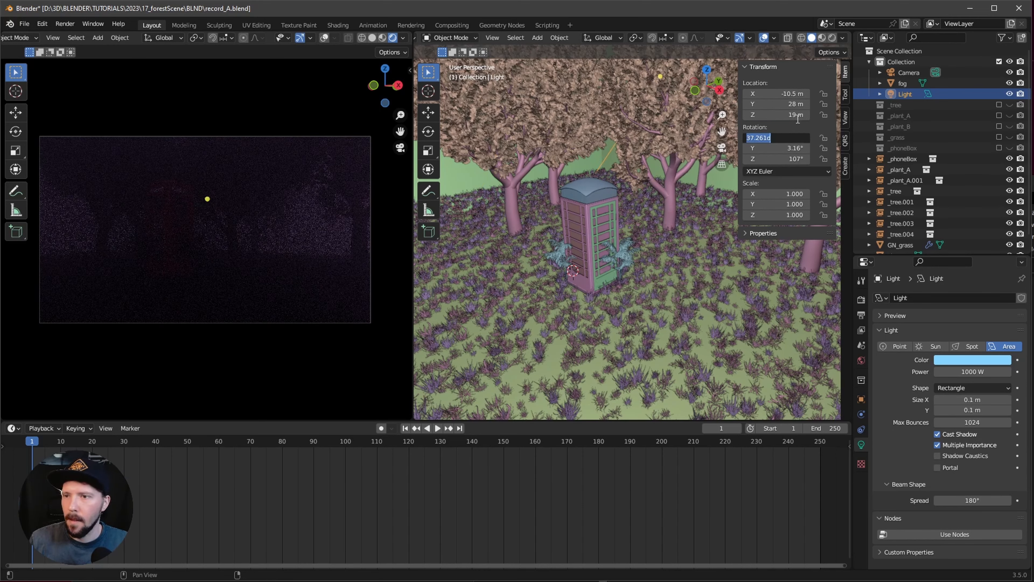
type("-50")
key("Tab")
type("0")
key("Tab")
type("0")
key("Tab")
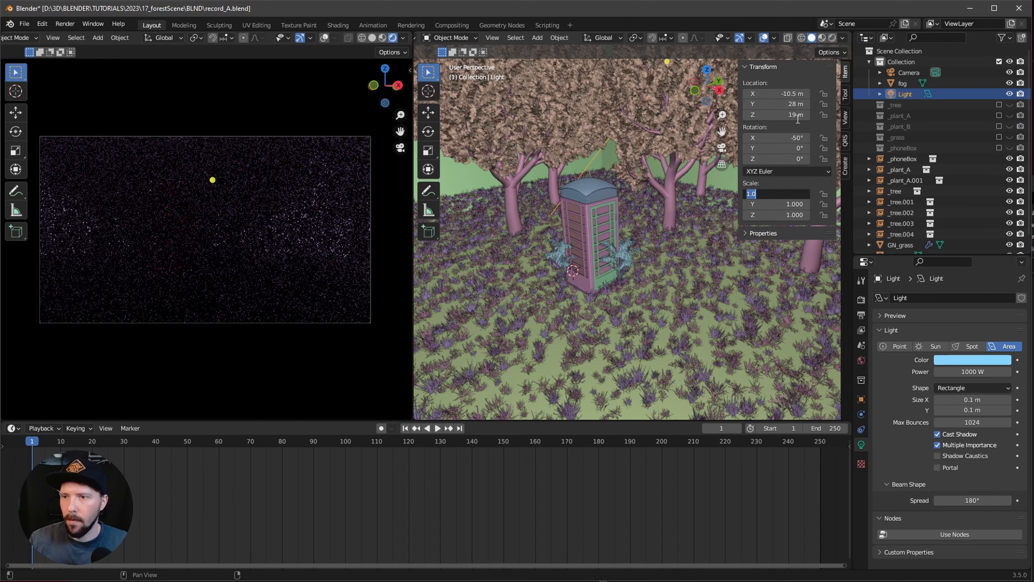
key("Return")
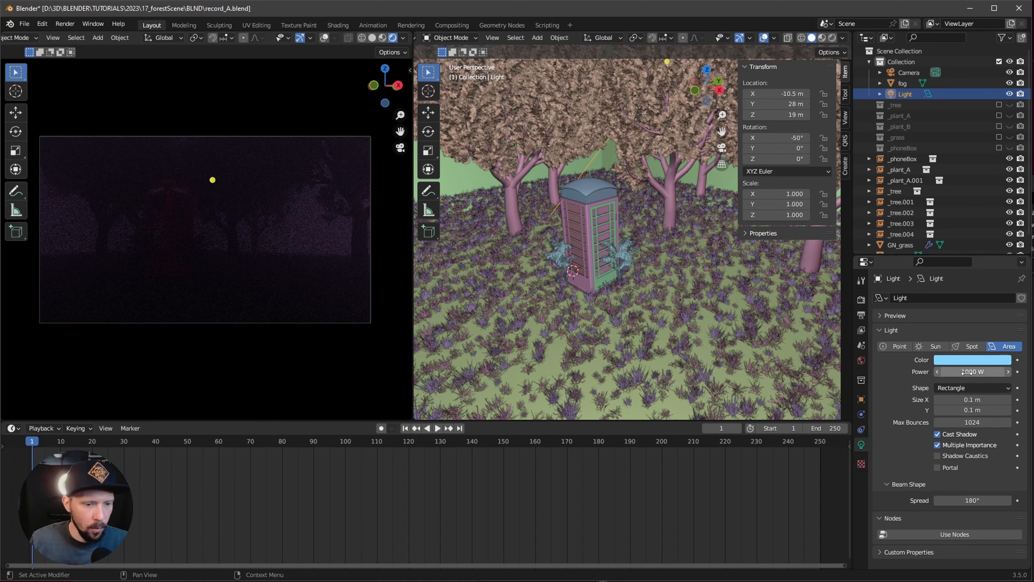
Raise the blue area light's power to 1000000 W
double_click(957, 372)
left_click(953, 372)
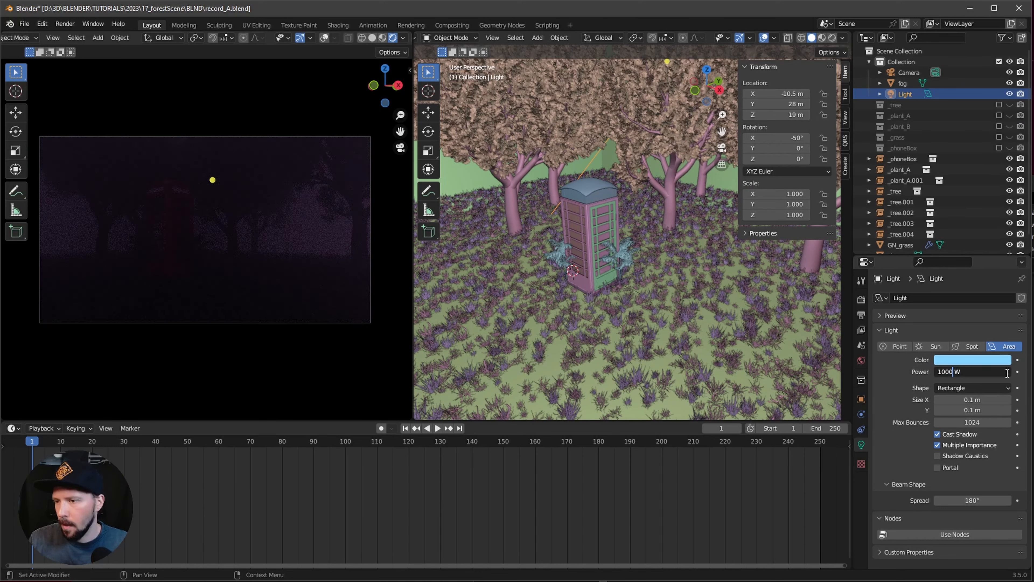
type("00")
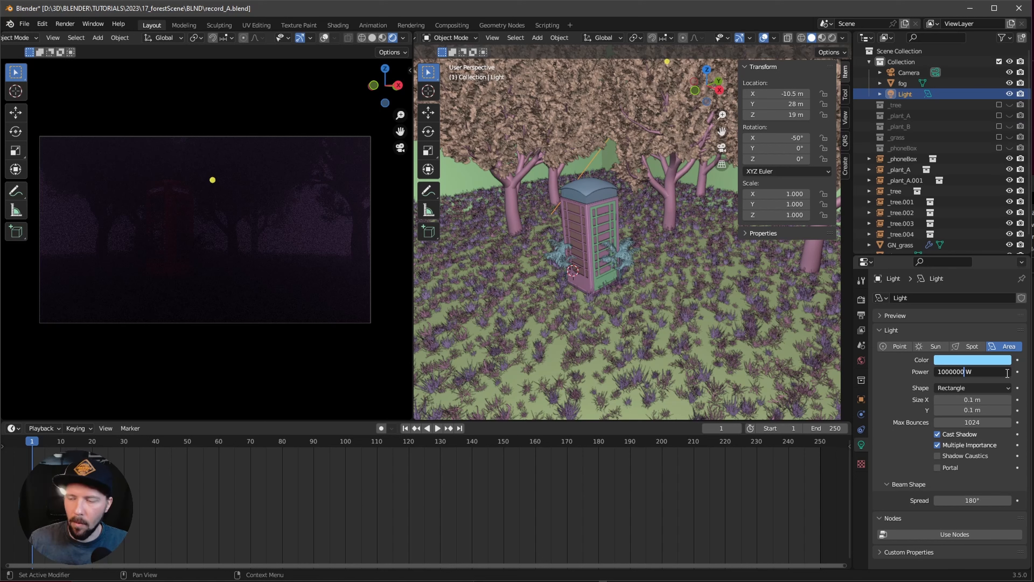
type("0")
key("Return")
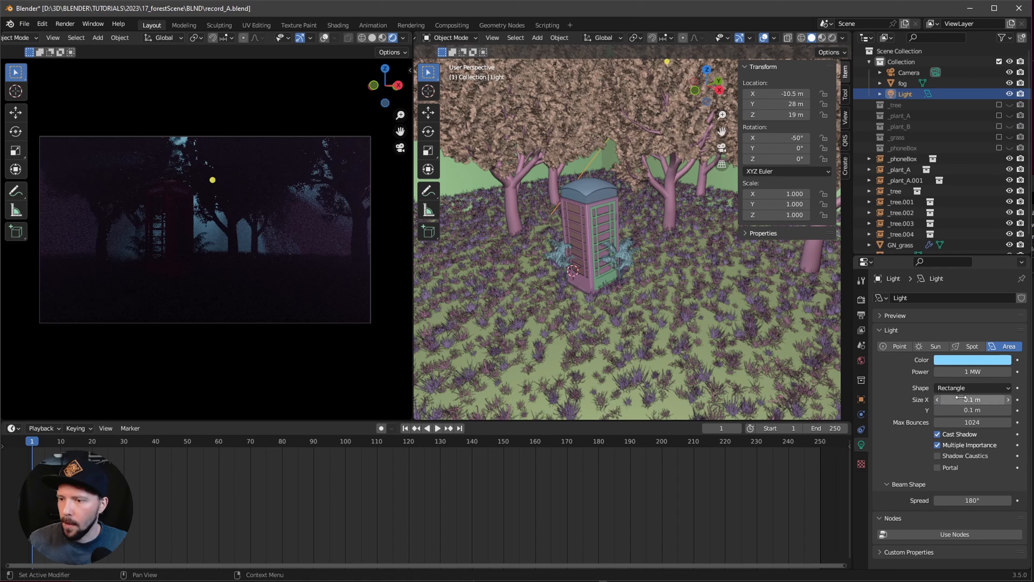
Change the blue area light's shape to Square and set its size to 16 m
left_click(979, 387)
left_click(971, 401)
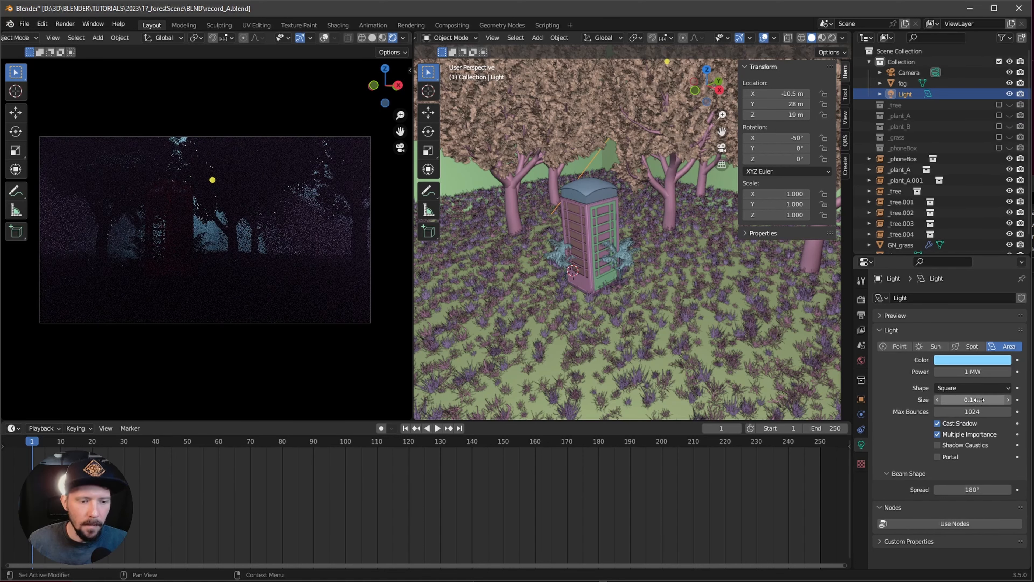
left_click(991, 399)
type("16")
key("Return")
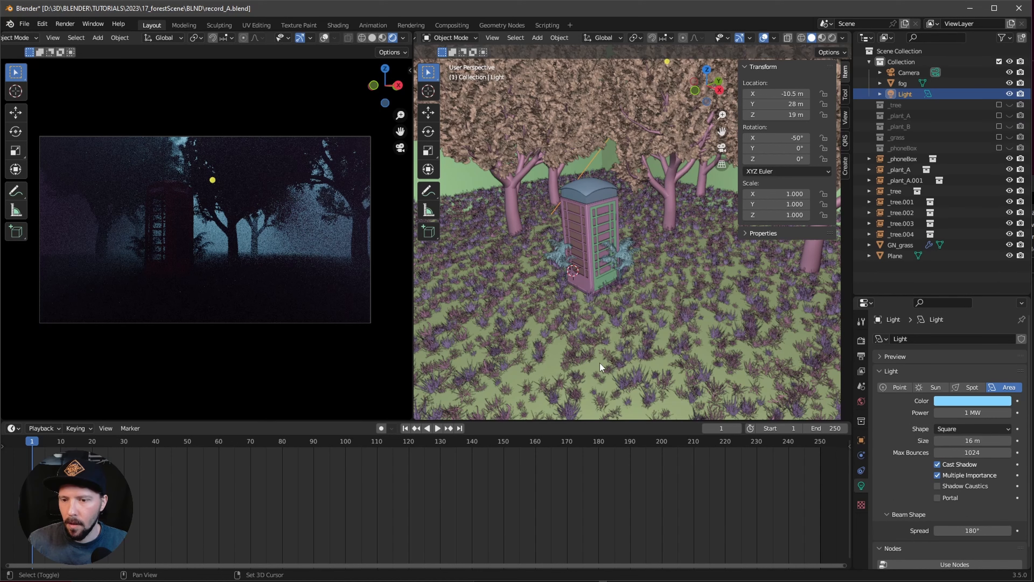
Add a second area light and place it at X 2 m, Y 0 m and Z 4.7 m
key("shift+a")
mouse_move(583, 494)
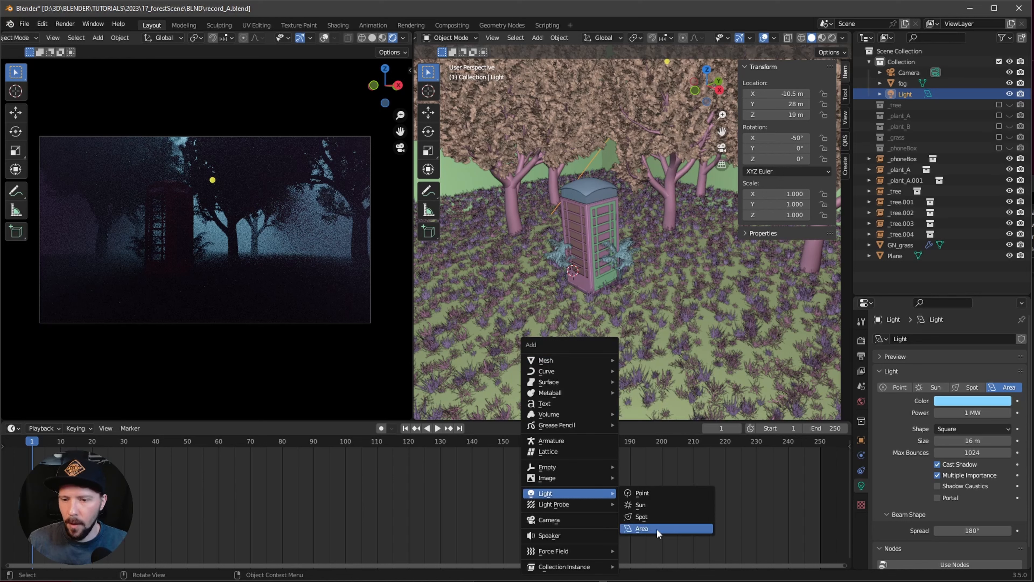
left_click(656, 529)
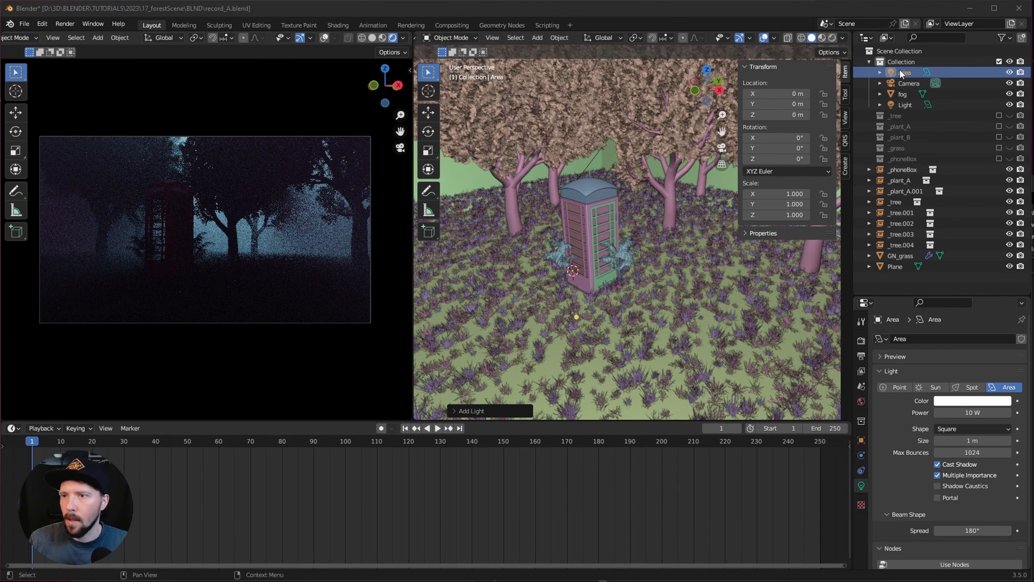
left_click(790, 94)
type("2")
key("Tab")
key("Tab")
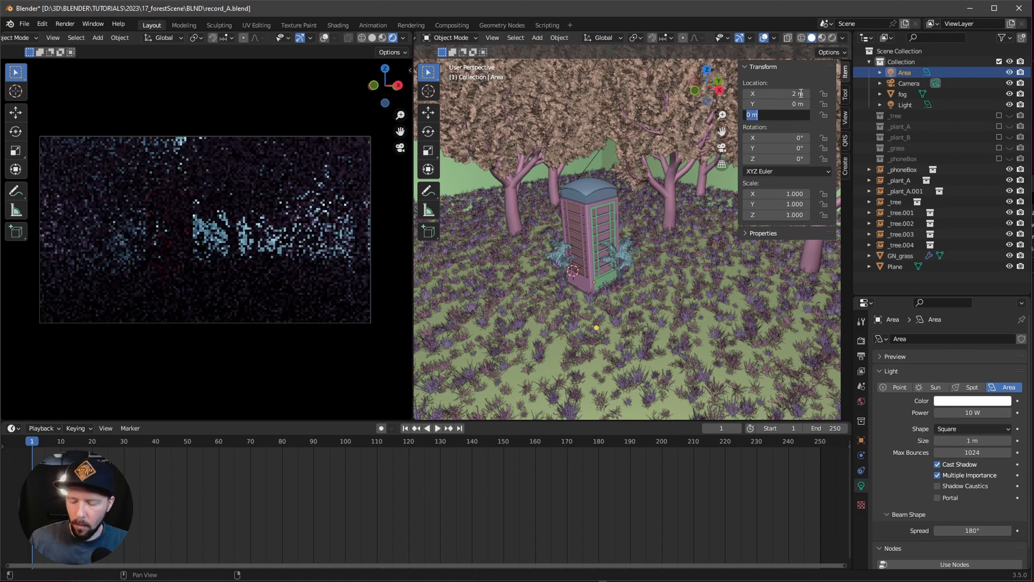
type("4.7")
key("Return")
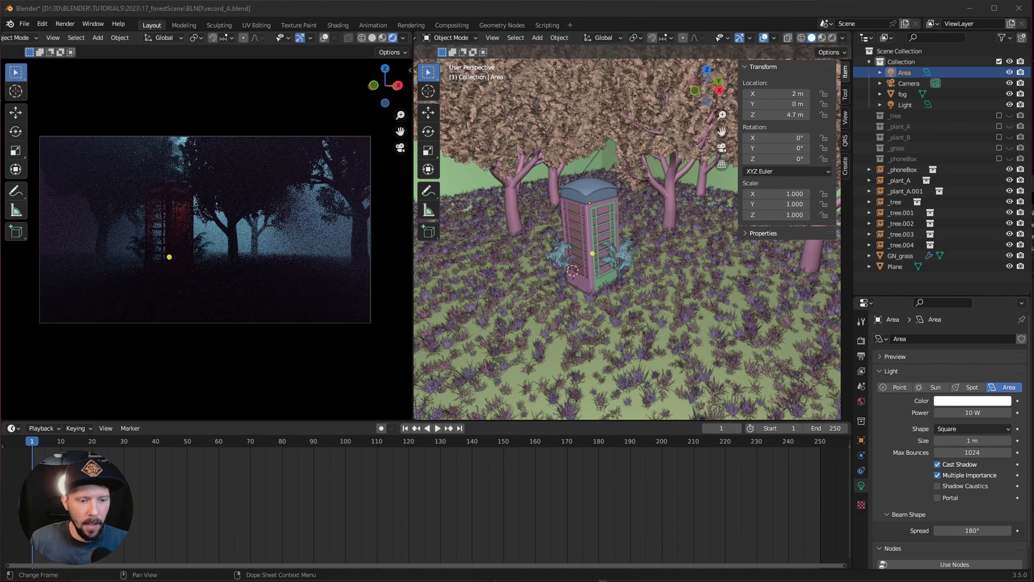
Set the new area light's color to hex FFBB4B and its power to 1000 W
left_click(973, 401)
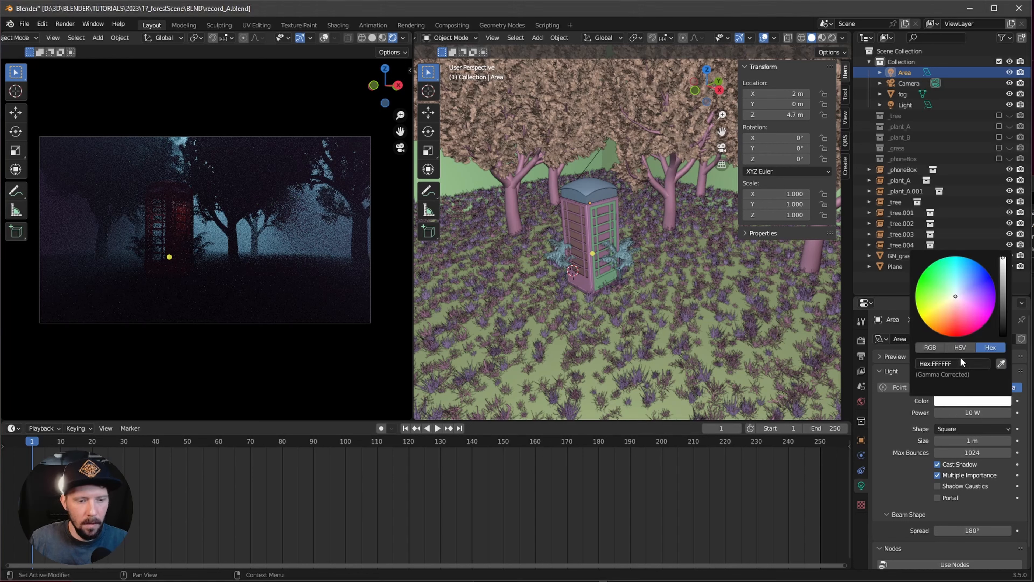
left_click(954, 361)
type("FFBB4B")
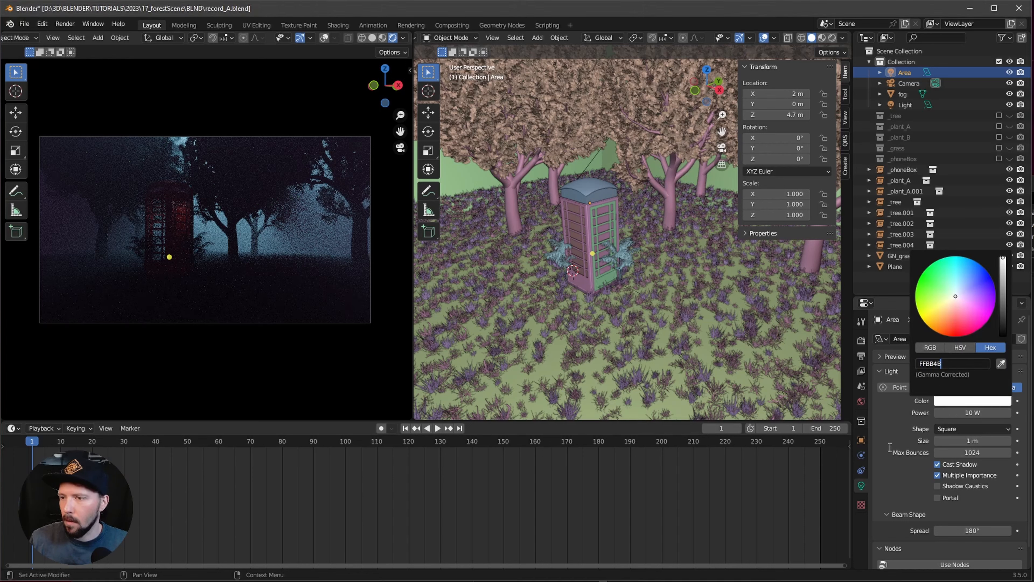
key("Return")
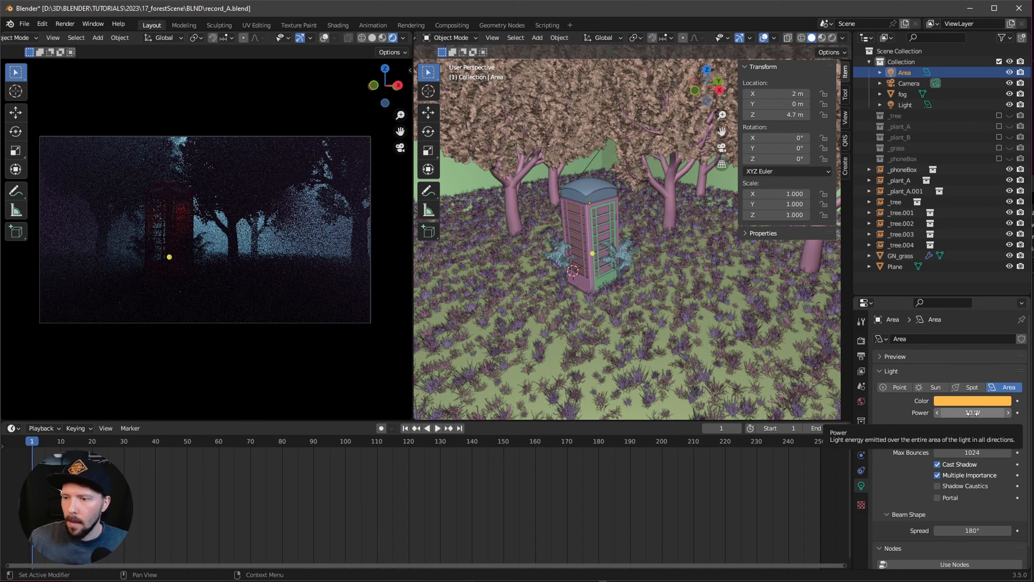
left_click(972, 413)
type("1000")
key("Return")
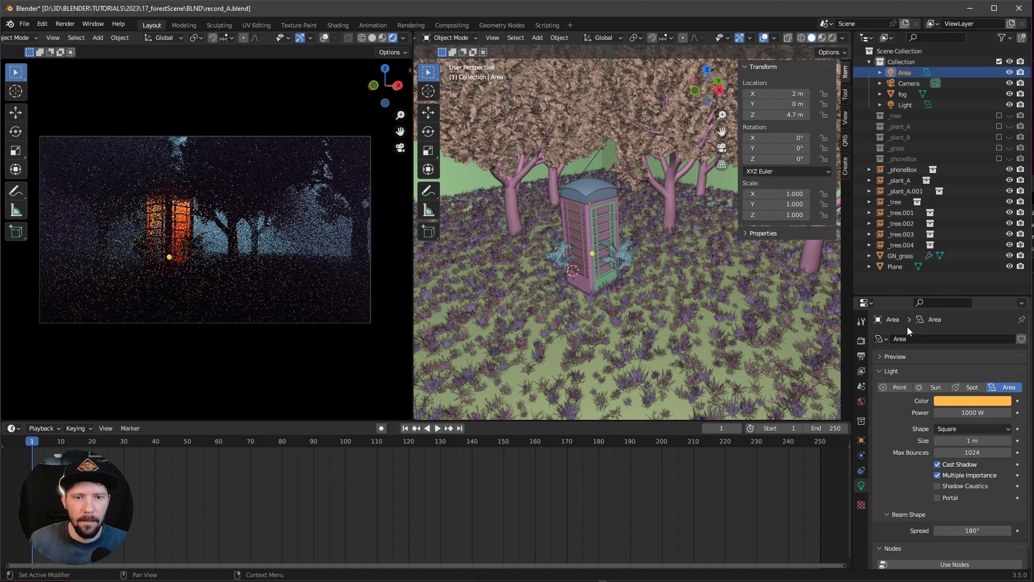
Keep the orange area light's shape as Square and set its size to 1.16 m
left_click(985, 428)
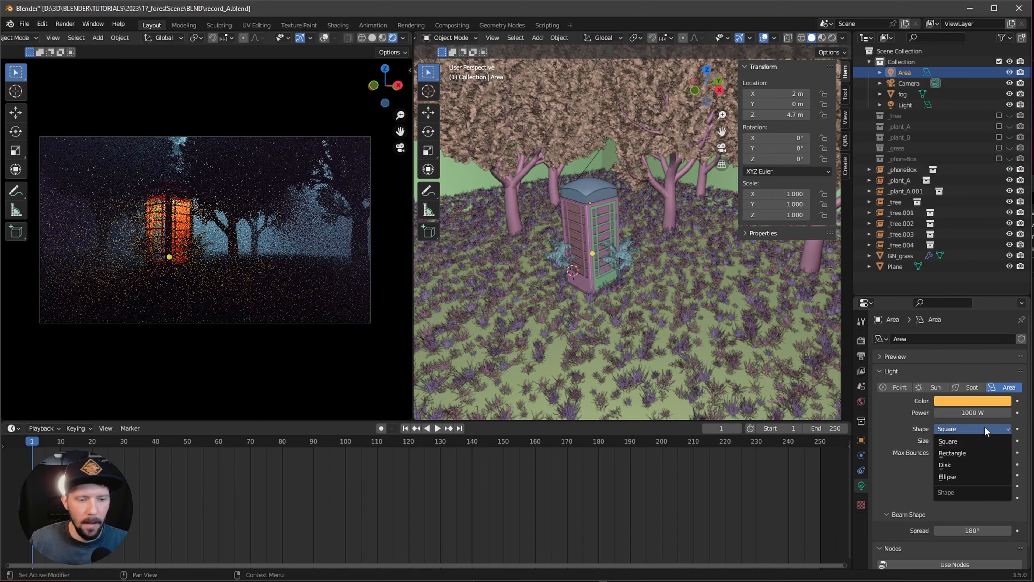
left_click(967, 441)
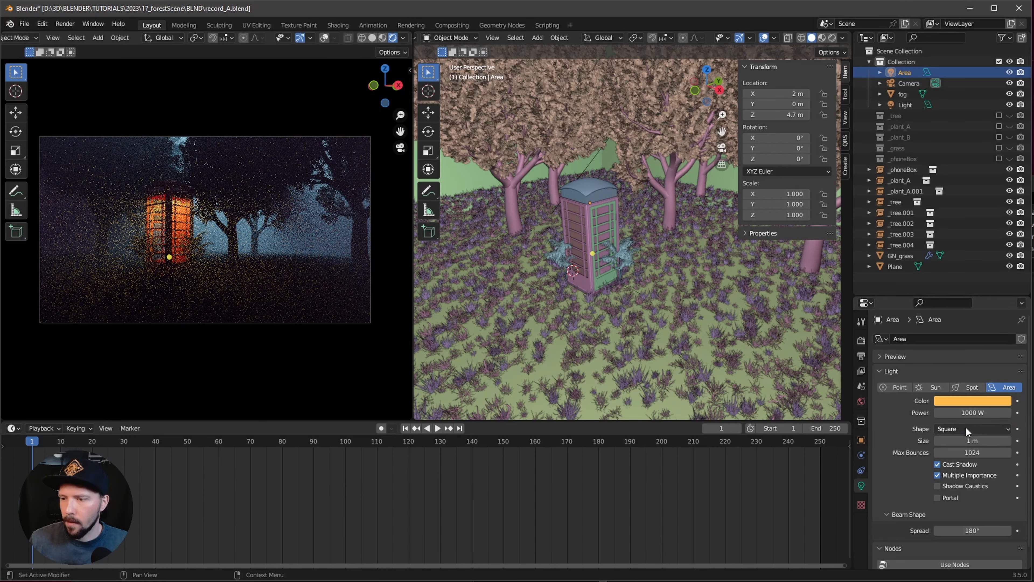
left_click(983, 440)
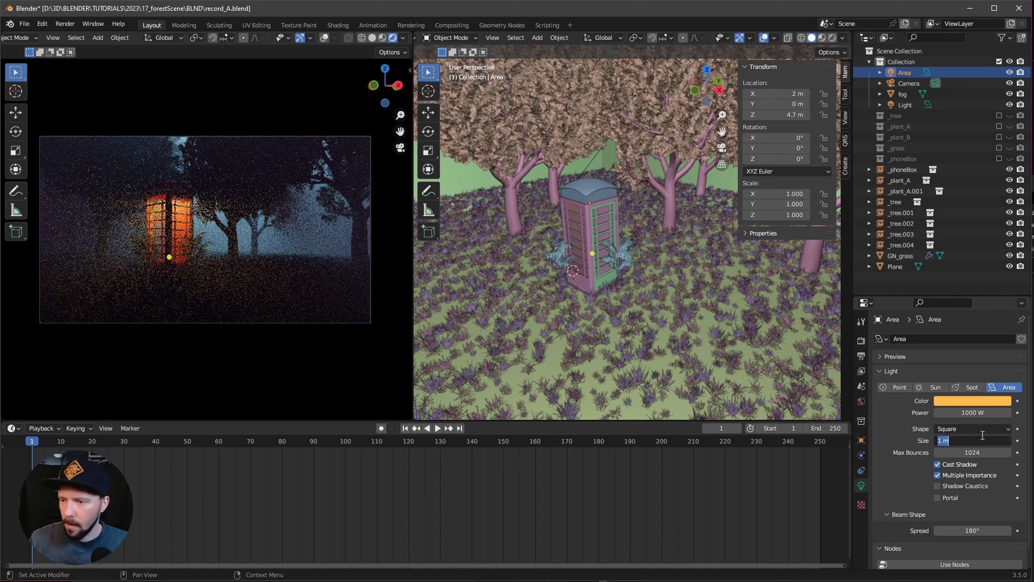
type("1.16")
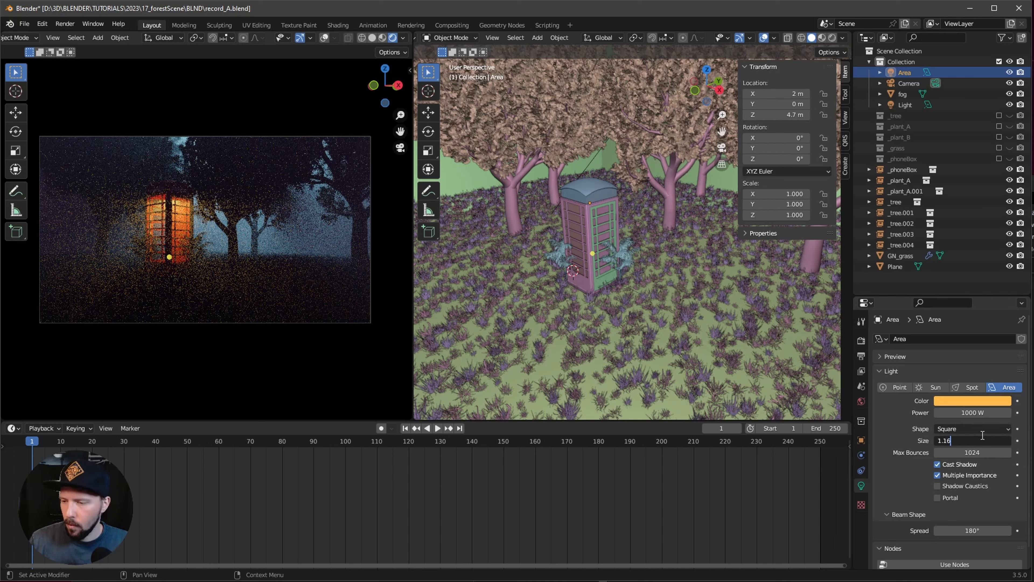
key("Return")
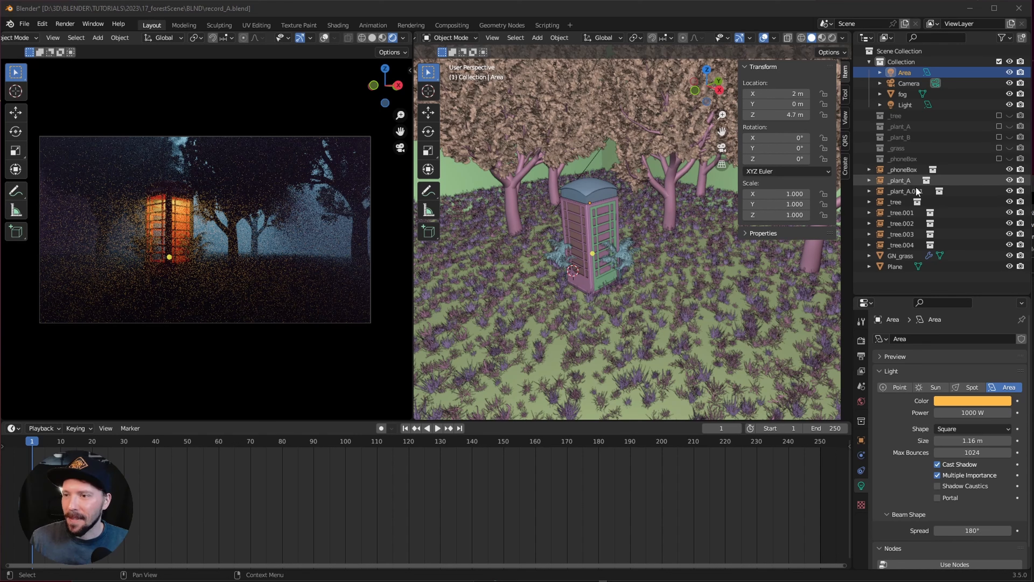
Duplicate the _plant_A plant beside the phone box and place the copy at X 12.6 m, Y -6.7 m and Z 0.2 m
left_click(624, 253)
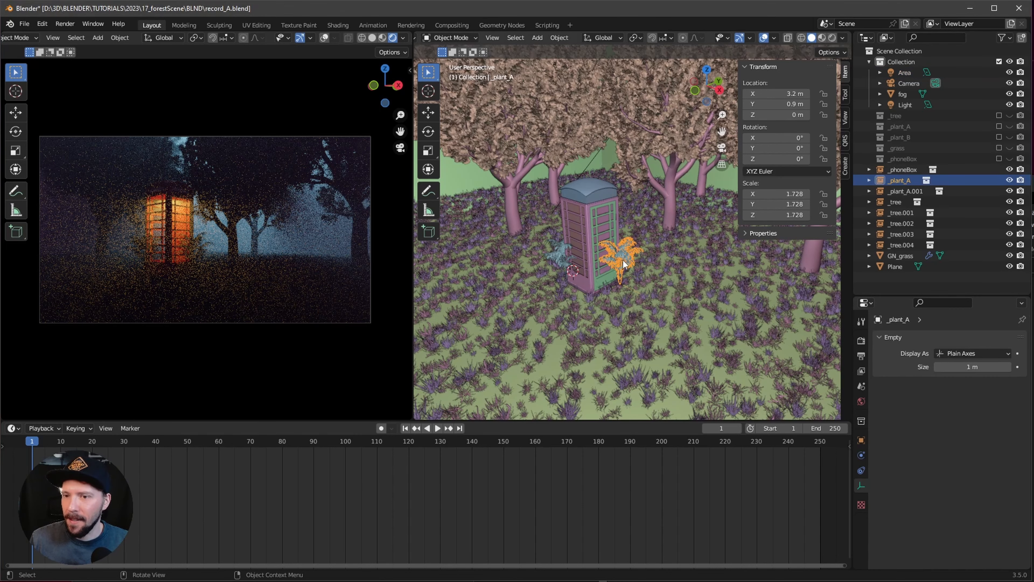
key("shift+d")
key("Escape")
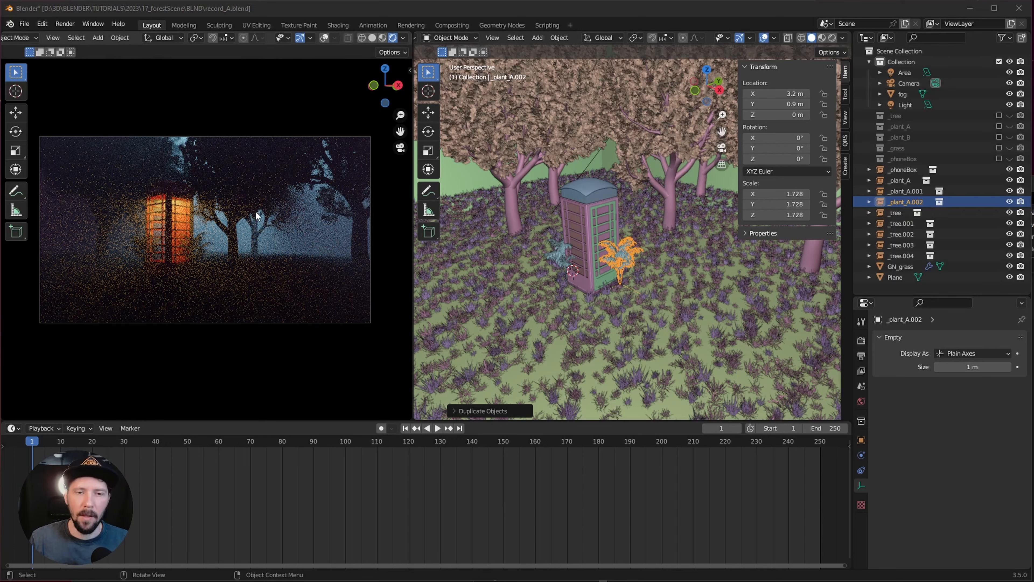
left_click(789, 93)
type("12")
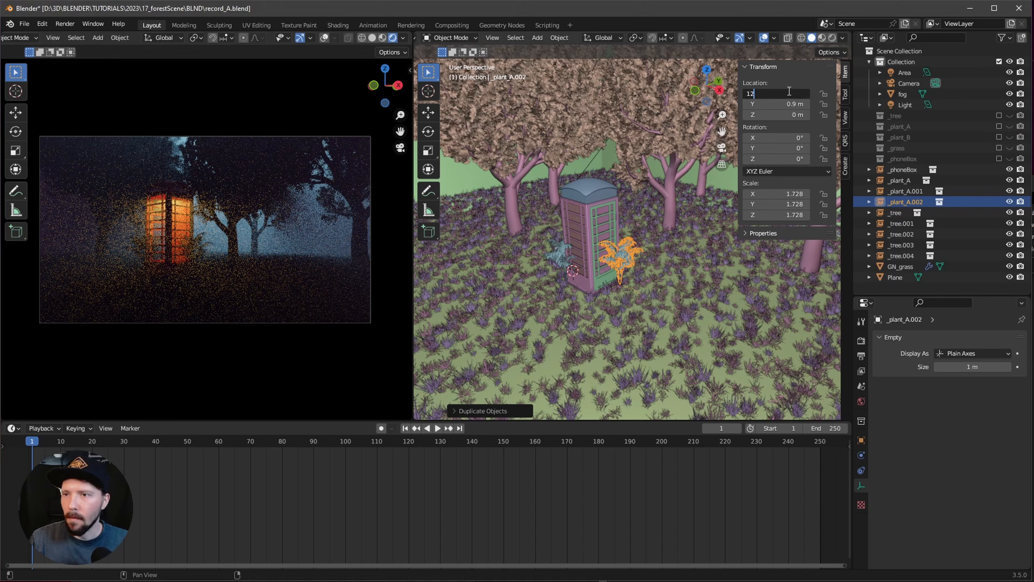
type(".6")
key("Tab")
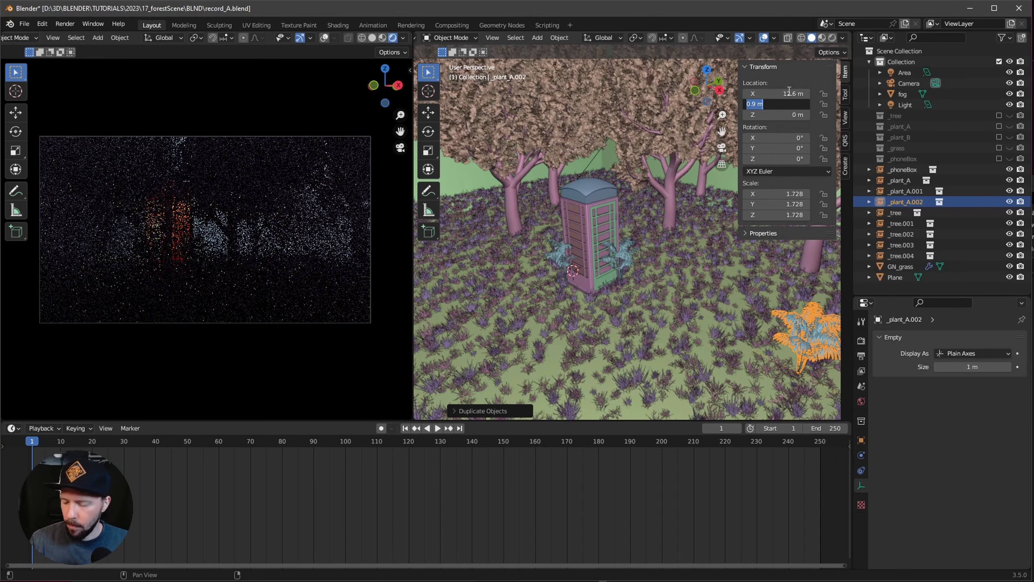
type("-6.7")
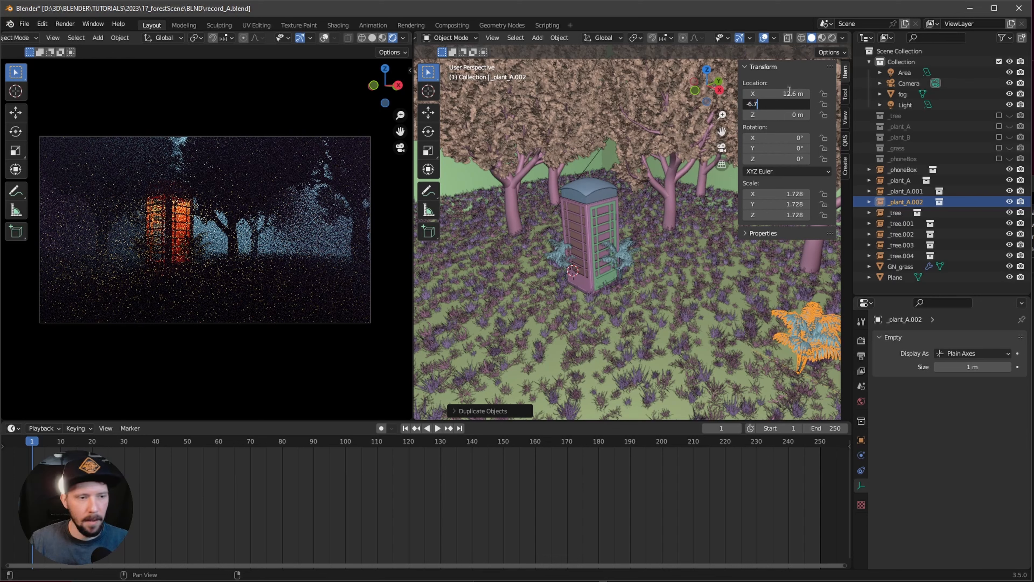
key("Tab")
type(".2")
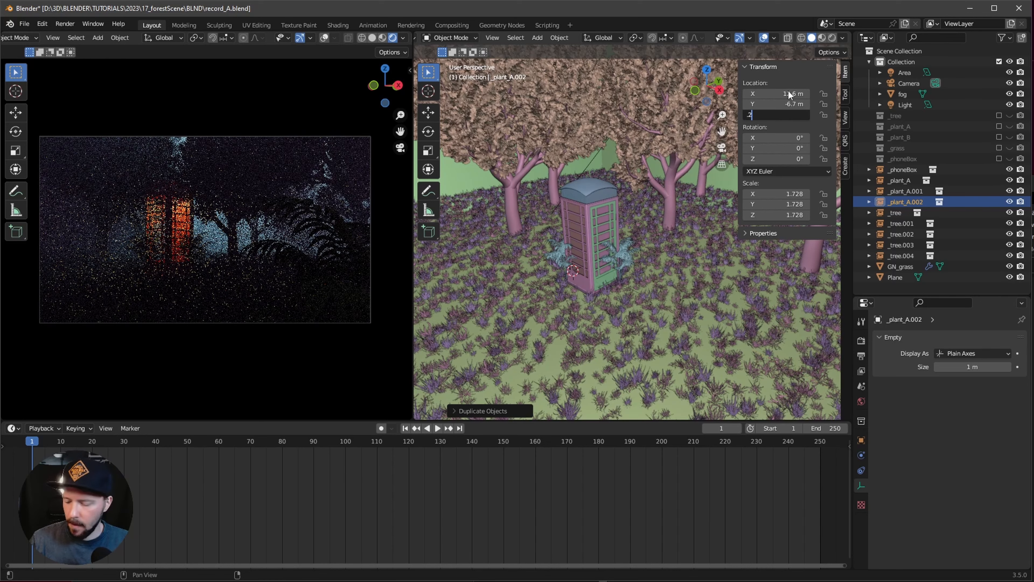
key("Return")
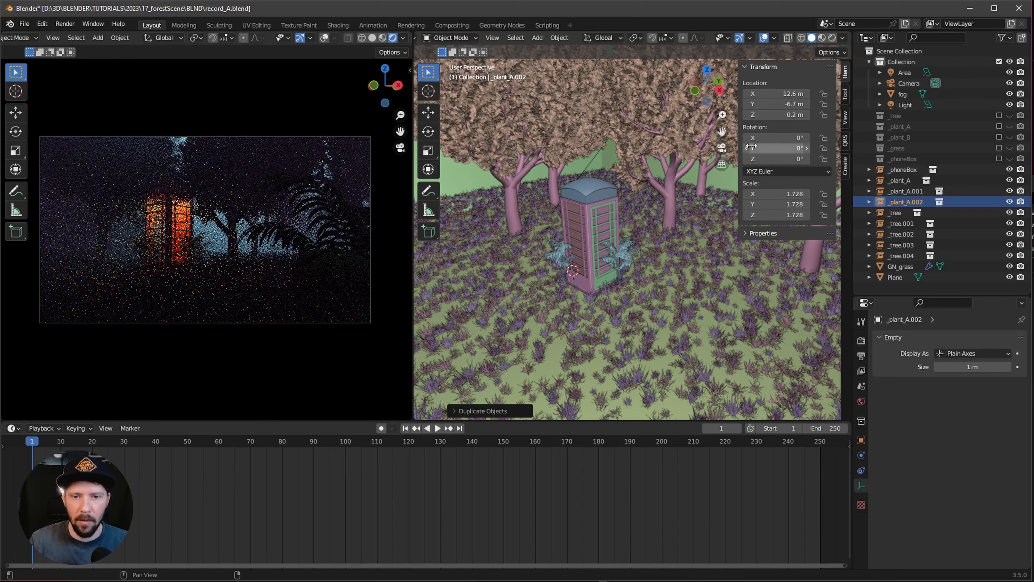
Rotate the duplicated plant to Z 22.6° and set its scale to 2 on all three axes
left_click(782, 160)
type("22.6")
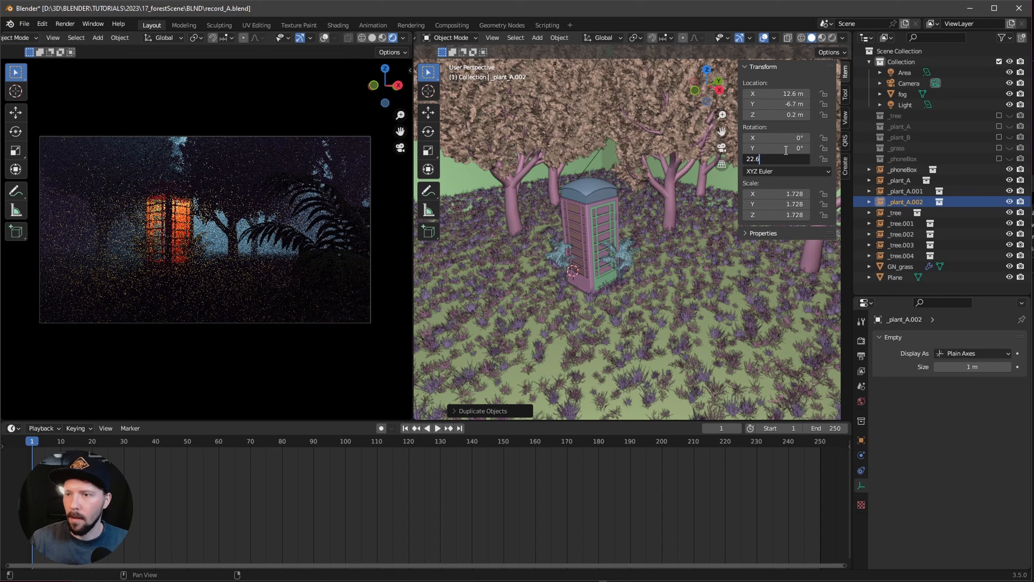
key("Return")
left_click_drag(789, 194, 790, 214)
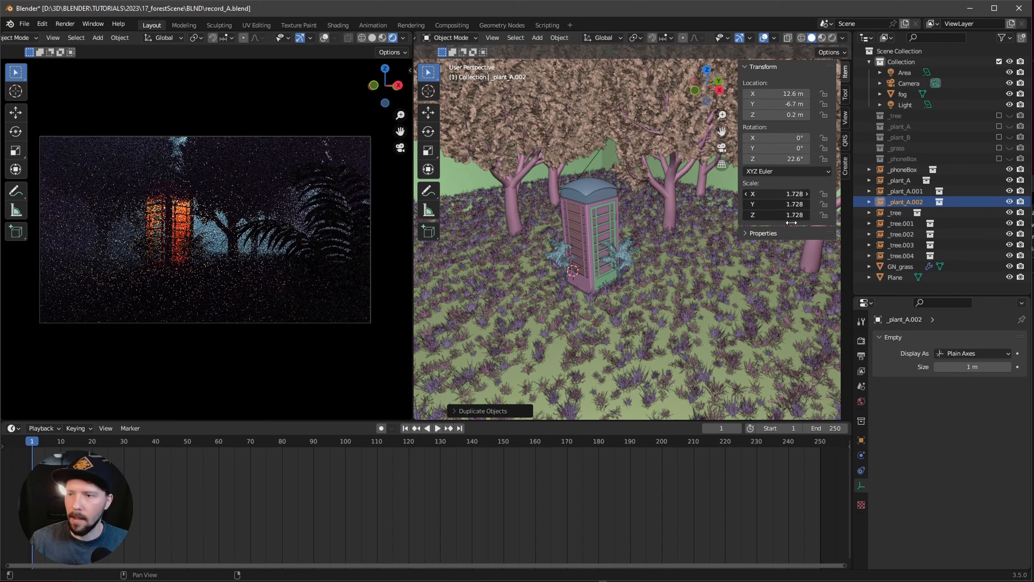
type("2")
key("Return")
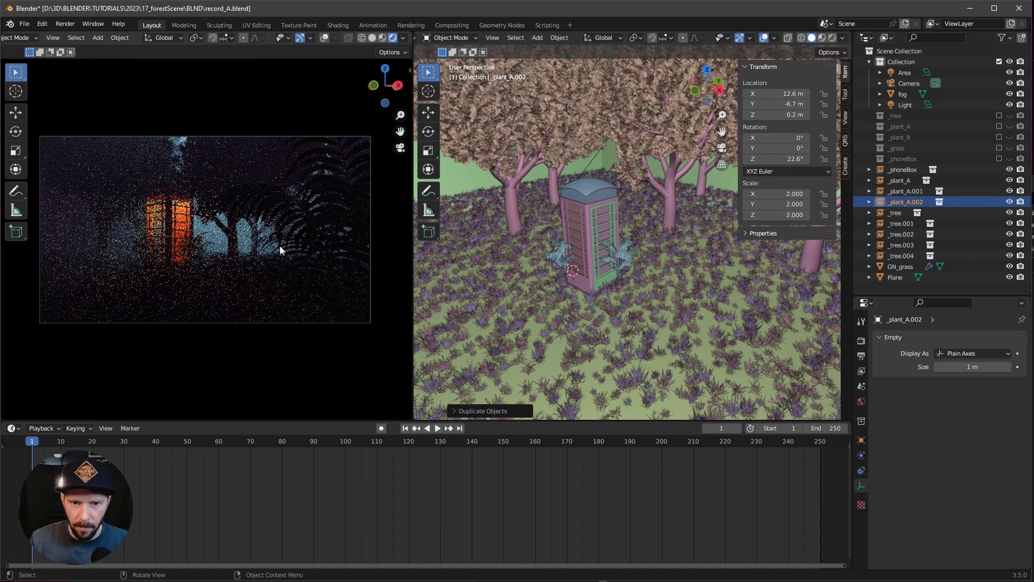
Duplicate the _plant_A.002 plant and place the copy at X 11.96 m, Y -9.1 m and Z 1.6 m
left_click(904, 202)
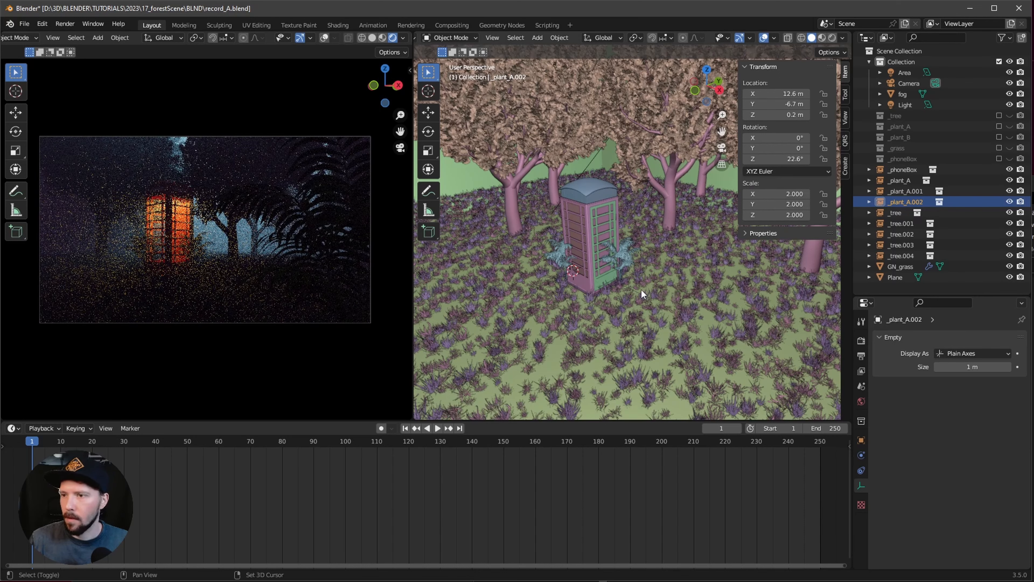
key("shift+d")
right_click(634, 308)
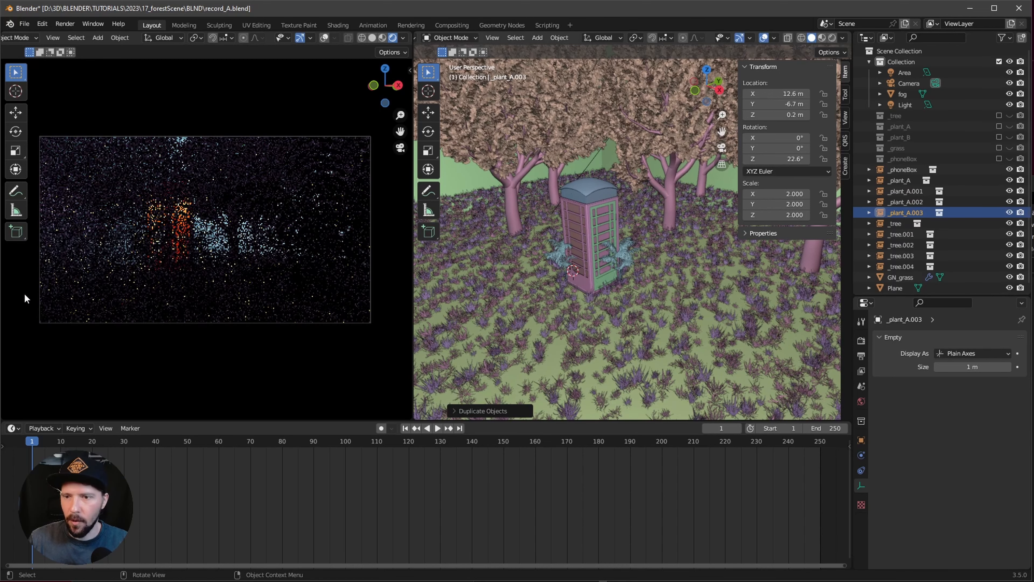
left_click(786, 93)
type("11")
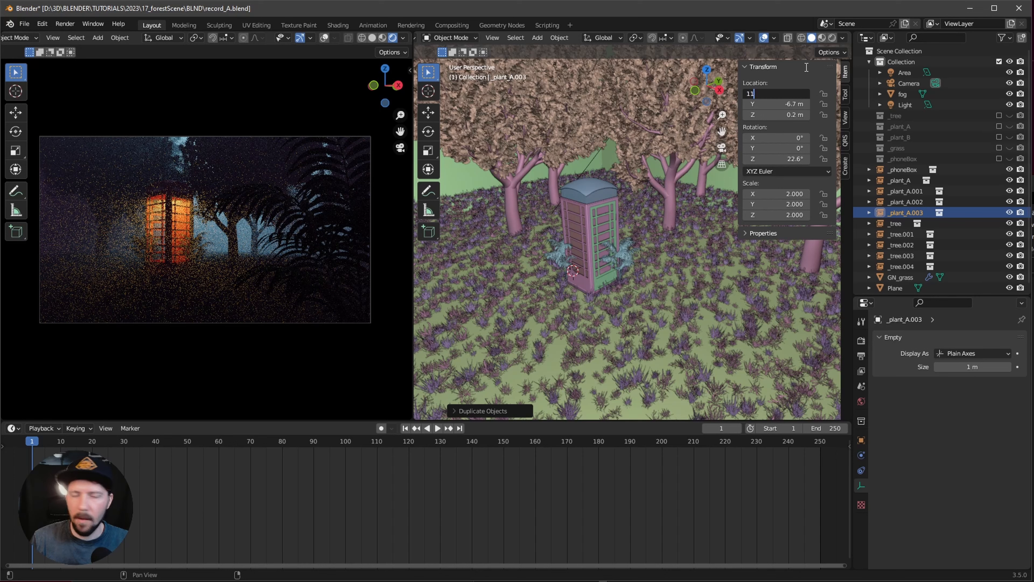
type(".96")
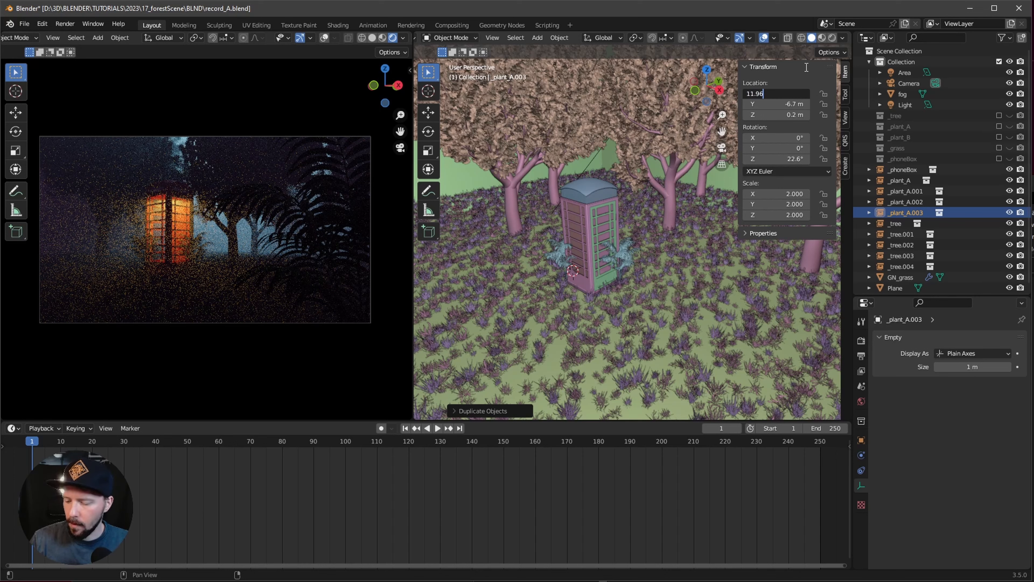
key("Tab")
type("-9.1")
key("Tab")
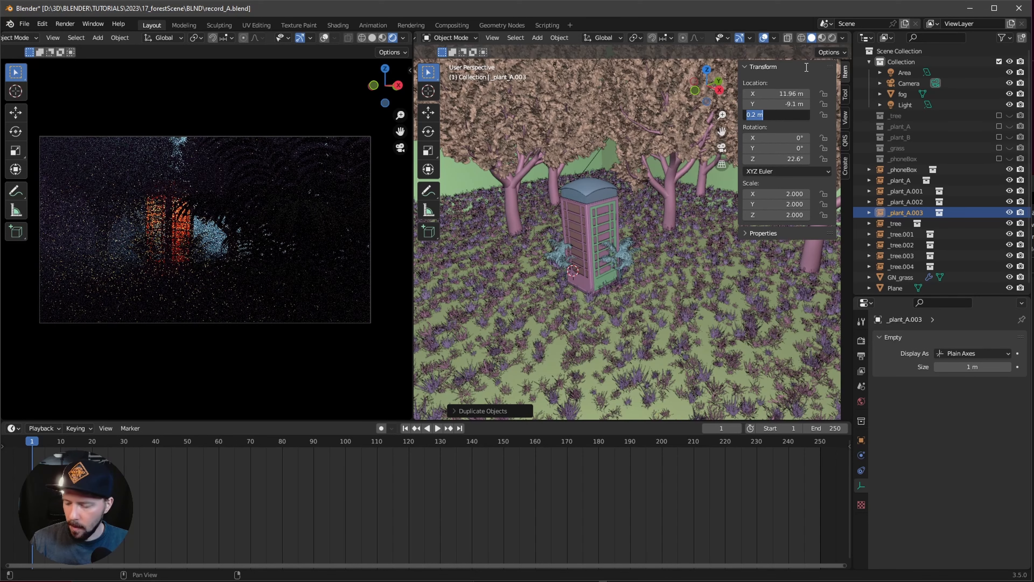
type("1.6")
key("Return")
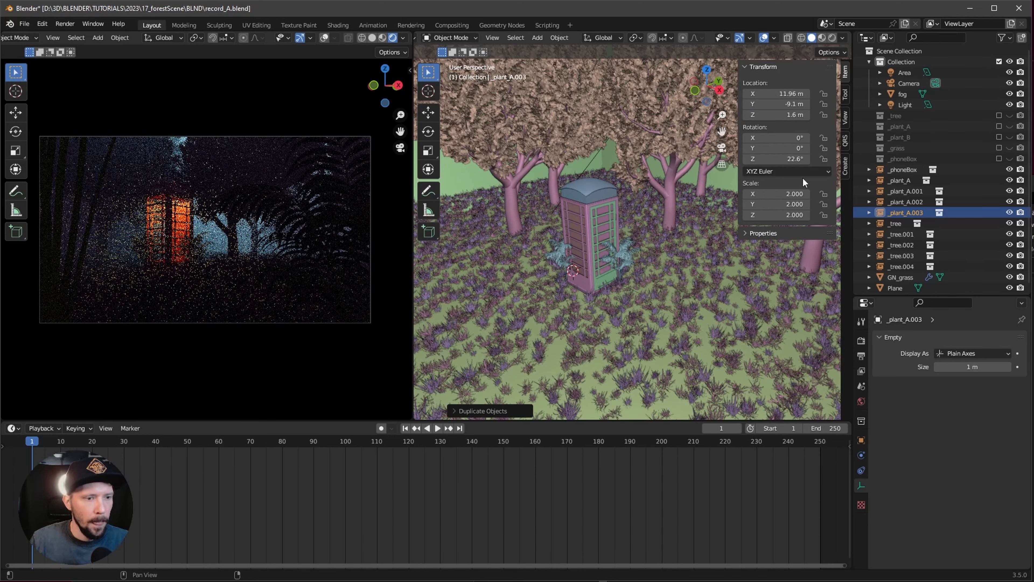
Rotate the _plant_A.003 plant to Z -59.4° and set its scale to 0.5 on all three axes
left_click(803, 159)
key("BackSpace")
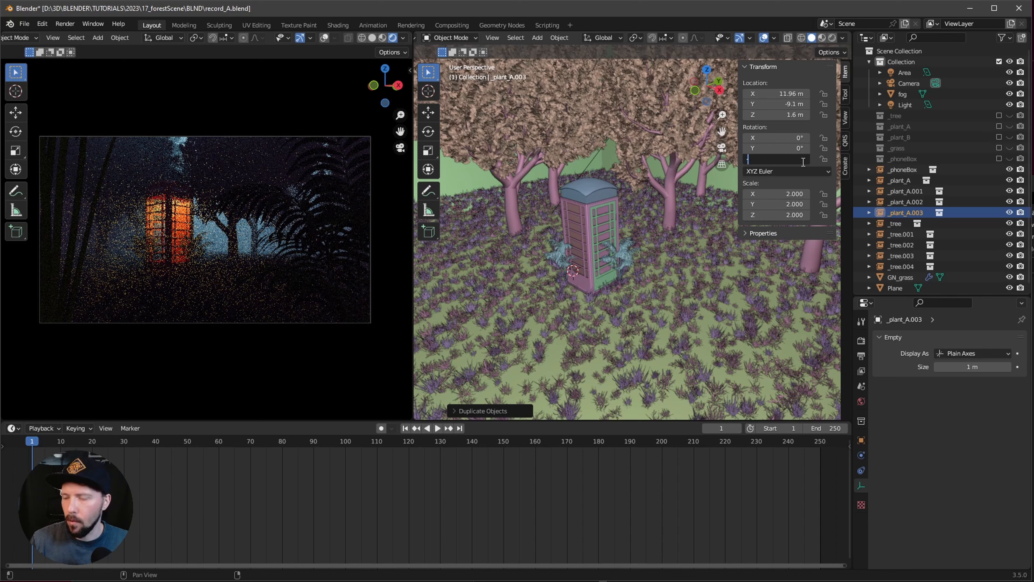
type("-59.4")
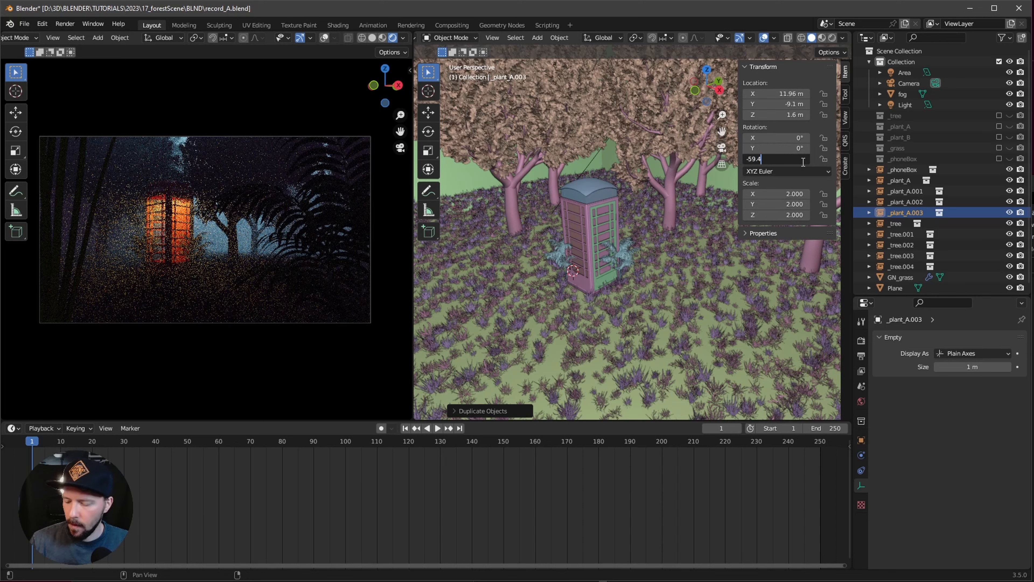
key("Return")
left_click_drag(786, 194, 792, 227)
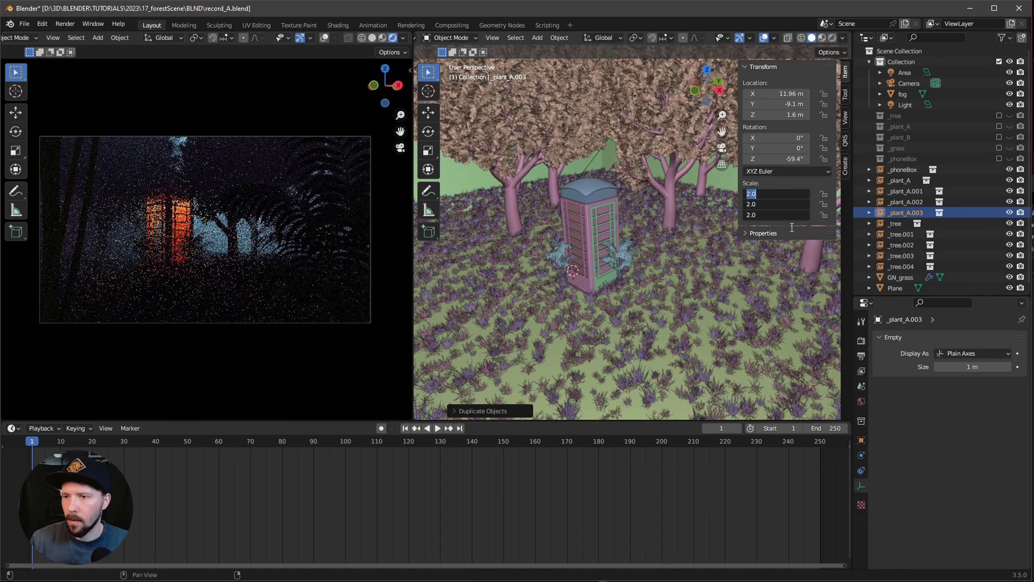
type("0.5")
key("Return")
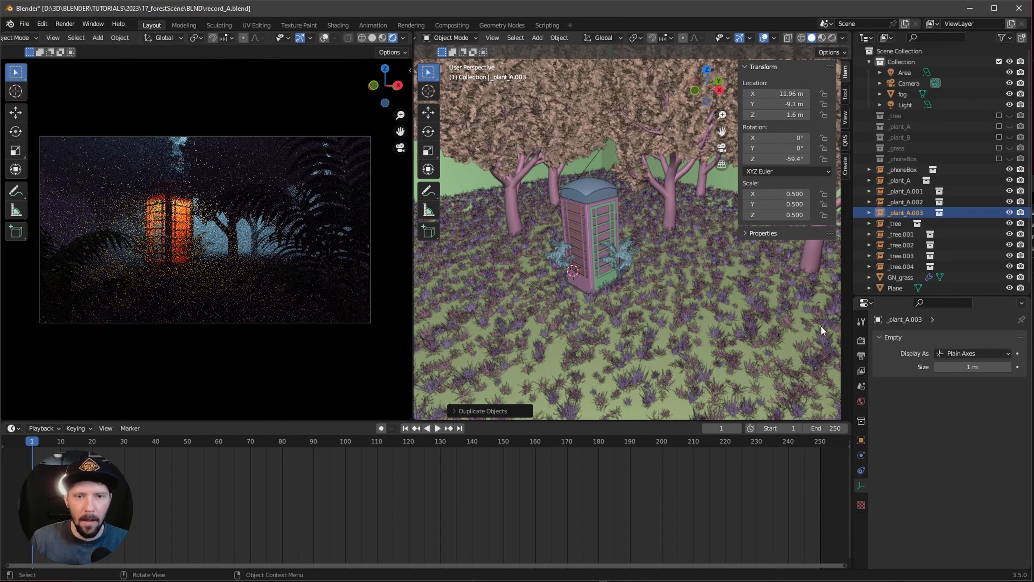
Try the Very High Contrast look in the render's color management and undo it
left_click(862, 340)
scroll(899, 393, "down", 5)
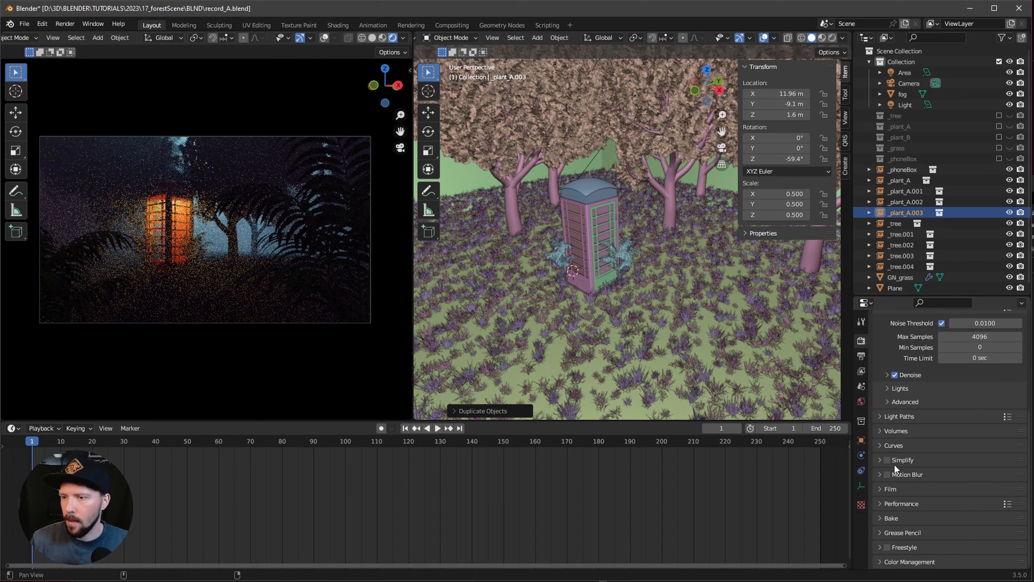
left_click(909, 562)
scroll(904, 509, "down", 5)
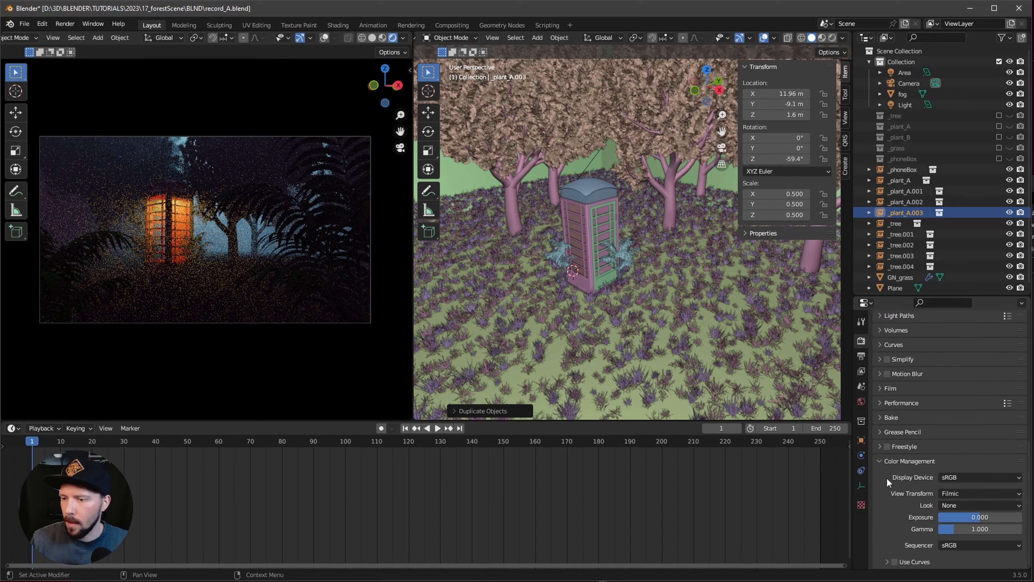
left_click(964, 505)
left_click(977, 481)
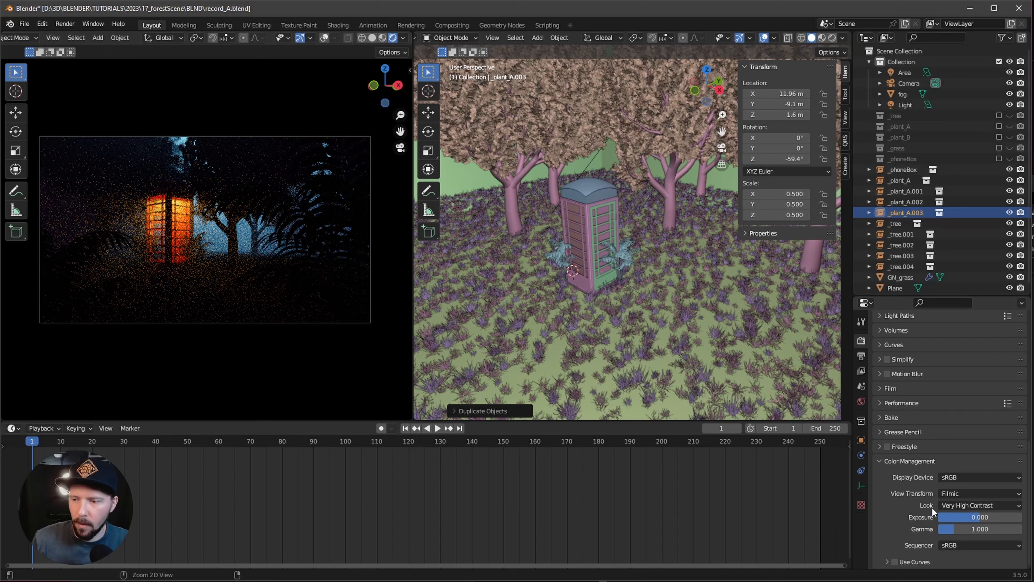
key("ctrl+z")
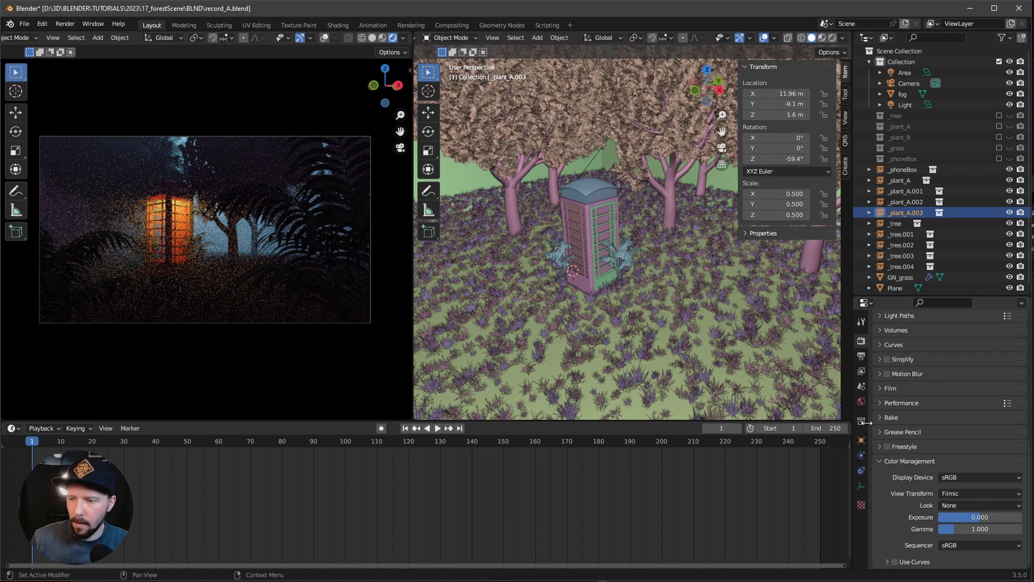
Try the Medium Contrast look, and settle on Medium High Contrast for the color management
left_click(963, 505)
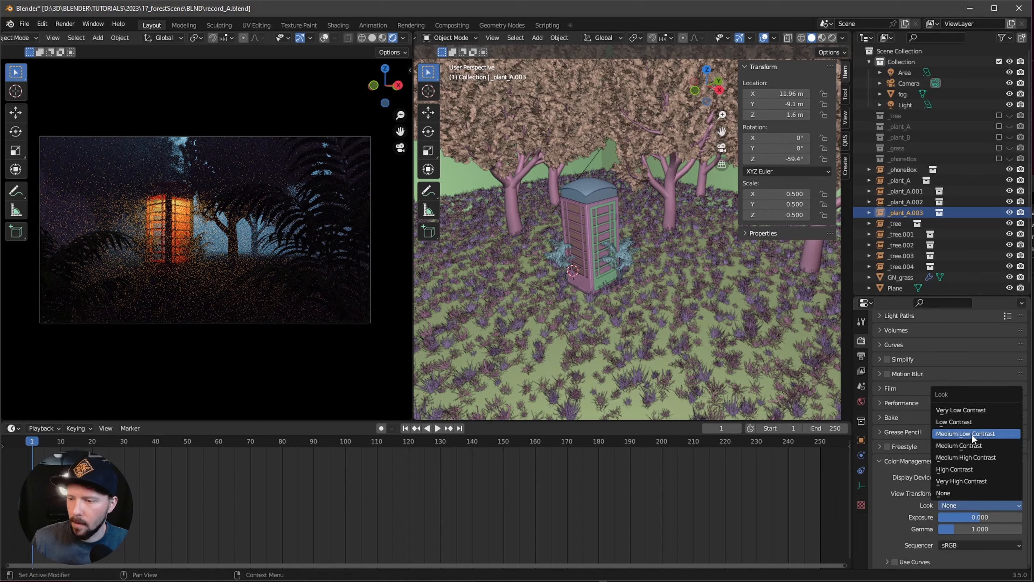
left_click(975, 444)
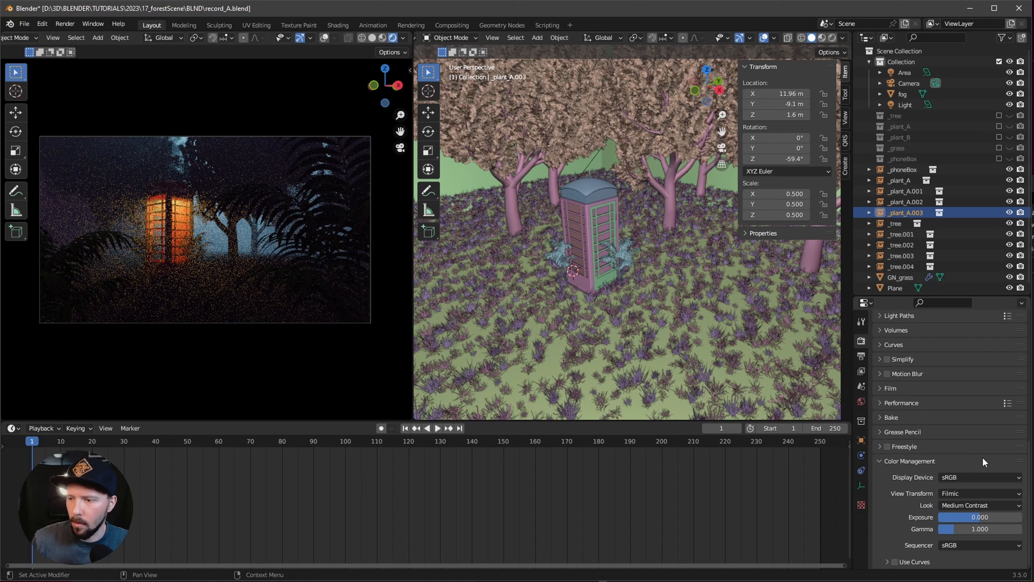
left_click(985, 506)
left_click(994, 459)
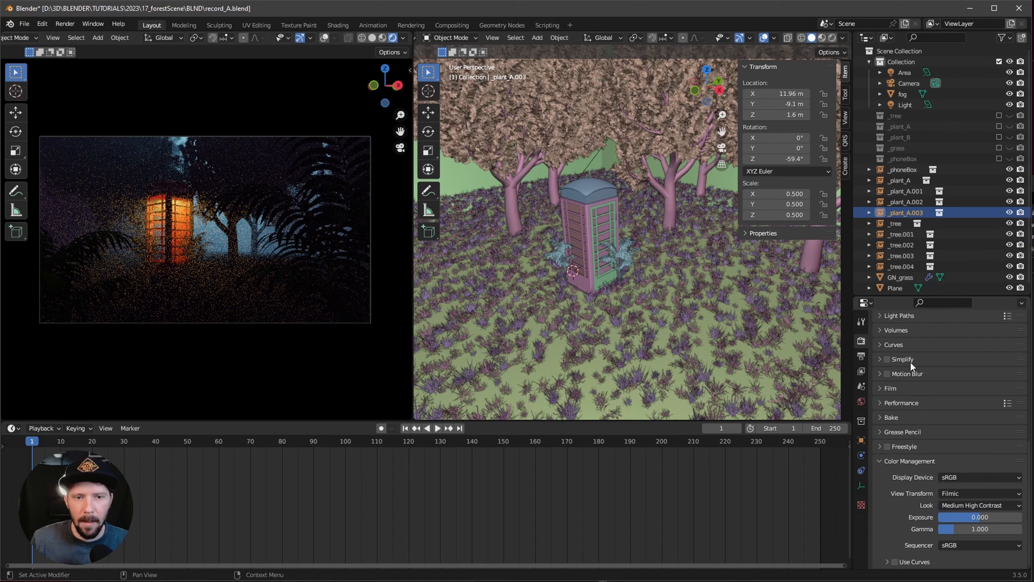
Enable depth of field on the camera with the _phoneBox object as focus, and lower the aperture F-Stop slightly
left_click(909, 83)
left_click(861, 486)
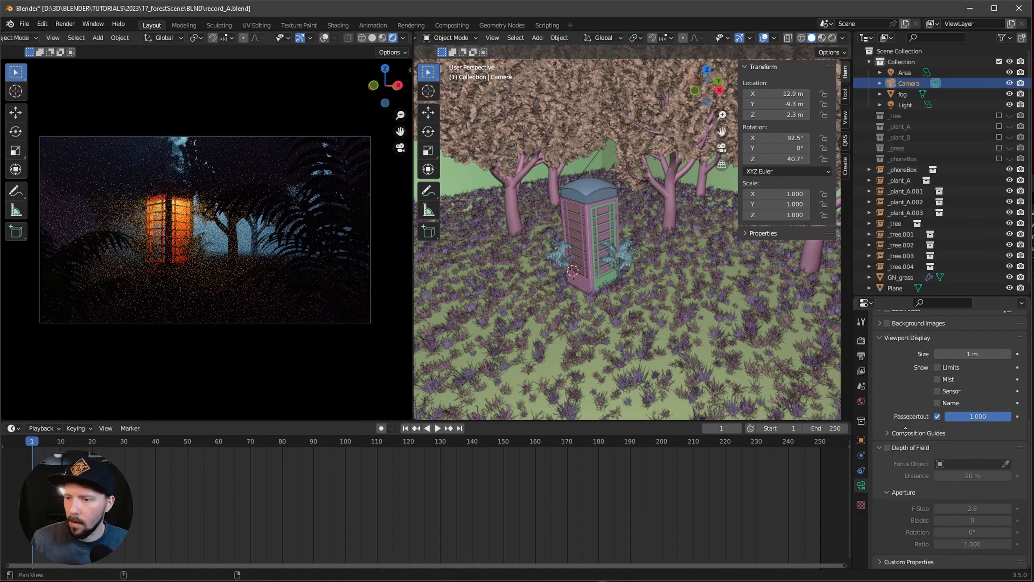
left_click(887, 448)
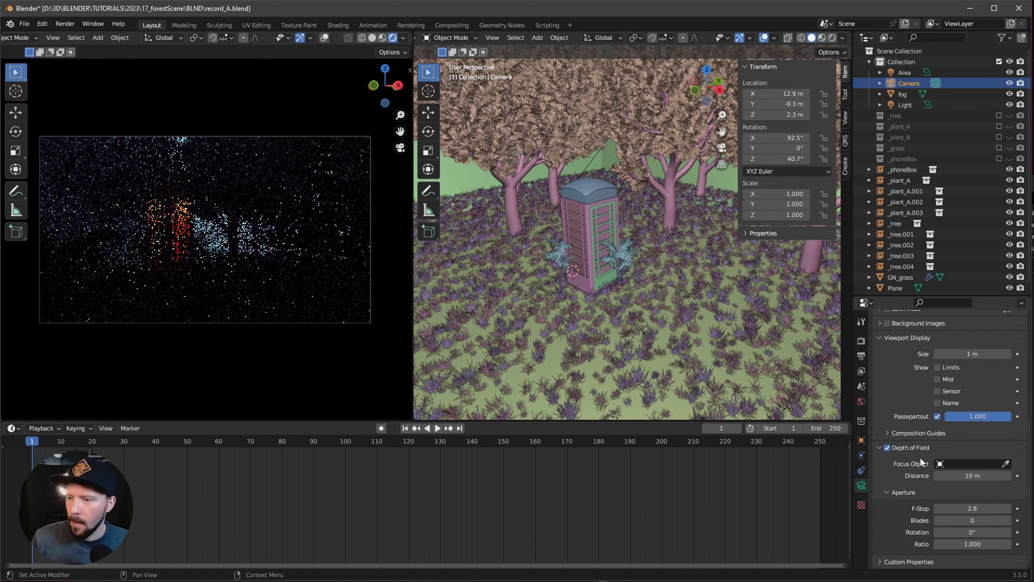
left_click(1005, 464)
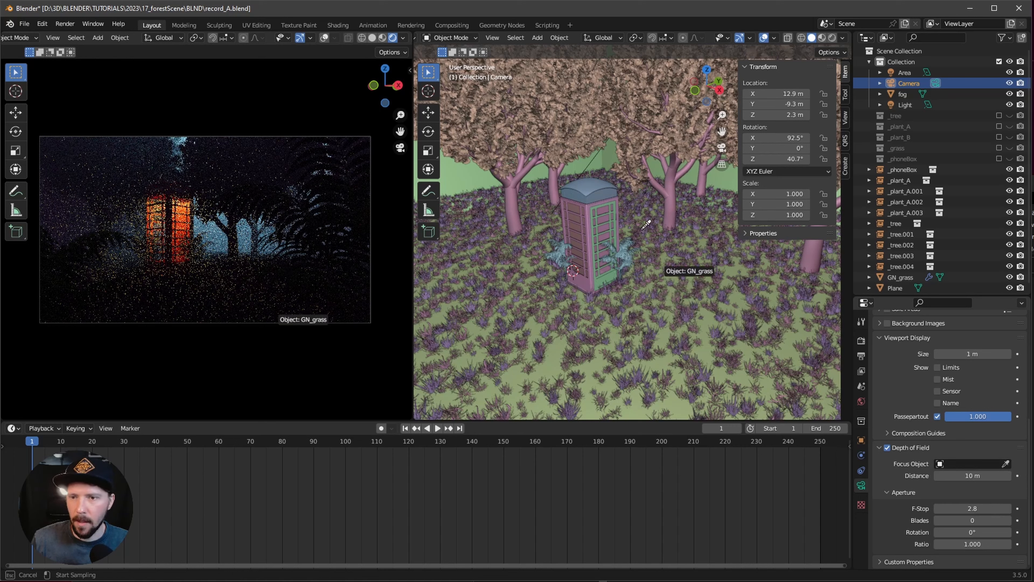
left_click(593, 206)
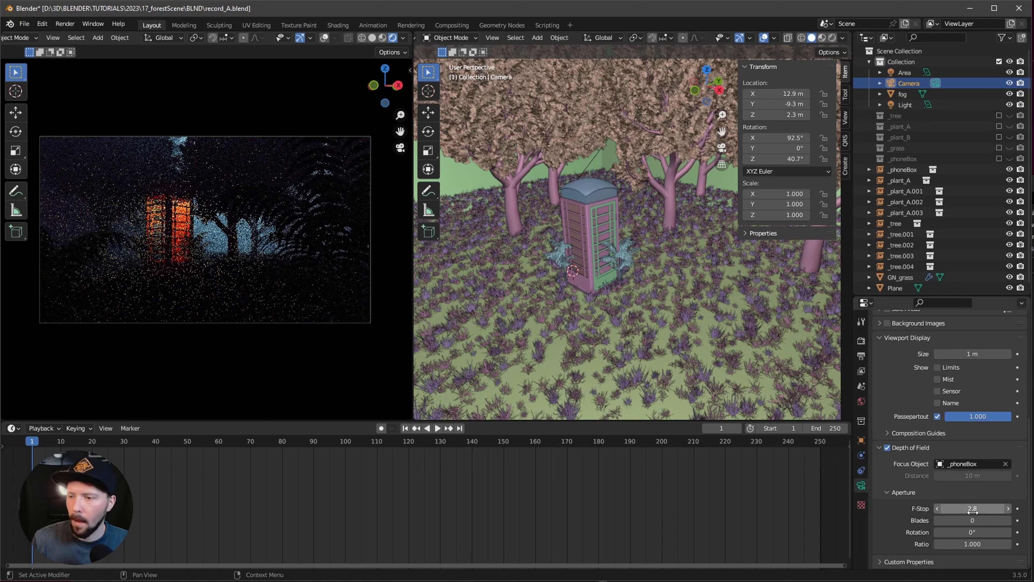
left_click(937, 509)
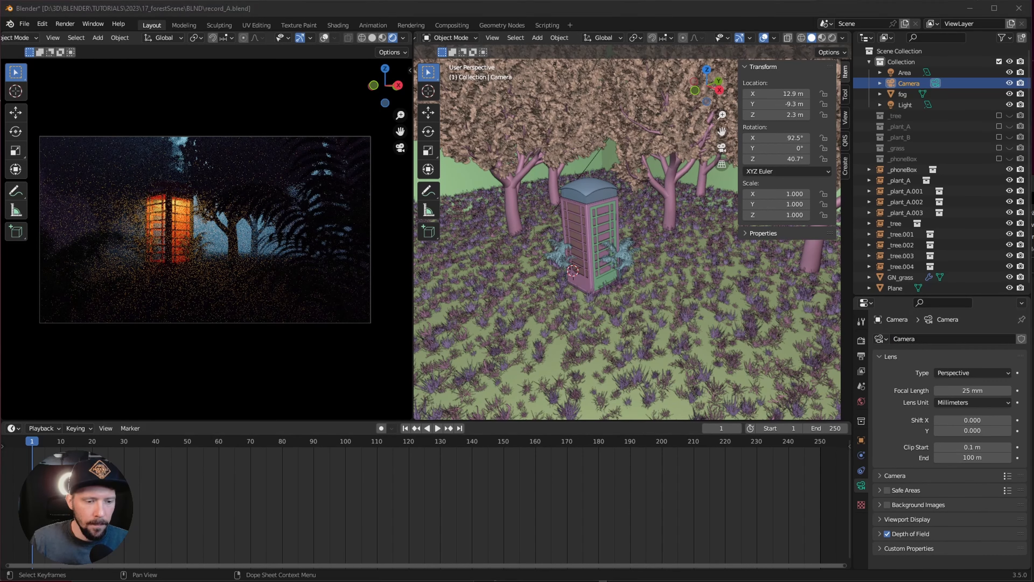
Set the render tile size to 256 in the memory section of the performance settings
left_click(861, 341)
scroll(937, 408, "down", 5)
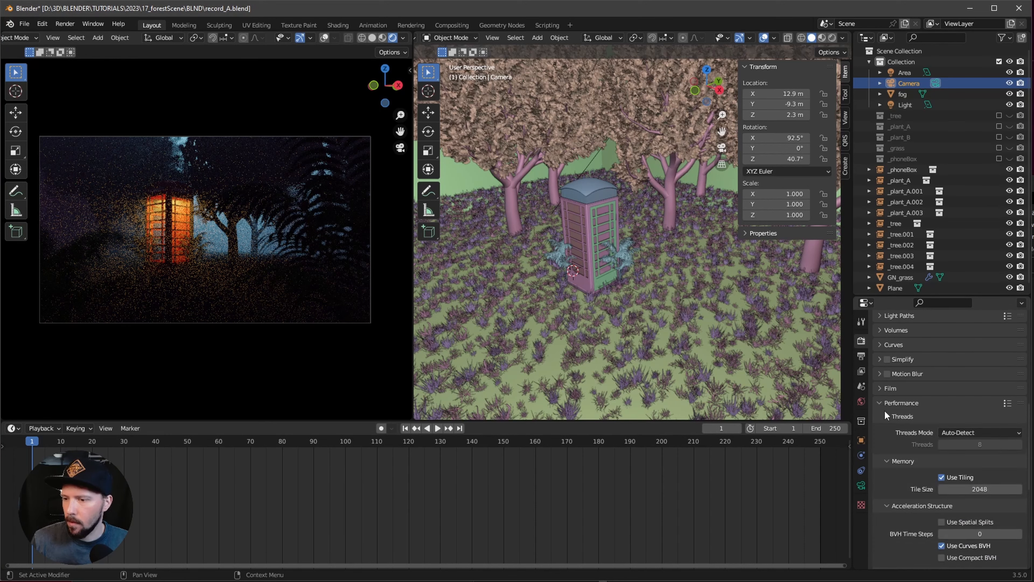
left_click(979, 488)
type("256")
key("Return")
scroll(977, 479, "up", 10)
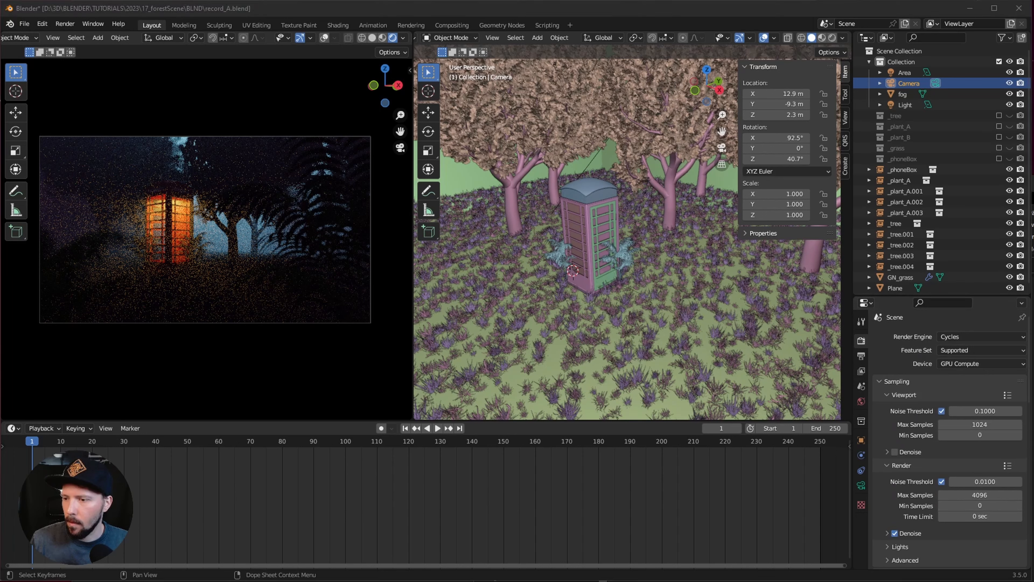
Limit the final render sampling to 512 max samples and turn off render denoising
left_click(979, 494)
type("512")
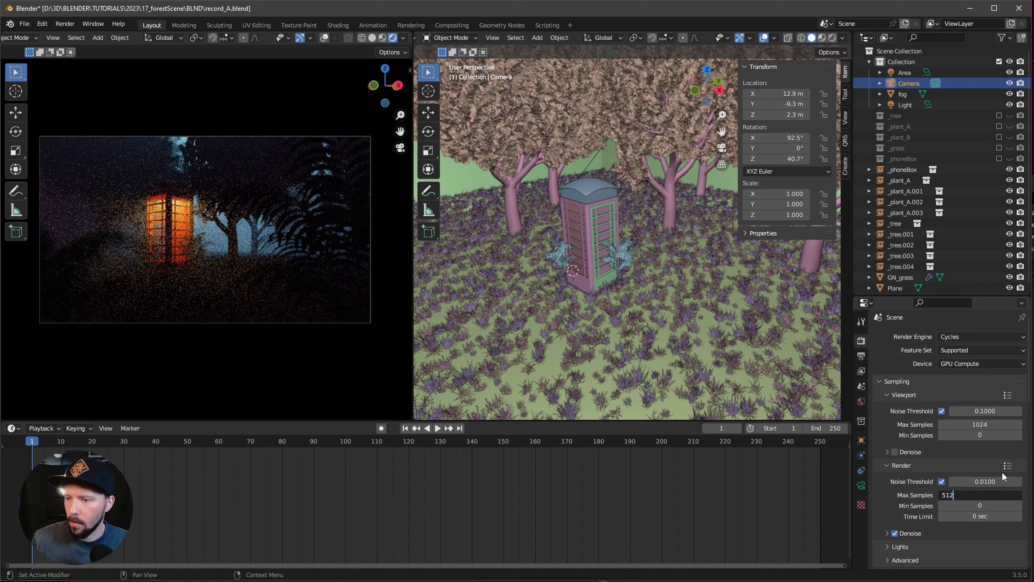
key("Return")
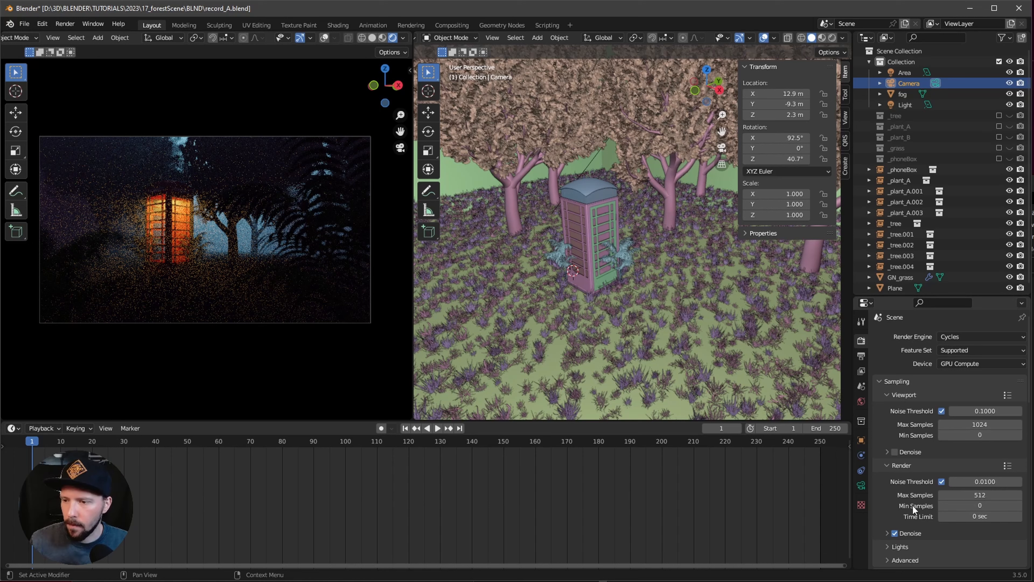
left_click(886, 536)
scroll(912, 511, "down", 3)
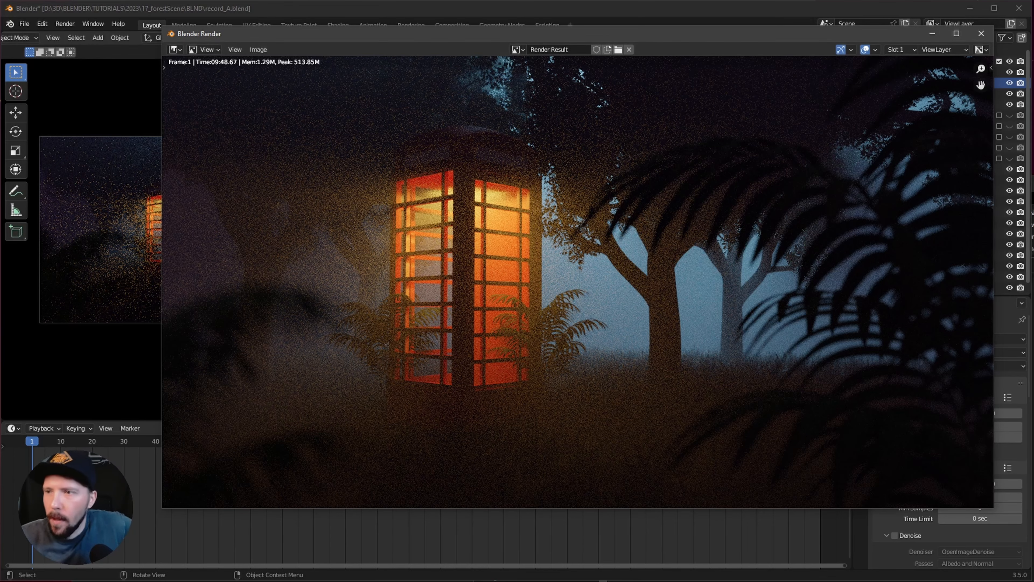
Close the finished render, switch to the Compositing workspace and enable the use of nodes
left_click(981, 33)
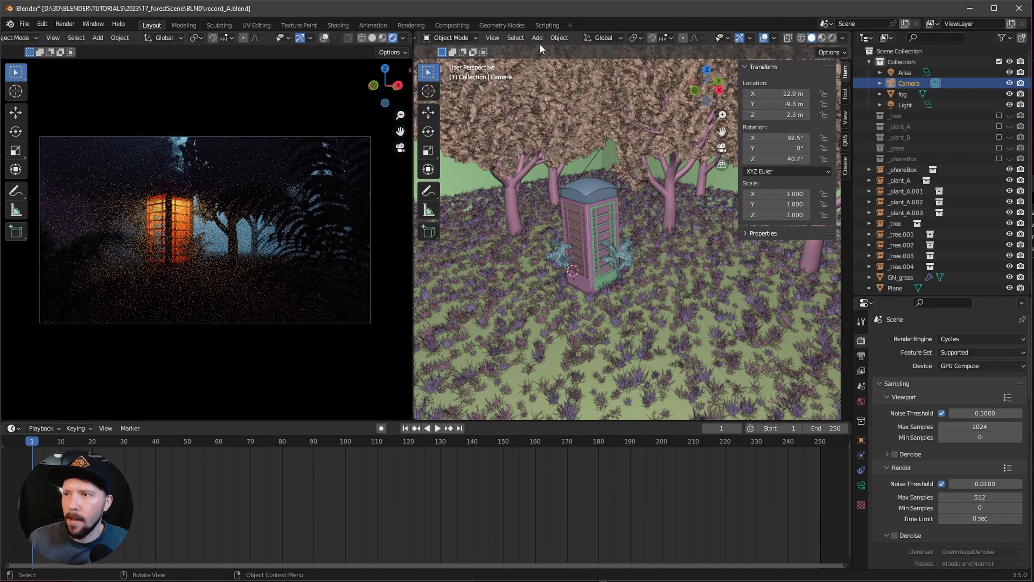
left_click(452, 25)
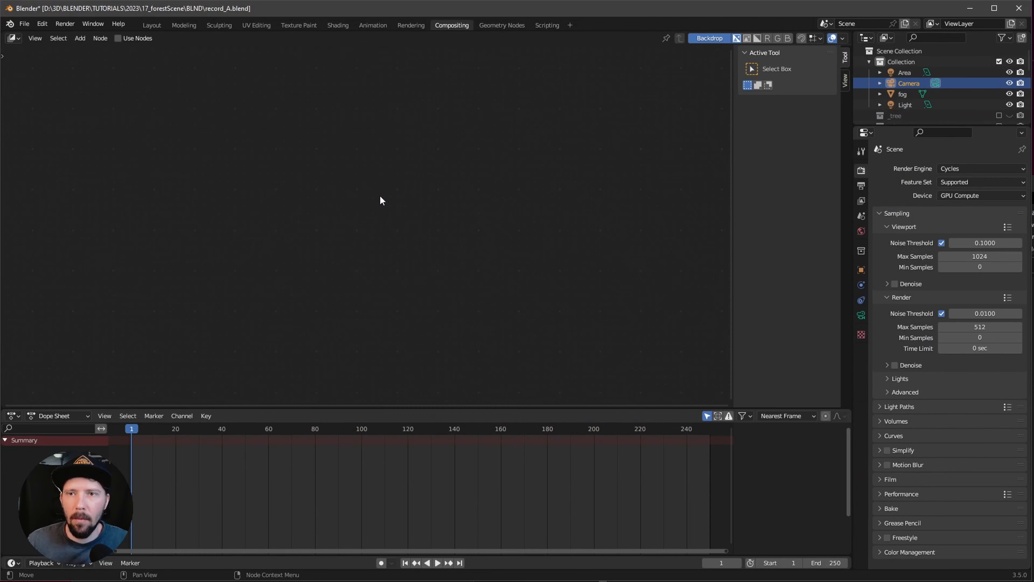
left_click(118, 38)
Add a Viewer node and feed the Render Layers image to both the Composite and Viewer nodes through a reroute
key("shift+a")
left_click(633, 204)
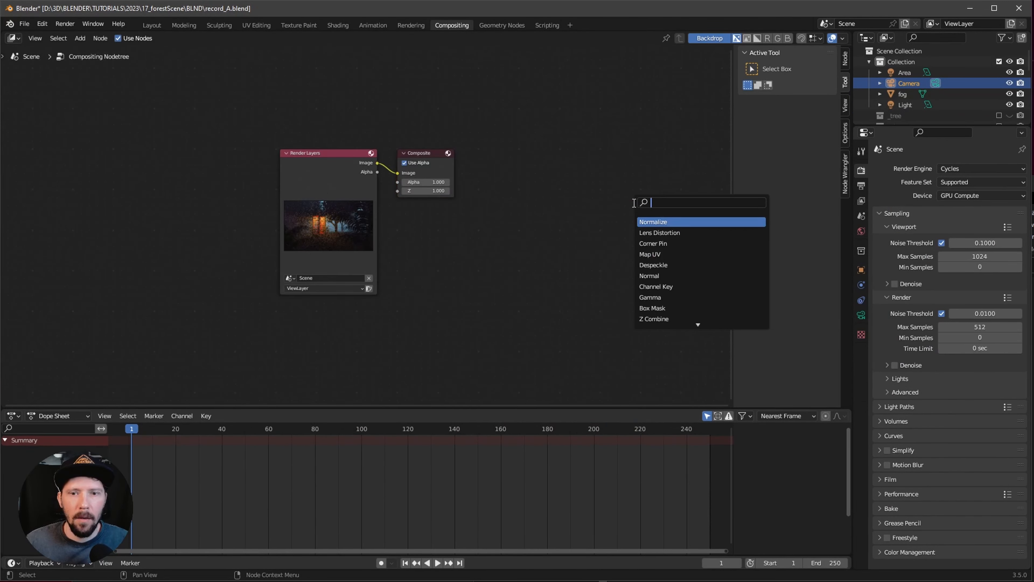
type("view")
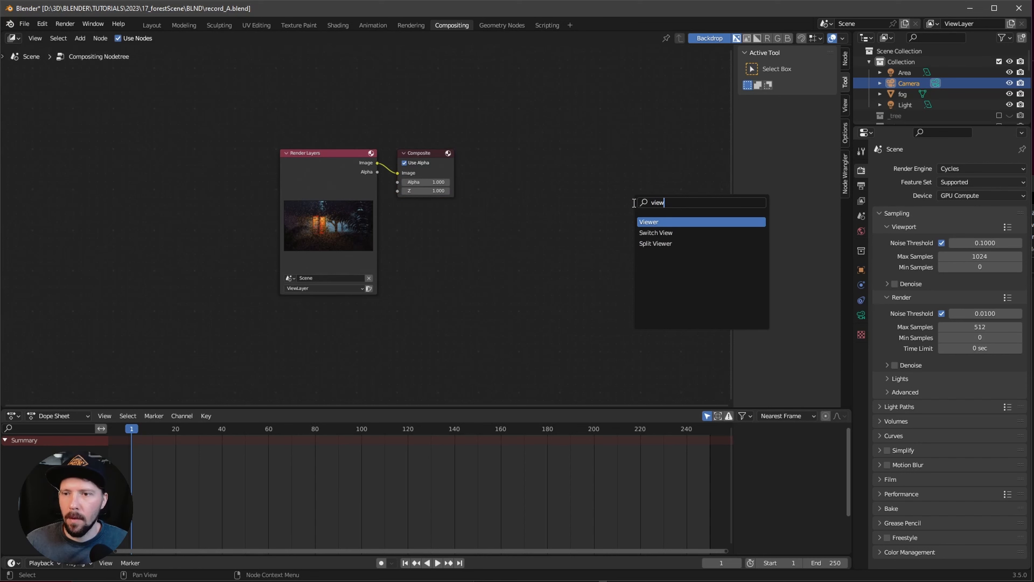
left_click(661, 222)
left_click(597, 233)
left_click_drag(418, 173, 494, 160)
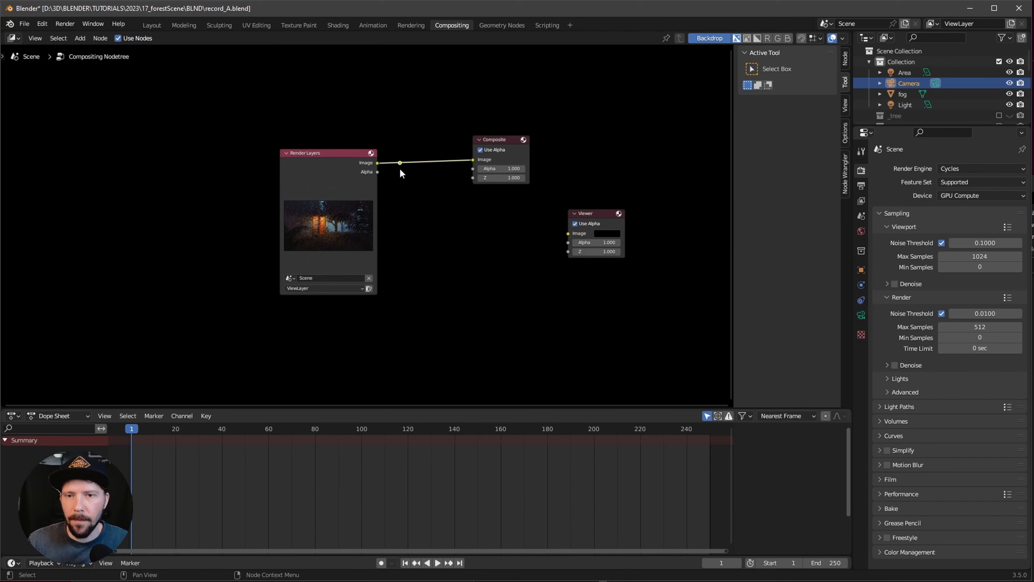
left_click_drag(400, 163, 569, 233)
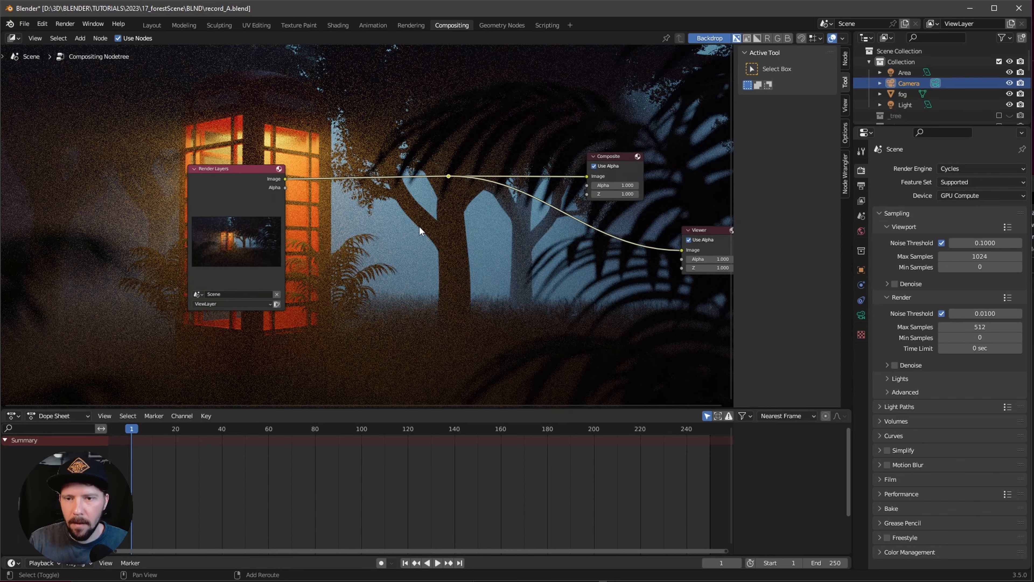
Insert a Glare node between the Render Layers node and the reroute, and move Render Layers away from it
key("shift+a")
type("glare")
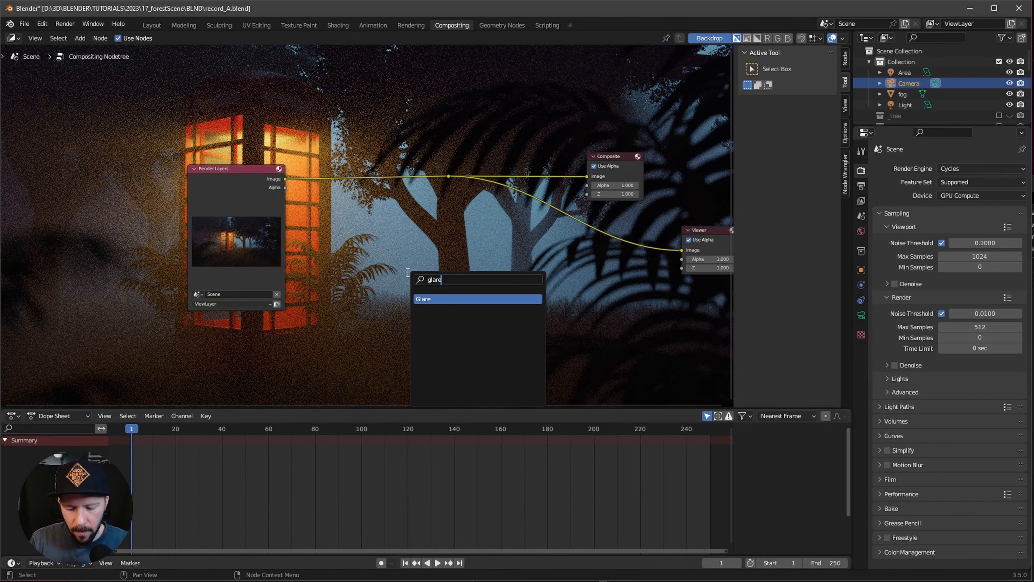
left_click(450, 298)
left_click(424, 259)
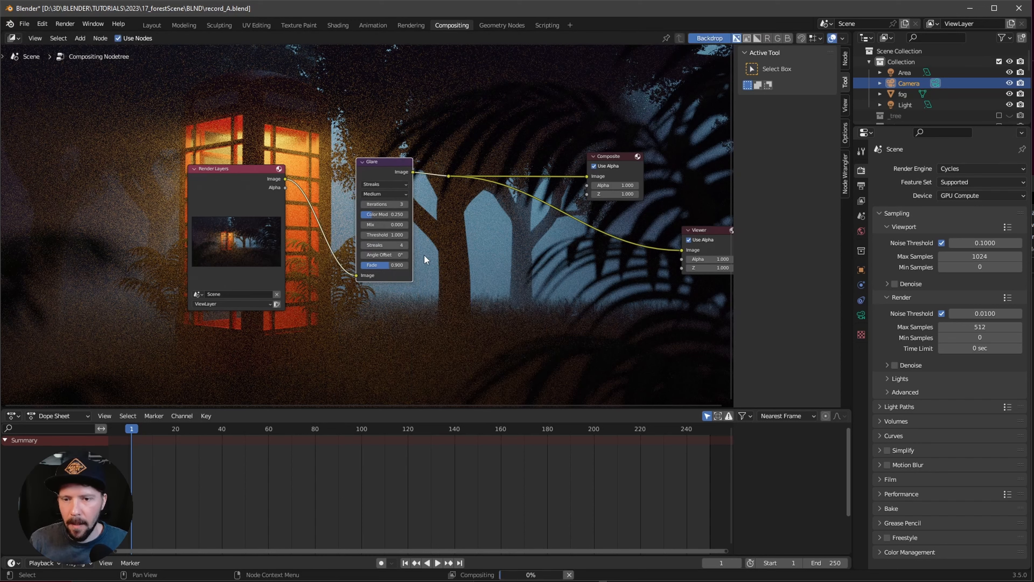
left_click_drag(230, 193, 159, 247)
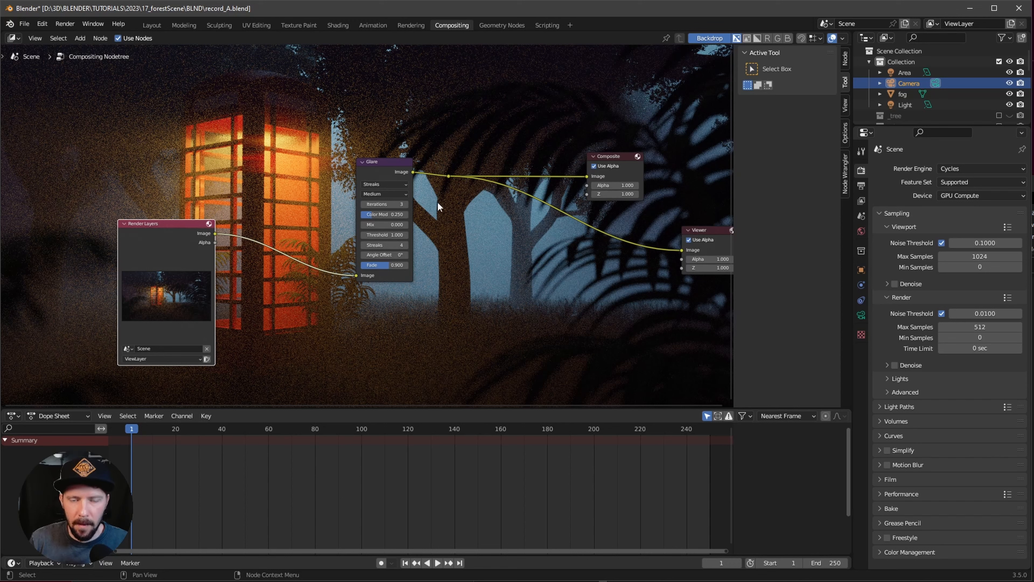
Change the Glare node's type to Fog Glow and lower its threshold to 0.1
left_click(394, 185)
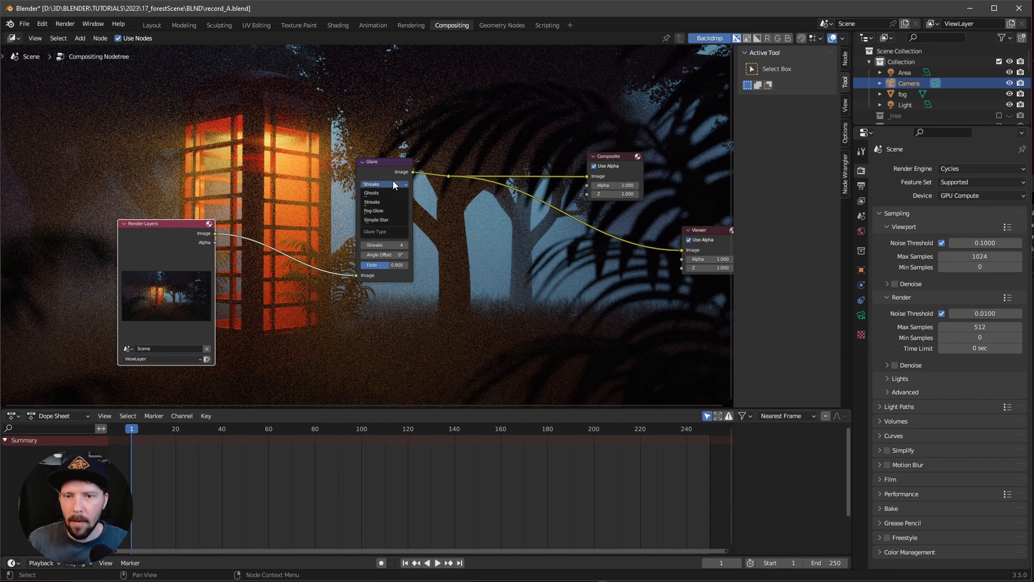
left_click(389, 212)
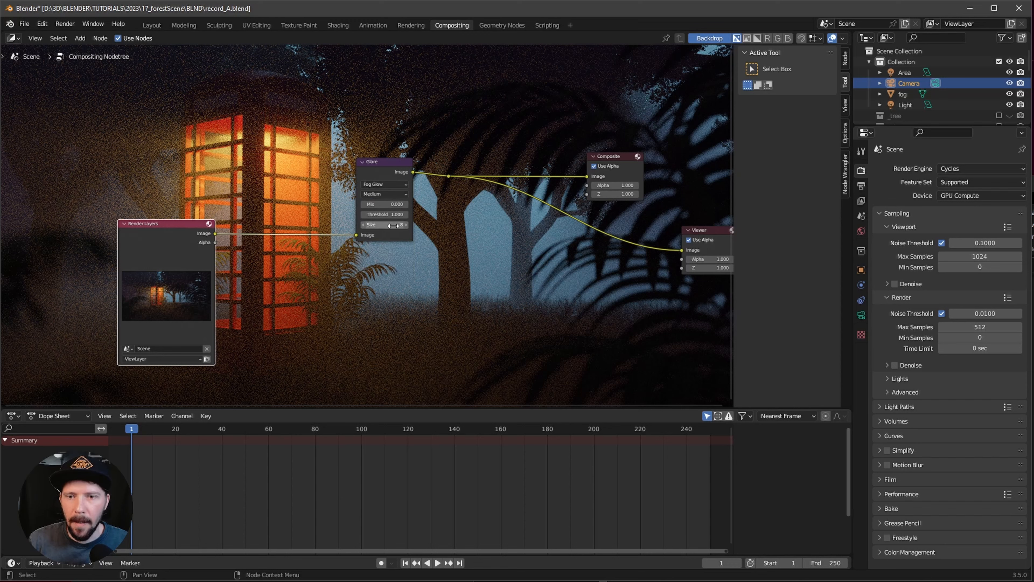
left_click_drag(393, 215, 377, 216)
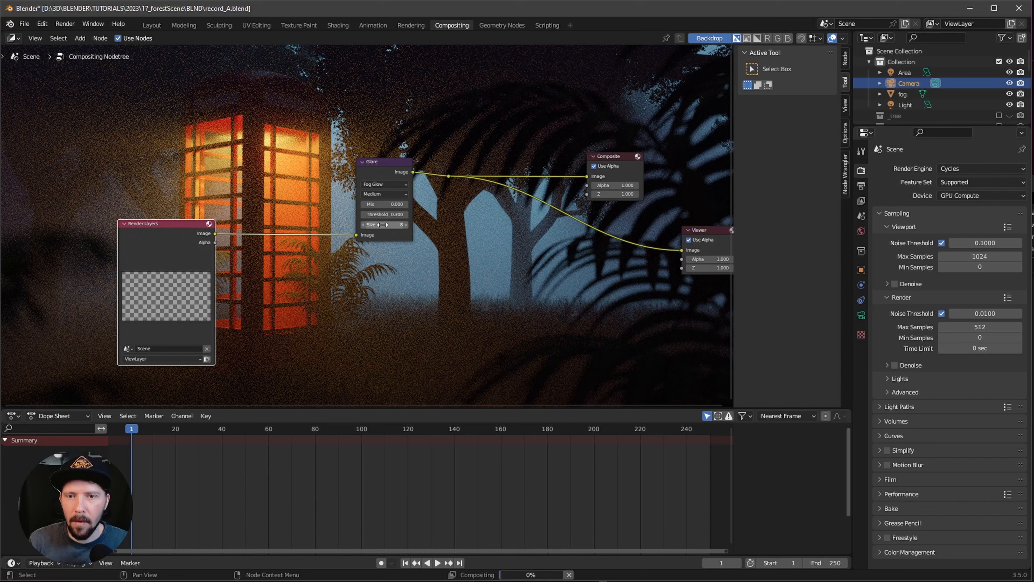
left_click(386, 216)
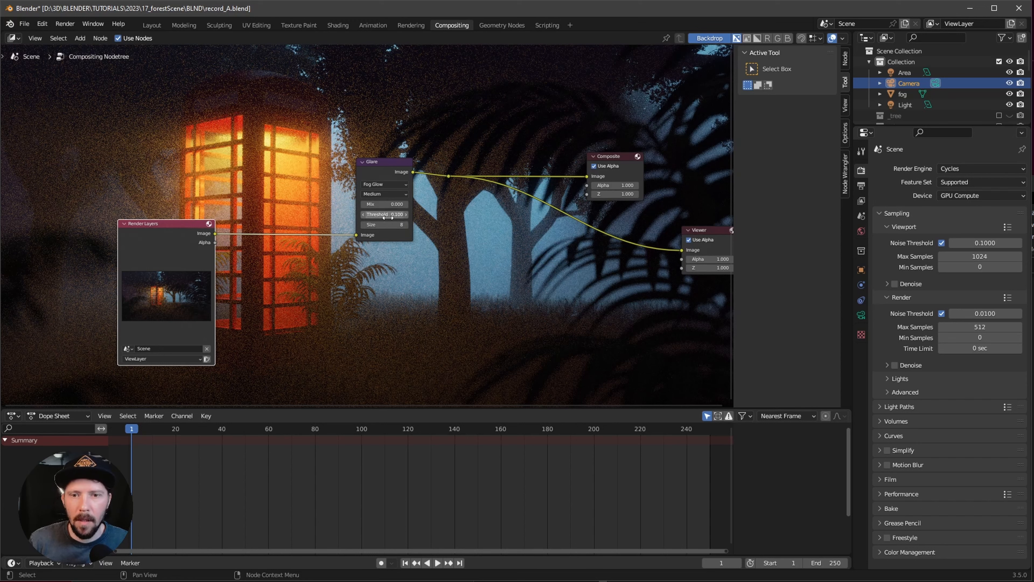